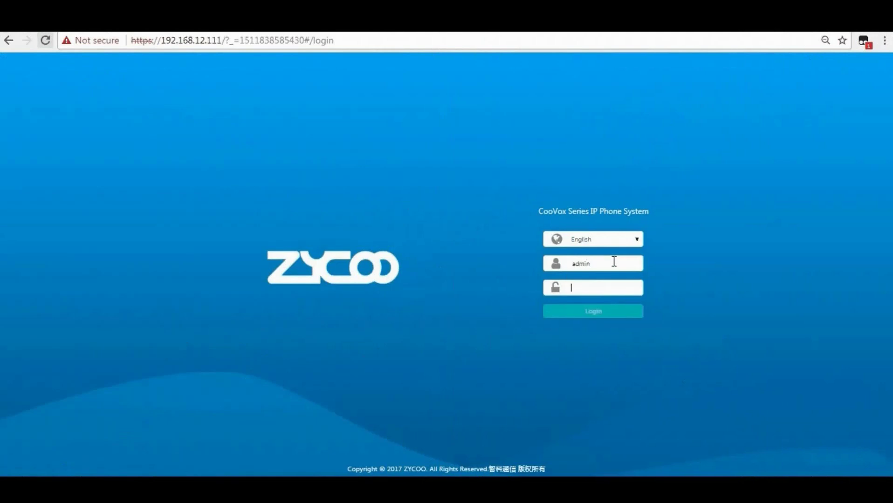
# Log in with the admin password and open Telephony > Inbound Control to view the empty IVR list.
pyautogui.write('admin')
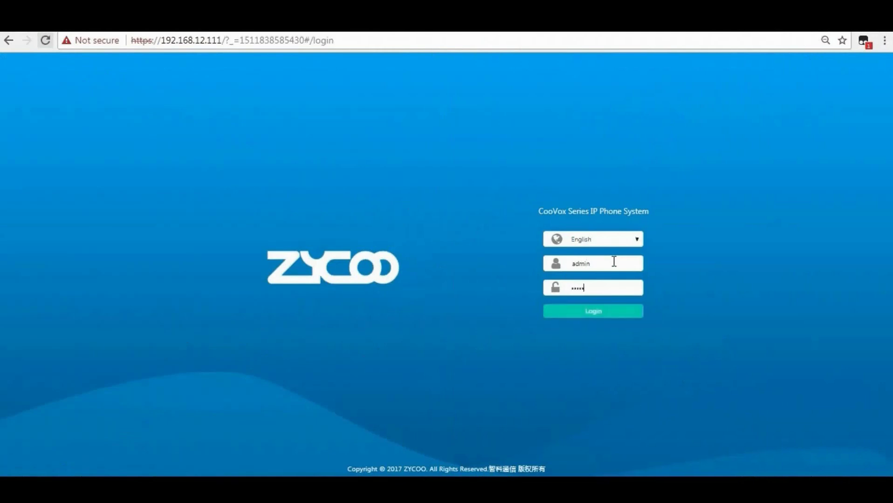
pyautogui.press('Return')
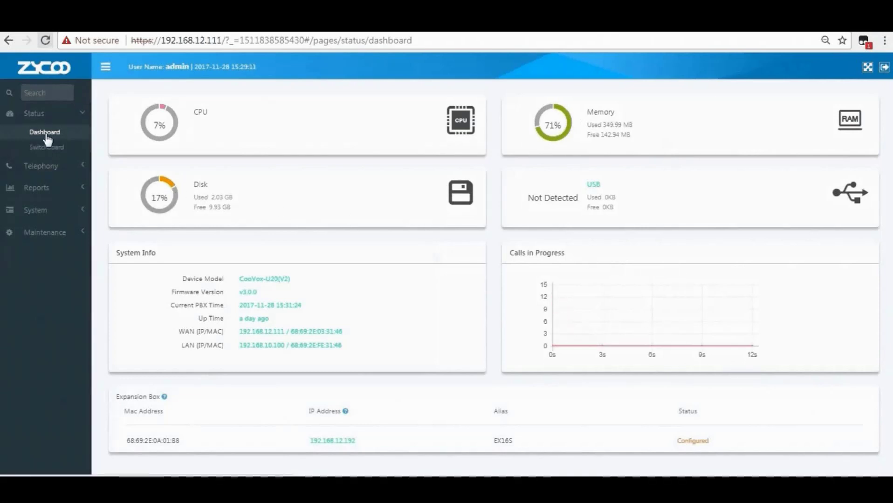
pyautogui.click(49, 167)
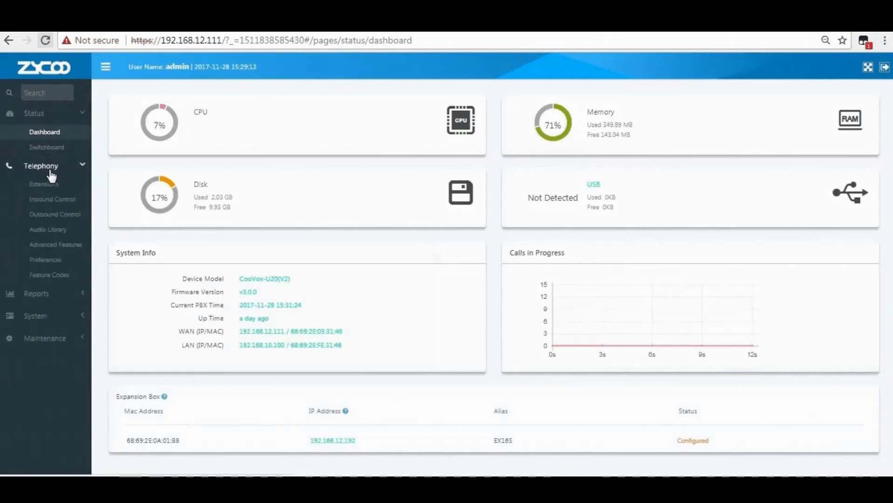
pyautogui.click(53, 199)
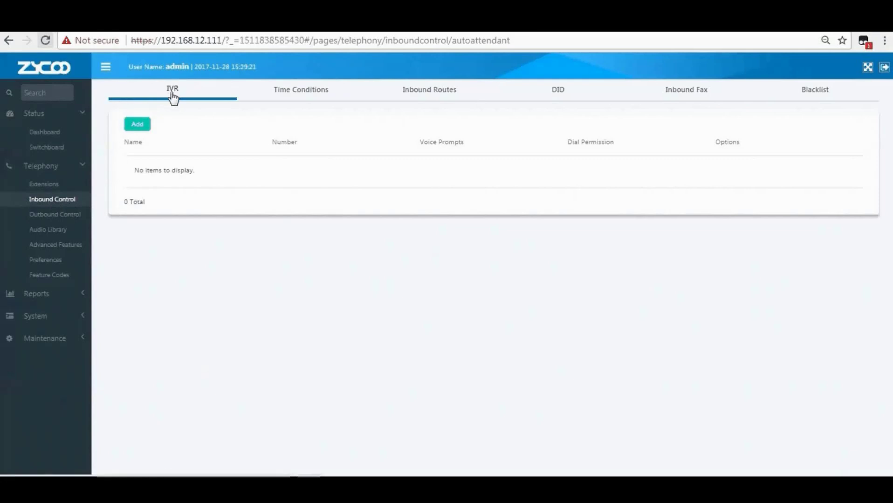
# Add a new IVR named 'Welcome To Zycoo' with number 0600.
pyautogui.click(137, 125)
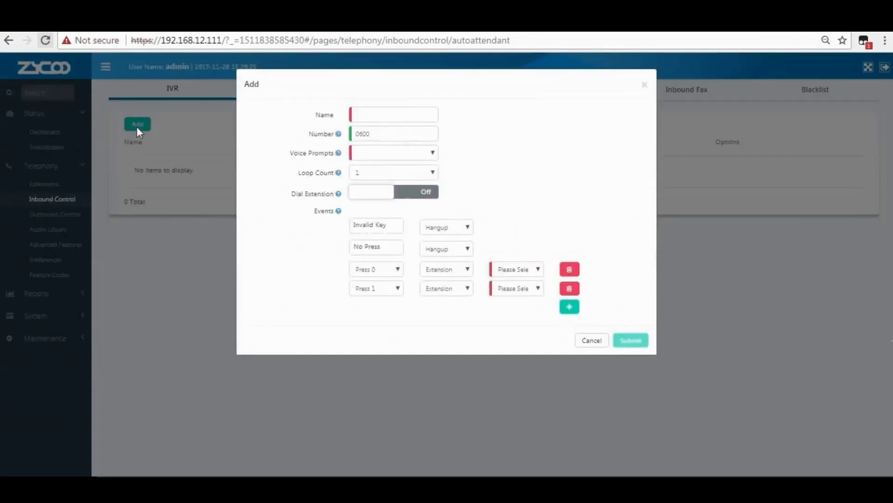
pyautogui.click(371, 117)
pyautogui.write('Welcome')
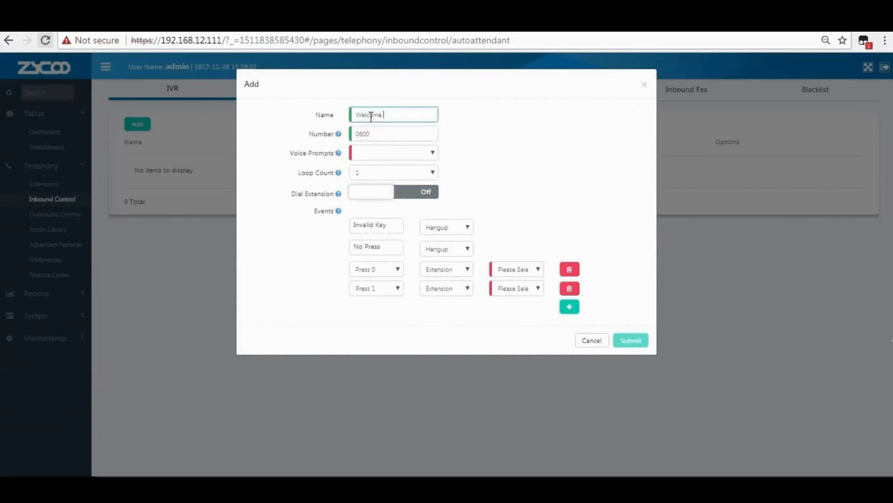
pyautogui.write(' To Zycoo')
pyautogui.moveTo(340, 137)
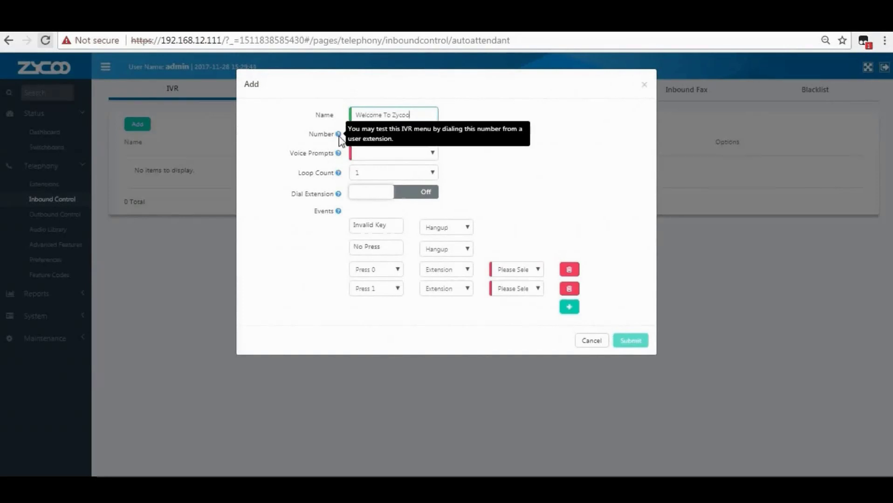
pyautogui.click(368, 134)
pyautogui.write('6600')
pyautogui.doubleClick(353, 134)
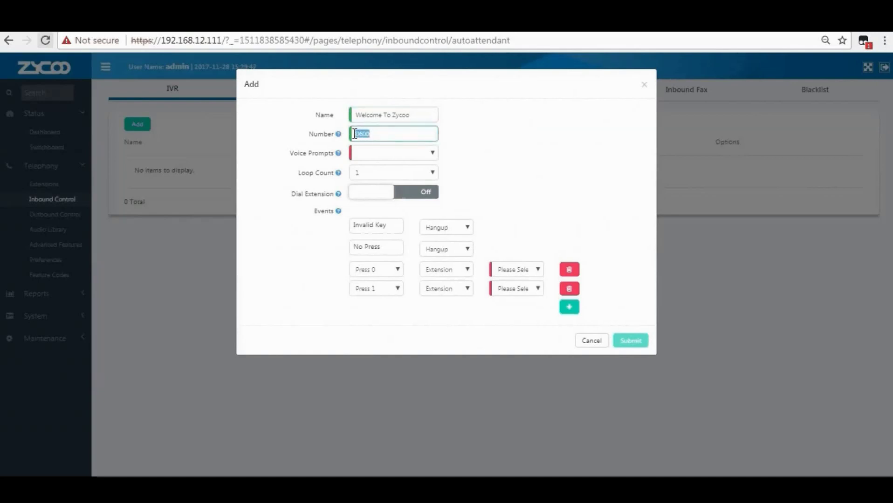
# Choose the welcome voice prompt and set the loop count to 3.
pyautogui.moveTo(340, 155)
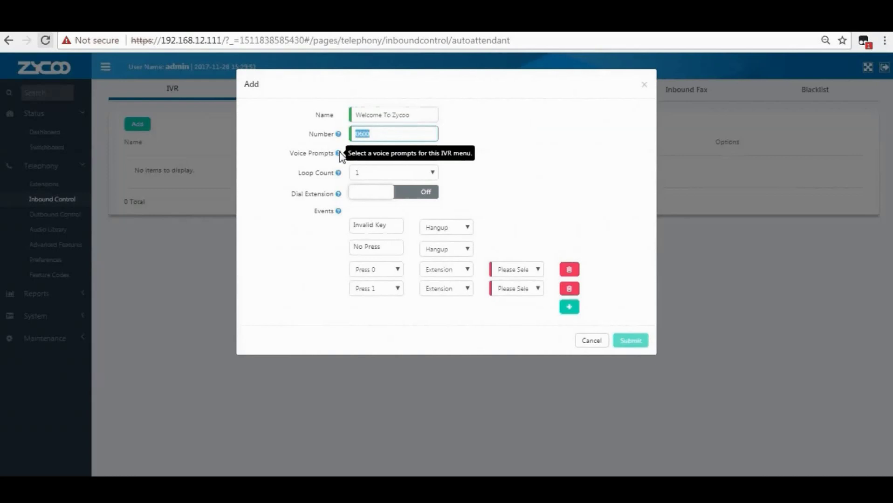
pyautogui.click(364, 155)
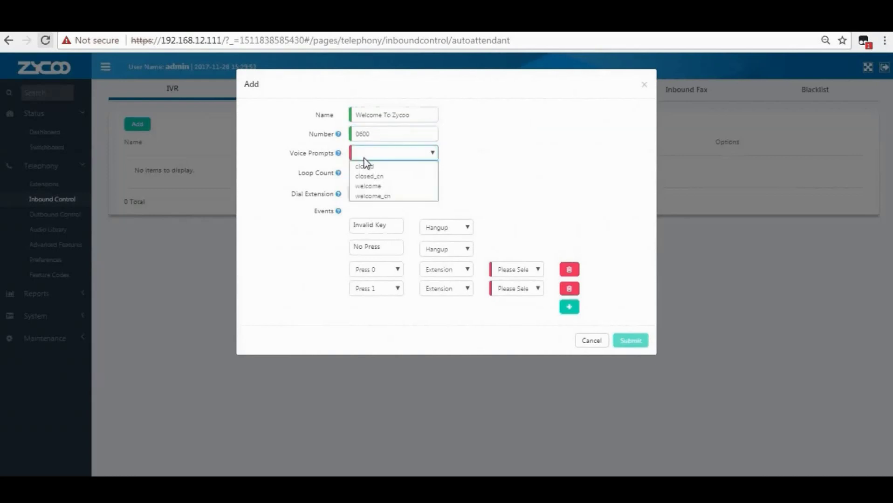
pyautogui.click(370, 186)
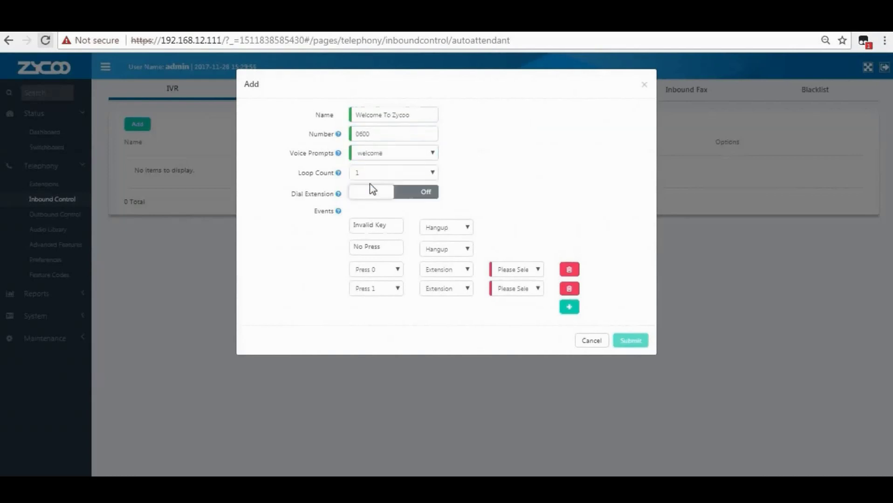
pyautogui.moveTo(338, 176)
pyautogui.click(370, 176)
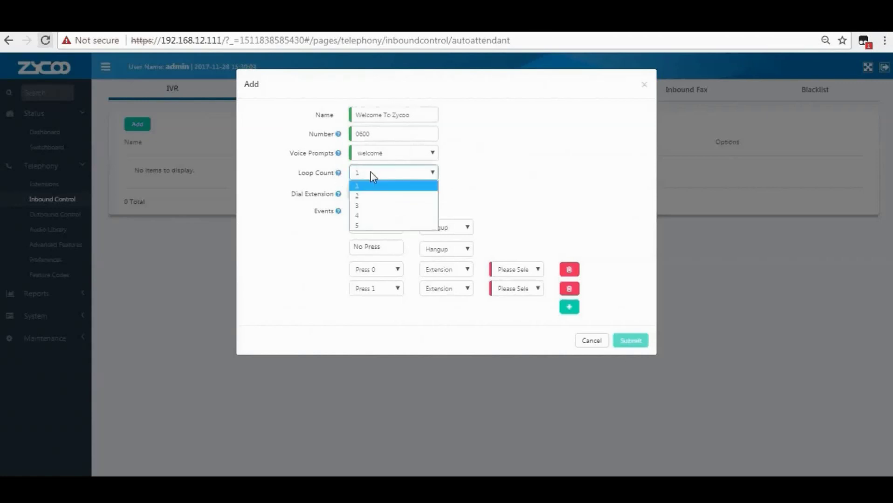
pyautogui.click(373, 205)
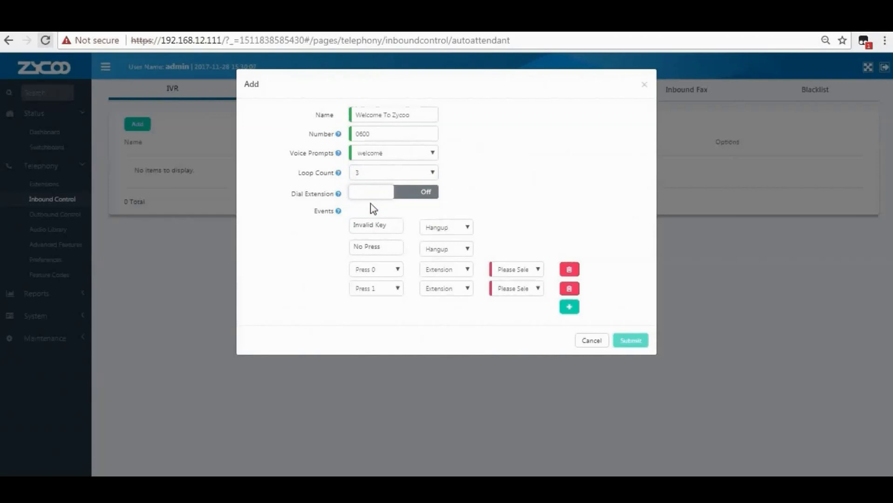
pyautogui.moveTo(338, 196)
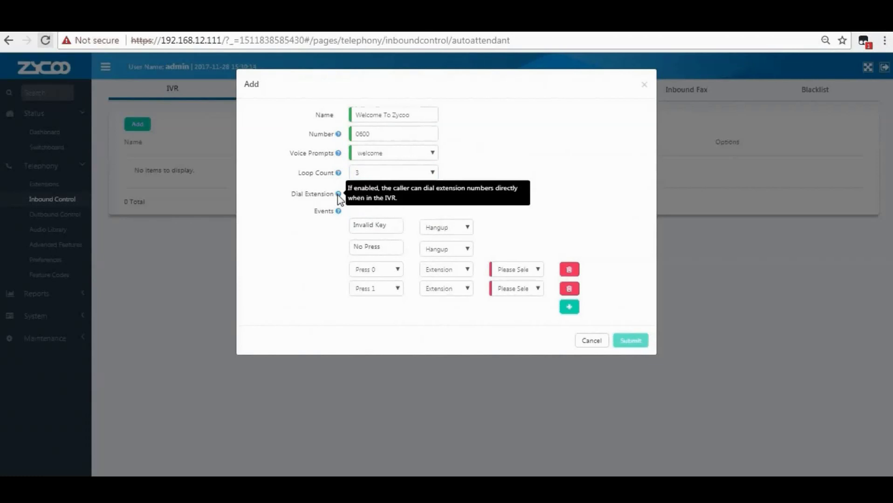
# Turn Dial Extension on and set the IVR's dial permission to DialPlan1.
pyautogui.click(361, 194)
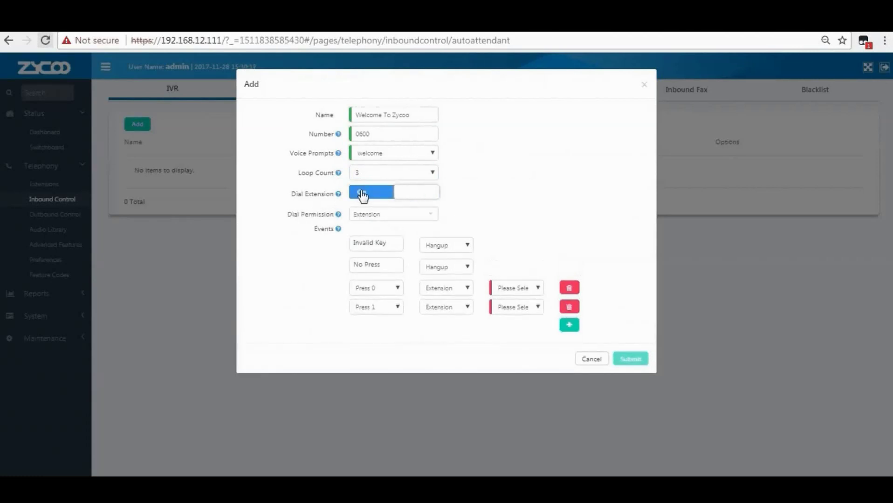
pyautogui.moveTo(339, 217)
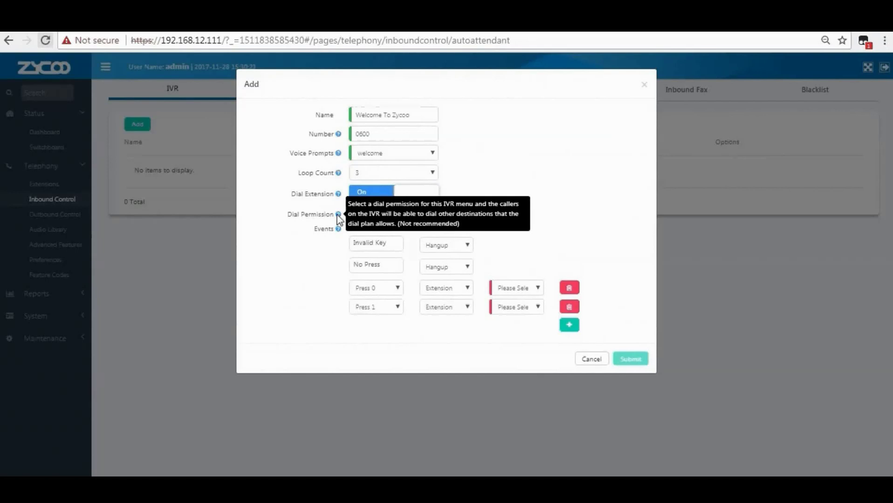
pyautogui.click(364, 215)
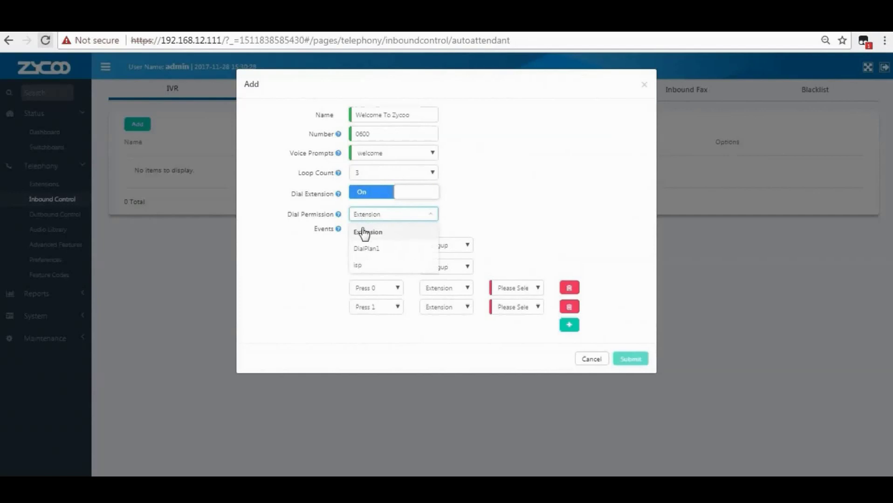
pyautogui.click(365, 249)
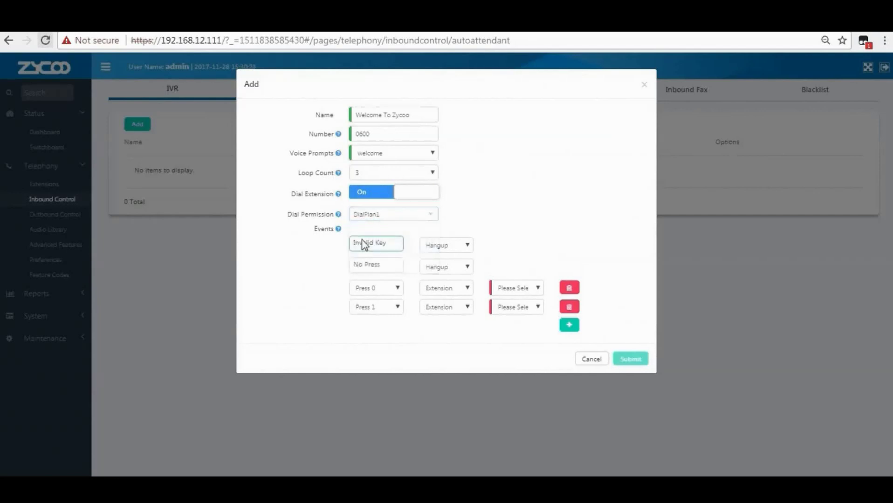
pyautogui.moveTo(339, 229)
pyautogui.click(381, 243)
pyautogui.click(383, 265)
pyautogui.moveTo(381, 265); pyautogui.dragTo(353, 266)
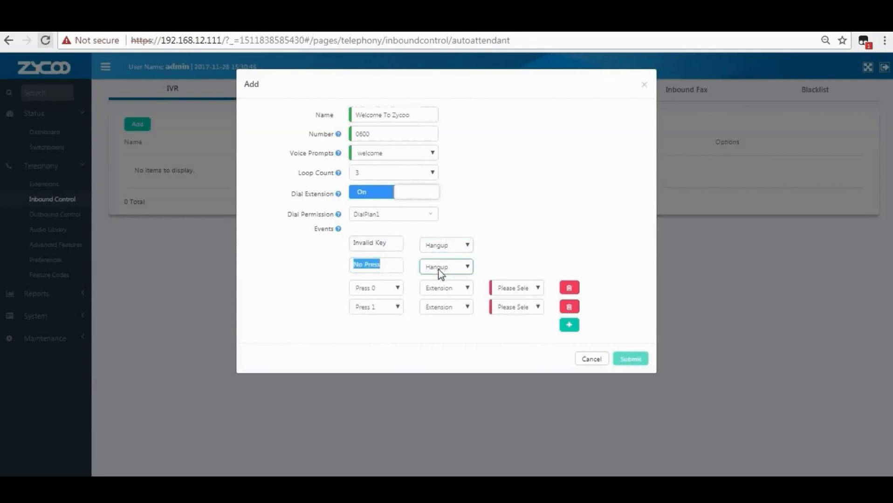
# Map Press 0 to extension 101 and Press 1 to voicemail box 101.
pyautogui.click(390, 289)
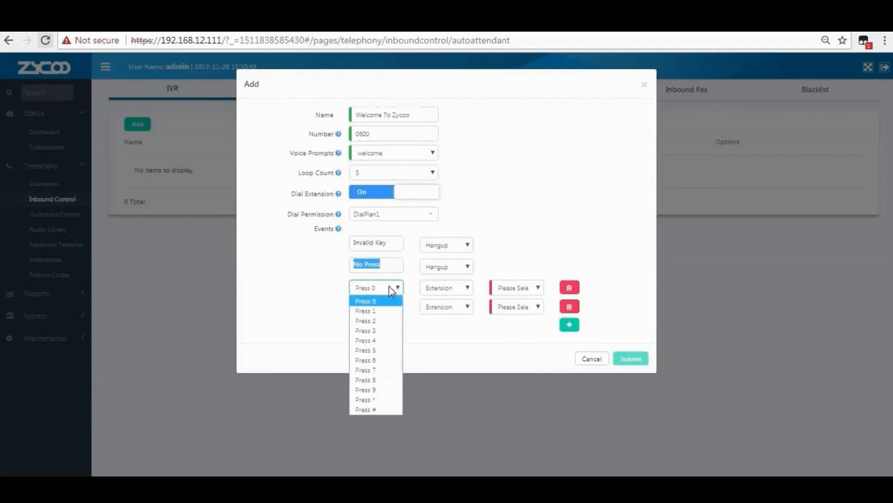
pyautogui.click(382, 303)
pyautogui.click(446, 286)
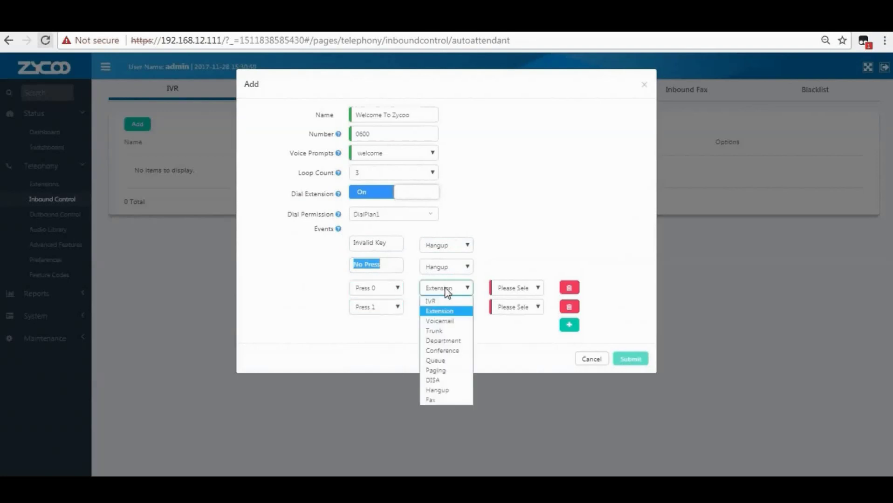
pyautogui.click(448, 311)
pyautogui.click(511, 286)
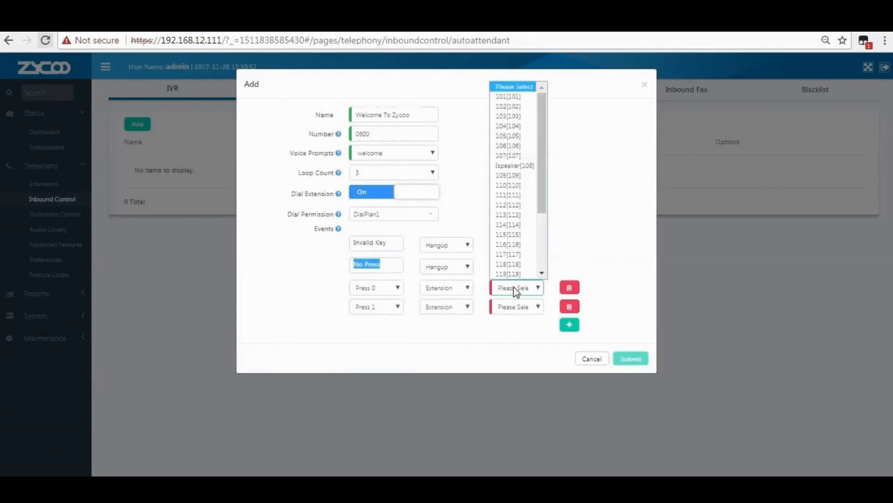
pyautogui.click(513, 96)
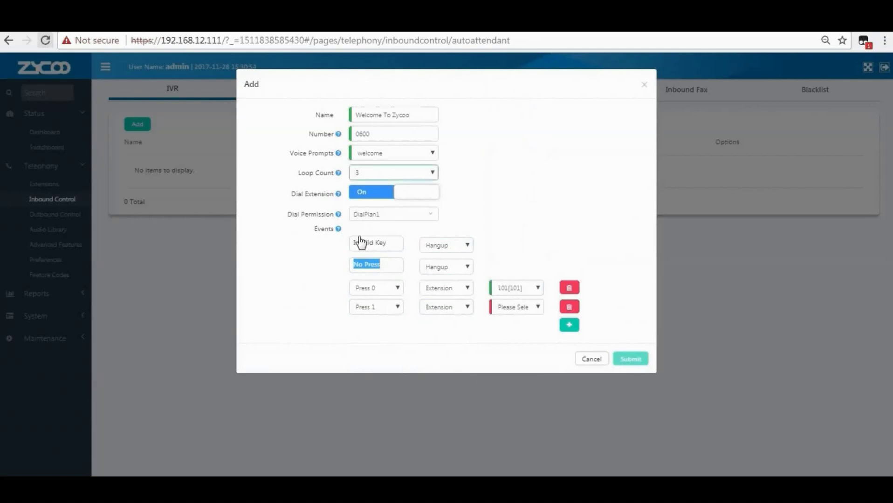
pyautogui.click(380, 312)
pyautogui.click(380, 331)
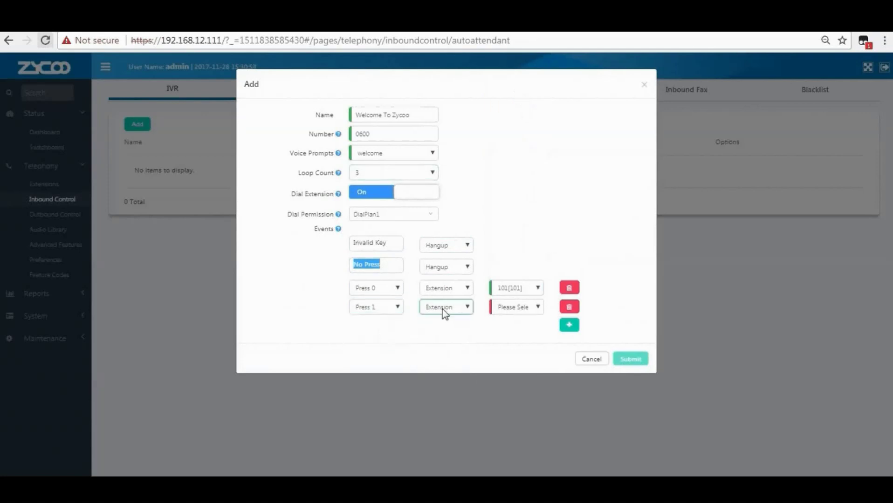
pyautogui.click(443, 309)
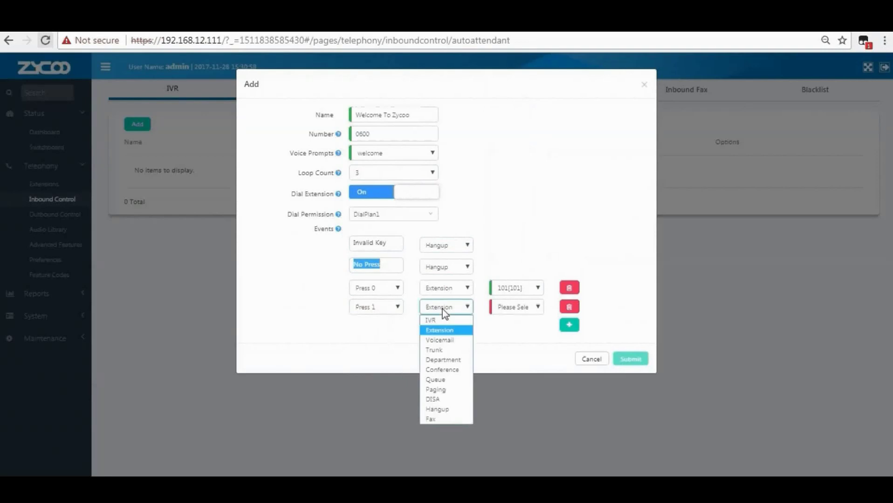
pyautogui.click(440, 341)
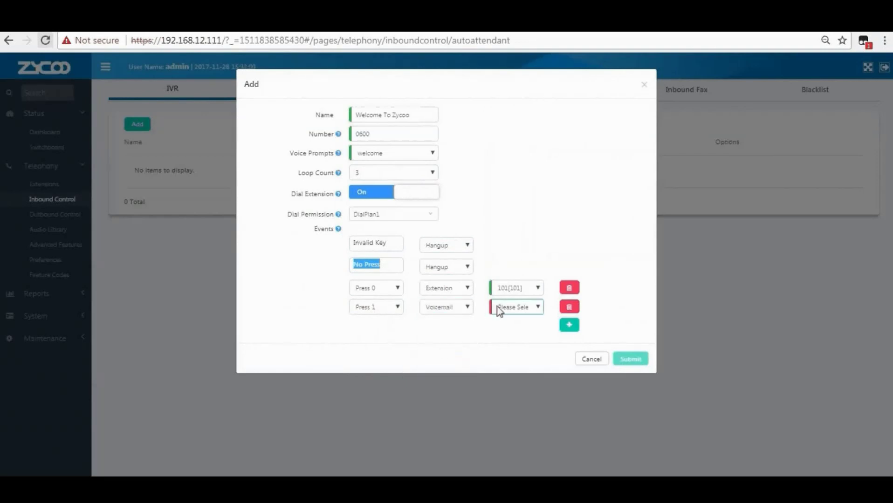
pyautogui.click(505, 309)
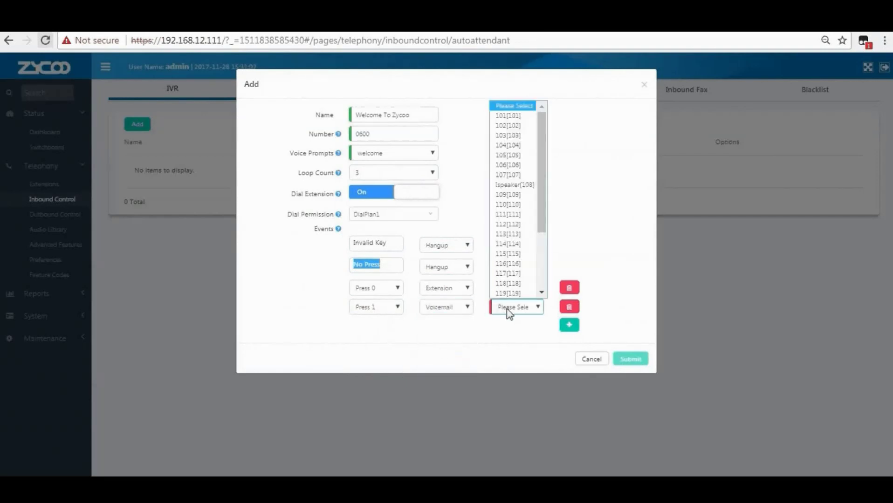
pyautogui.click(511, 118)
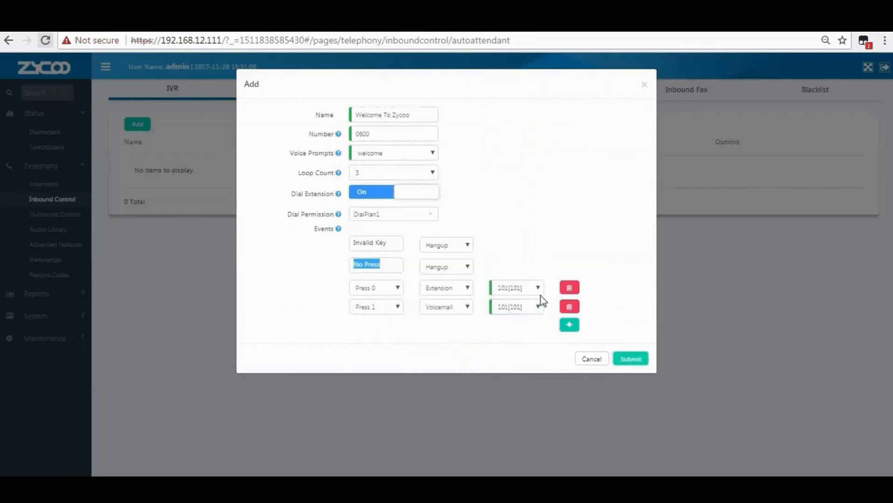
# Add a Press 2 event routed to the Sales department.
pyautogui.click(569, 324)
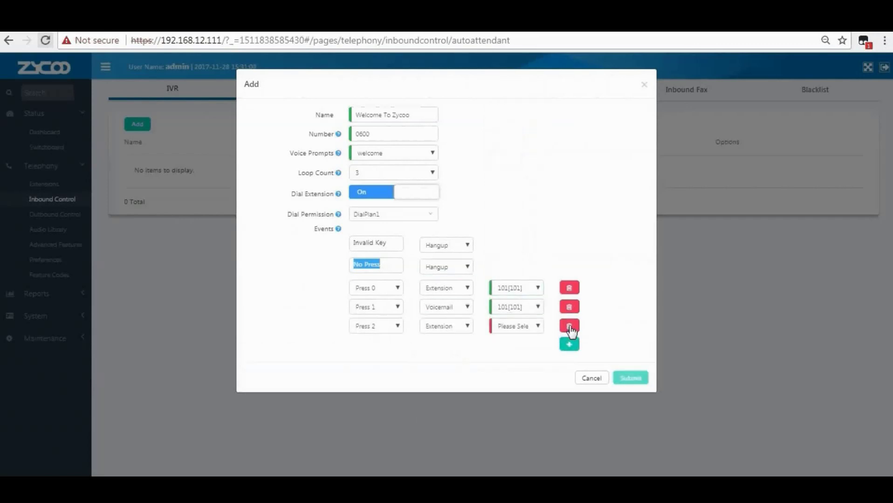
pyautogui.click(380, 327)
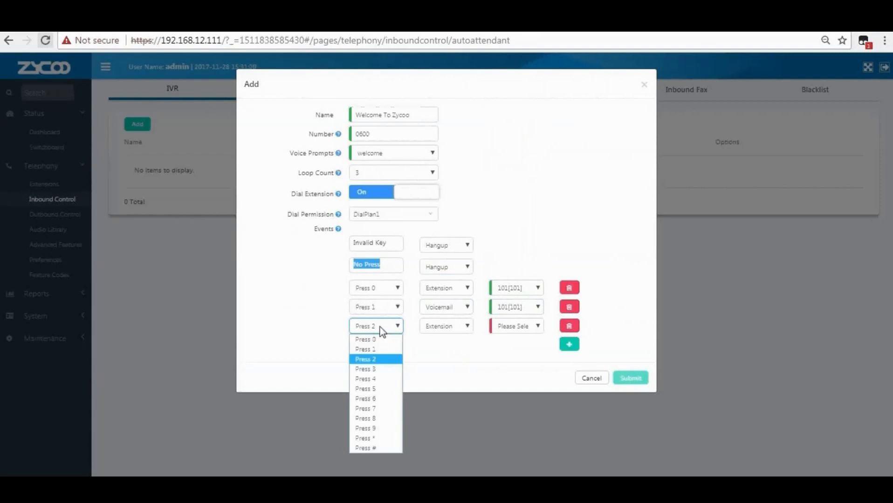
pyautogui.click(381, 368)
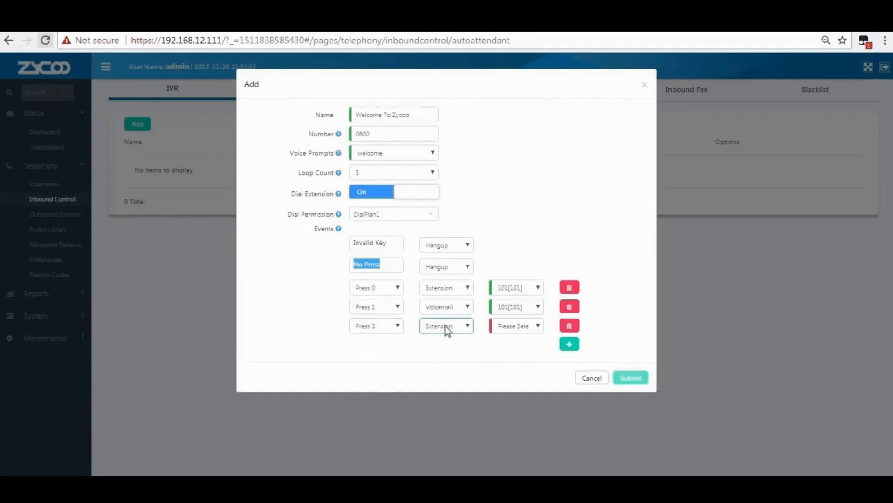
pyautogui.click(366, 327)
pyautogui.click(370, 360)
pyautogui.click(451, 327)
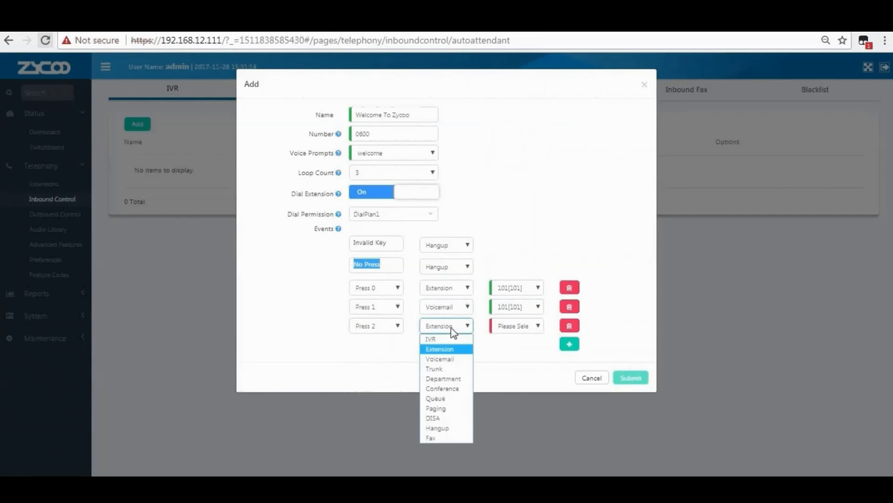
pyautogui.click(445, 380)
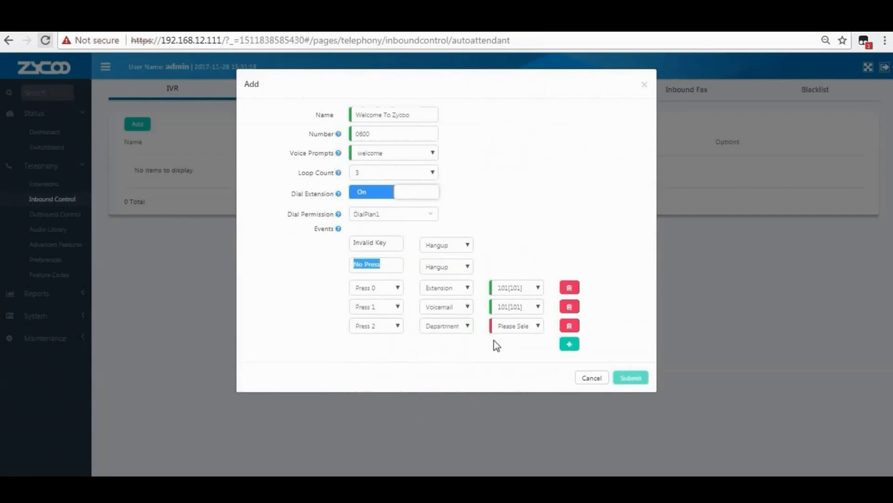
pyautogui.click(511, 327)
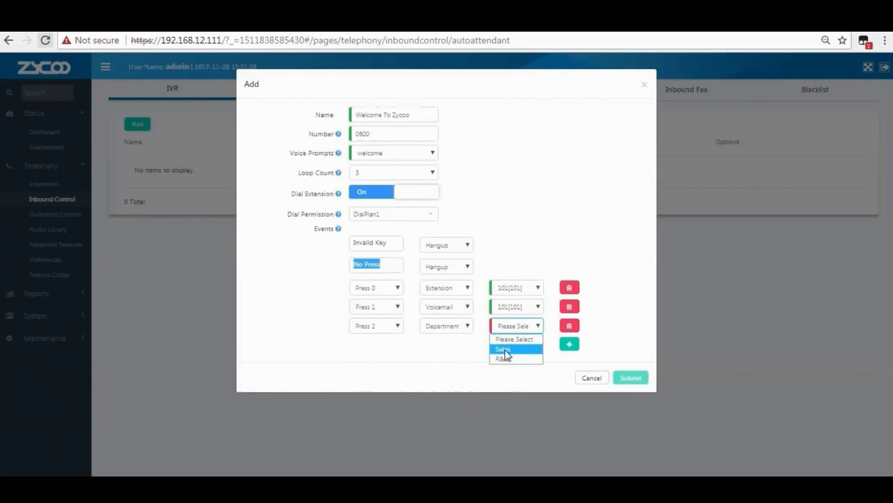
pyautogui.click(505, 349)
# Add a Press 4 event routed to the R&D department.
pyautogui.click(569, 345)
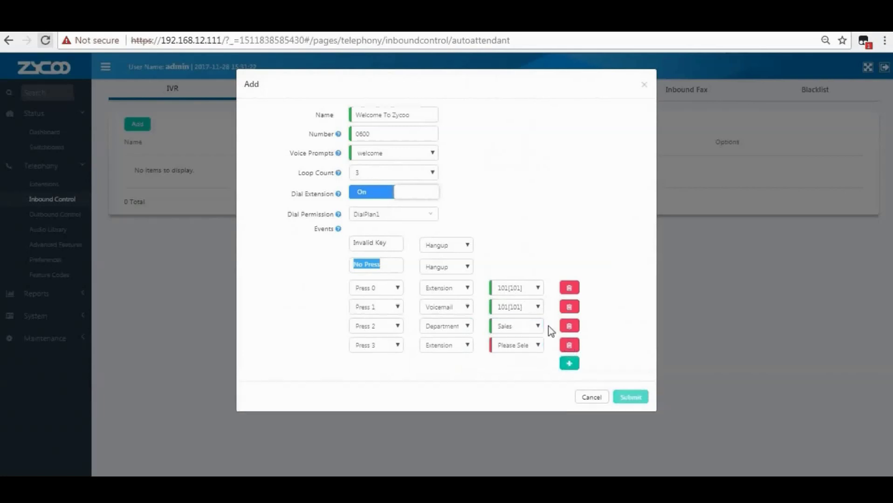
pyautogui.click(385, 348)
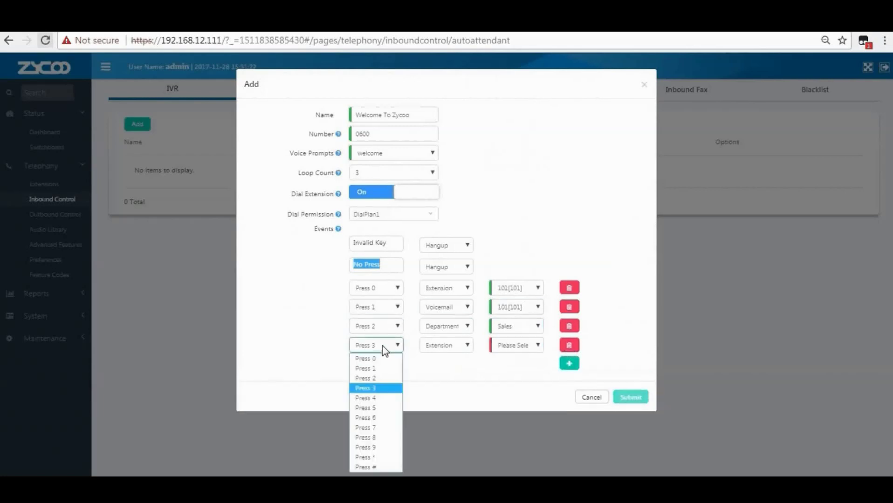
pyautogui.click(384, 398)
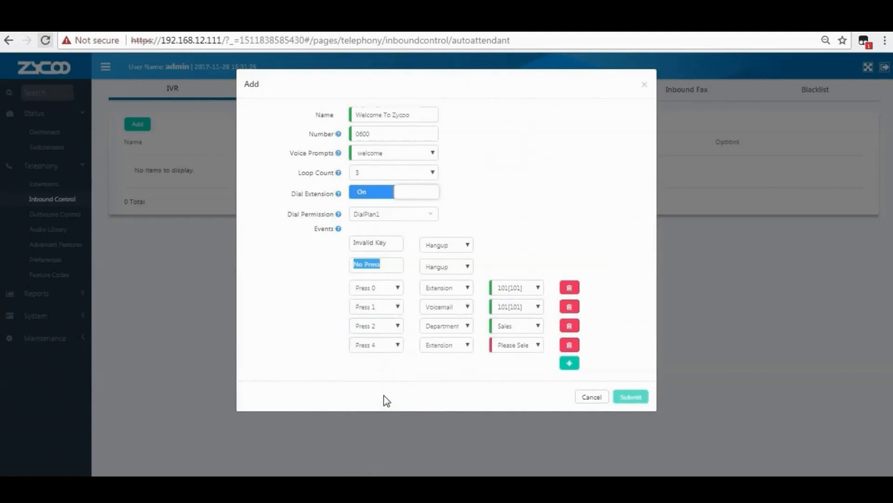
pyautogui.click(452, 347)
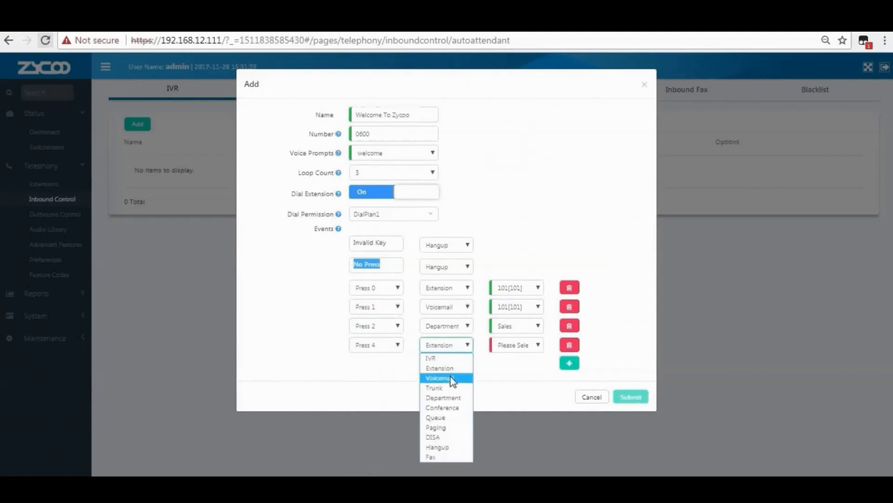
pyautogui.click(446, 402)
pyautogui.click(518, 347)
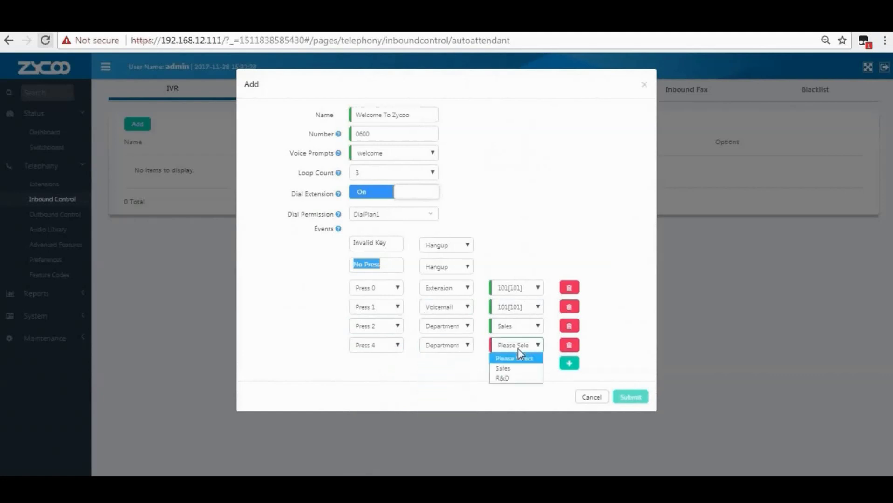
pyautogui.click(512, 378)
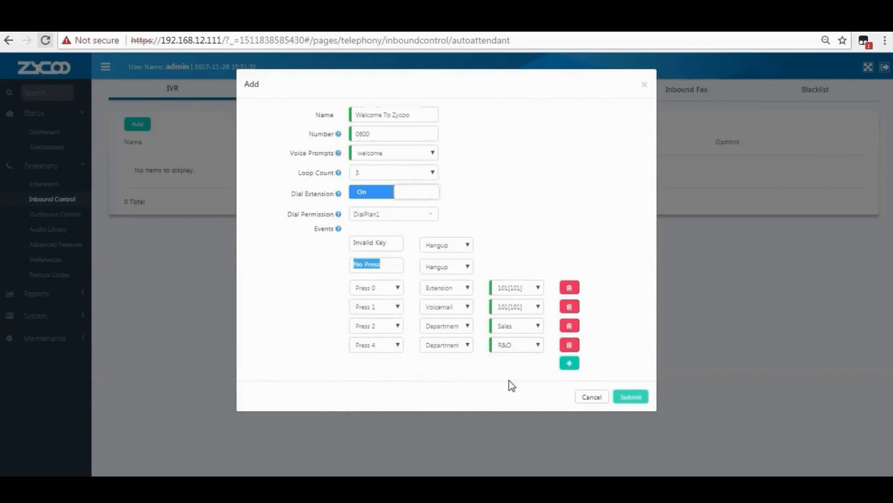
# Add a Press 5 event routed to extension 110.
pyautogui.click(568, 363)
pyautogui.click(376, 364)
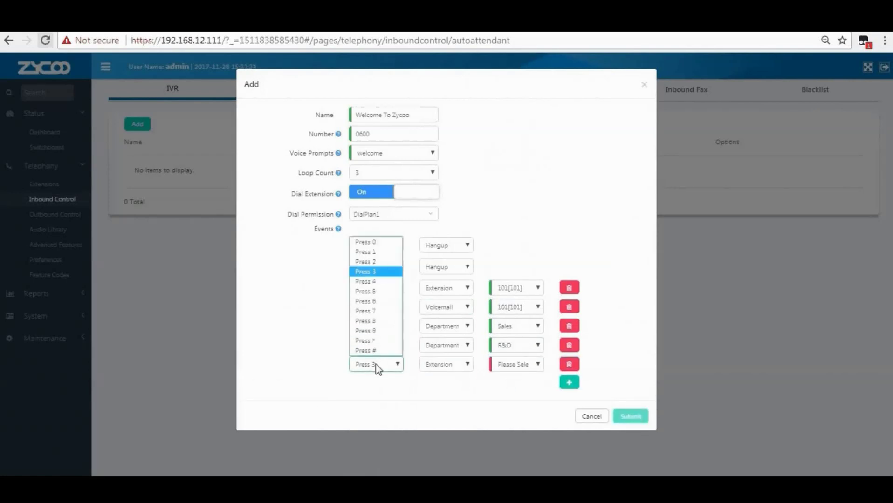
pyautogui.click(379, 284)
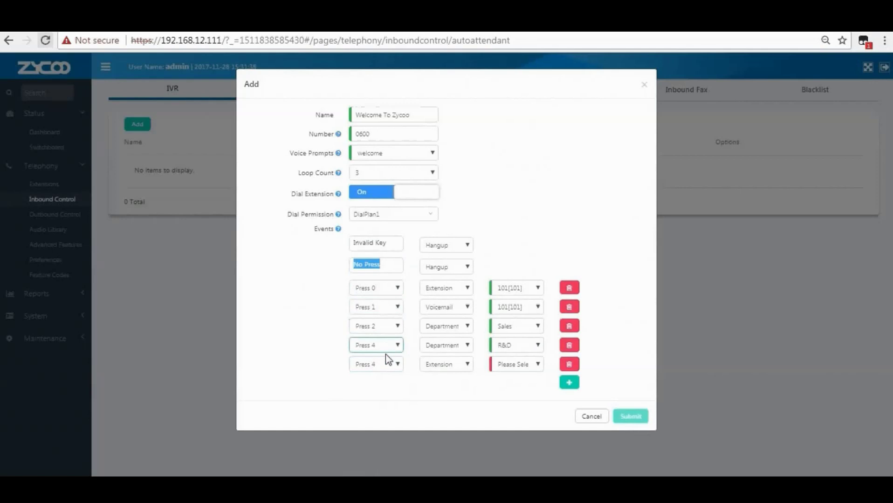
pyautogui.click(383, 365)
pyautogui.click(380, 291)
pyautogui.click(435, 365)
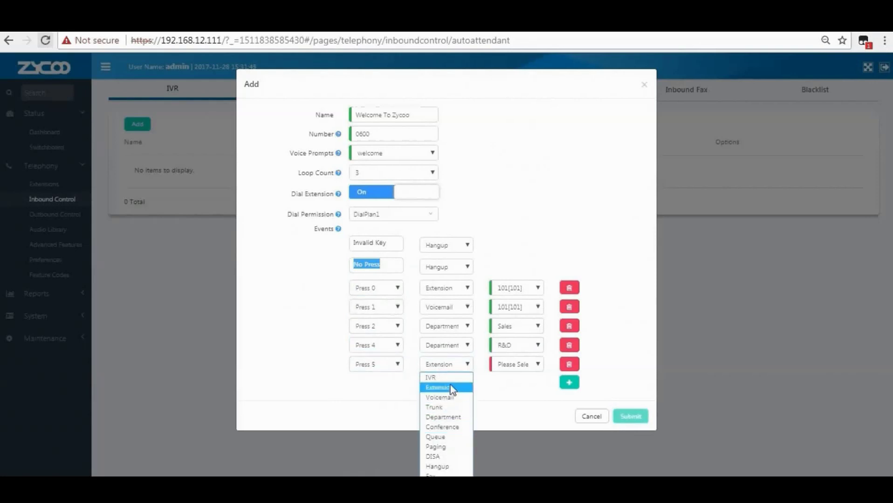
pyautogui.click(448, 389)
pyautogui.click(521, 366)
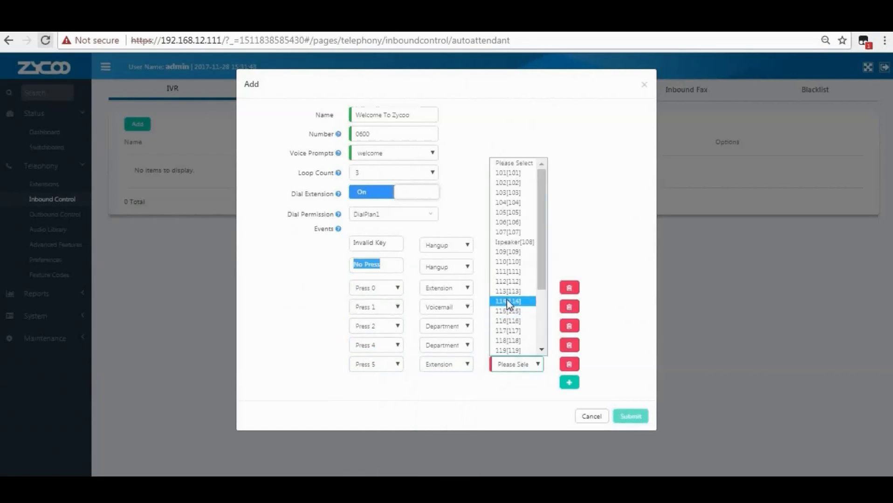
pyautogui.click(511, 263)
# Add a # event that hangs up the call and submit the IVR.
pyautogui.click(566, 386)
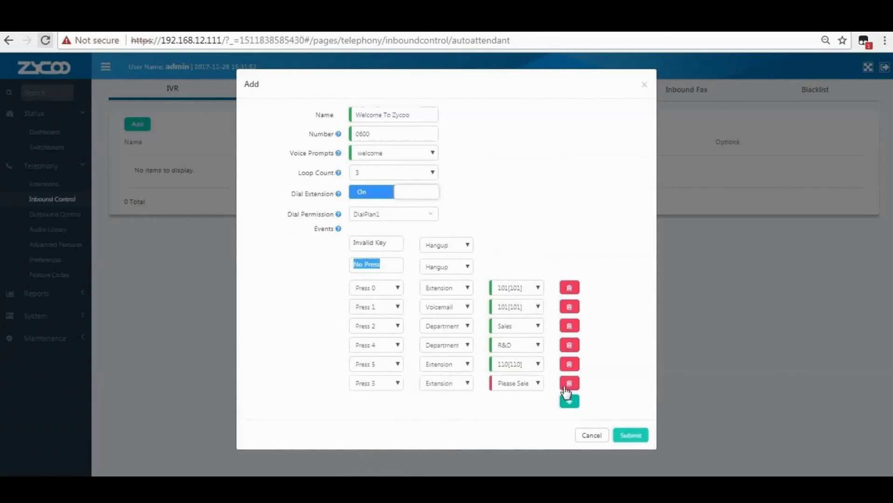
pyautogui.click(393, 384)
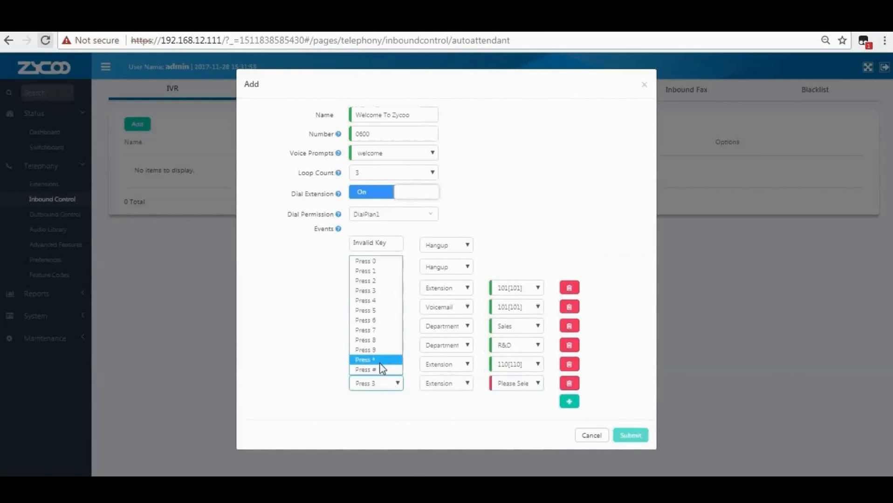
pyautogui.click(368, 369)
pyautogui.click(441, 383)
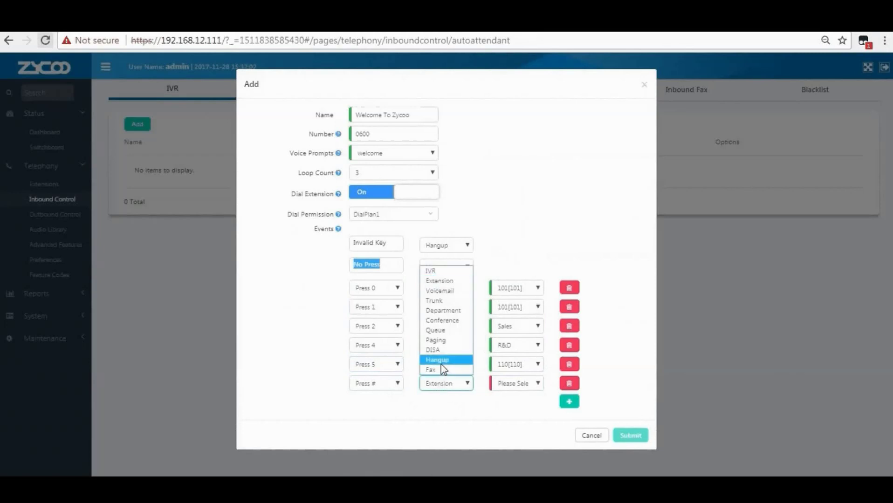
pyautogui.click(441, 361)
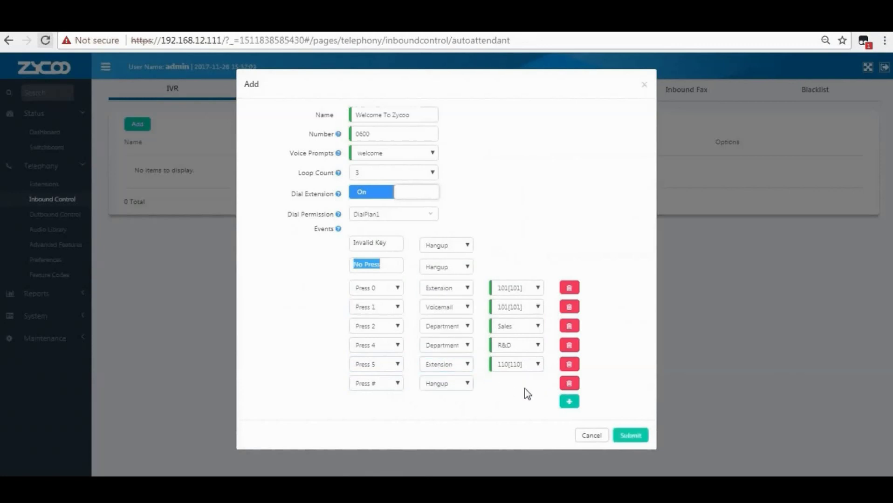
pyautogui.click(634, 436)
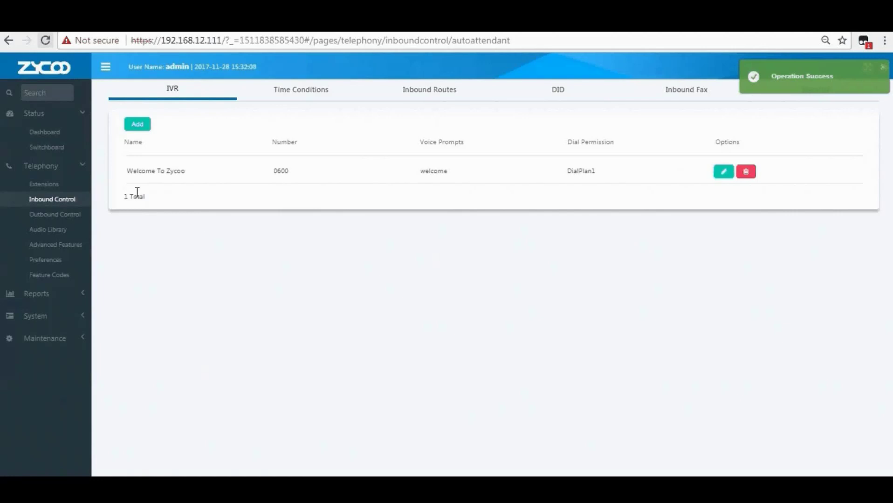
# Go to Time Conditions, scroll down to Holidays, and start adding a new holiday.
pyautogui.moveTo(127, 171); pyautogui.dragTo(188, 178)
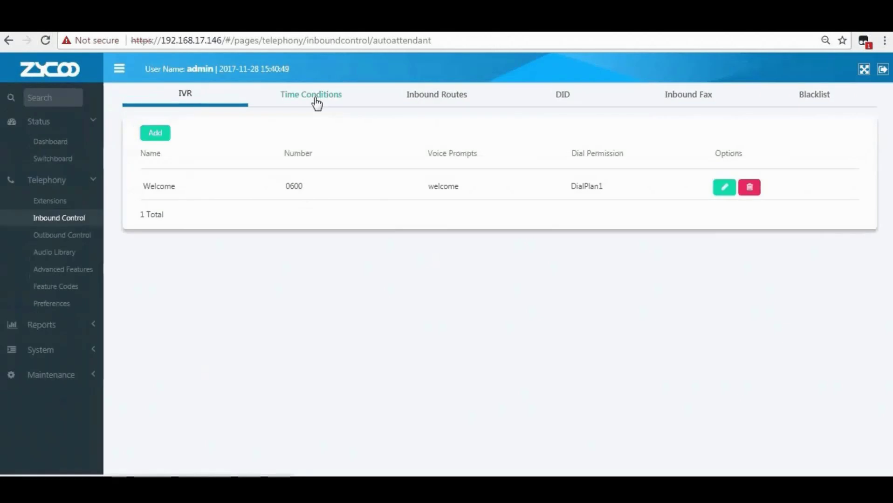
pyautogui.click(315, 101)
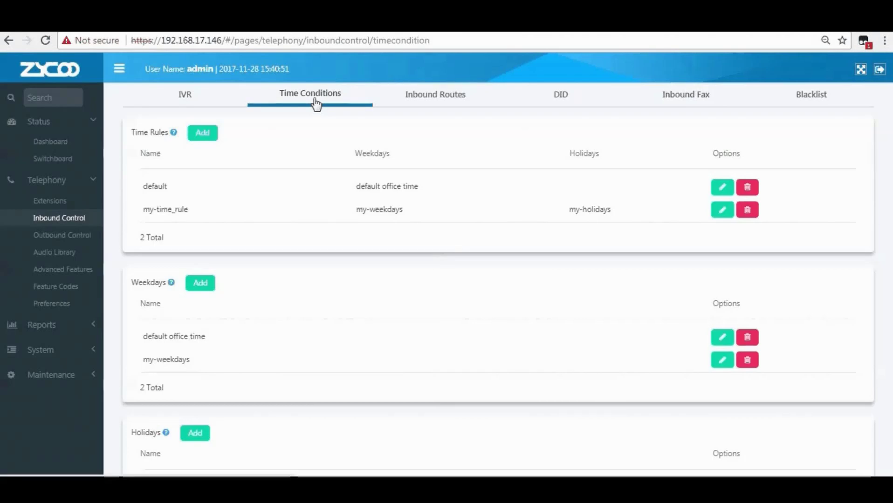
pyautogui.scroll(-2, 318, 368)
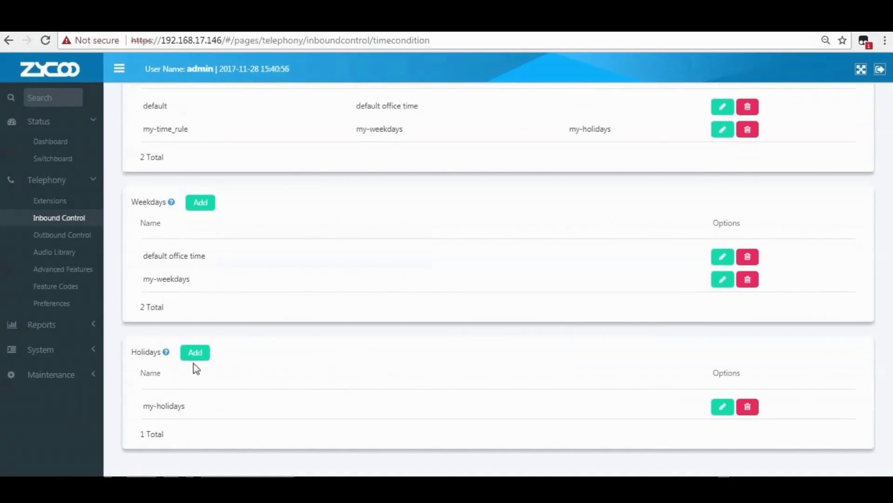
pyautogui.moveTo(166, 357)
pyautogui.click(199, 357)
pyautogui.click(353, 161)
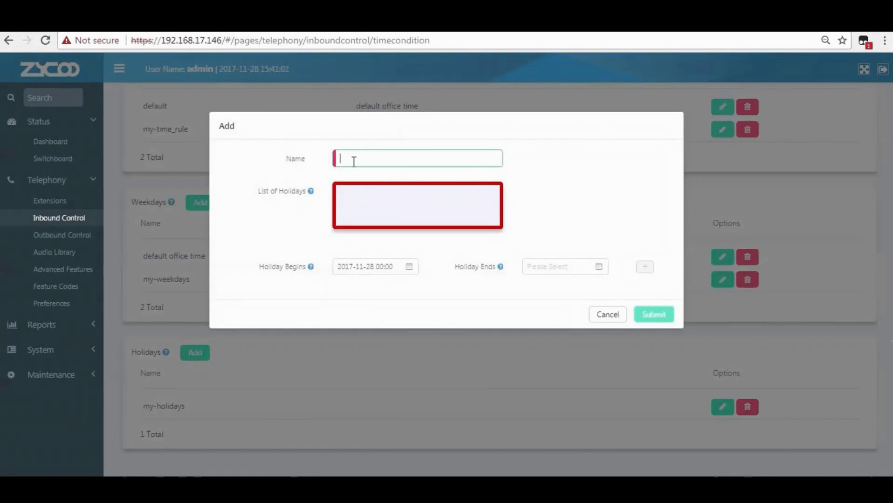
pyautogui.write('New Year Holidays')
pyautogui.moveTo(312, 196)
pyautogui.moveTo(311, 270)
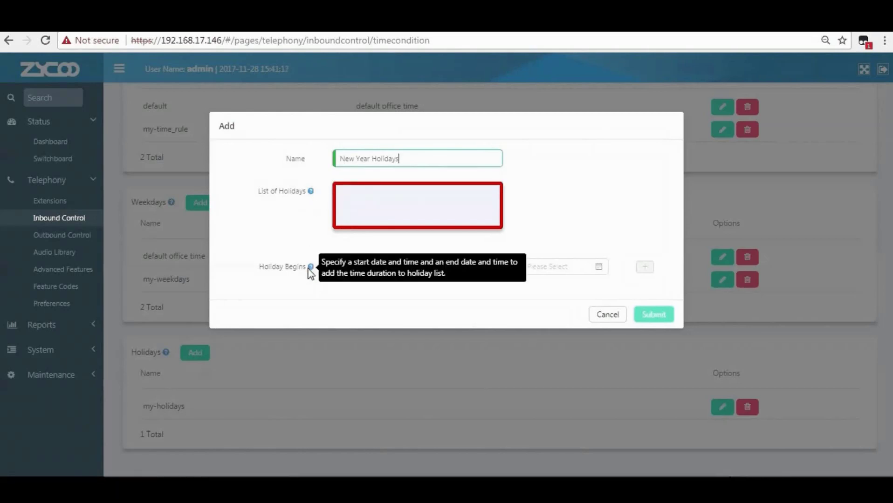
pyautogui.click(375, 266)
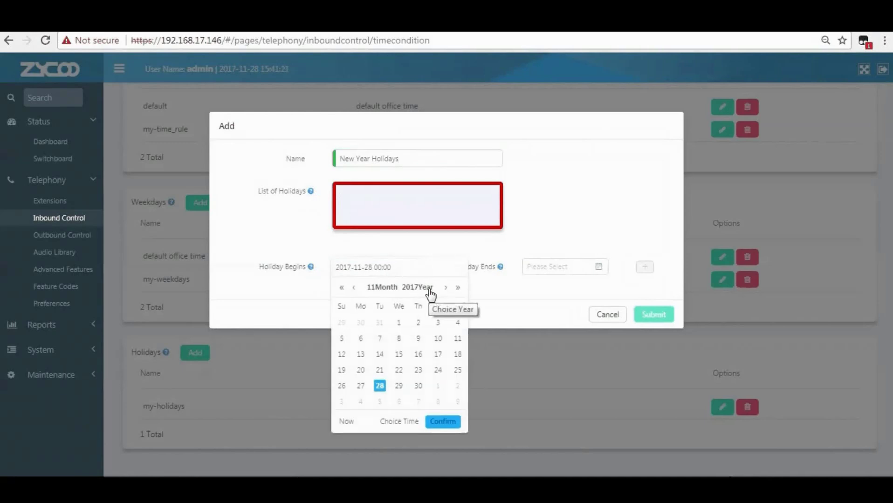
pyautogui.click(381, 288)
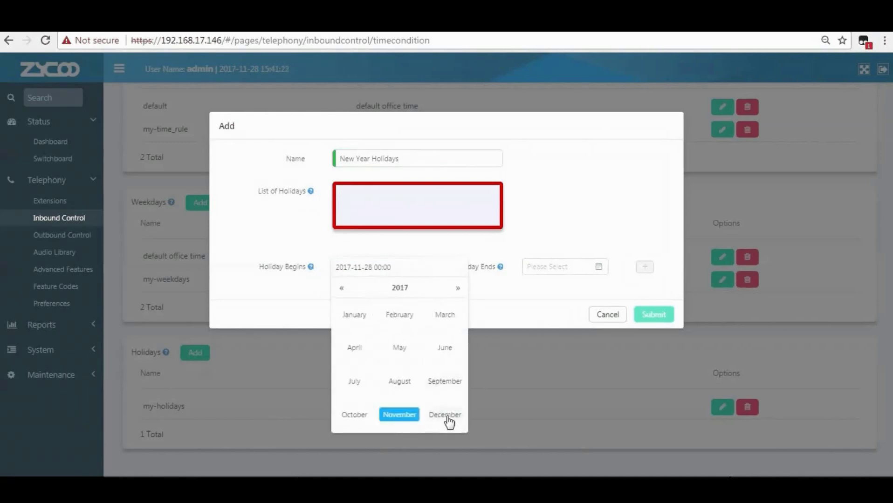
pyautogui.click(445, 416)
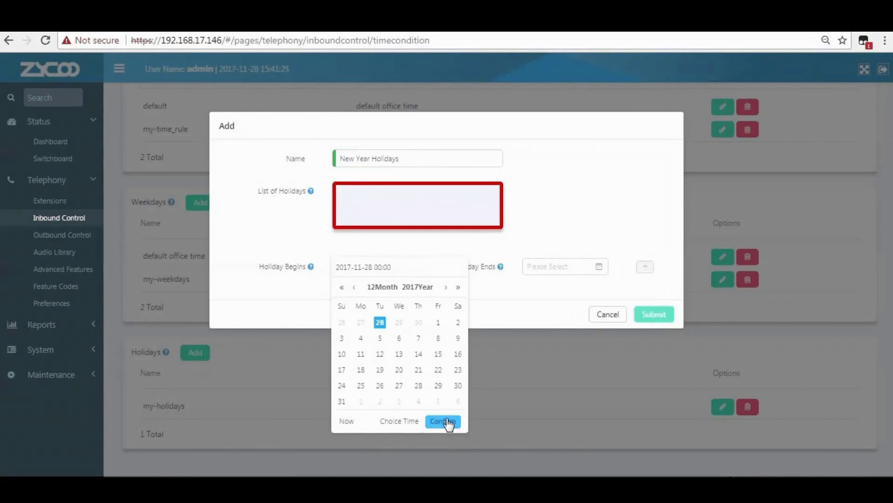
pyautogui.click(343, 387)
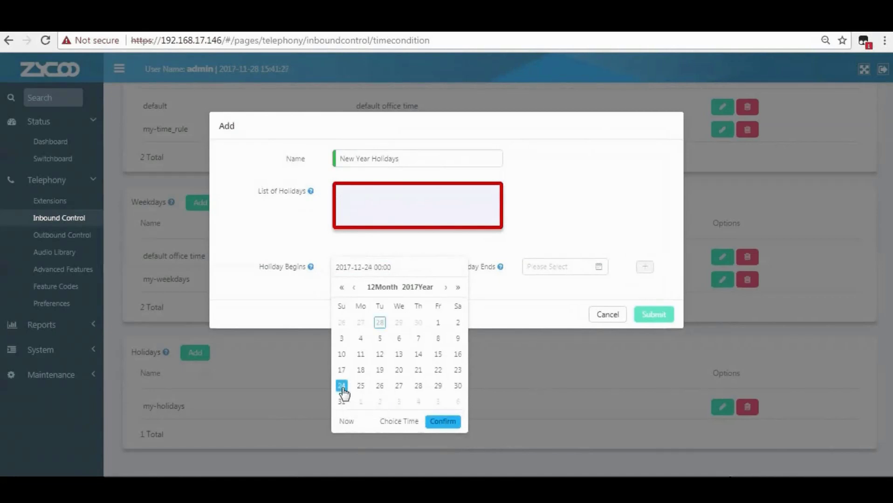
pyautogui.click(400, 422)
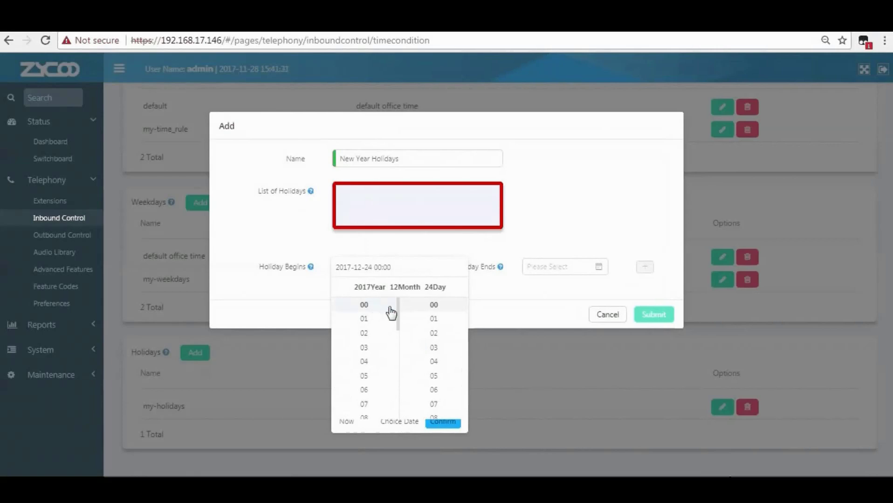
pyautogui.tripleClick(439, 424)
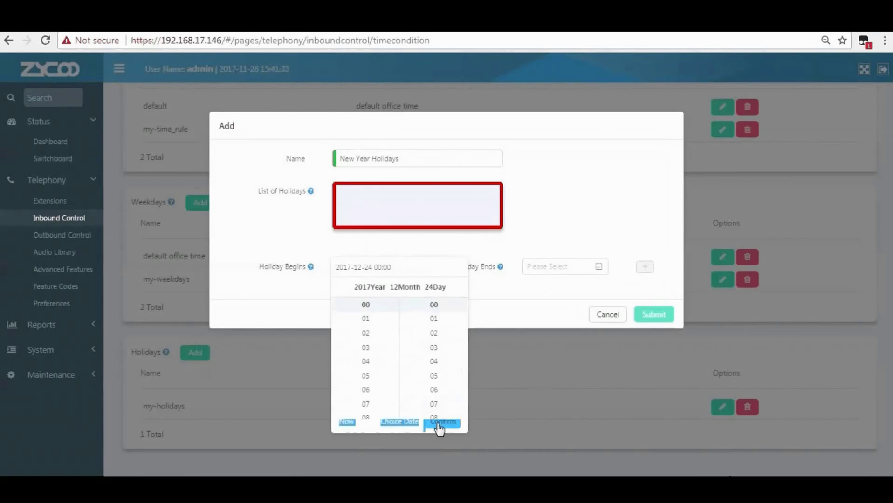
pyautogui.click(446, 425)
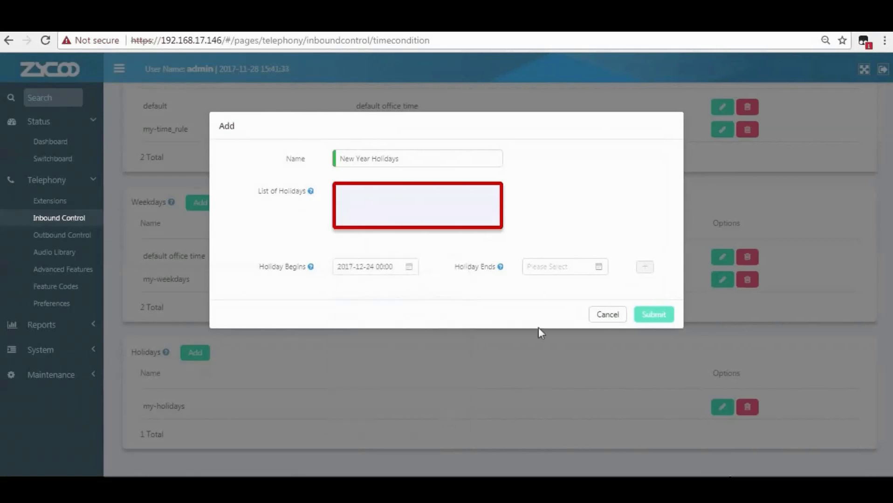
pyautogui.click(598, 267)
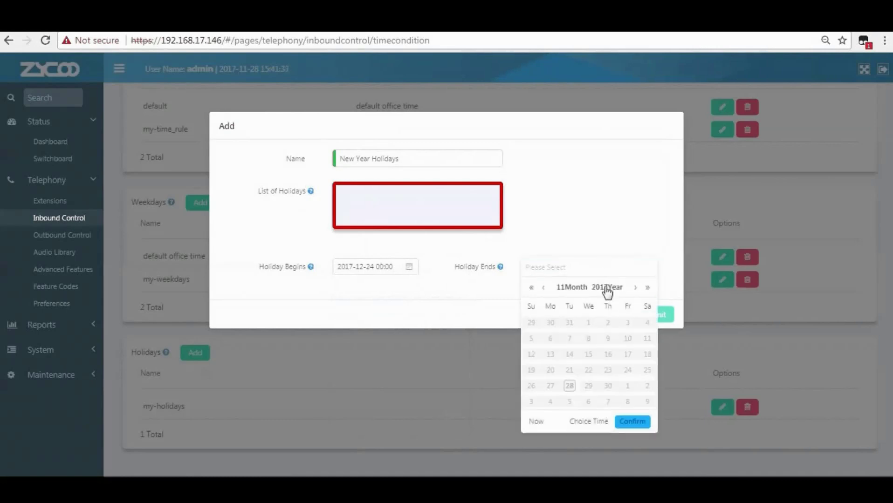
pyautogui.click(606, 289)
pyautogui.click(544, 416)
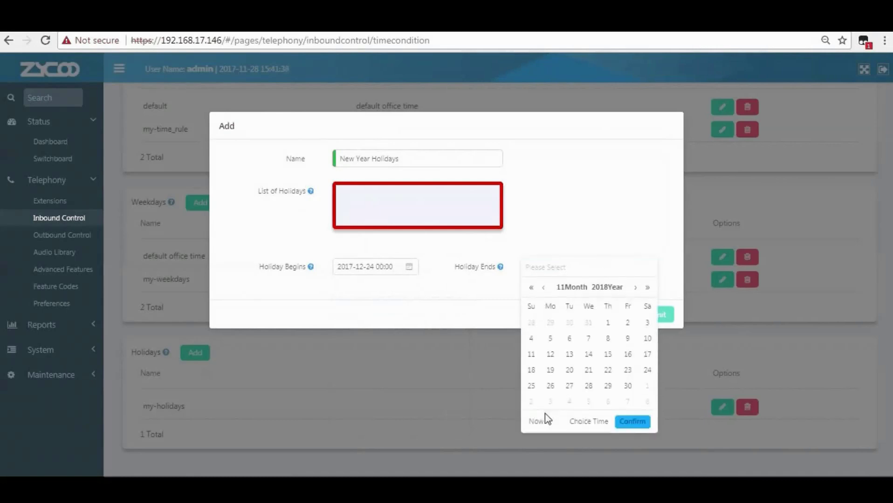
pyautogui.click(581, 288)
pyautogui.click(542, 317)
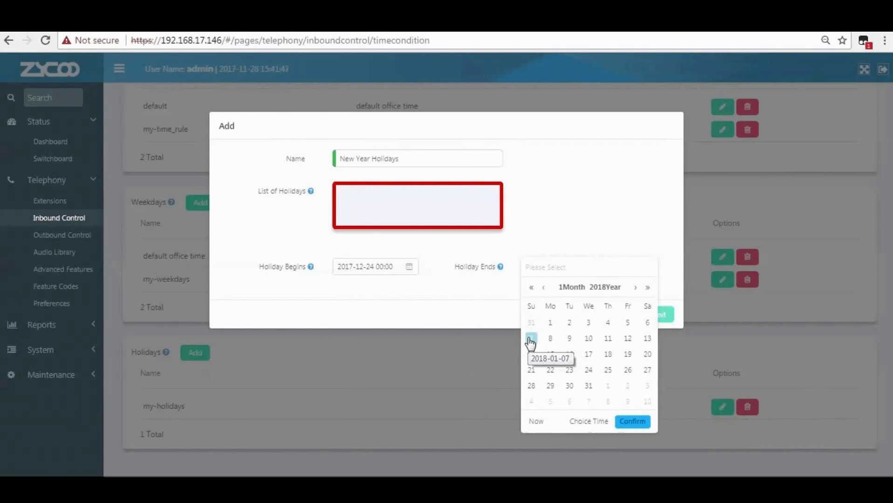
pyautogui.click(530, 339)
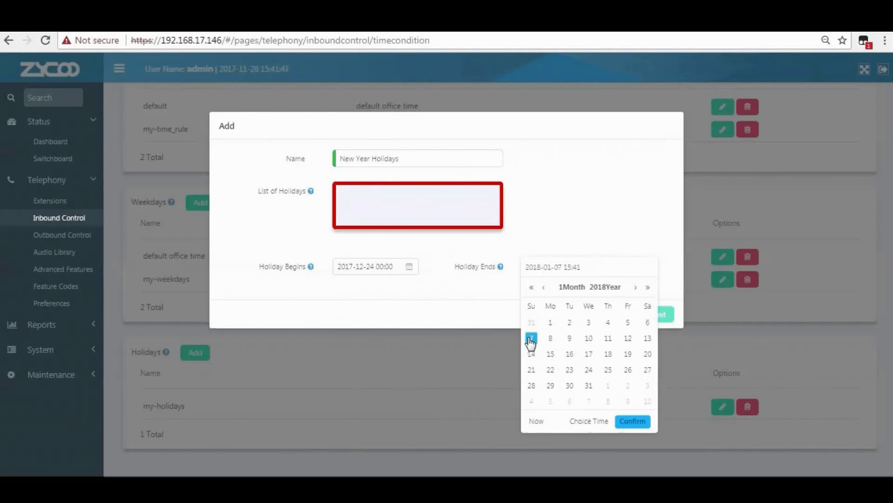
pyautogui.click(588, 422)
pyautogui.scroll(5, 571, 326)
pyautogui.click(579, 309)
pyautogui.scroll(10, 621, 315)
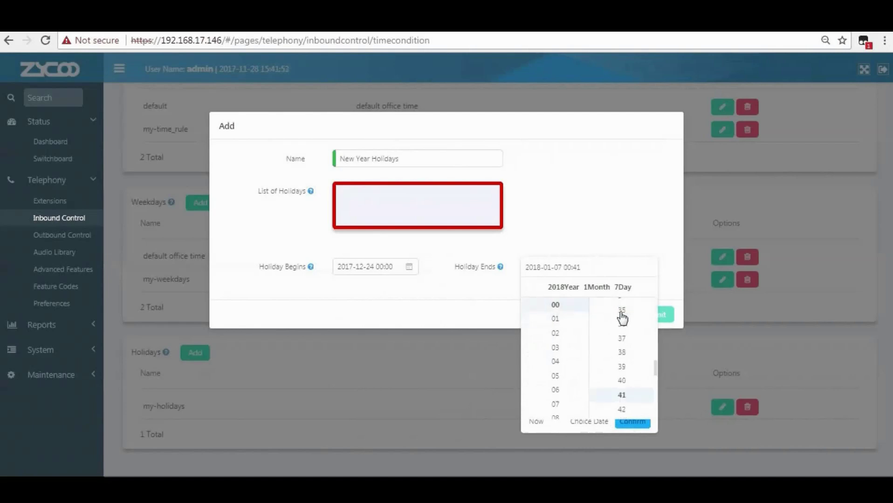
pyautogui.click(635, 425)
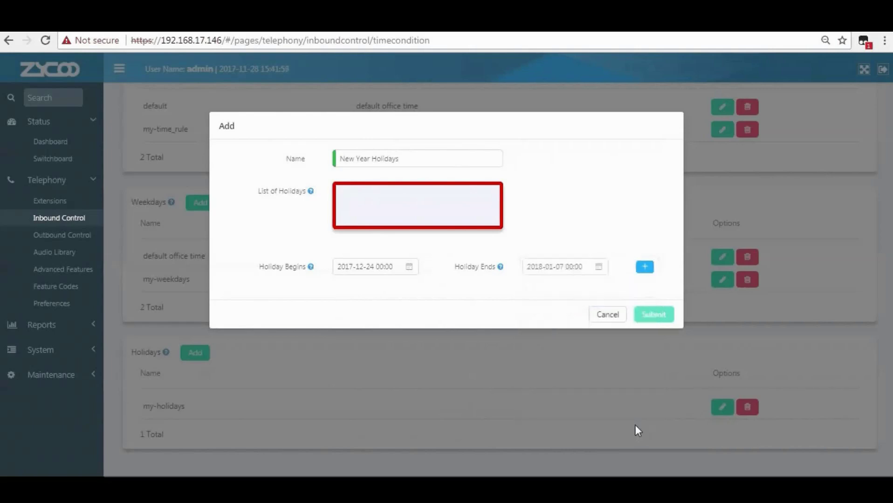
pyautogui.click(646, 270)
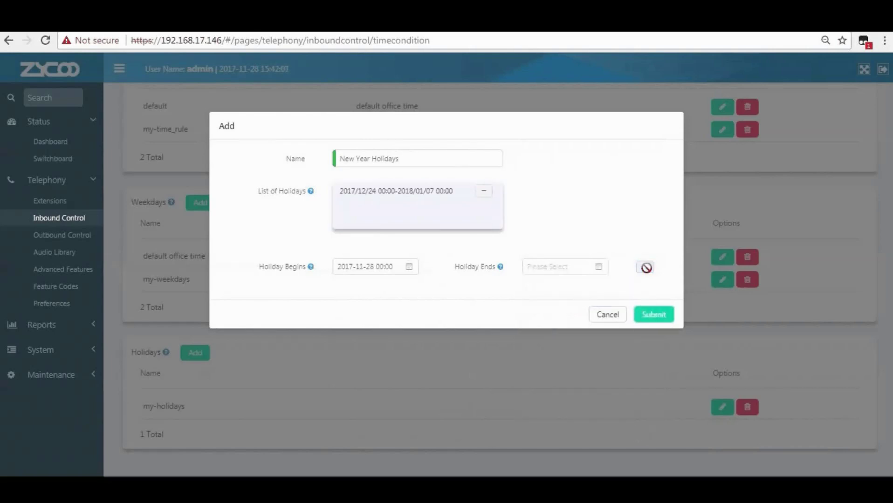
pyautogui.click(659, 316)
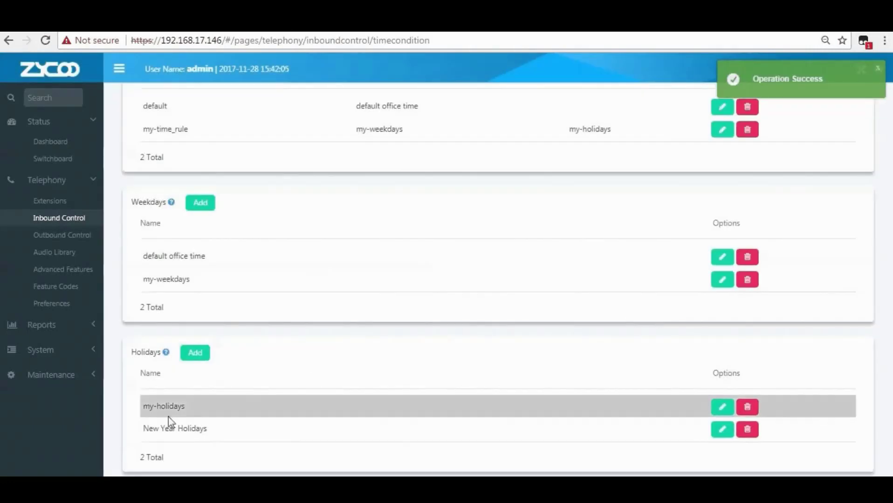
# Check the Weekdays help description and start adding a new weekdays schedule.
pyautogui.moveTo(148, 428); pyautogui.dragTo(205, 428)
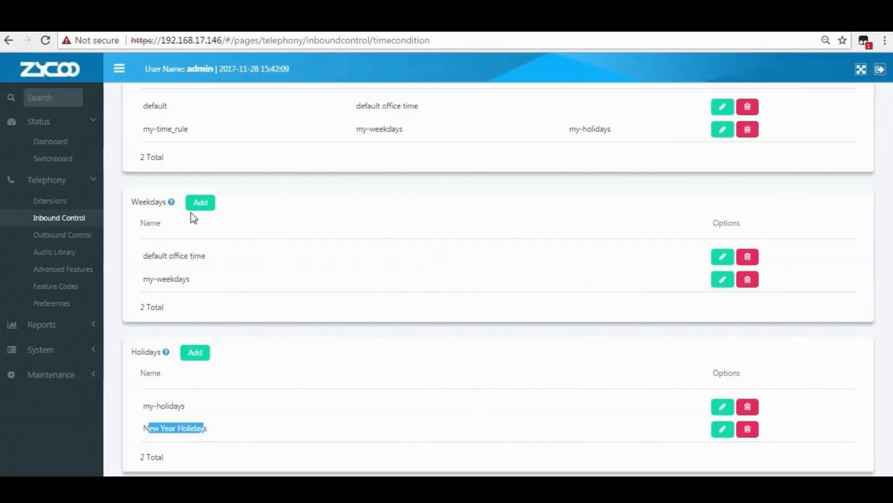
pyautogui.moveTo(171, 206)
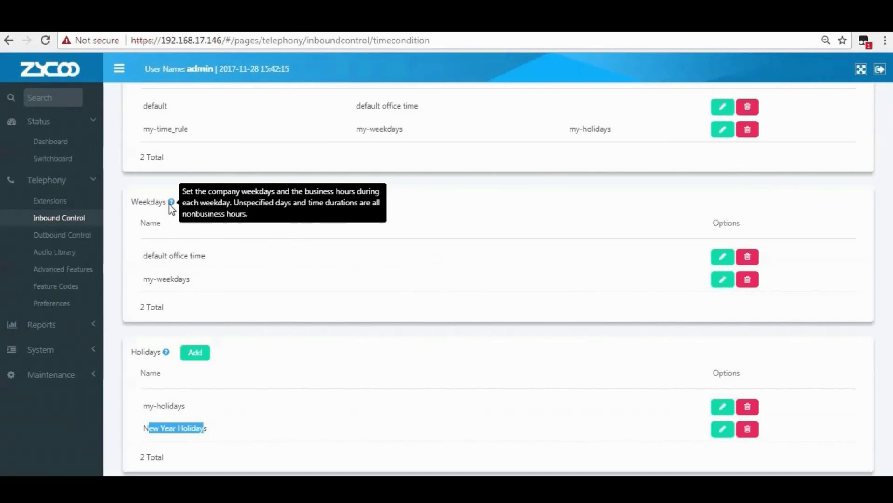
pyautogui.click(196, 204)
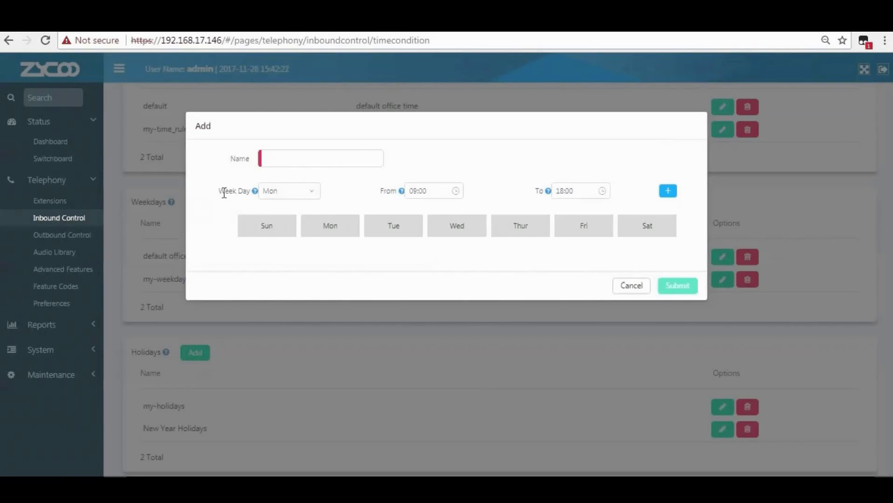
# Name the schedule 'Office Working Time' and add a Monday 09:00–18:00 slot.
pyautogui.click(284, 159)
pyautogui.write('Office')
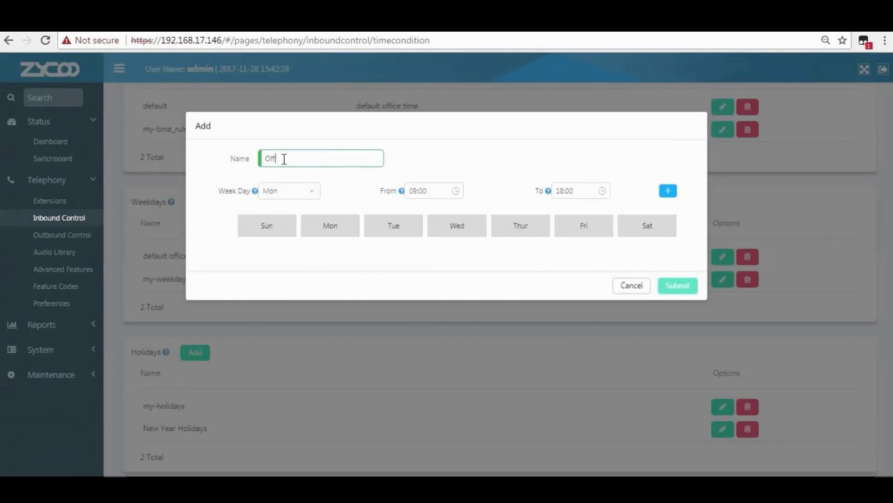
pyautogui.write(' Working Time')
pyautogui.click(295, 193)
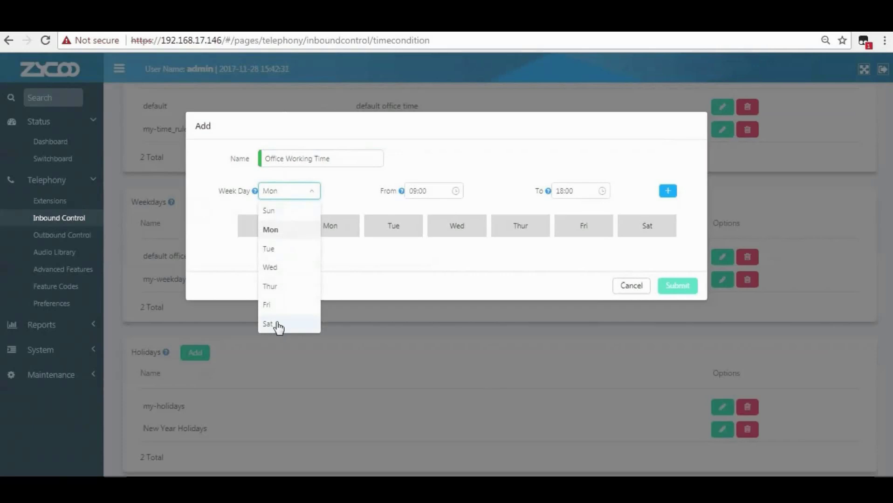
pyautogui.click(274, 234)
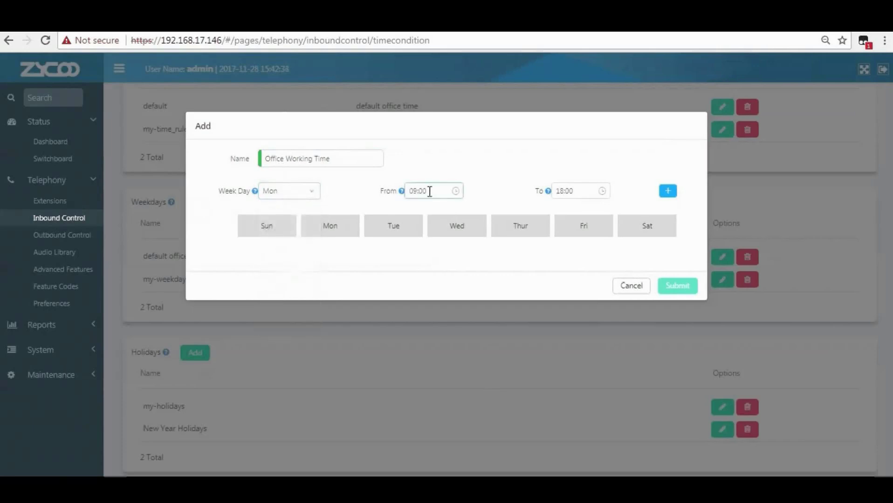
pyautogui.click(456, 192)
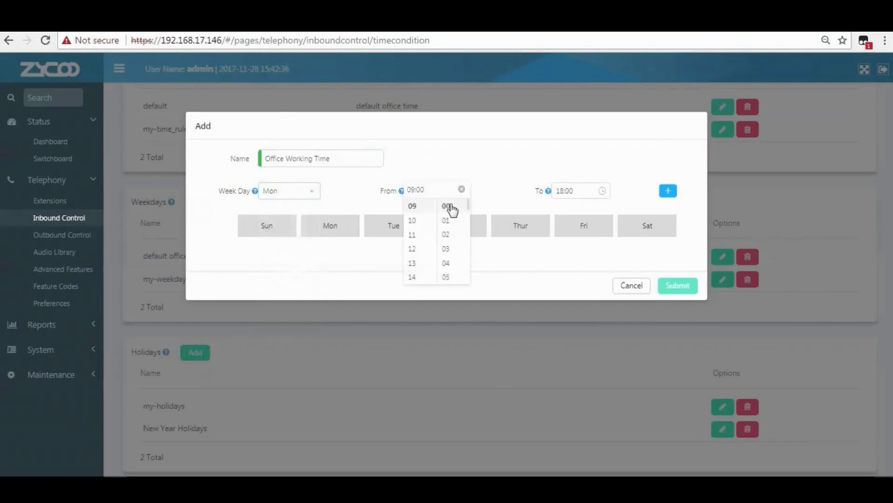
pyautogui.click(582, 191)
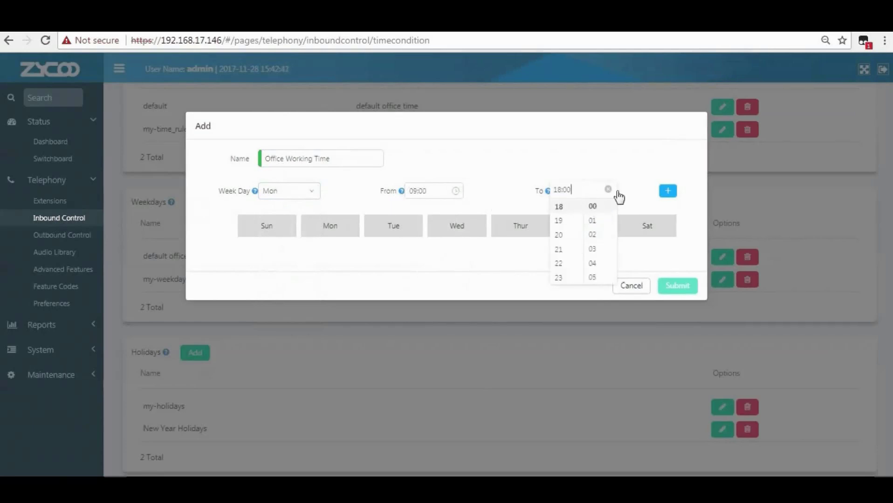
pyautogui.click(672, 193)
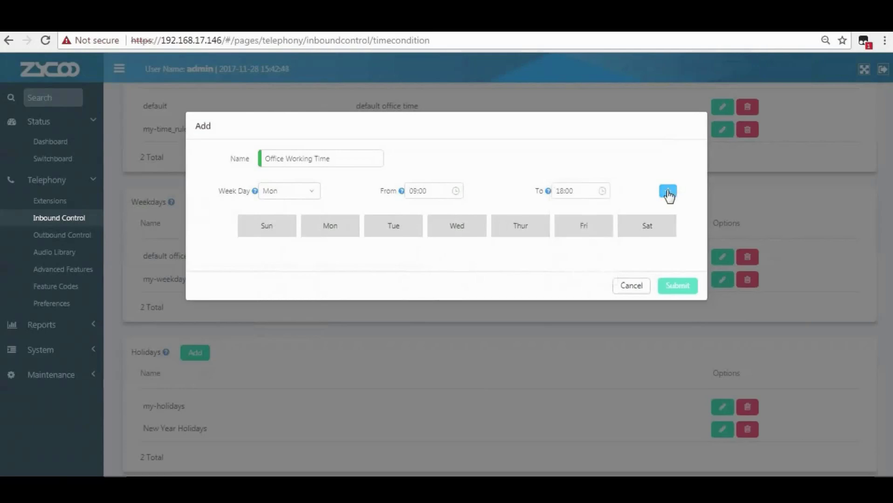
pyautogui.click(667, 193)
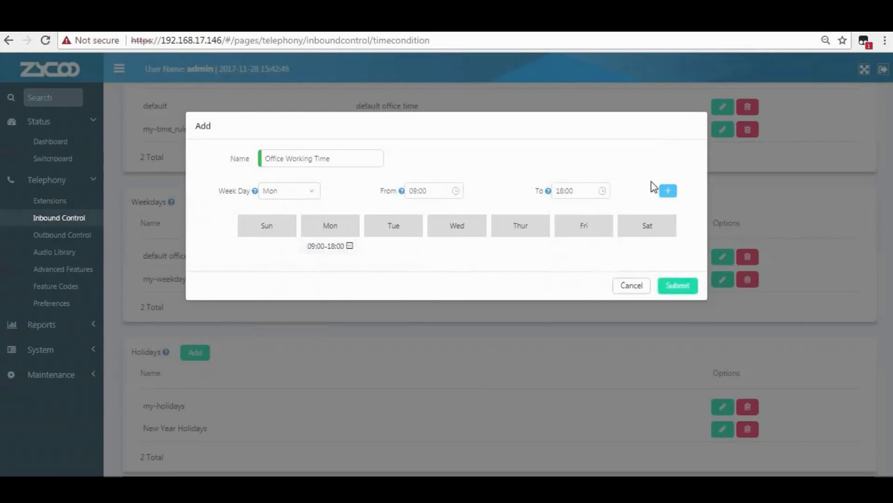
# Add 09:00–18:00 slots for Tuesday through Friday and save the schedule.
pyautogui.click(300, 195)
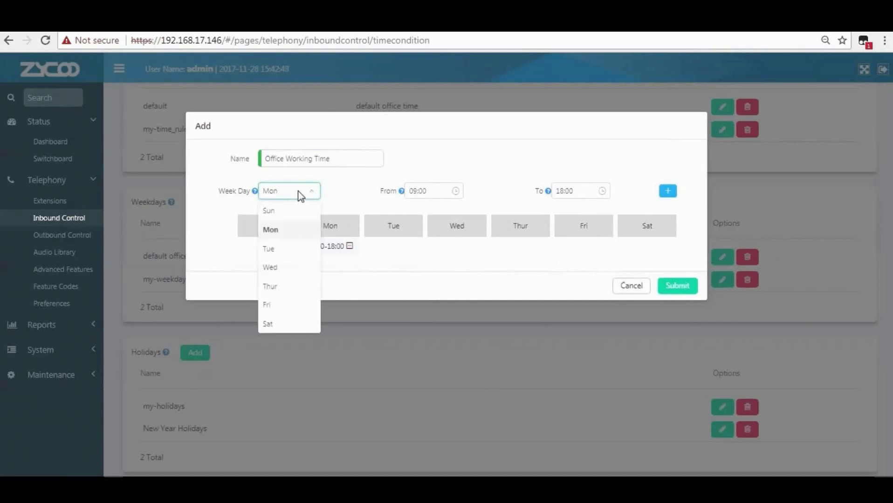
pyautogui.click(283, 251)
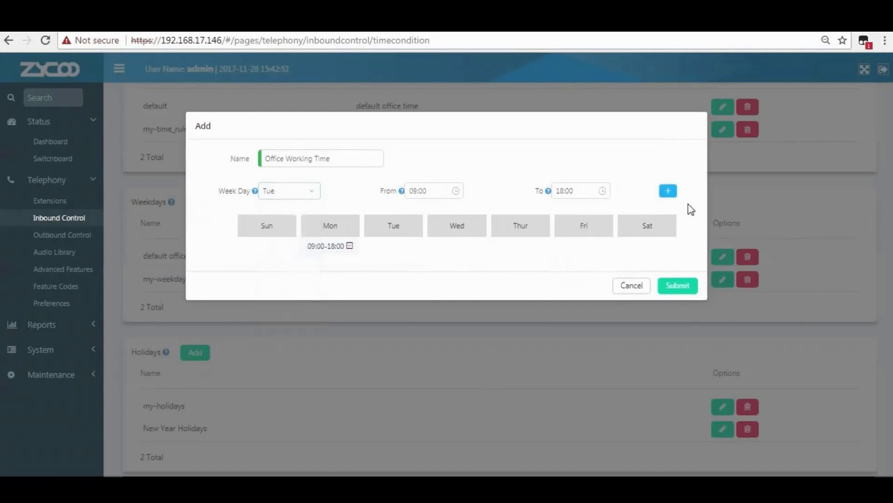
pyautogui.click(673, 193)
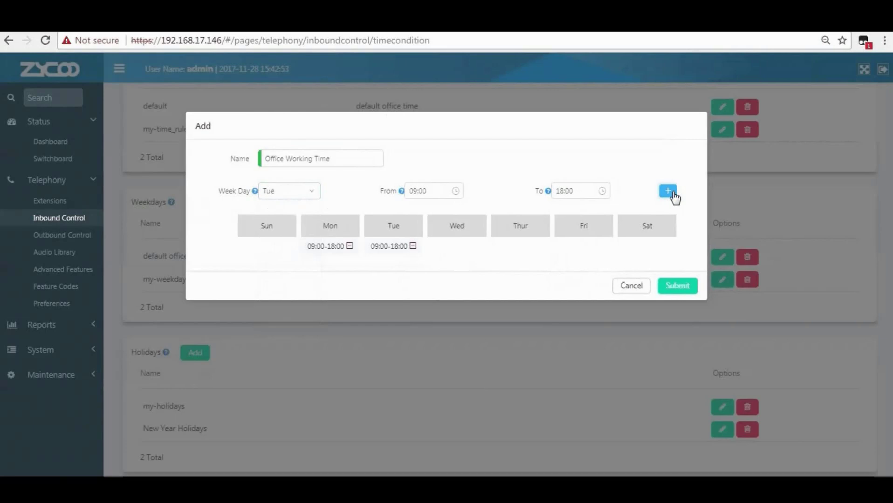
pyautogui.click(285, 195)
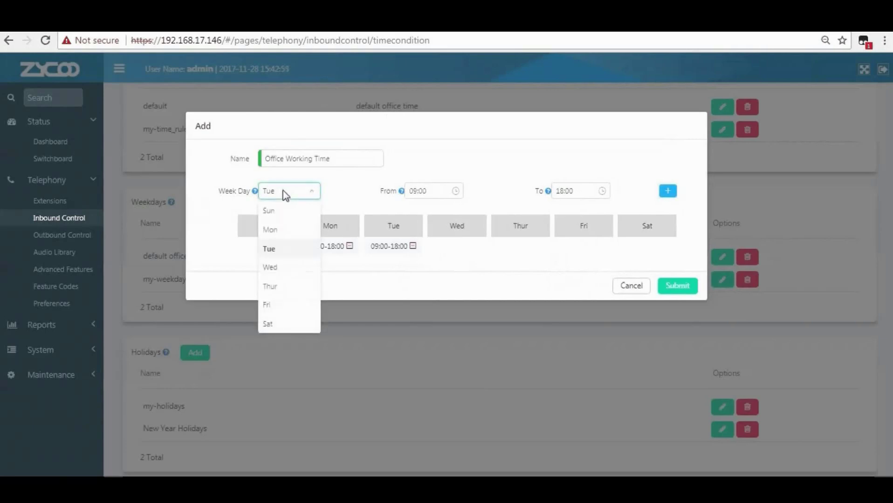
pyautogui.click(286, 268)
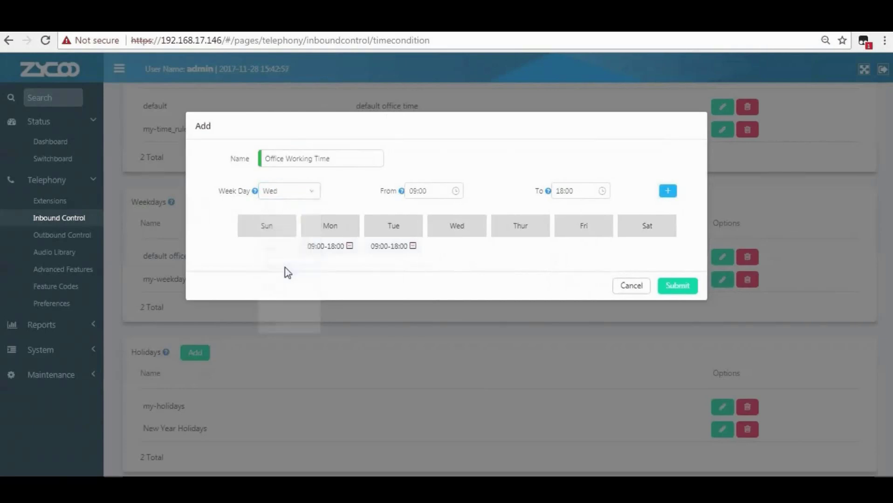
pyautogui.click(670, 193)
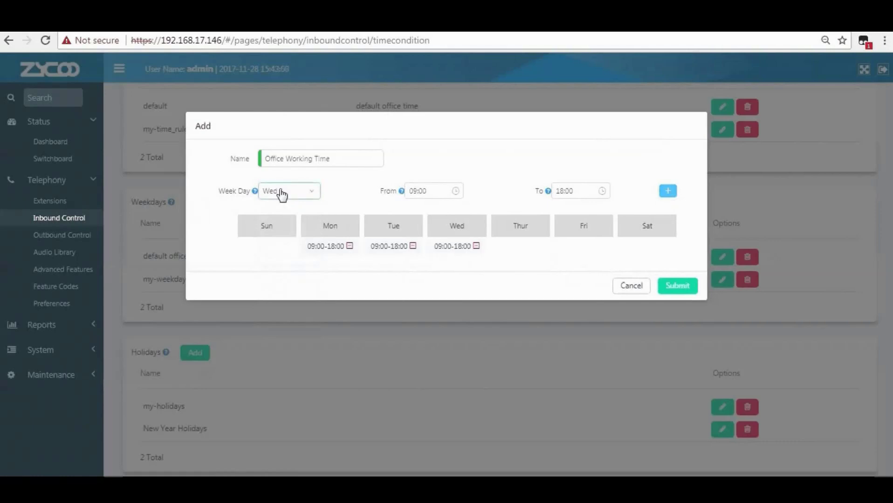
pyautogui.click(281, 193)
pyautogui.click(285, 287)
pyautogui.click(667, 192)
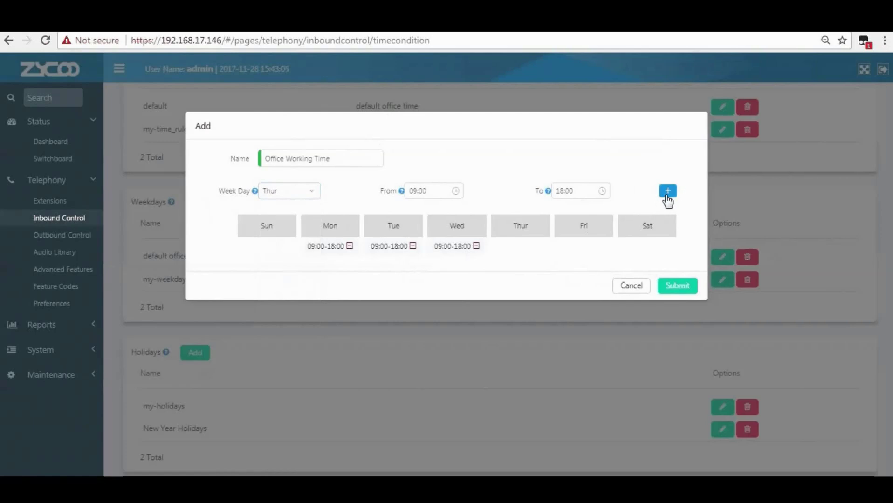
pyautogui.click(288, 196)
pyautogui.click(275, 305)
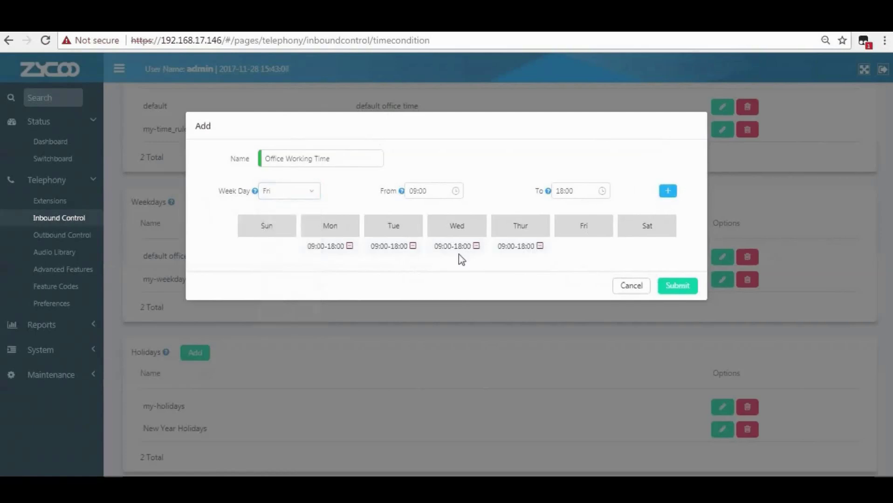
pyautogui.click(669, 192)
pyautogui.click(669, 286)
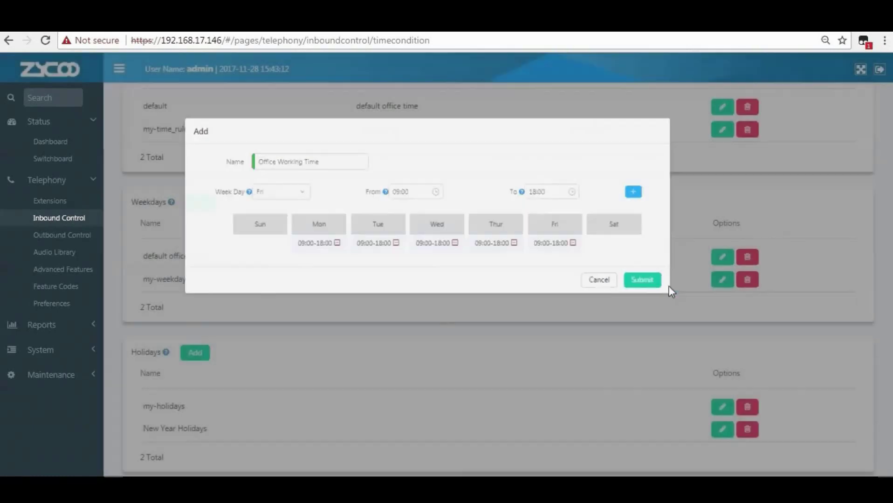
pyautogui.moveTo(149, 302); pyautogui.dragTo(224, 307)
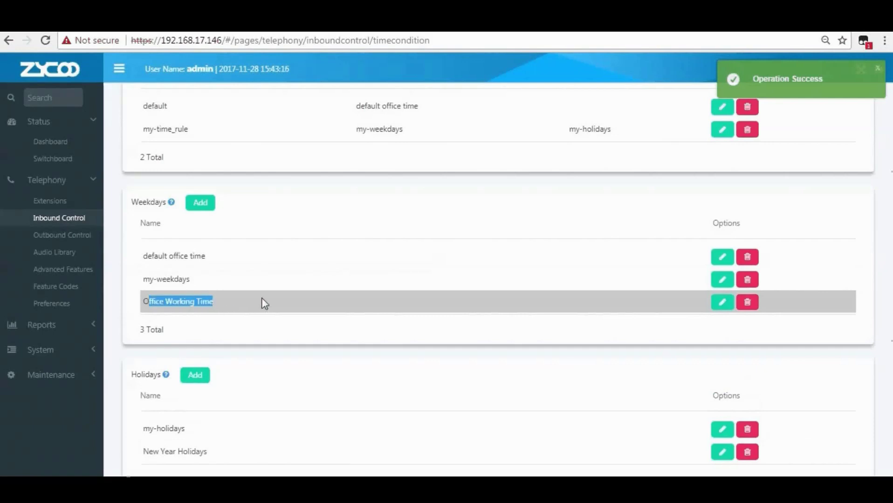
pyautogui.scroll(2, 285, 278)
pyautogui.moveTo(173, 134)
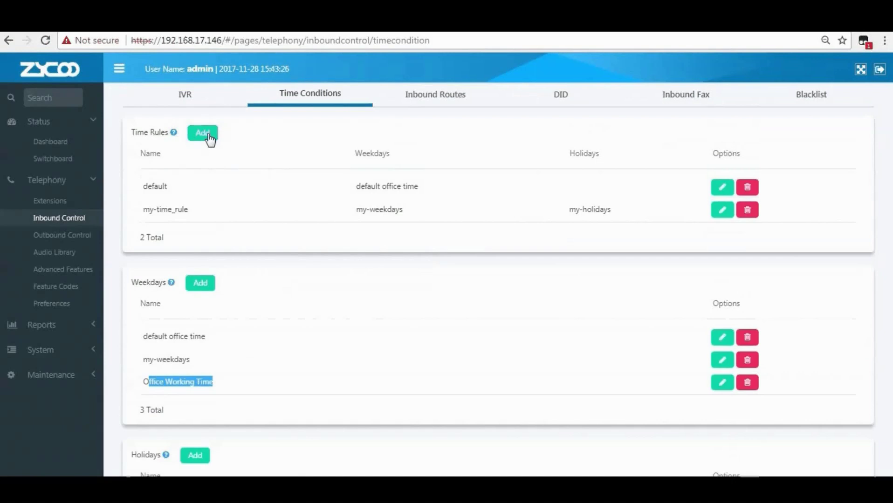
pyautogui.click(208, 135)
# Name the rule 'Office Time Rule', pick Office Working Time and New Year Holidays, and save.
pyautogui.click(479, 156)
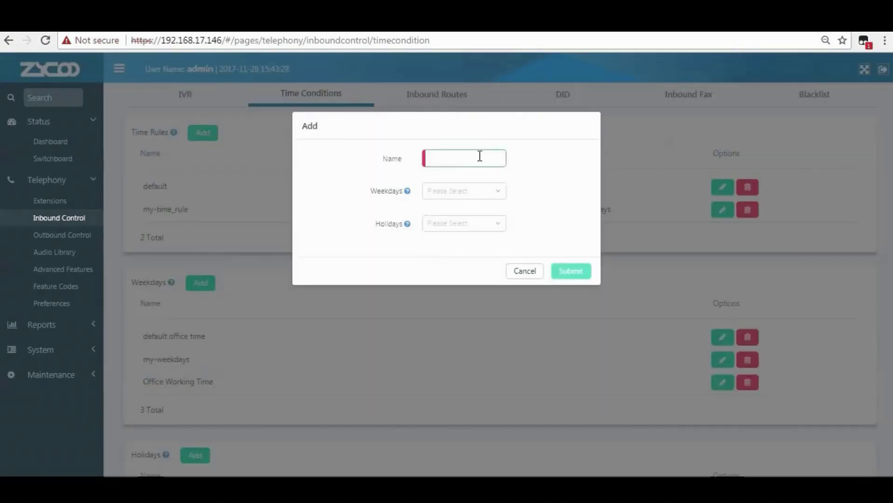
pyautogui.write('Office Time Rule')
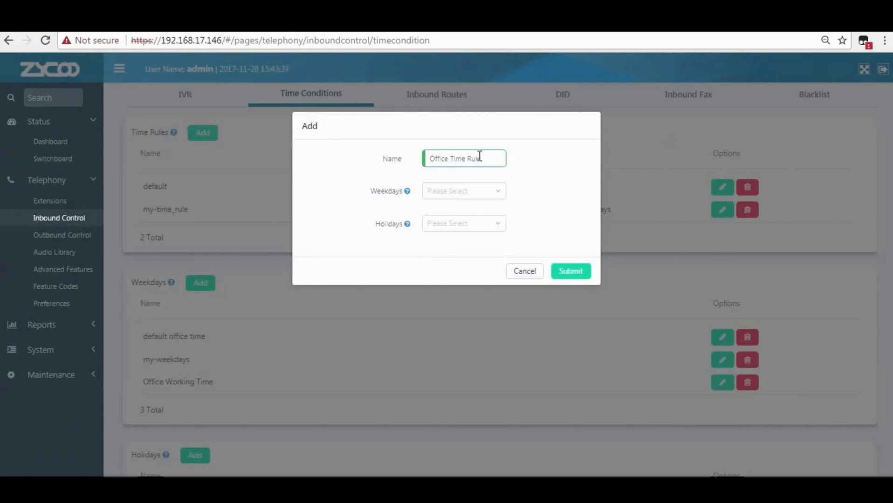
pyautogui.moveTo(408, 195)
pyautogui.click(441, 195)
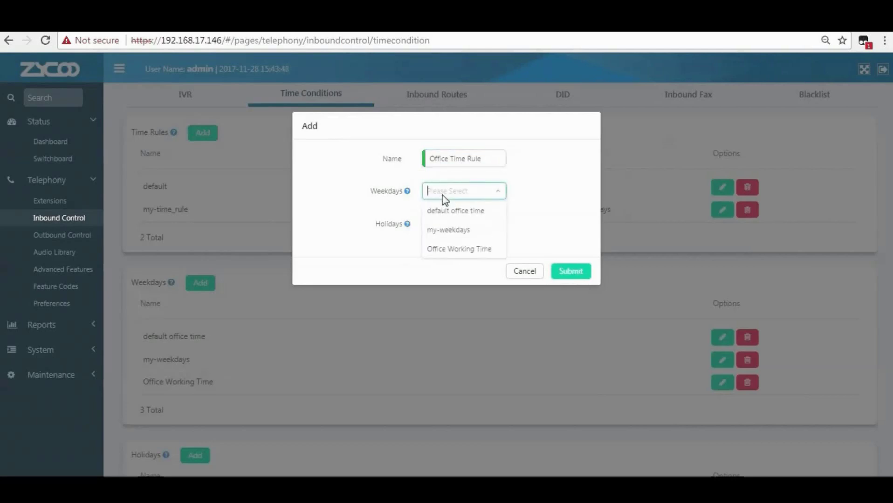
pyautogui.click(452, 250)
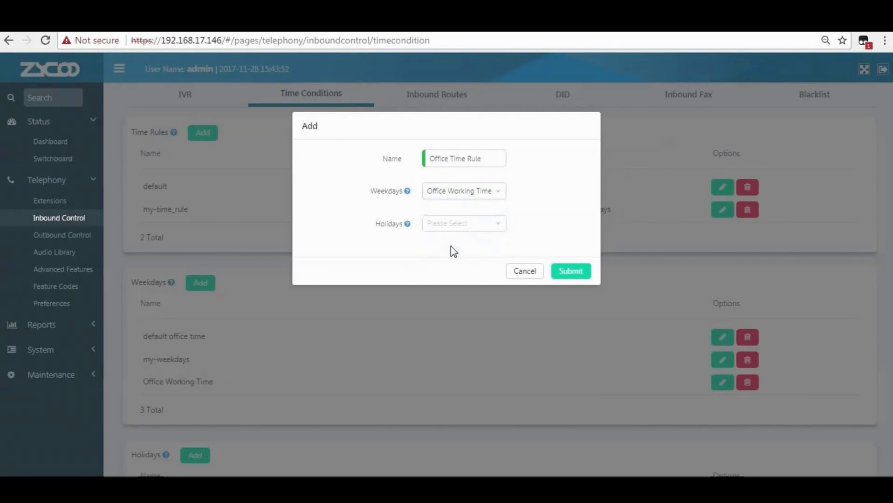
pyautogui.moveTo(404, 227)
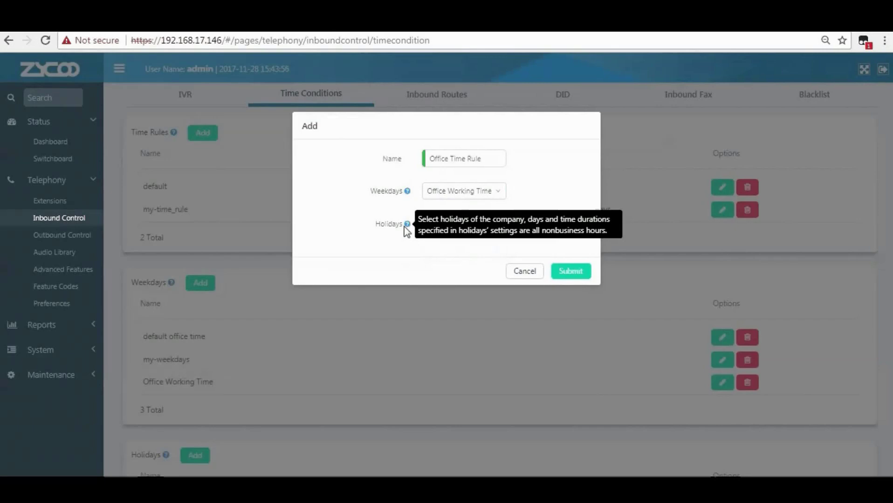
pyautogui.click(441, 226)
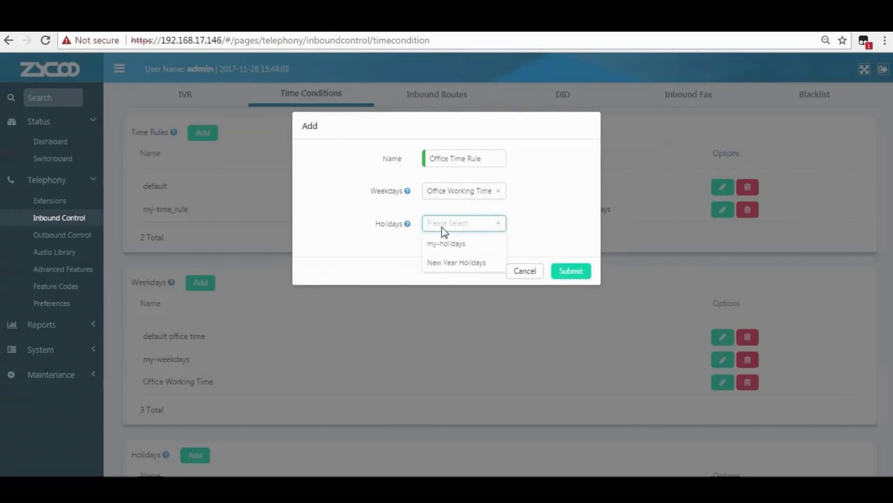
pyautogui.click(451, 264)
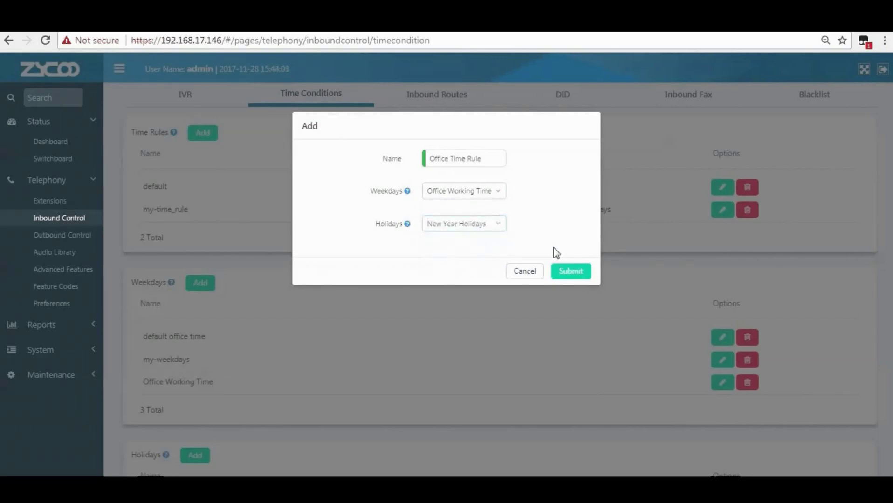
pyautogui.click(573, 271)
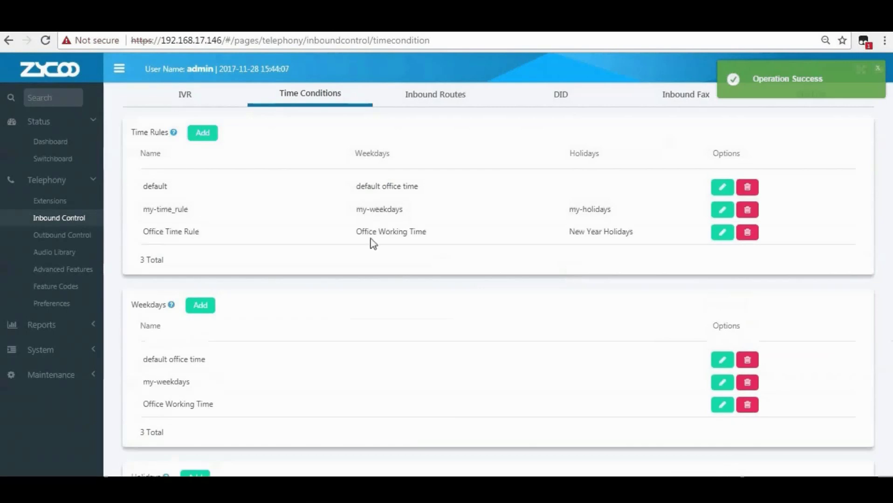
# Leave the new Office Time Rule and show the Inbound Routes list for trunks FXO-1 to FXO-4.
pyautogui.moveTo(144, 232); pyautogui.dragTo(202, 235)
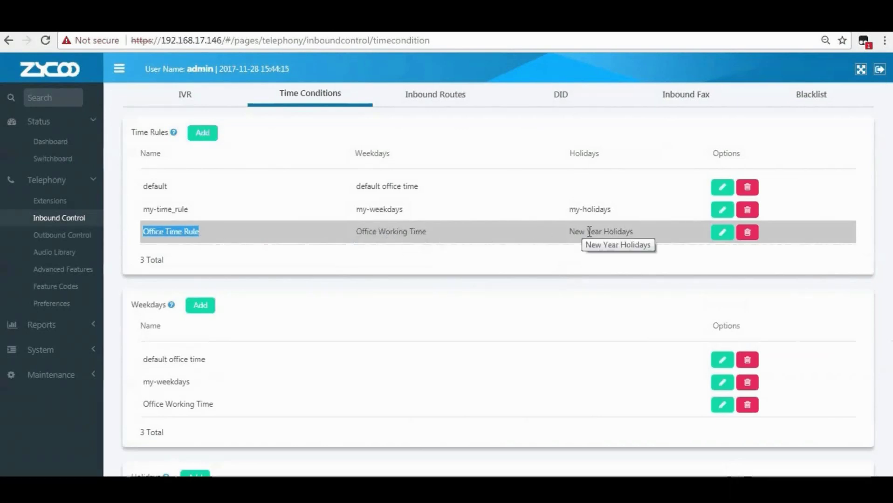
pyautogui.click(445, 98)
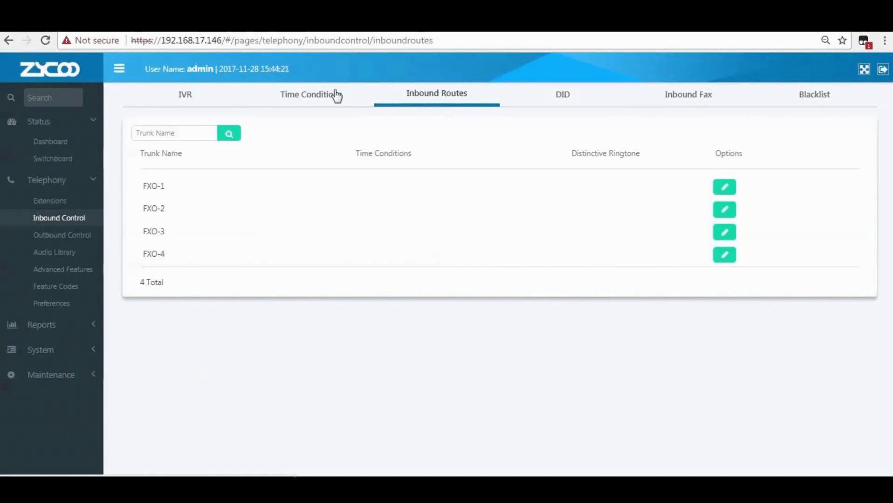
# Open trunk FXO-1's route settings and set its time condition to Office Time Rule.
pyautogui.moveTo(166, 187); pyautogui.dragTo(154, 188)
pyautogui.click(154, 188)
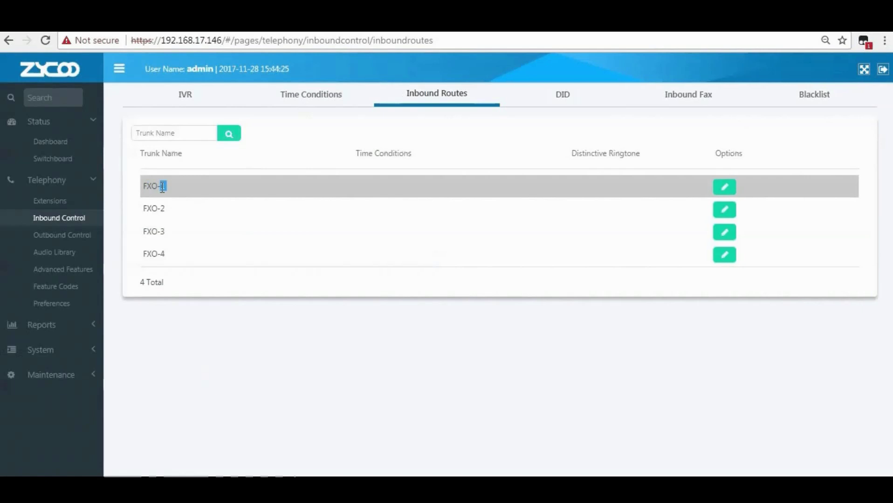
pyautogui.click(721, 188)
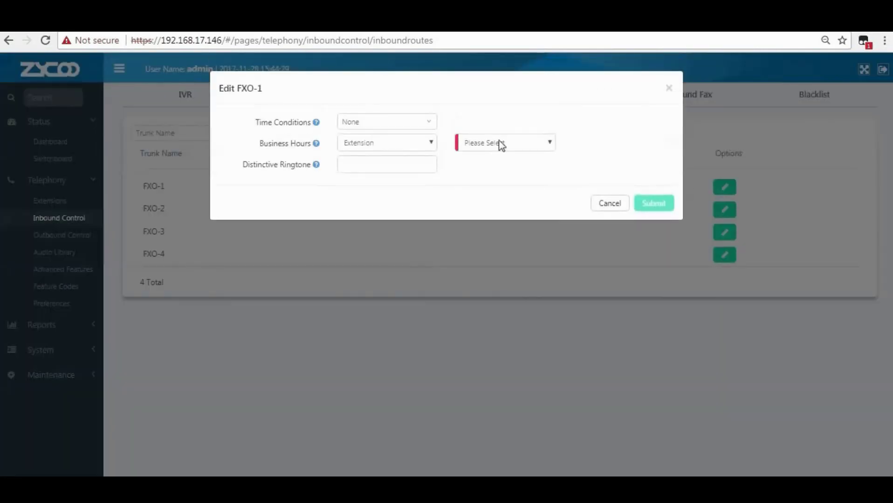
pyautogui.click(367, 126)
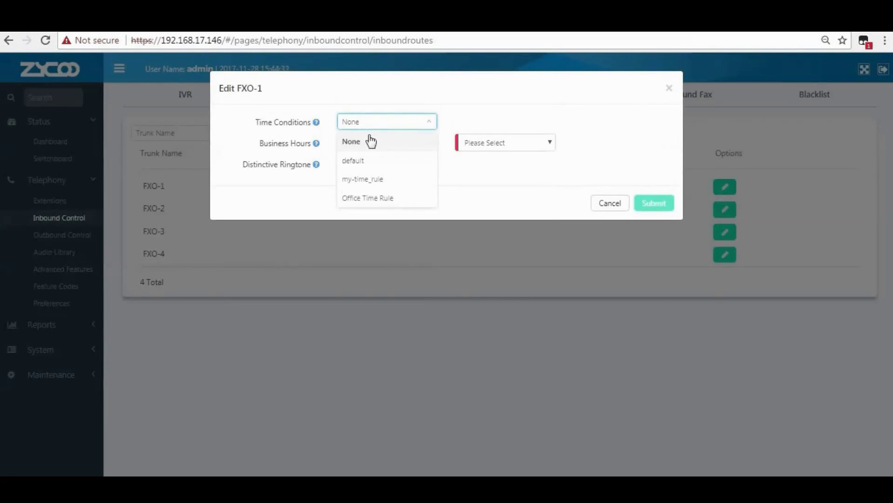
pyautogui.click(381, 199)
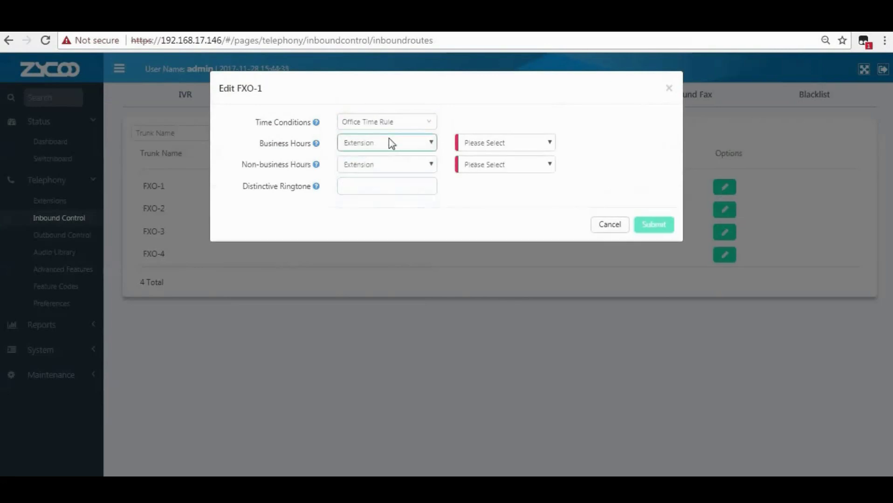
pyautogui.moveTo(315, 125)
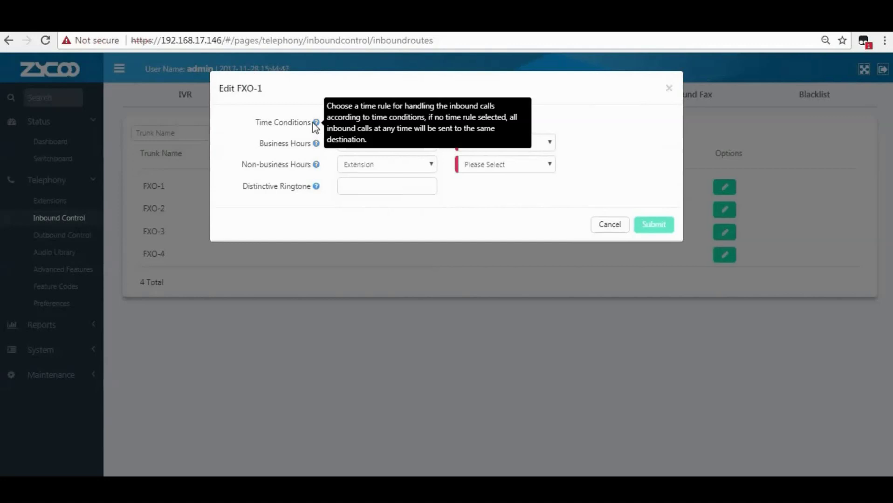
pyautogui.click(354, 125)
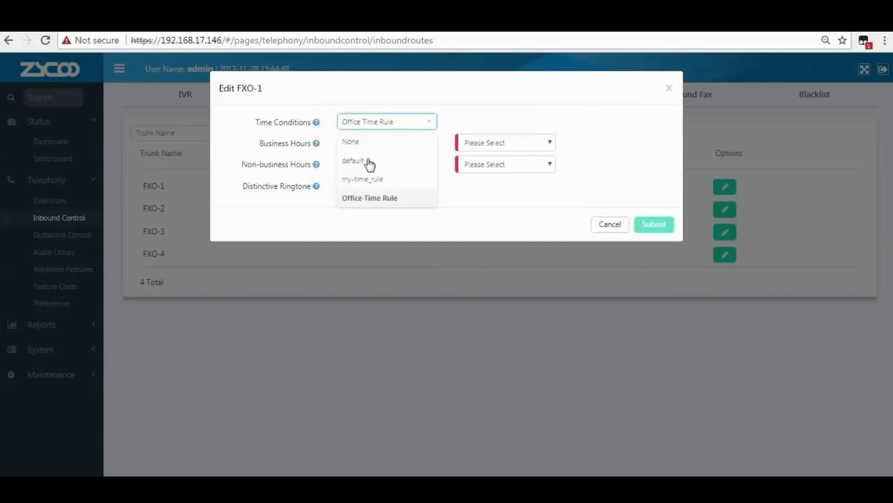
pyautogui.click(380, 200)
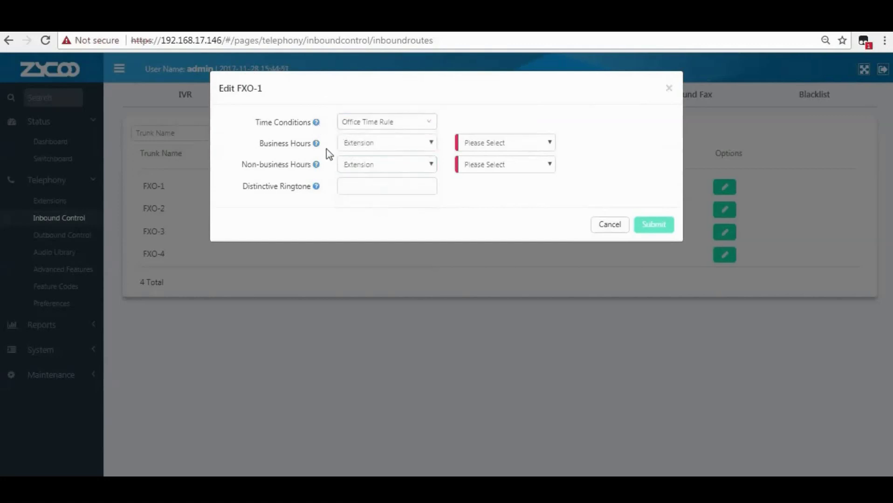
# Route FXO-1 business hours to IVR Welcome[0600] and non-business hours to Voicemail 100.
pyautogui.click(369, 147)
pyautogui.click(363, 158)
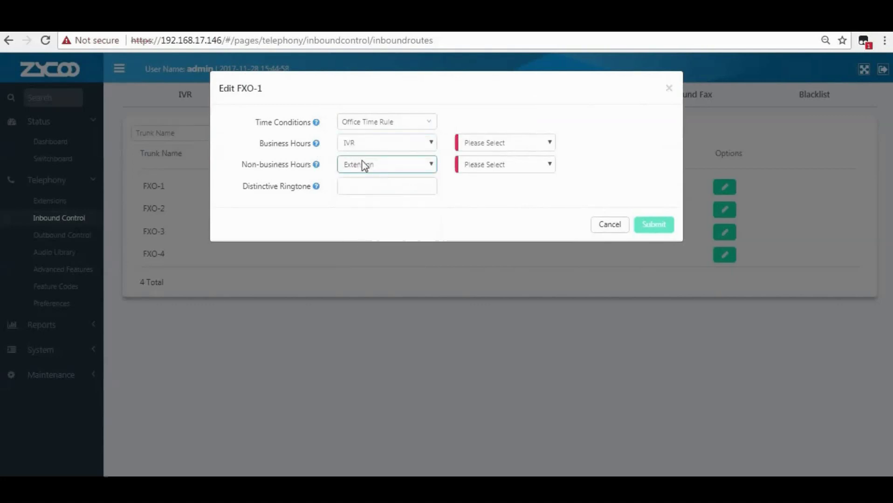
pyautogui.click(473, 144)
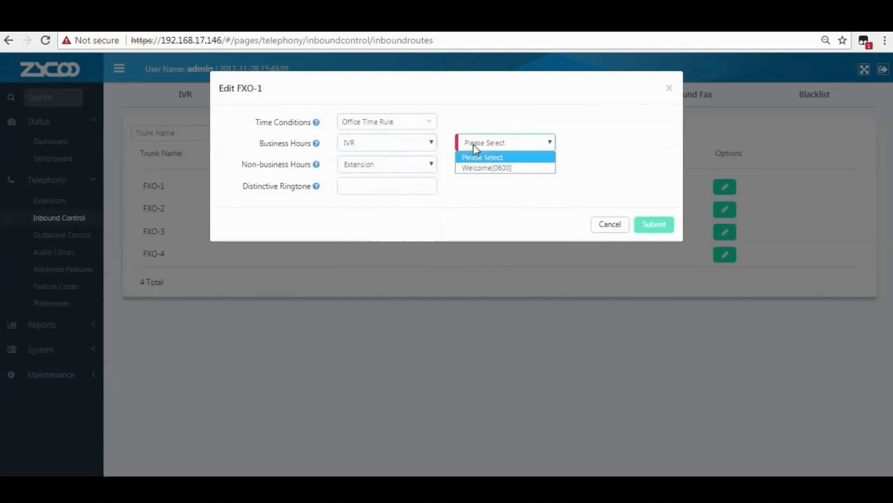
pyautogui.click(482, 169)
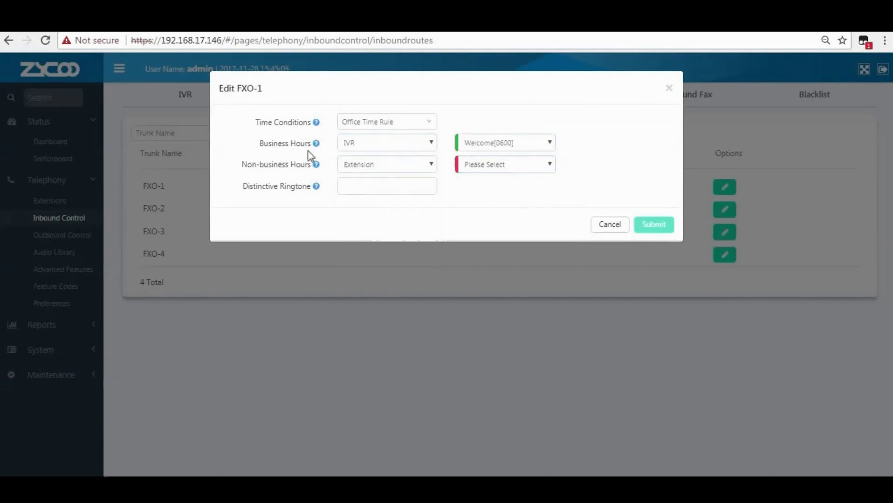
pyautogui.moveTo(317, 166)
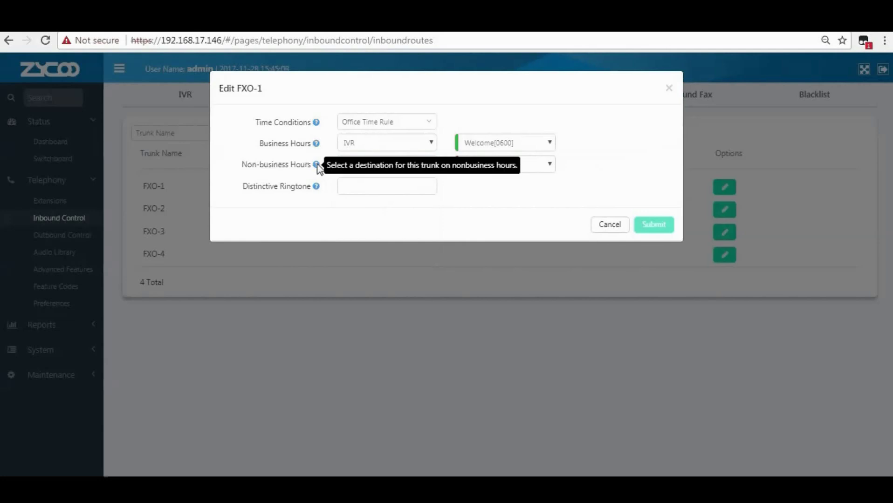
pyautogui.click(342, 169)
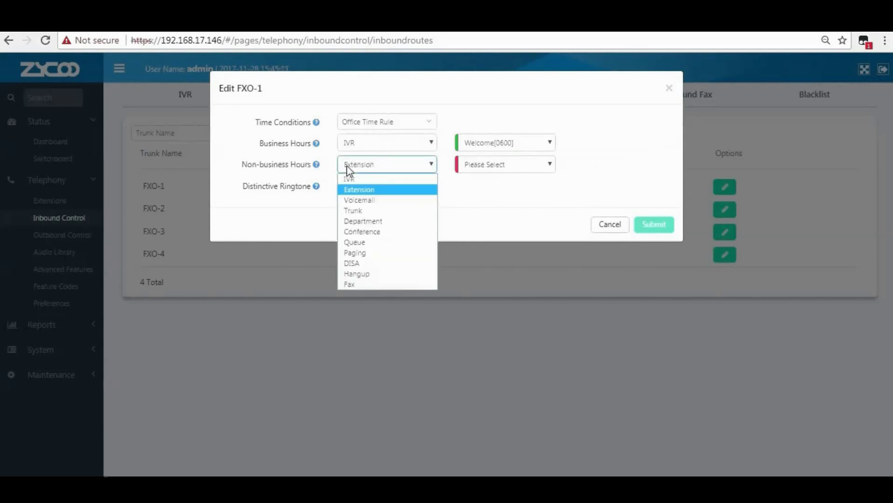
pyautogui.click(359, 200)
pyautogui.click(484, 165)
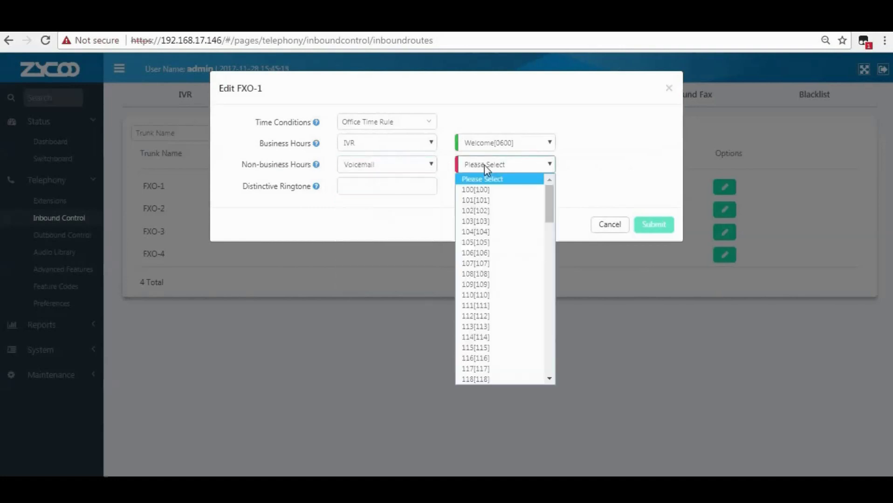
pyautogui.click(482, 190)
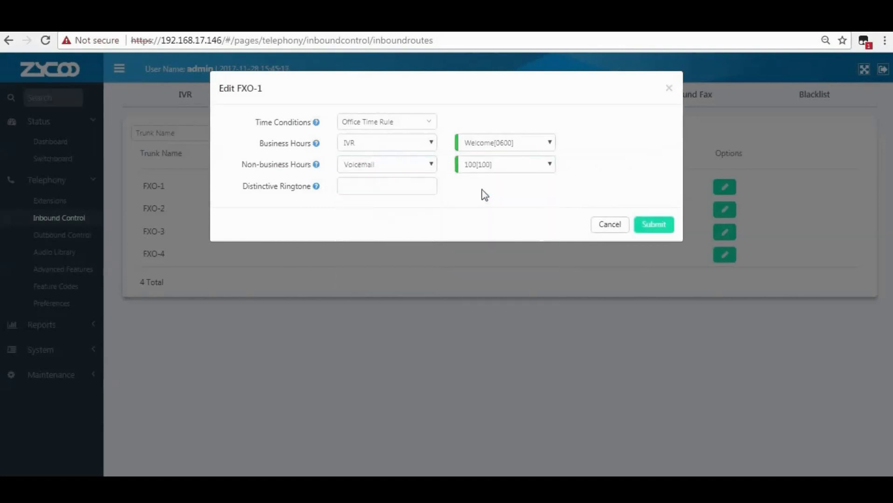
# Give FXO-1 distinctive ringtone 123 and submit the route.
pyautogui.moveTo(316, 188)
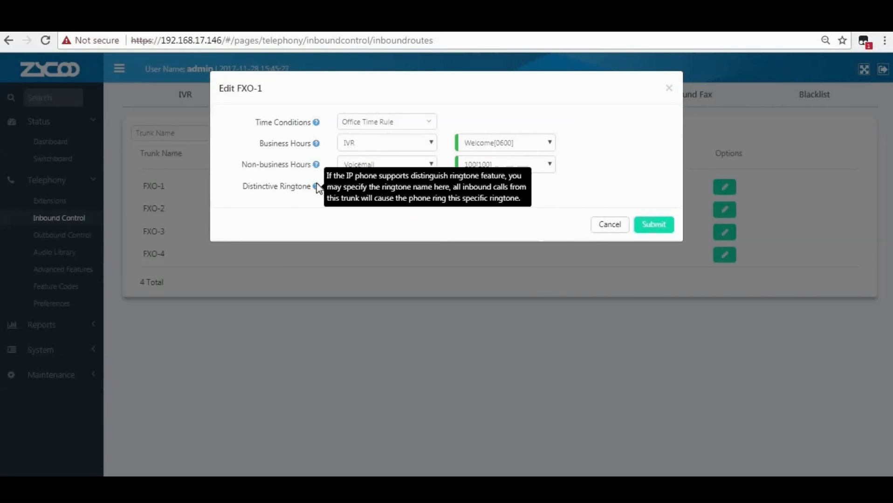
pyautogui.click(343, 186)
pyautogui.write('123')
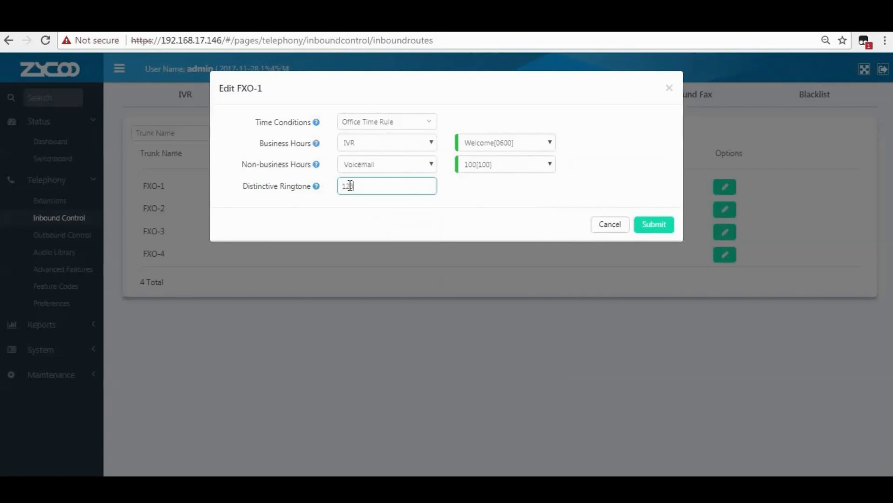
pyautogui.click(649, 225)
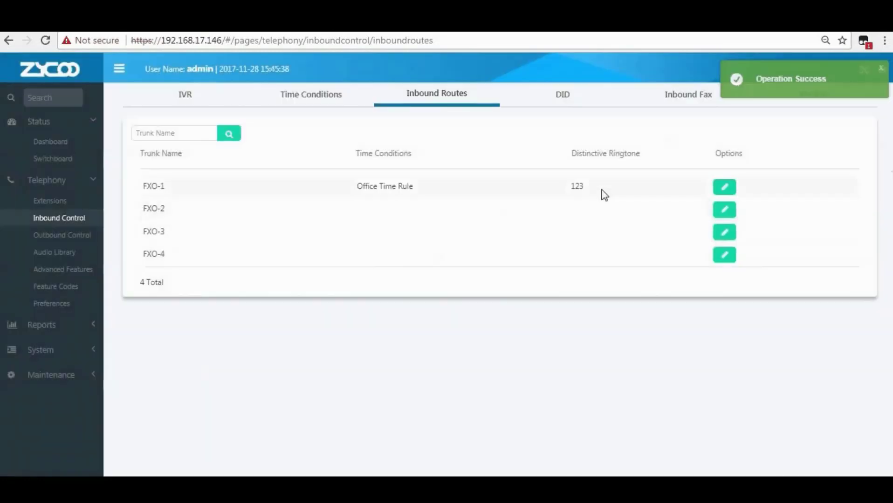
# Check FXO-1's Office Time Rule and ringtone 123, then edit trunk FXO-2's route.
pyautogui.moveTo(358, 187); pyautogui.dragTo(482, 187)
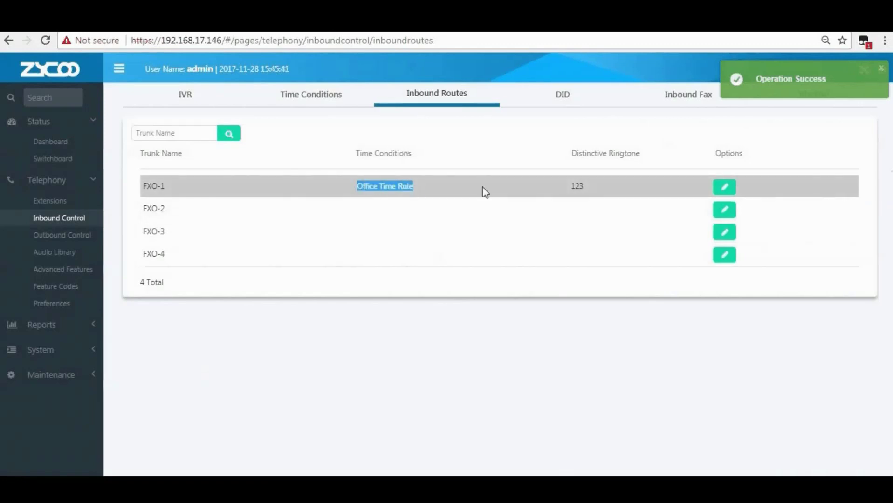
pyautogui.doubleClick(573, 186)
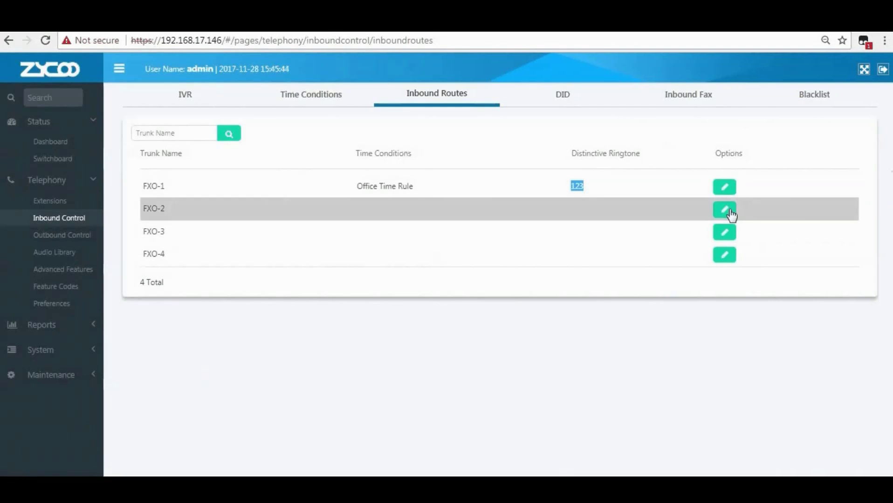
pyautogui.click(728, 211)
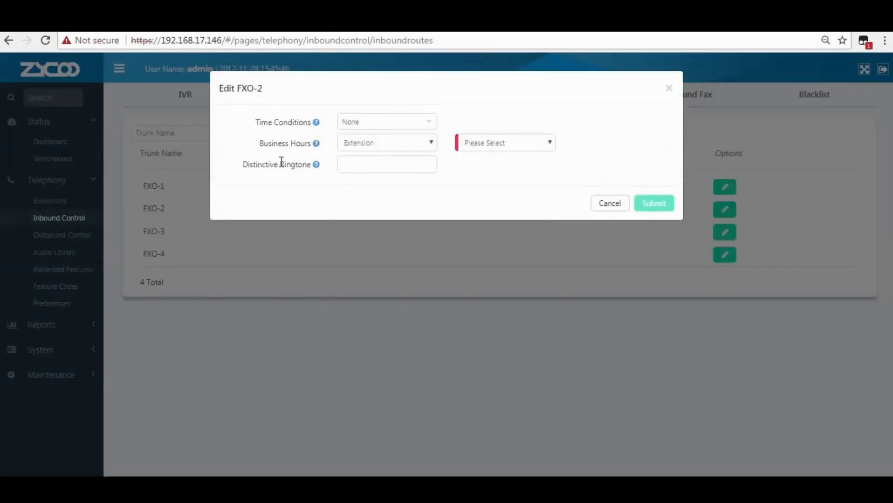
# Set FXO-2 to Office Time Rule with business-hours calls going to IVR Welcome[0600].
pyautogui.moveTo(314, 127)
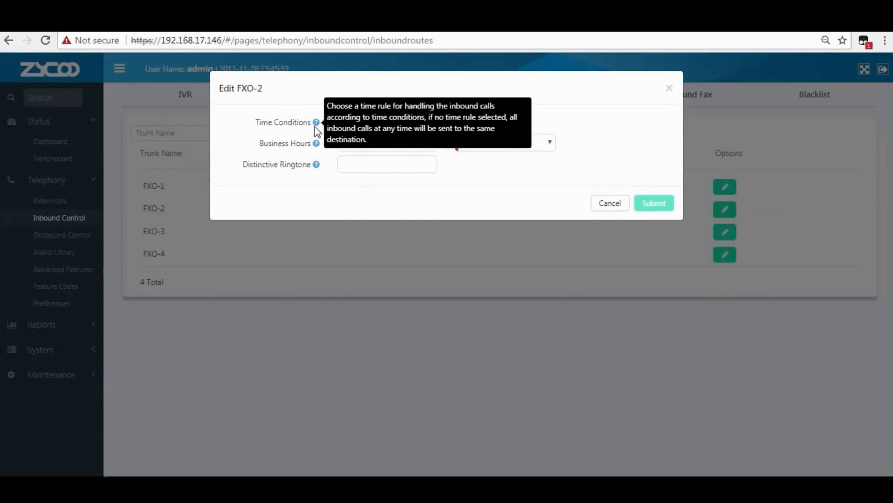
pyautogui.click(366, 124)
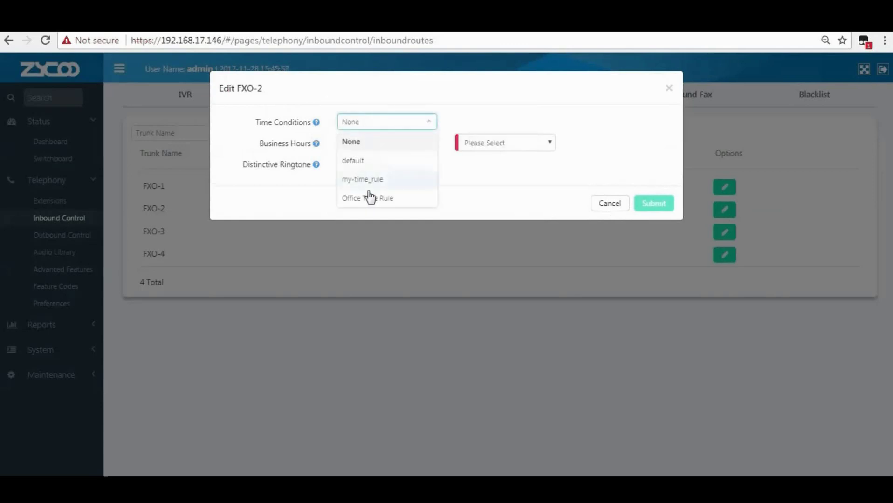
pyautogui.click(371, 198)
pyautogui.moveTo(316, 146)
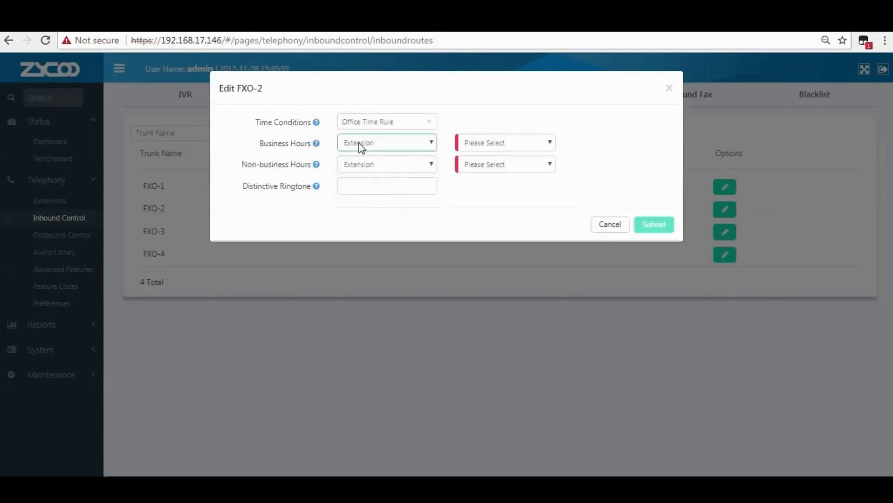
pyautogui.click(358, 142)
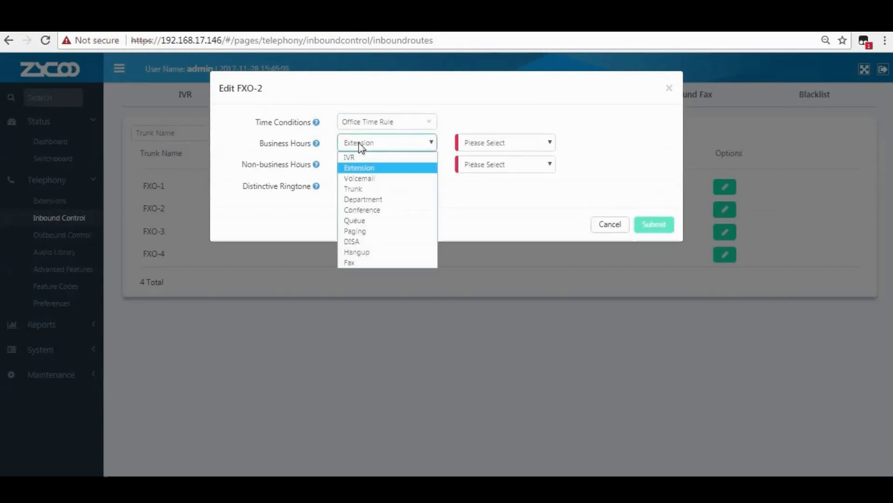
pyautogui.click(363, 168)
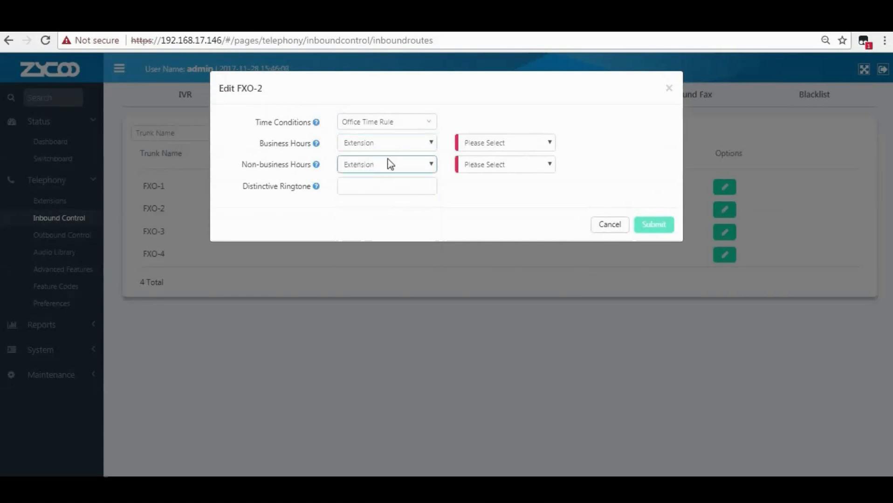
pyautogui.click(426, 144)
pyautogui.click(413, 159)
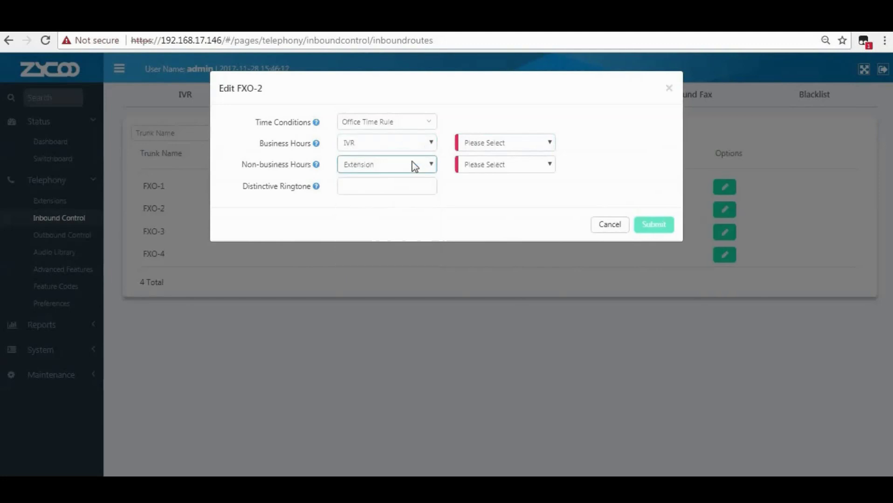
pyautogui.click(489, 141)
pyautogui.click(486, 167)
# Send FXO-2's non-business-hours calls to Voicemail 100.
pyautogui.click(376, 165)
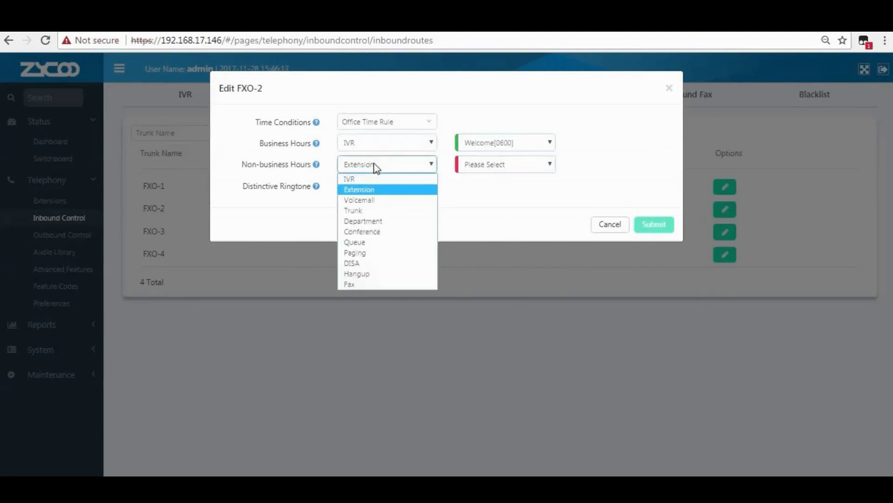
pyautogui.click(357, 188)
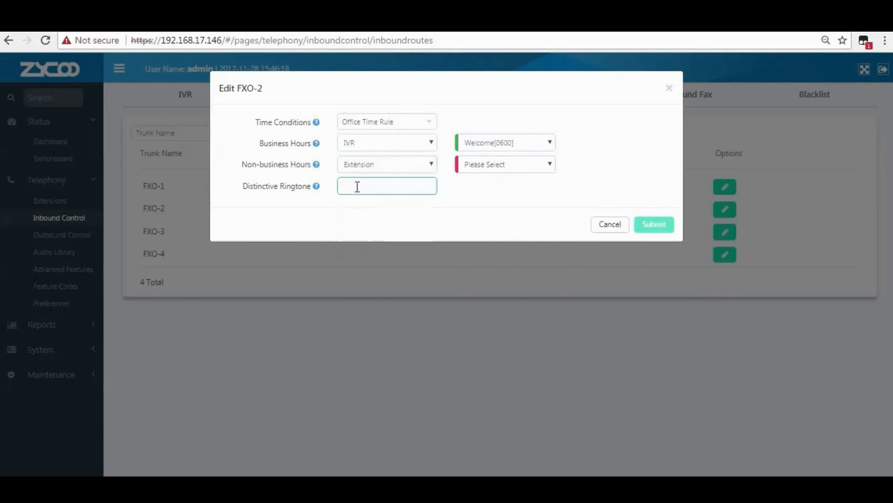
pyautogui.moveTo(317, 169)
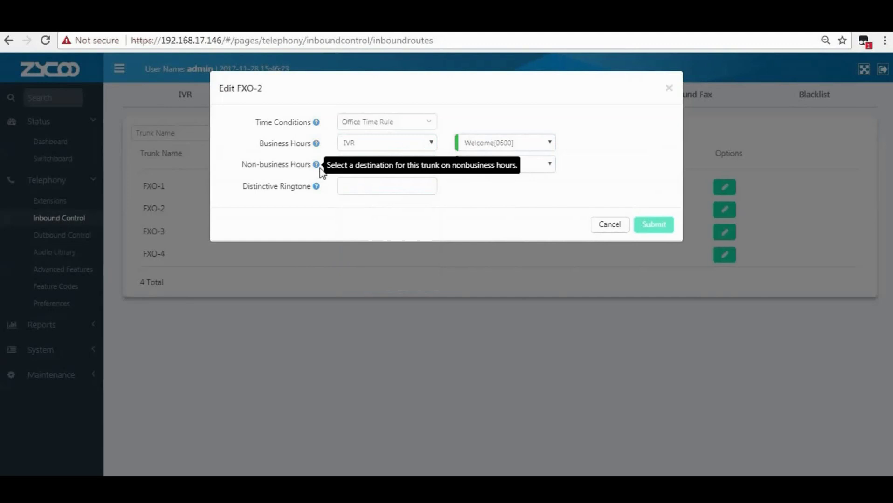
pyautogui.click(485, 167)
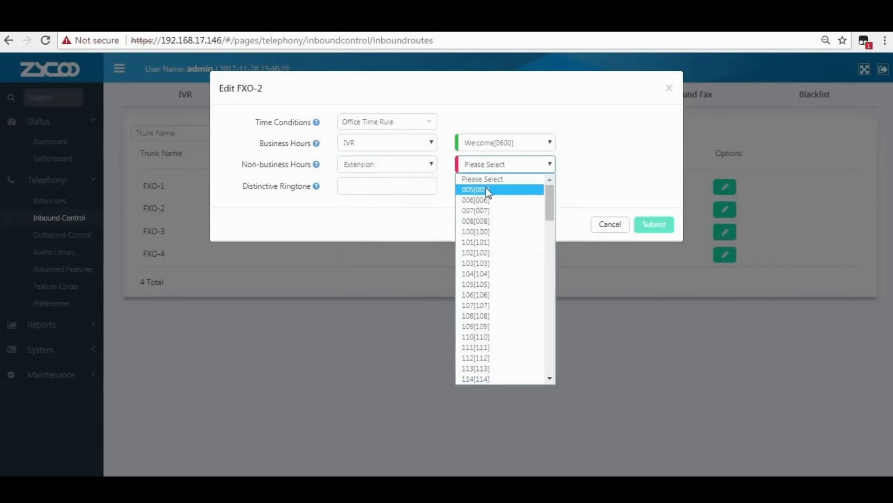
pyautogui.click(377, 165)
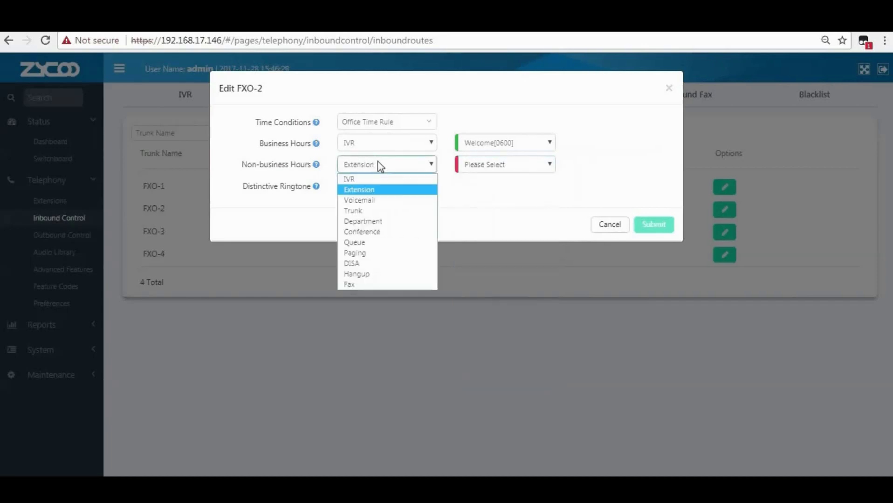
pyautogui.click(375, 200)
pyautogui.click(490, 164)
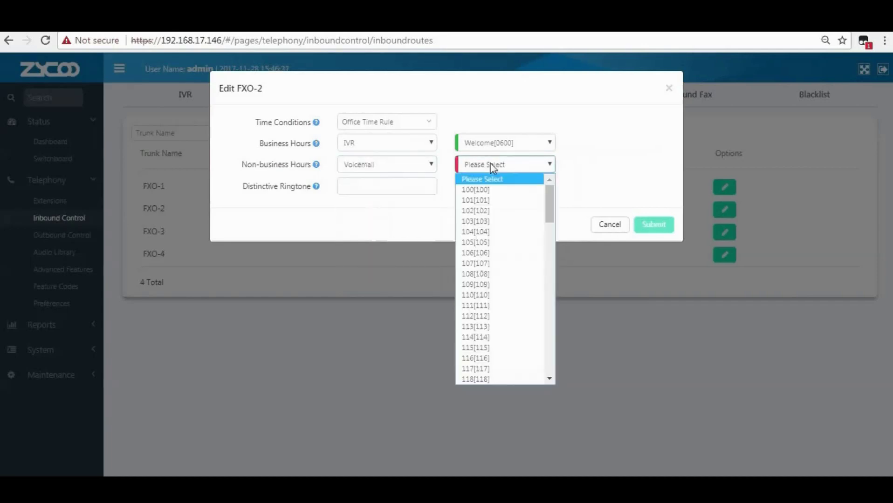
pyautogui.click(493, 189)
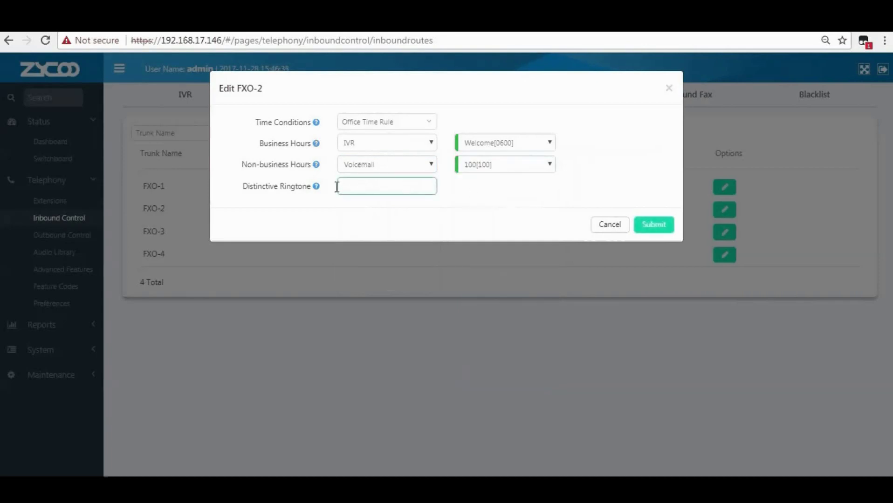
# Save FXO-2 with distinctive ringtone 123, then switch to the empty DID list.
pyautogui.moveTo(317, 187)
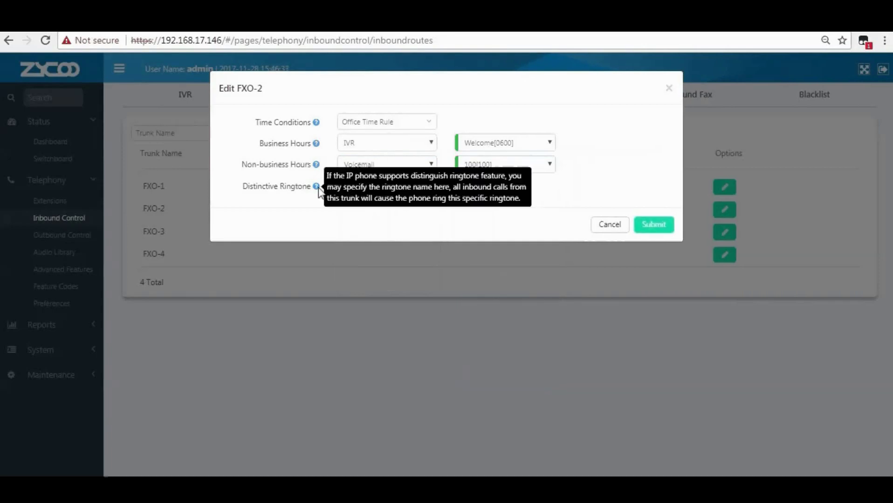
pyautogui.click(350, 185)
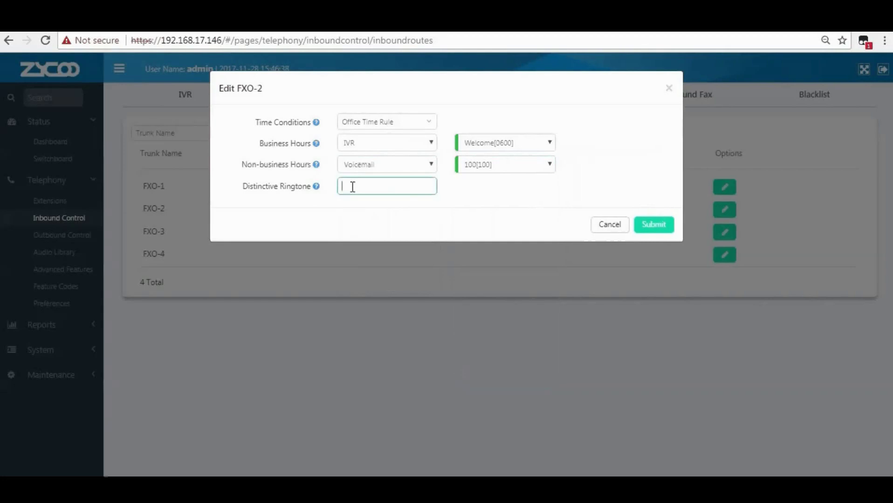
pyautogui.write('123')
pyautogui.click(405, 207)
pyautogui.click(651, 225)
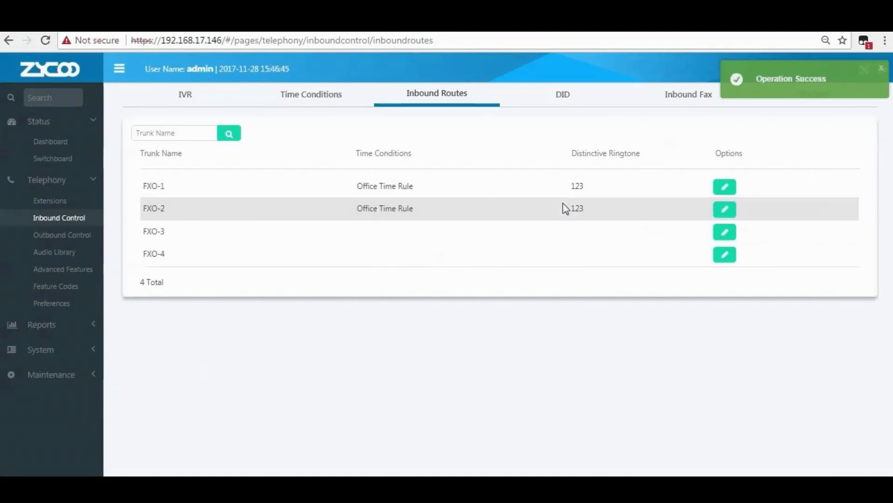
pyautogui.click(568, 103)
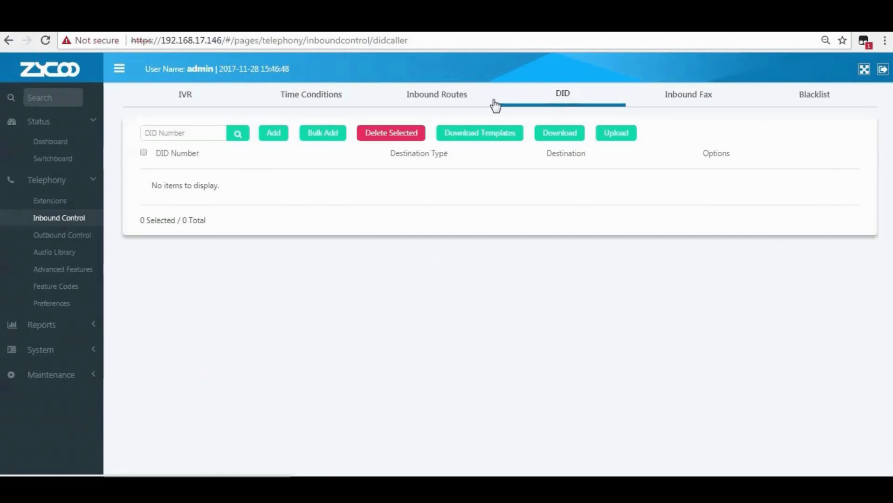
# Add a new DID entry with number 31246784.
pyautogui.click(194, 133)
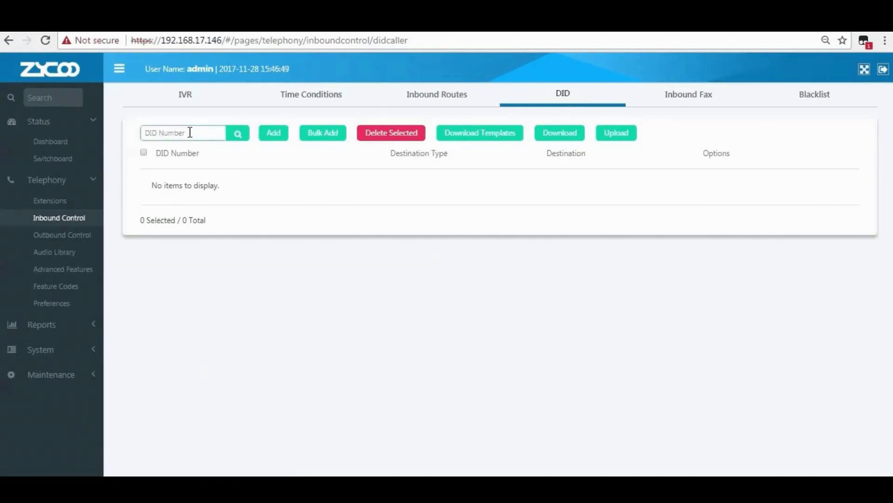
pyautogui.click(270, 134)
pyautogui.click(393, 129)
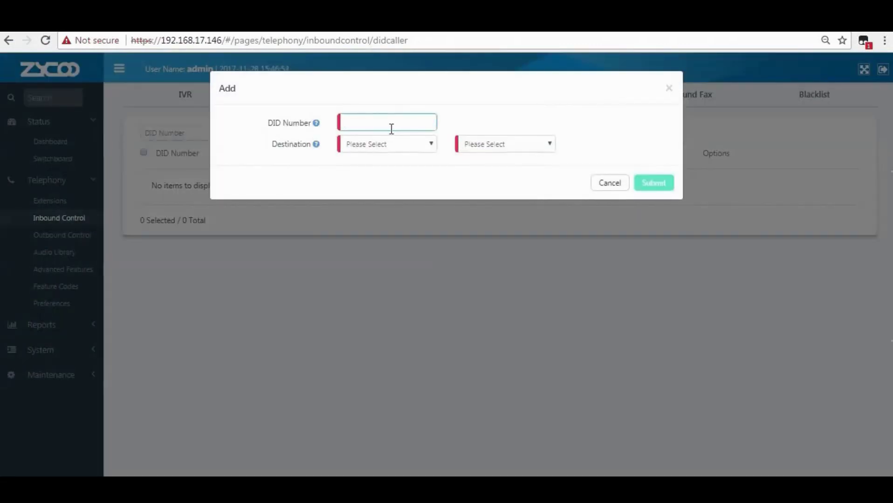
pyautogui.write('31246784')
pyautogui.moveTo(315, 124)
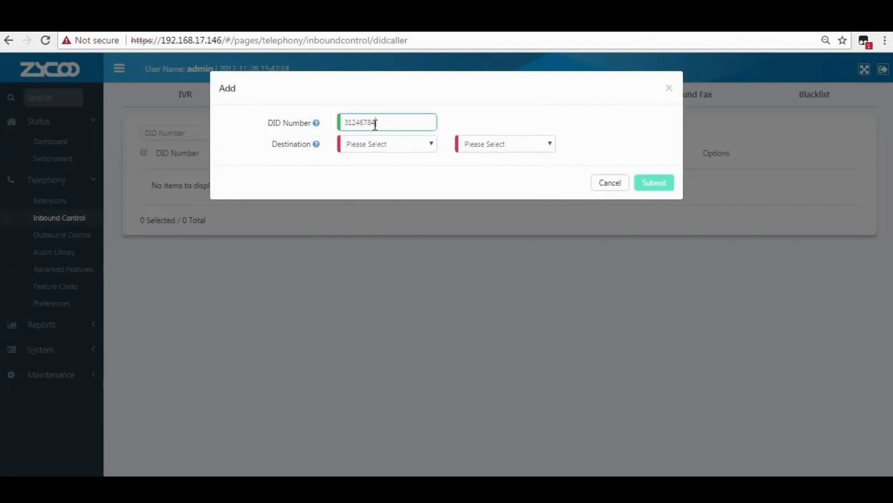
pyautogui.moveTo(376, 123); pyautogui.dragTo(333, 128)
# Route DID 31246784 to IVR Welcome[0600] with ringtone 123 and save it.
pyautogui.moveTo(317, 145)
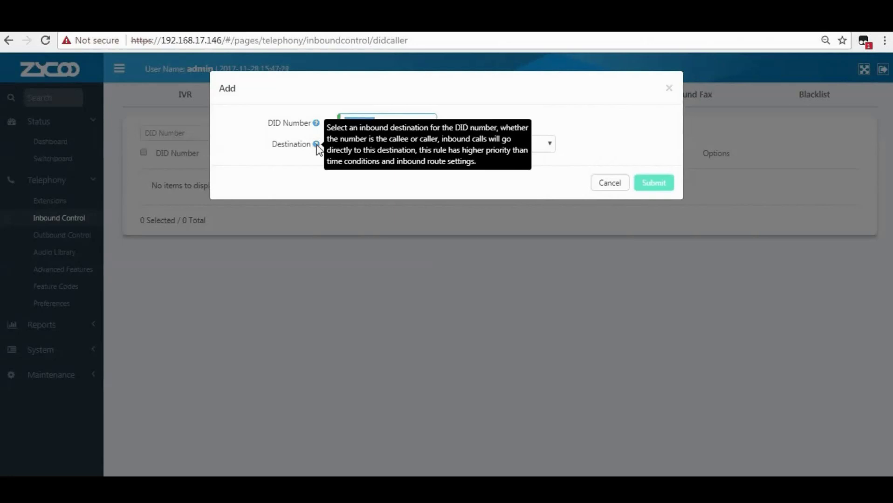
pyautogui.click(361, 144)
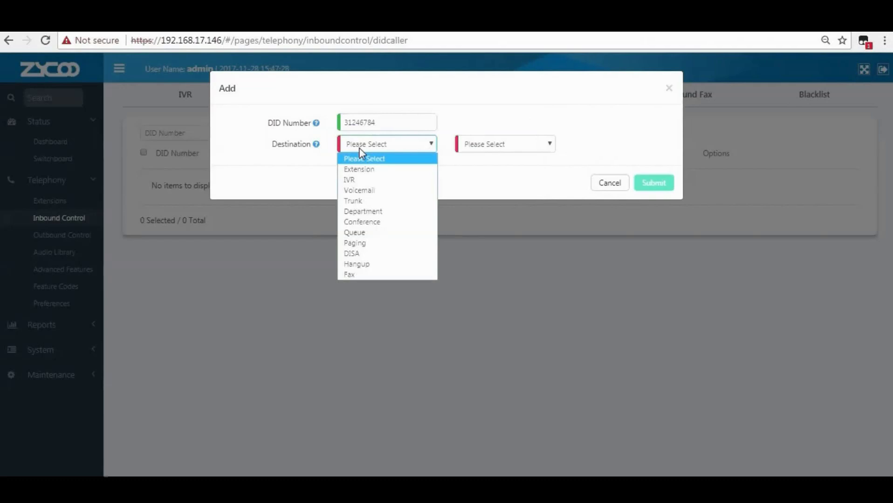
pyautogui.click(368, 179)
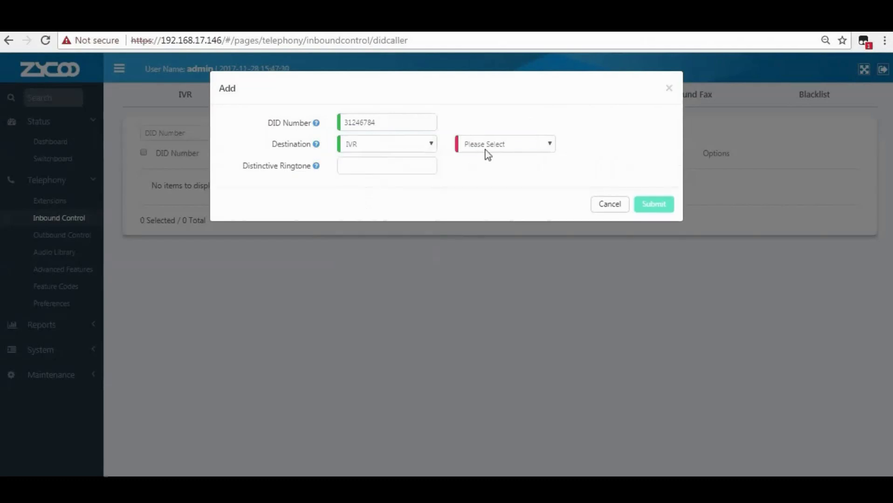
pyautogui.click(487, 148)
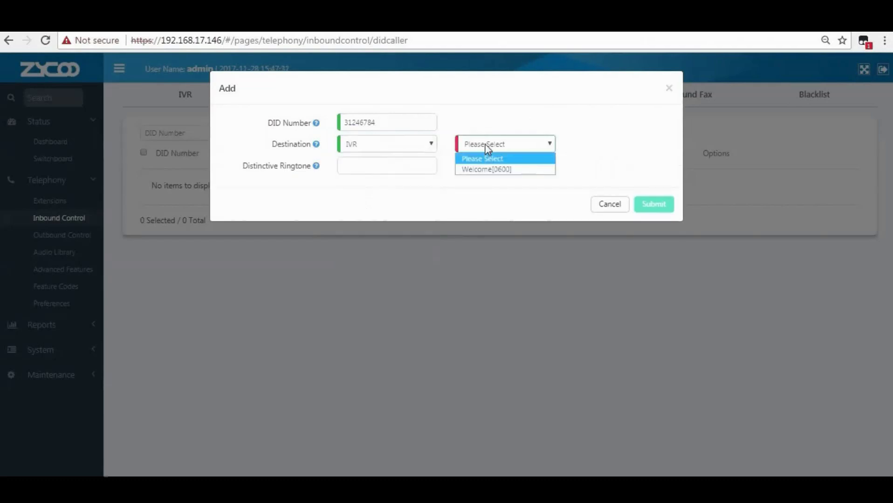
pyautogui.click(485, 172)
pyautogui.click(400, 167)
pyautogui.write('123')
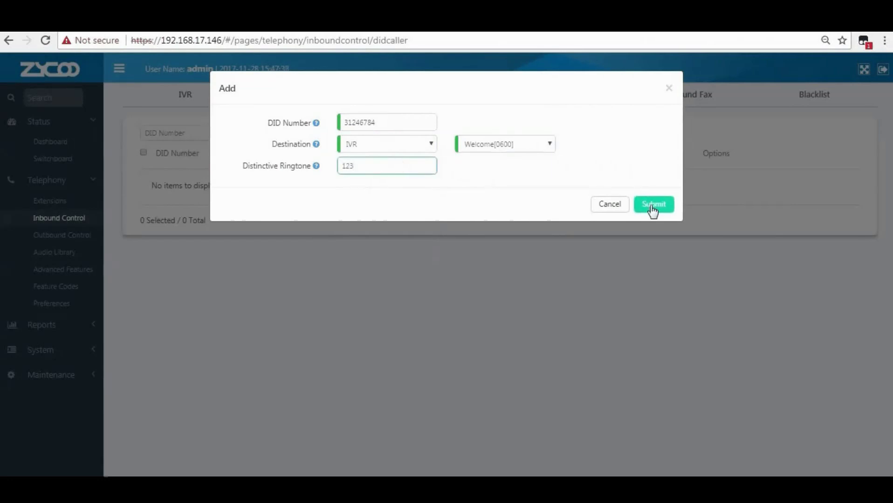
pyautogui.click(651, 206)
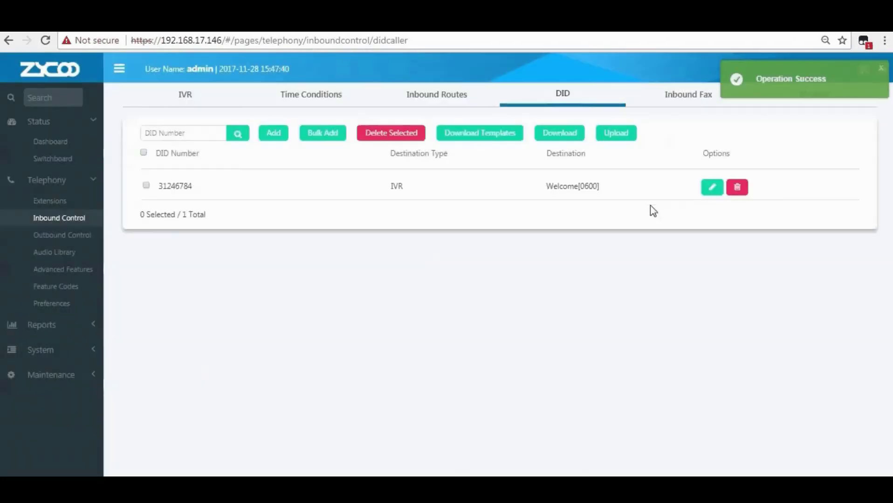
pyautogui.moveTo(195, 186); pyautogui.dragTo(154, 185)
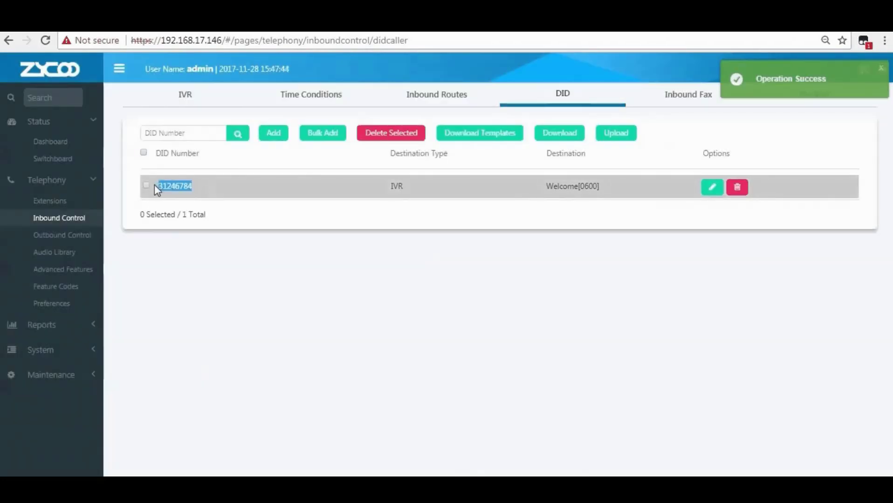
# In Inbound Fax, set Fax Destination to Fax Machine on extension 005 and submit.
pyautogui.click(143, 154)
pyautogui.click(234, 194)
pyautogui.click(680, 100)
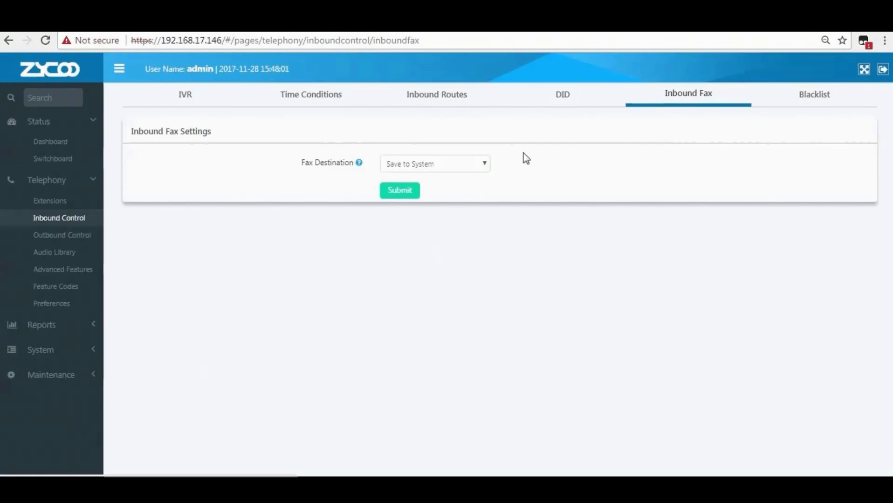
pyautogui.click(451, 168)
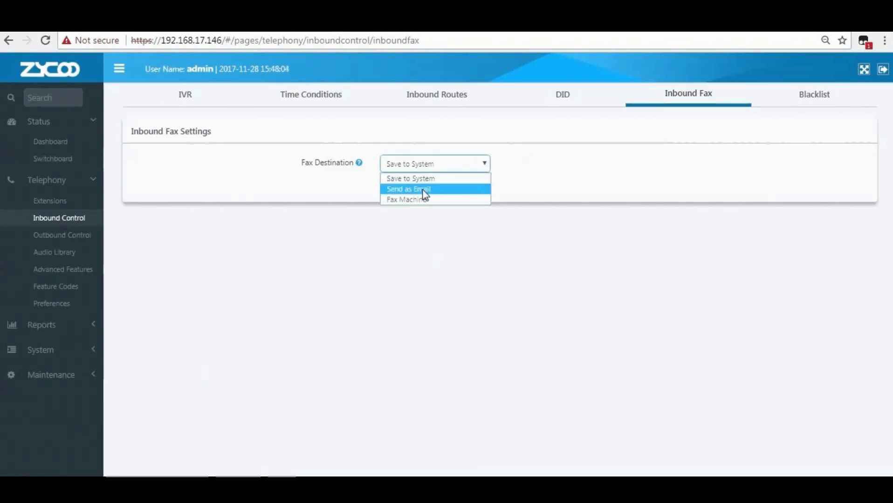
pyautogui.click(416, 200)
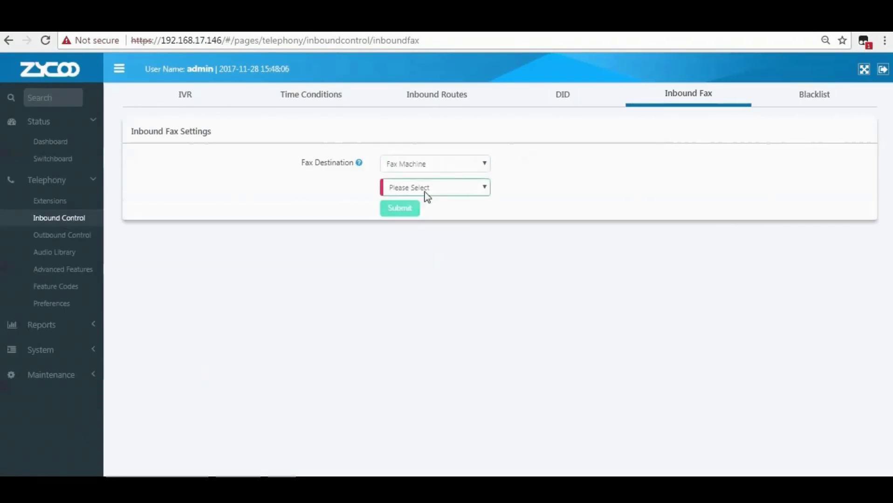
pyautogui.moveTo(359, 166)
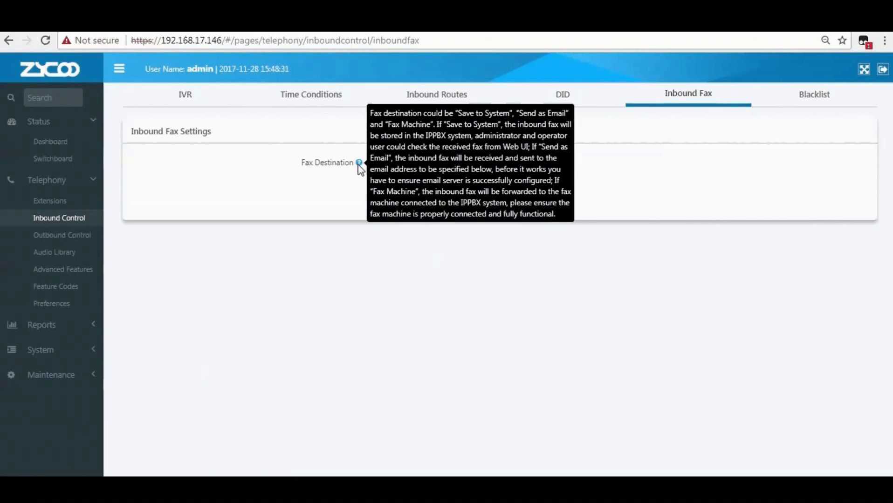
pyautogui.click(412, 167)
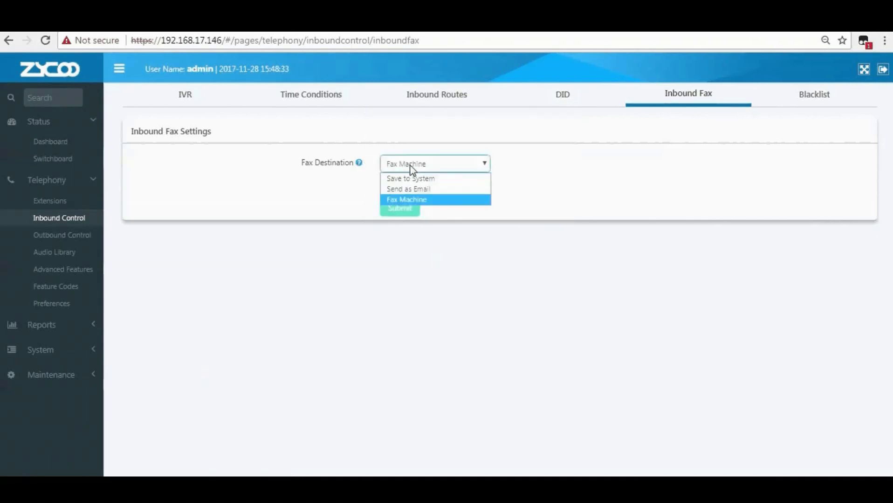
pyautogui.click(409, 199)
pyautogui.click(412, 190)
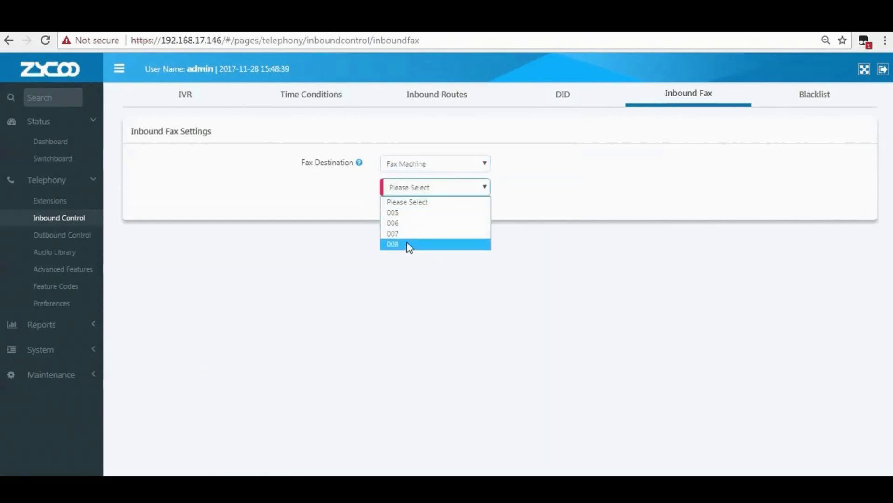
pyautogui.click(409, 213)
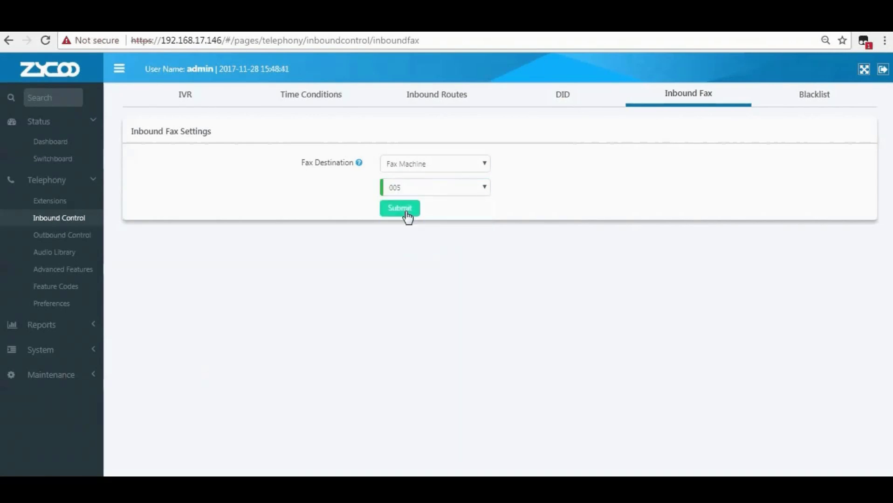
pyautogui.click(406, 215)
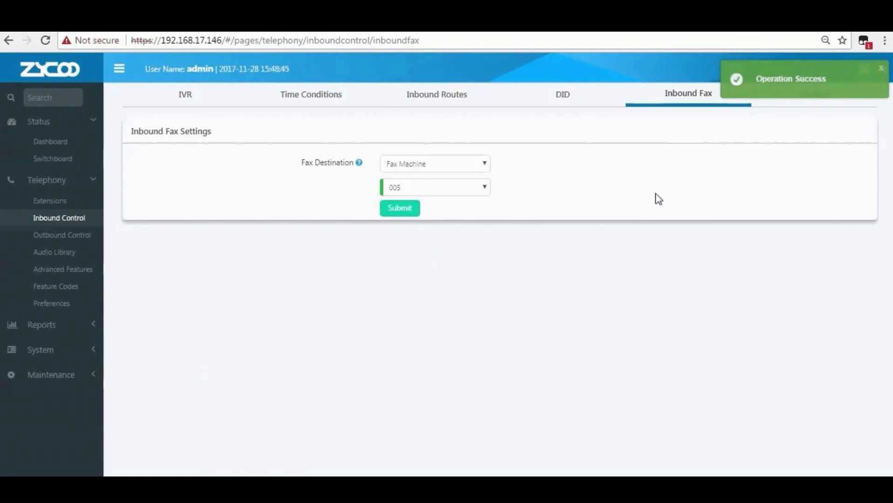
# Add the number 1820122 to the Blacklist.
pyautogui.click(802, 95)
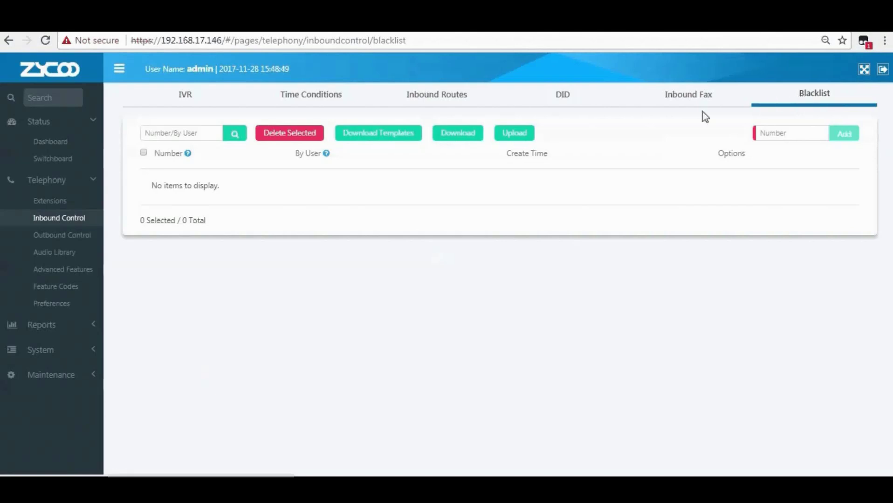
pyautogui.click(178, 135)
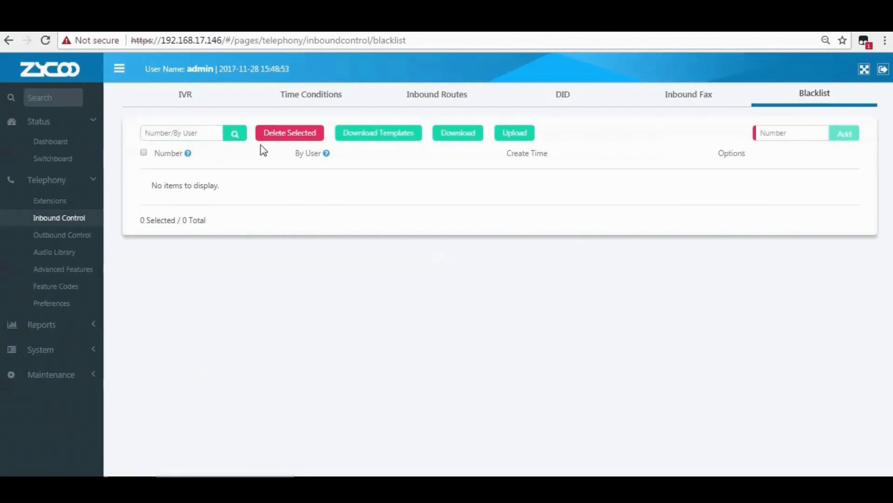
pyautogui.moveTo(189, 157)
pyautogui.moveTo(327, 156)
pyautogui.click(773, 138)
pyautogui.write('1820122')
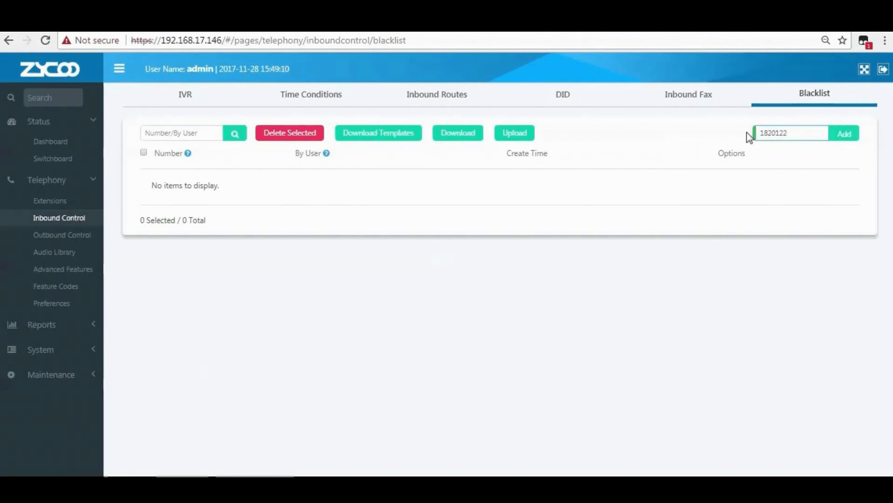
pyautogui.click(852, 137)
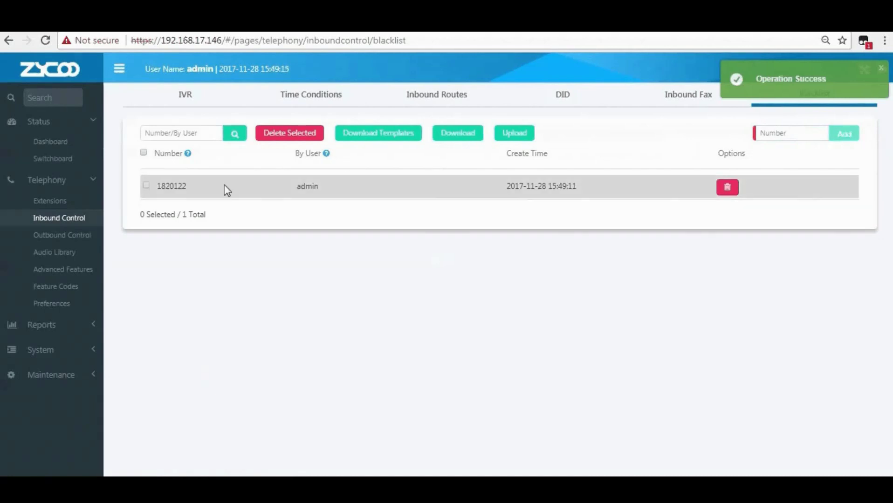
pyautogui.moveTo(189, 188); pyautogui.dragTo(158, 190)
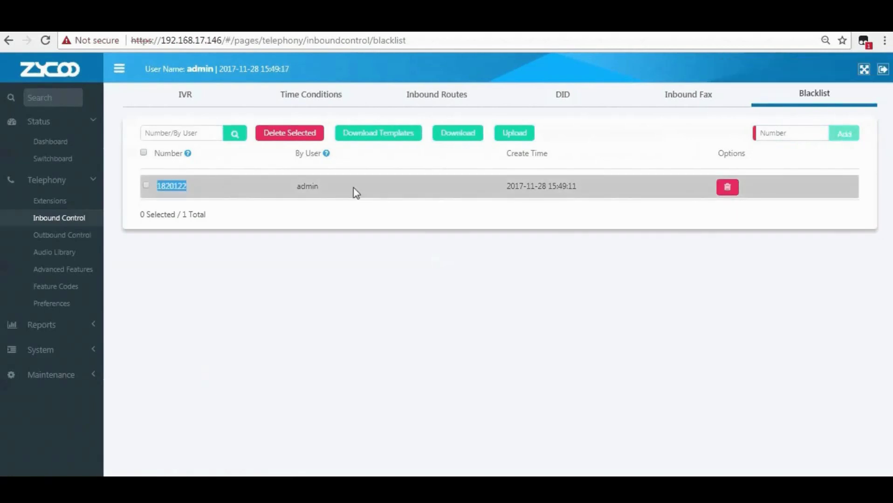
pyautogui.click(319, 186)
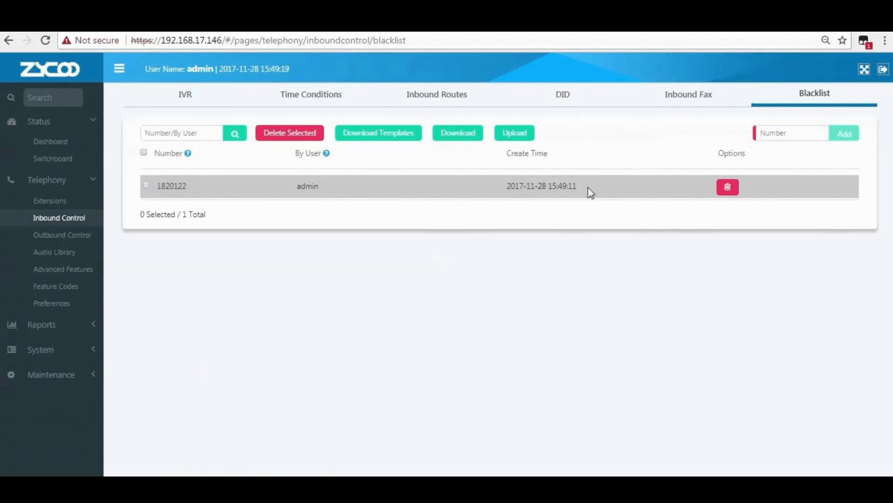
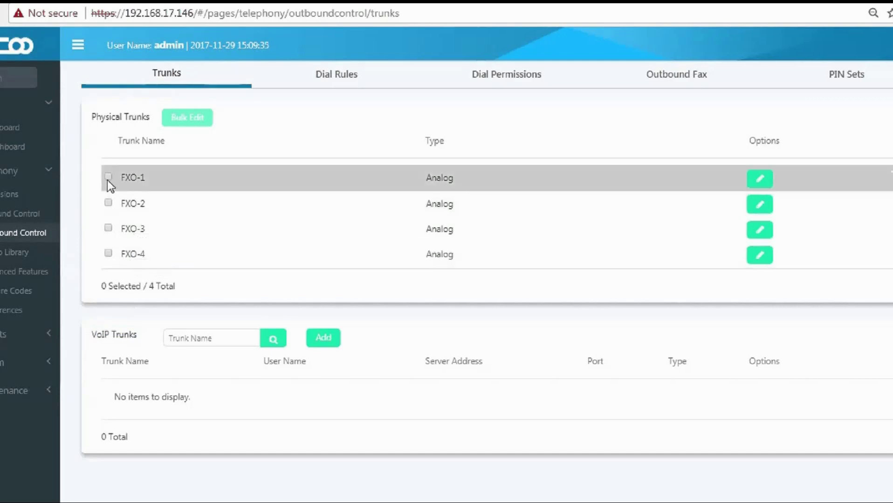
# Bulk-edit trunk FXO-1 to record calls In & Out with output and input volume at 10.
pyautogui.click(108, 178)
pyautogui.click(189, 119)
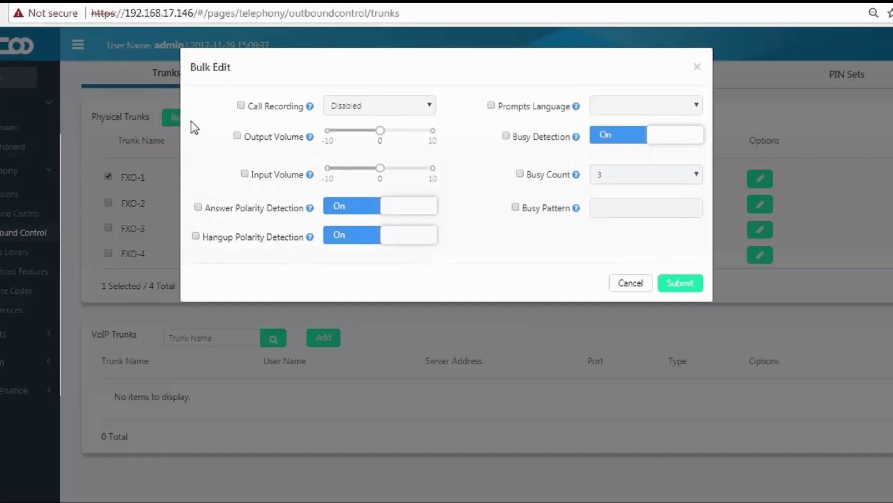
pyautogui.click(240, 106)
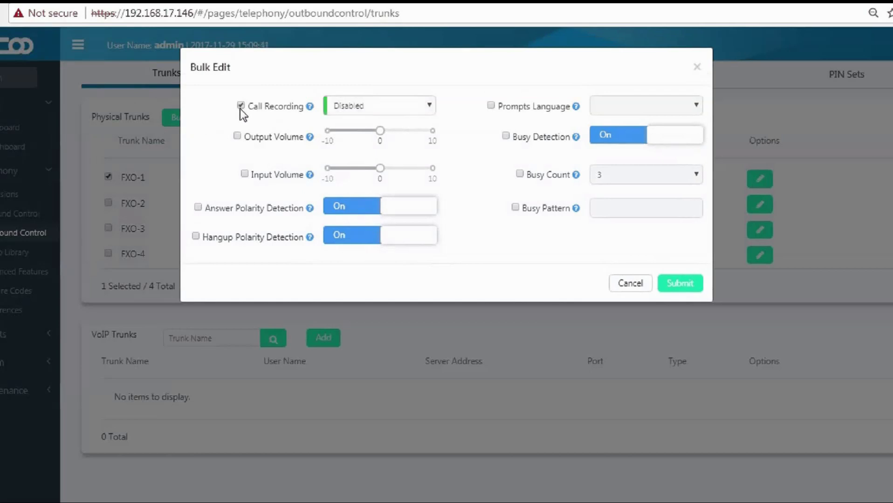
pyautogui.moveTo(306, 109)
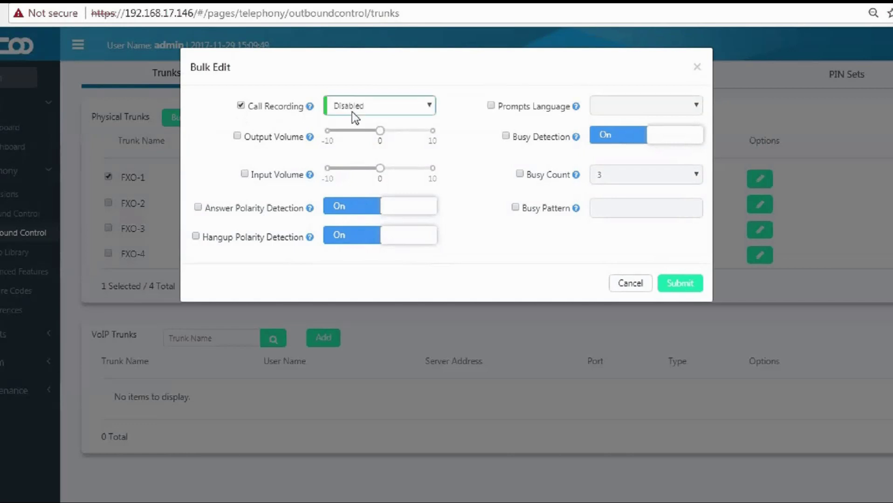
pyautogui.click(352, 112)
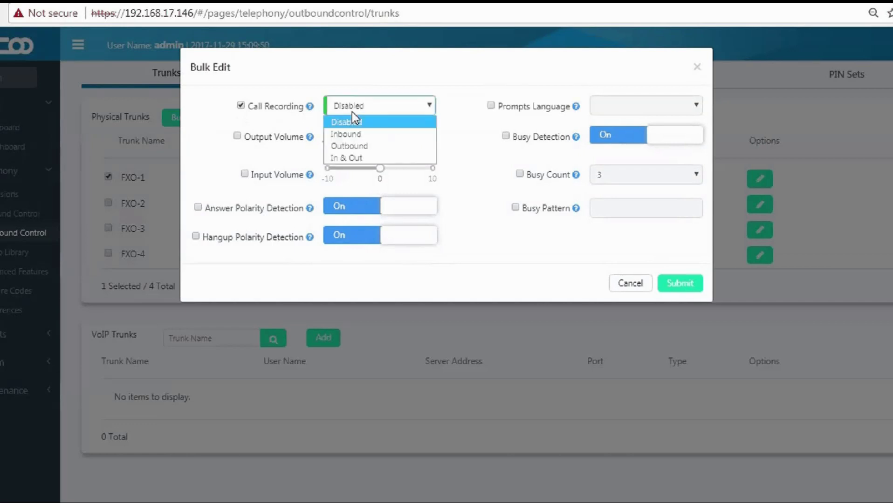
pyautogui.click(354, 158)
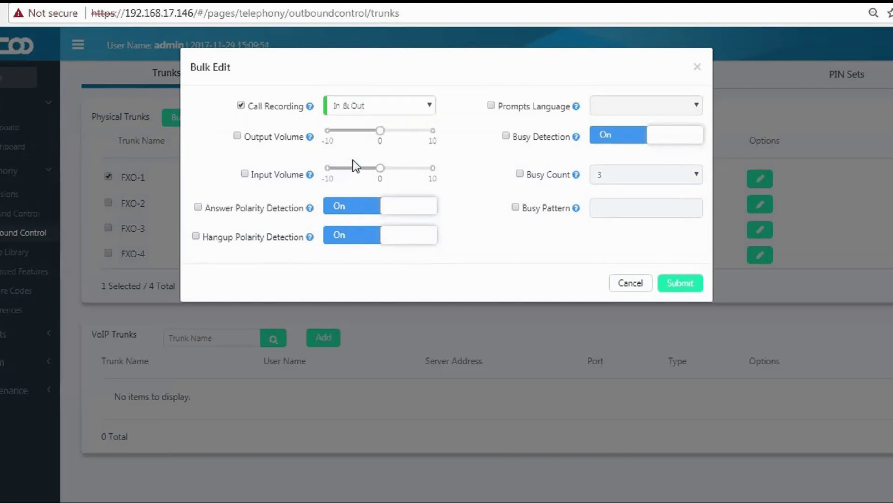
pyautogui.click(237, 136)
pyautogui.click(385, 133)
pyautogui.click(427, 138)
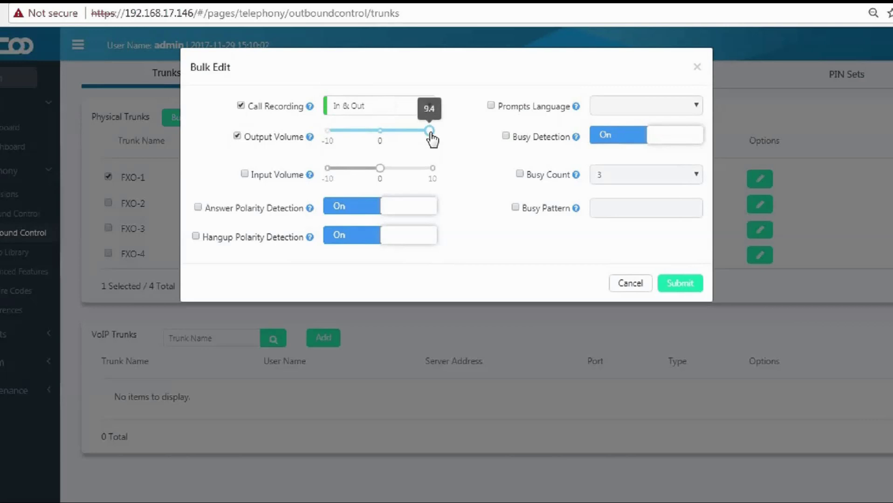
pyautogui.click(245, 174)
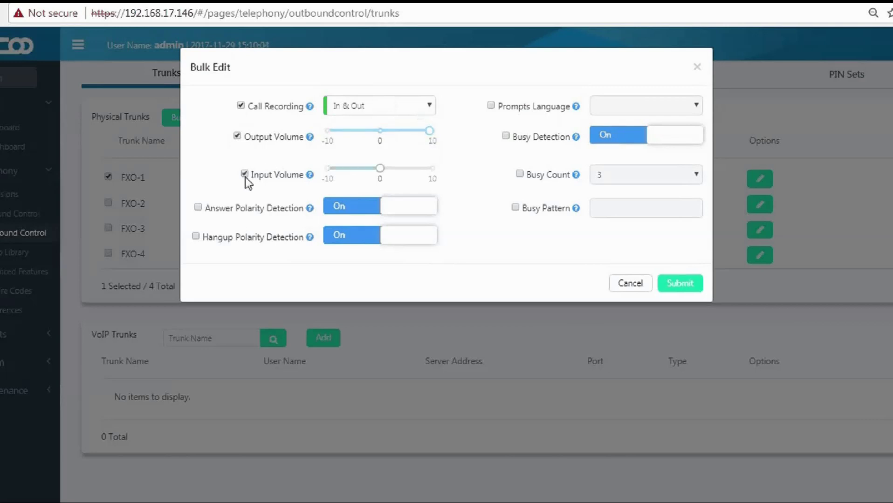
pyautogui.moveTo(380, 168); pyautogui.dragTo(441, 169)
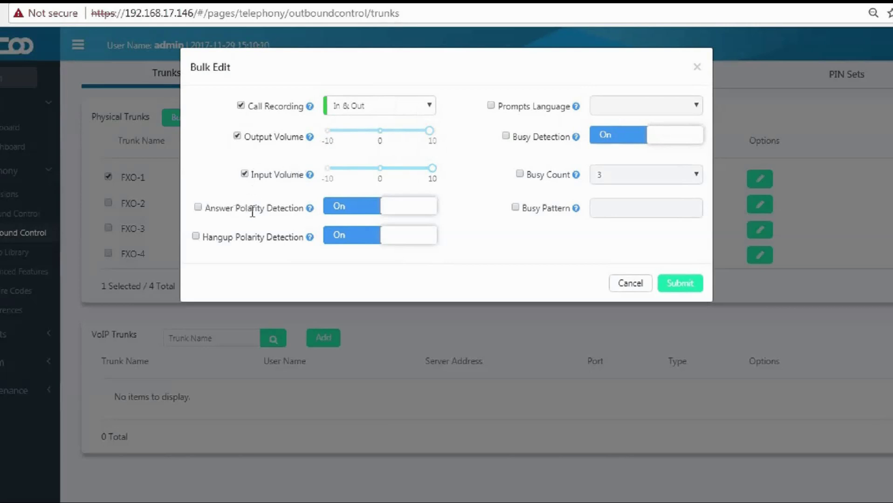
# Add English as the prompts language to the FXO-1 bulk edit and submit it.
pyautogui.moveTo(309, 210)
pyautogui.moveTo(201, 236); pyautogui.dragTo(302, 238)
pyautogui.click(310, 242)
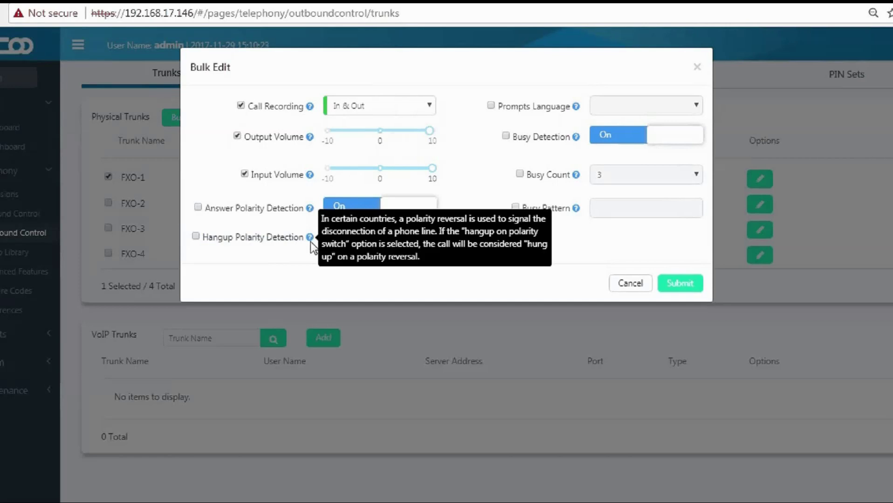
pyautogui.click(488, 108)
pyautogui.moveTo(577, 111)
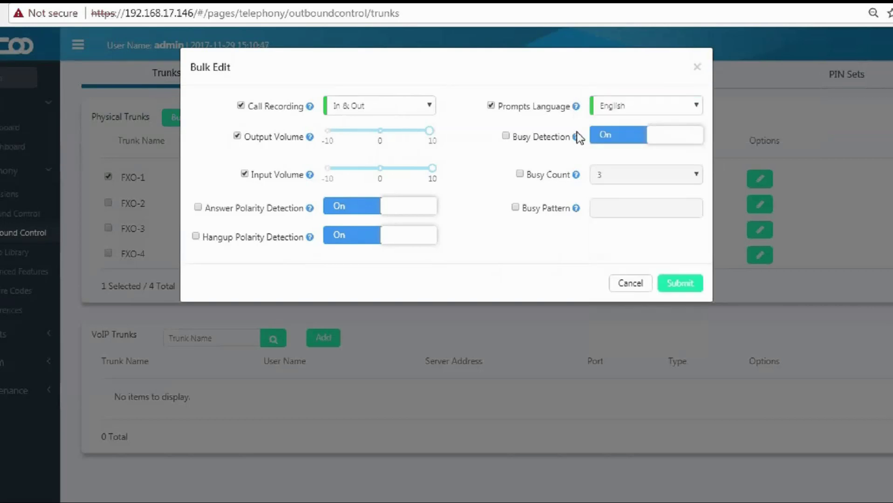
pyautogui.moveTo(576, 143)
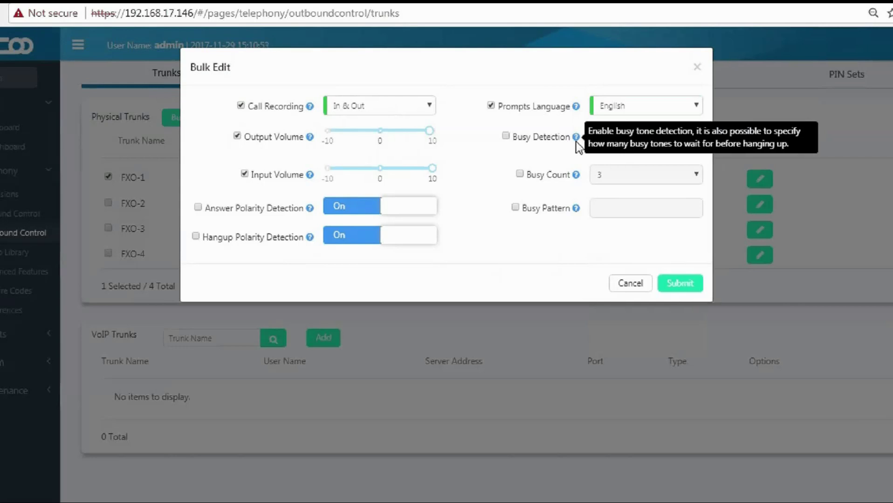
pyautogui.moveTo(577, 179)
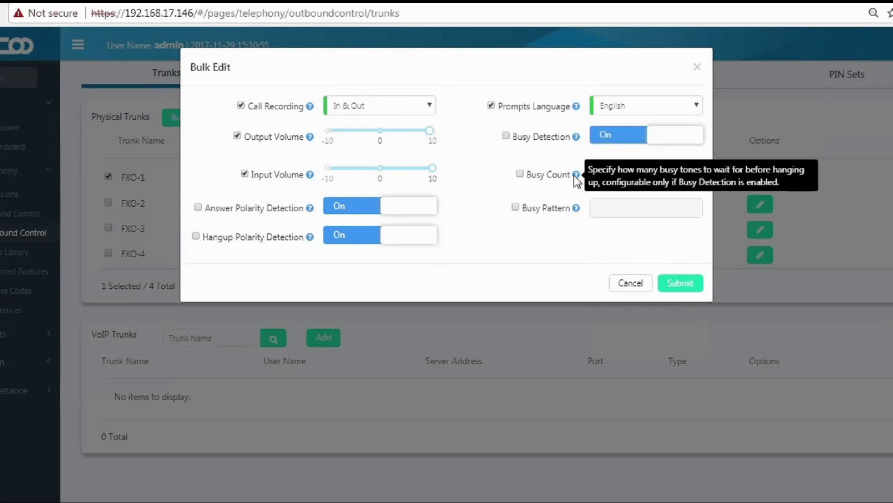
pyautogui.moveTo(578, 213)
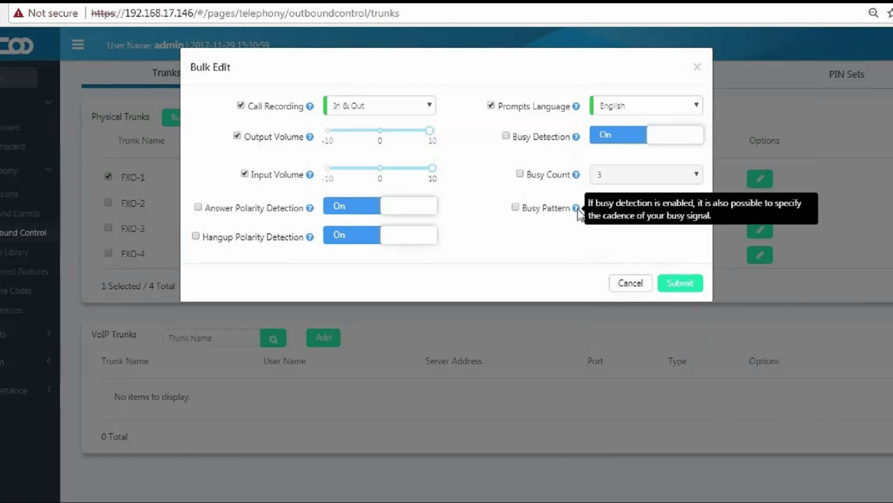
pyautogui.click(676, 285)
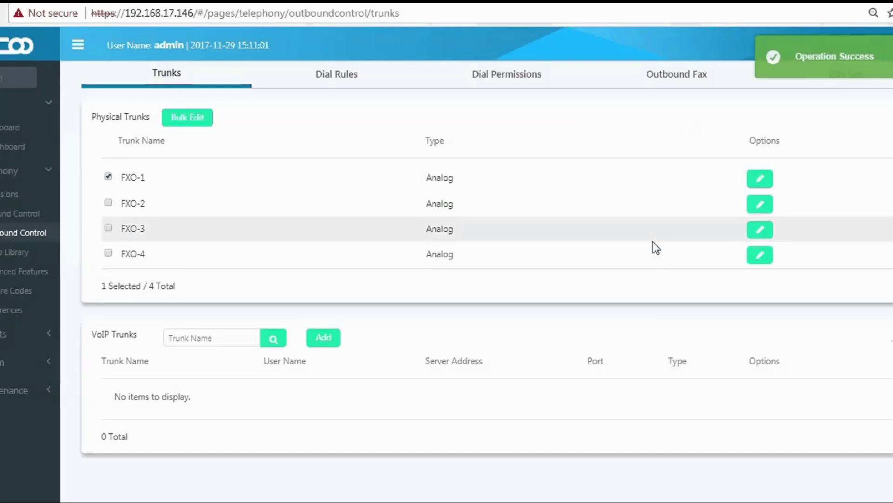
pyautogui.moveTo(89, 335); pyautogui.dragTo(140, 341)
# Start a new VoIP trunk named iRingTel.
pyautogui.click(146, 347)
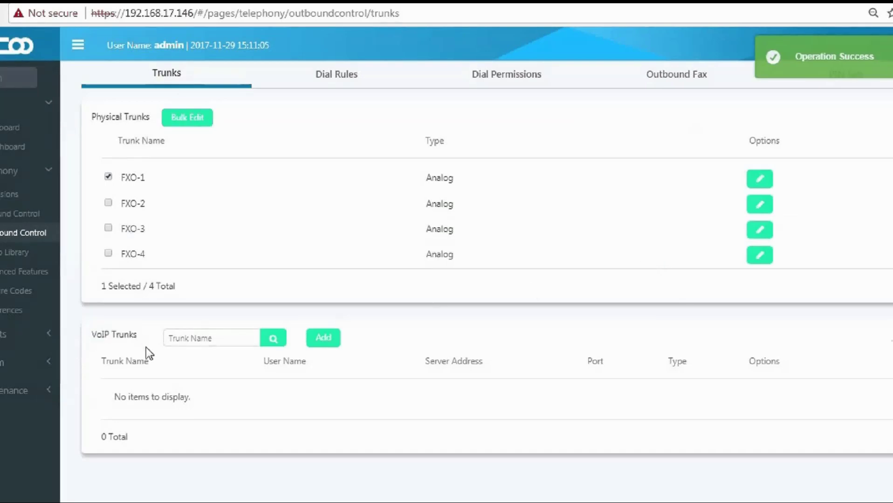
pyautogui.click(324, 346)
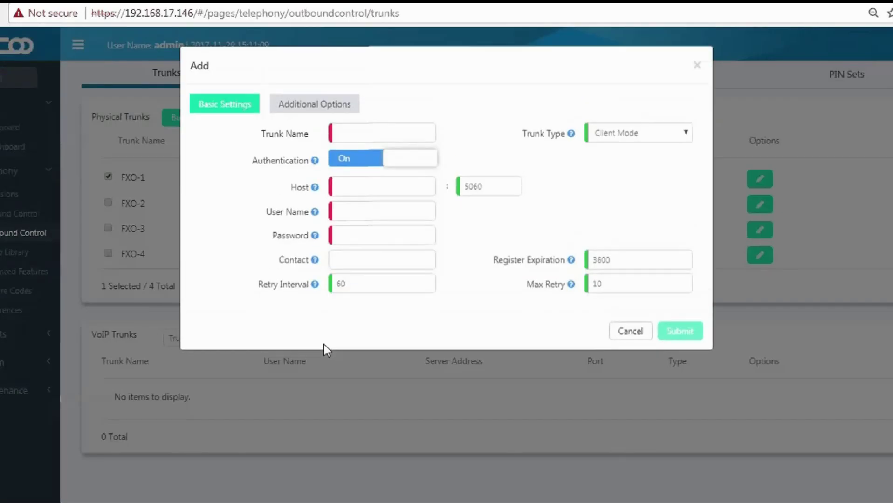
pyautogui.click(354, 130)
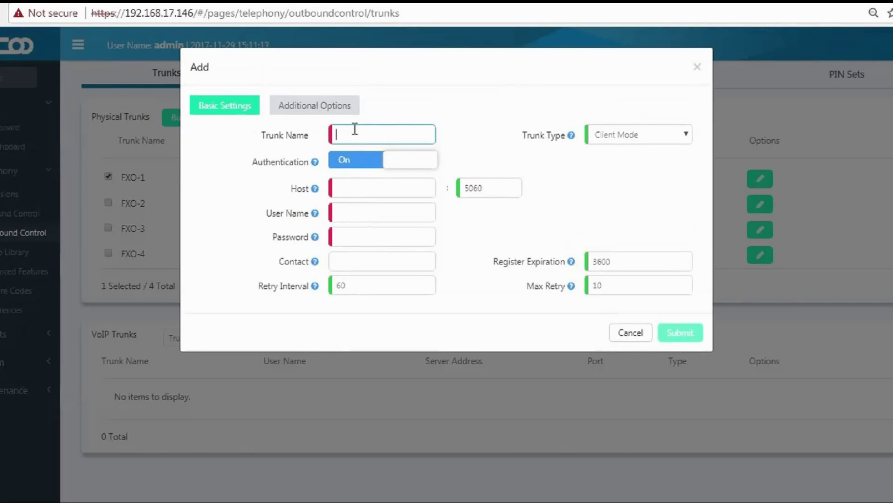
pyautogui.click(355, 131)
pyautogui.press('Down')
pyautogui.press('Return')
pyautogui.moveTo(315, 164)
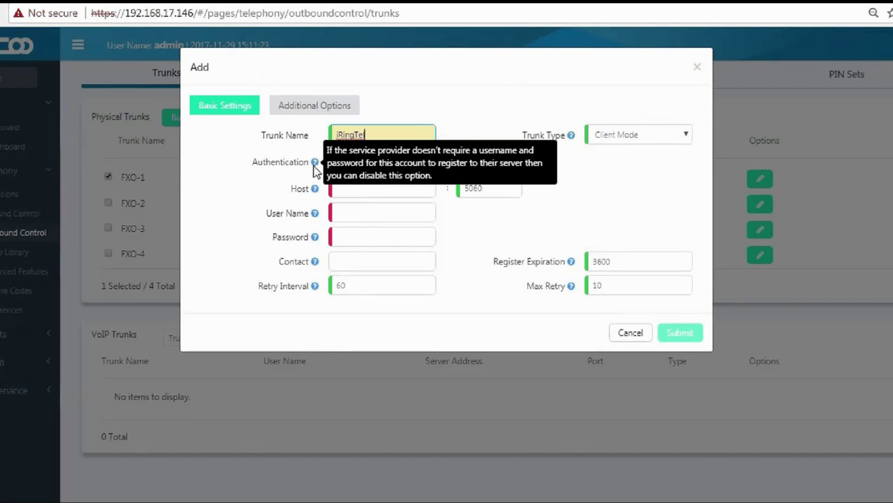
pyautogui.moveTo(315, 192)
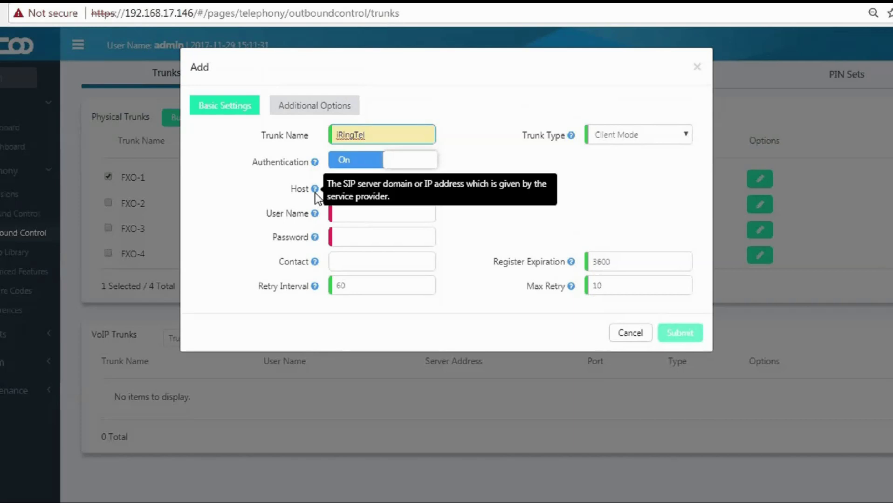
# Enter host register.iringtel.com, port 5060, the saved user name and the account password.
pyautogui.click(355, 187)
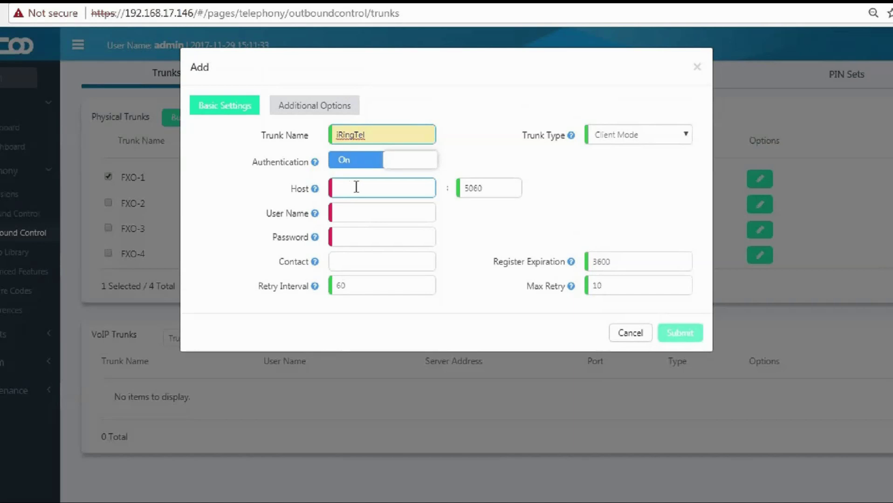
pyautogui.write('regist')
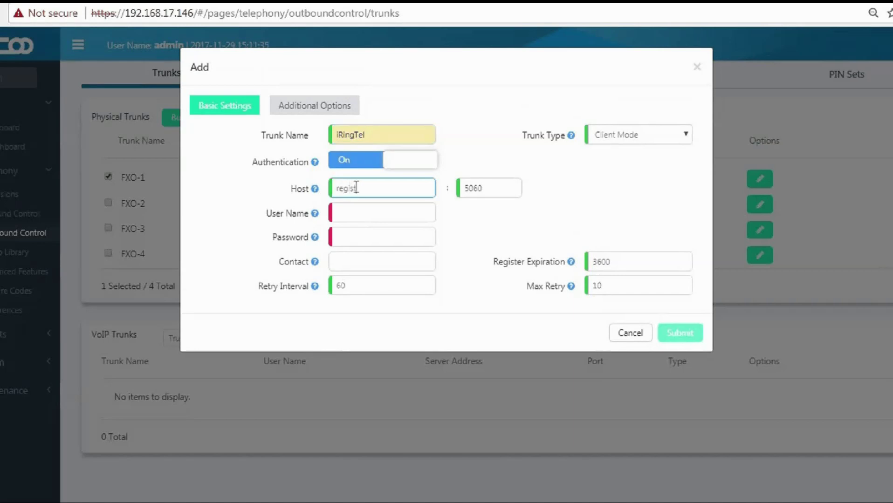
pyautogui.write('er.iringtel.com')
pyautogui.press('Tab')
pyautogui.press('Tab')
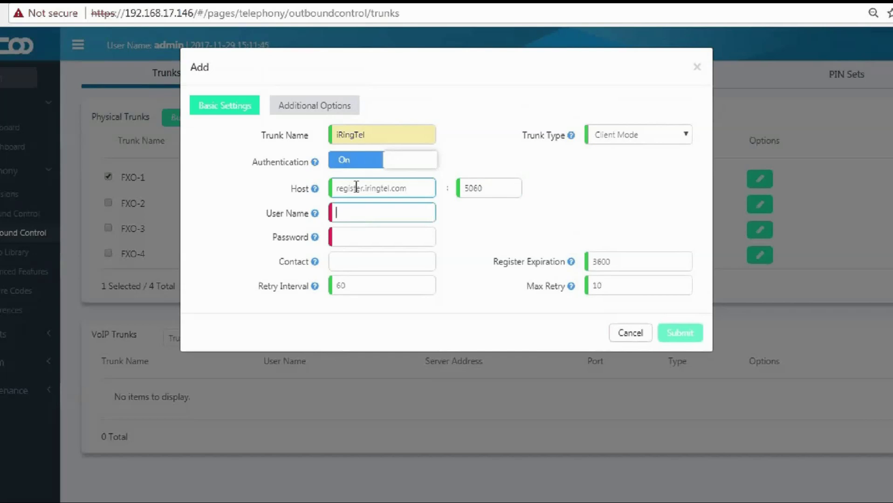
pyautogui.write('0')
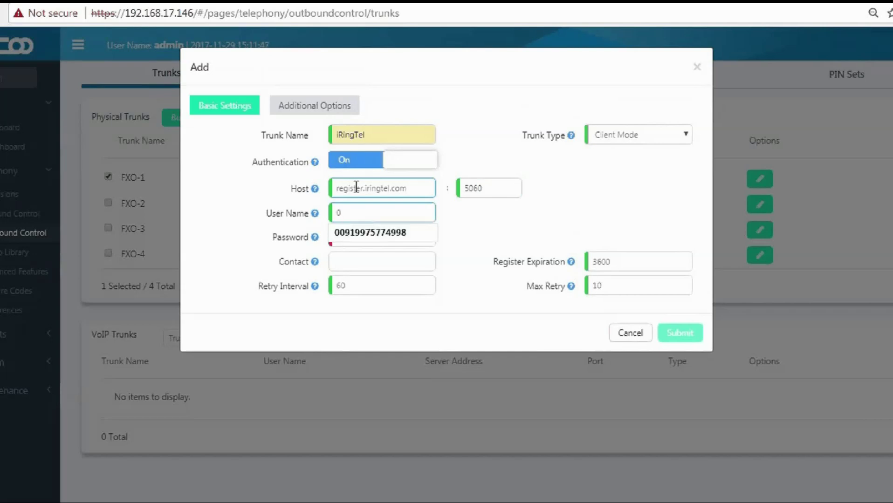
pyautogui.press('Down')
pyautogui.press('Return')
pyautogui.press('Tab')
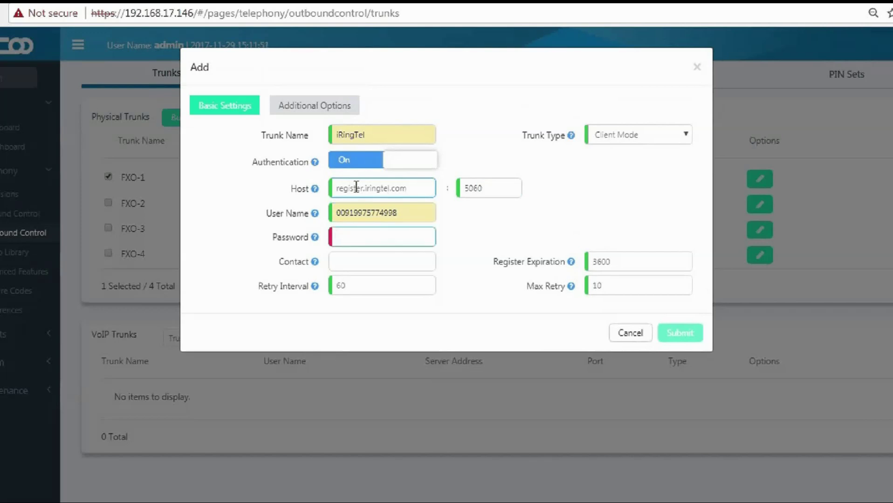
pyautogui.write('••••')
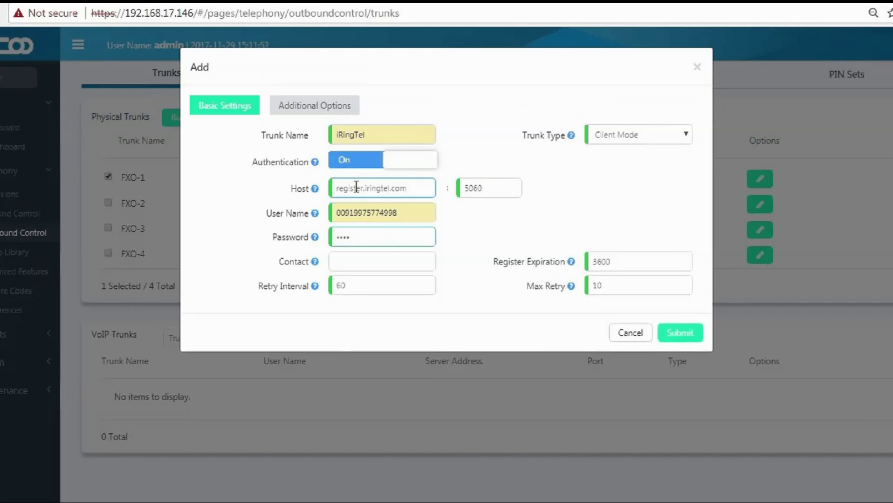
pyautogui.press('BackSpace')
pyautogui.press('BackSpace')
pyautogui.press('BackSpace')
pyautogui.press('BackSpace')
pyautogui.write('•••••••')
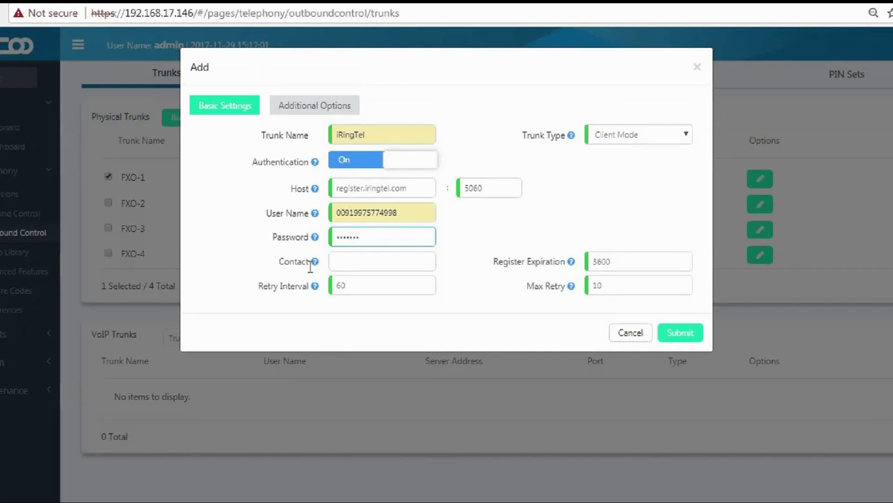
# Fill Contact with the suggested number and keep Client Mode as the trunk type.
pyautogui.moveTo(314, 263)
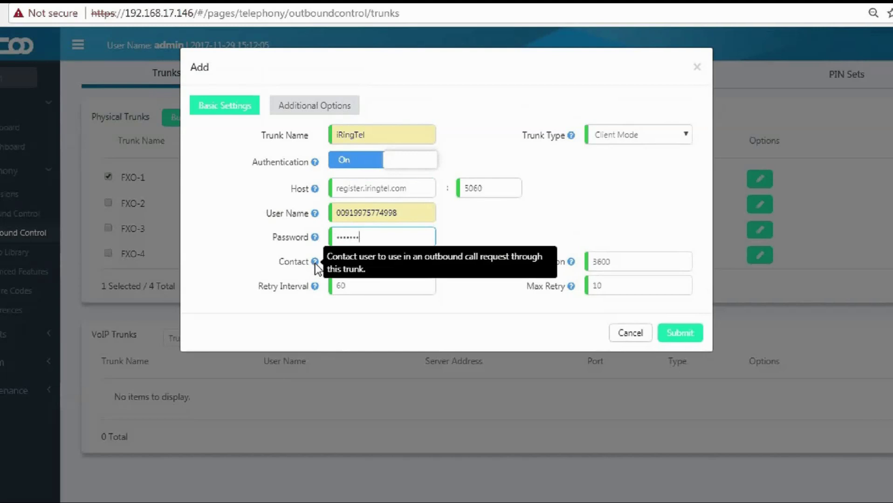
pyautogui.click(341, 264)
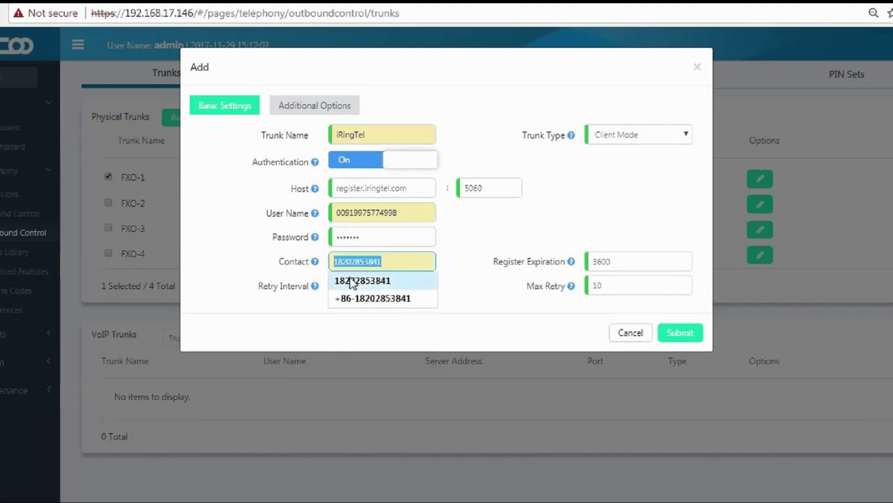
pyautogui.click(353, 281)
pyautogui.click(353, 284)
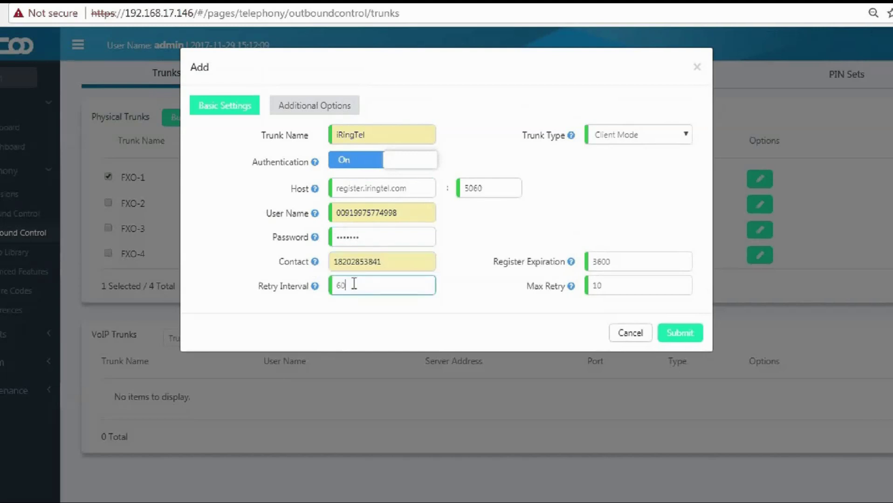
pyautogui.moveTo(573, 138)
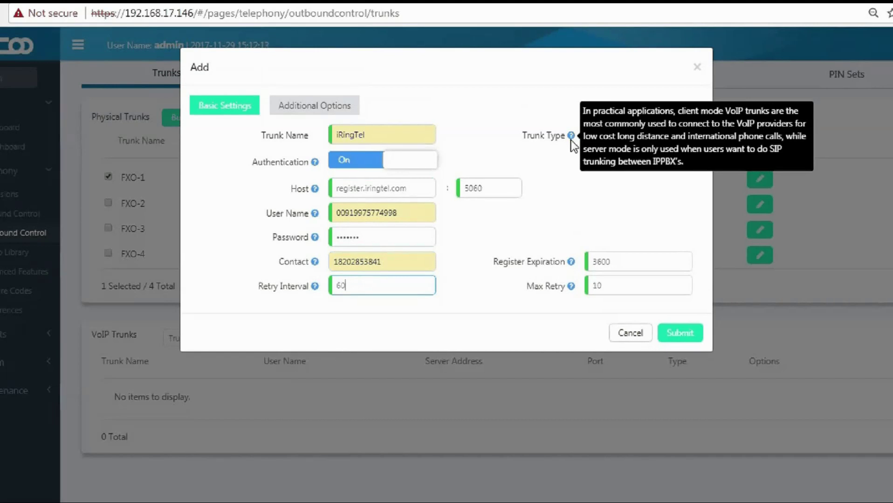
pyautogui.click(634, 137)
pyautogui.click(634, 164)
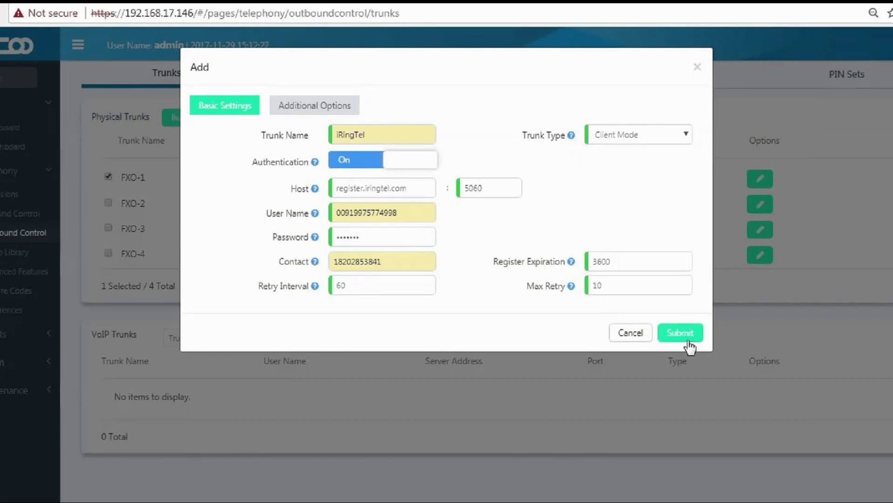
pyautogui.click(329, 110)
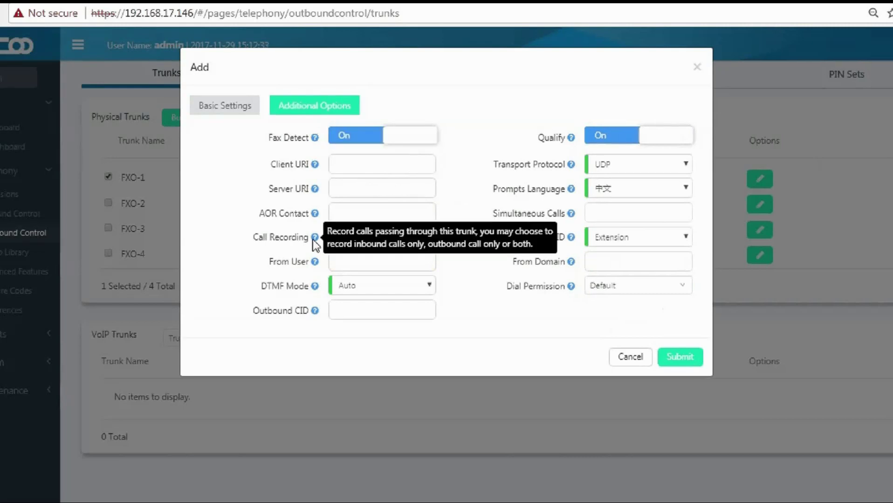
# Set iRingTel's call recording to In & Out and prompts to English, then save the trunk.
pyautogui.click(351, 238)
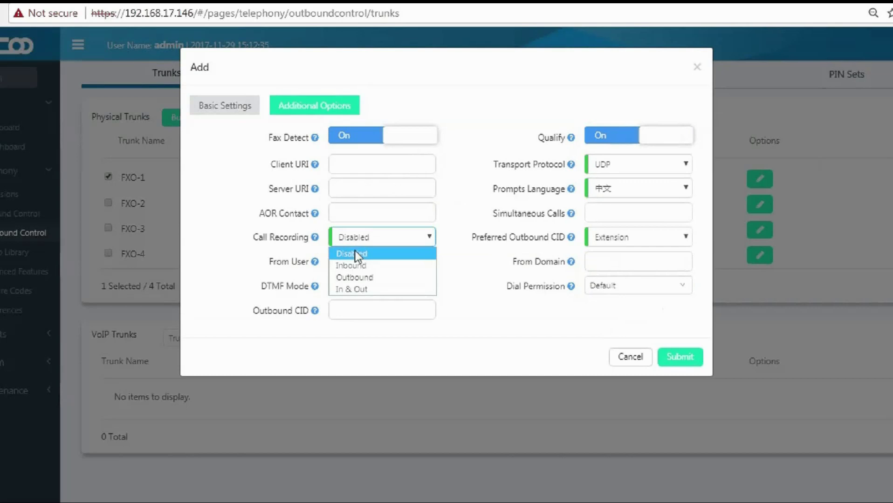
pyautogui.click(361, 289)
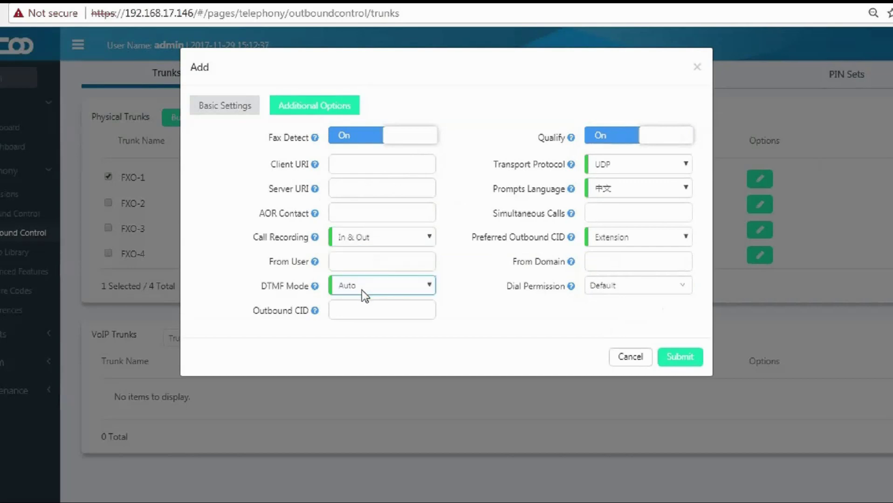
pyautogui.click(620, 184)
pyautogui.click(623, 207)
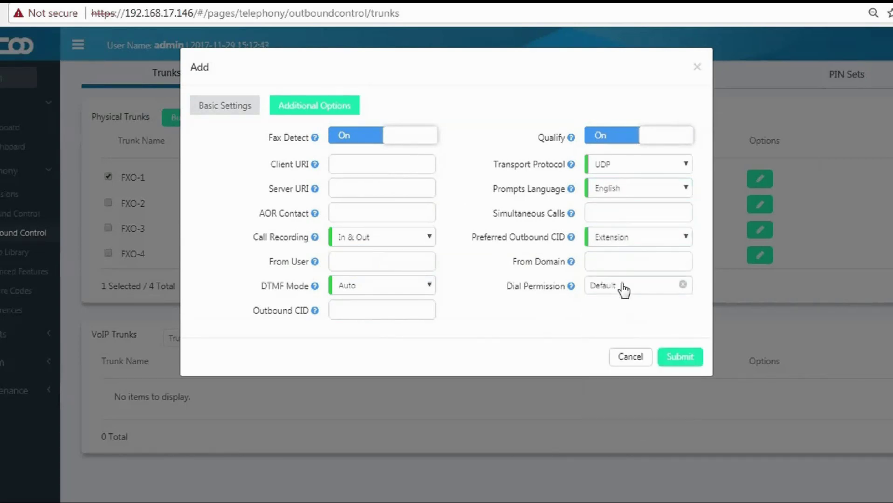
pyautogui.click(679, 358)
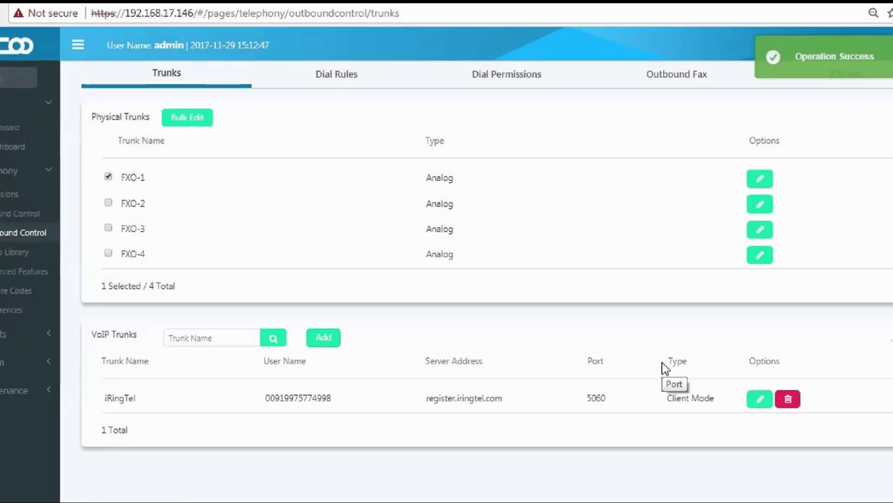
pyautogui.moveTo(425, 398); pyautogui.dragTo(498, 402)
pyautogui.click(551, 402)
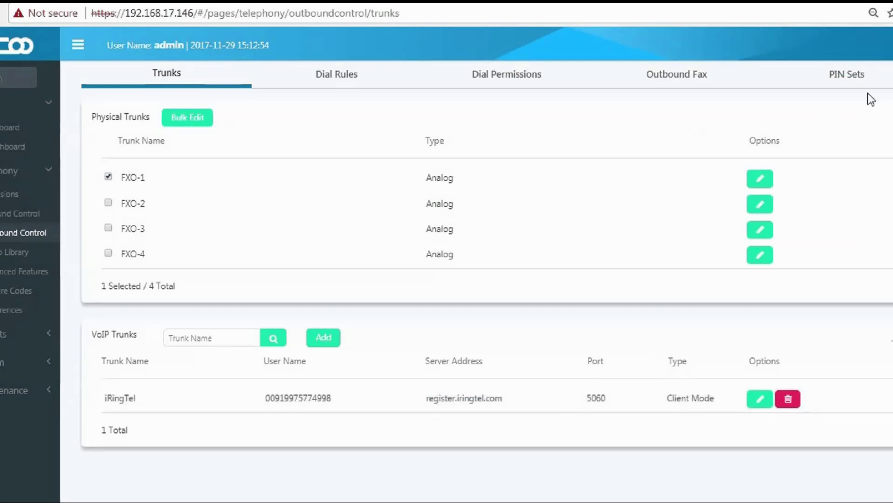
# Create a PIN set named Localcall containing one PIN.
pyautogui.click(855, 75)
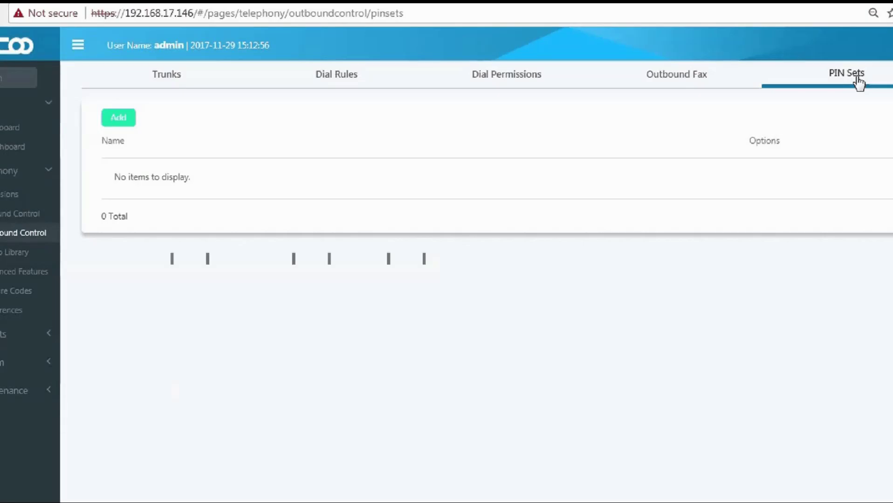
pyautogui.click(117, 118)
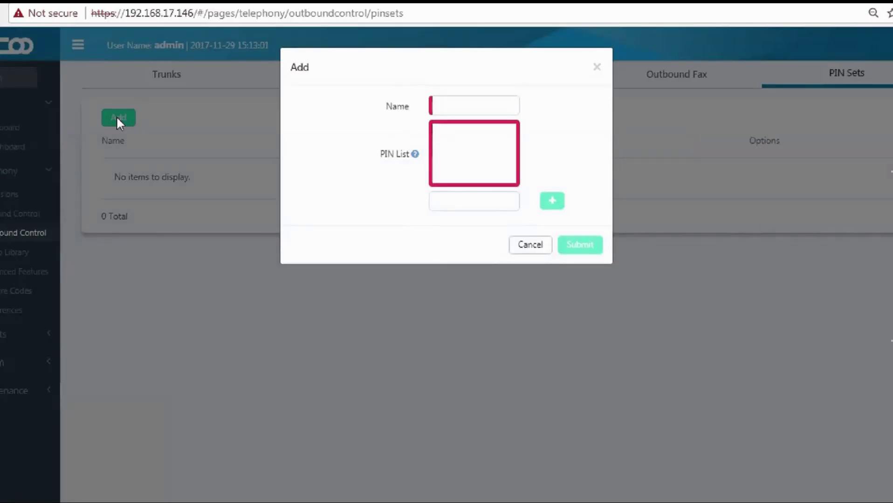
pyautogui.click(478, 104)
pyautogui.press('Down')
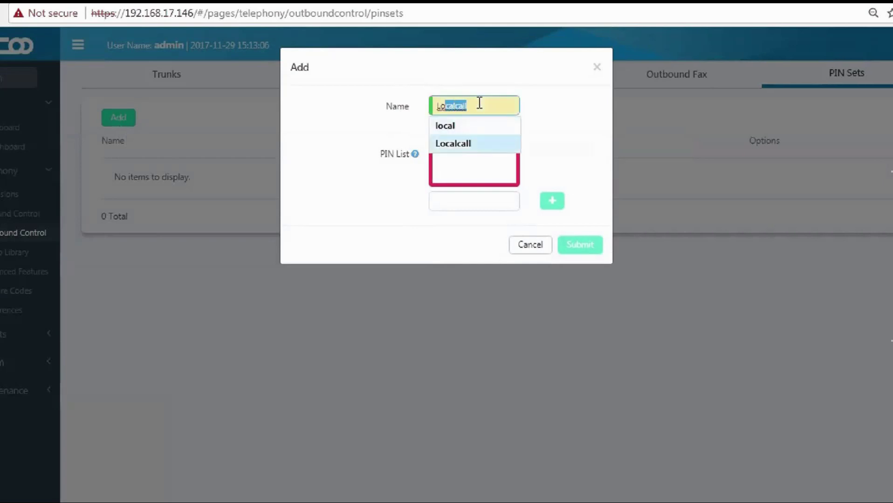
pyautogui.press('Return')
pyautogui.press('Tab')
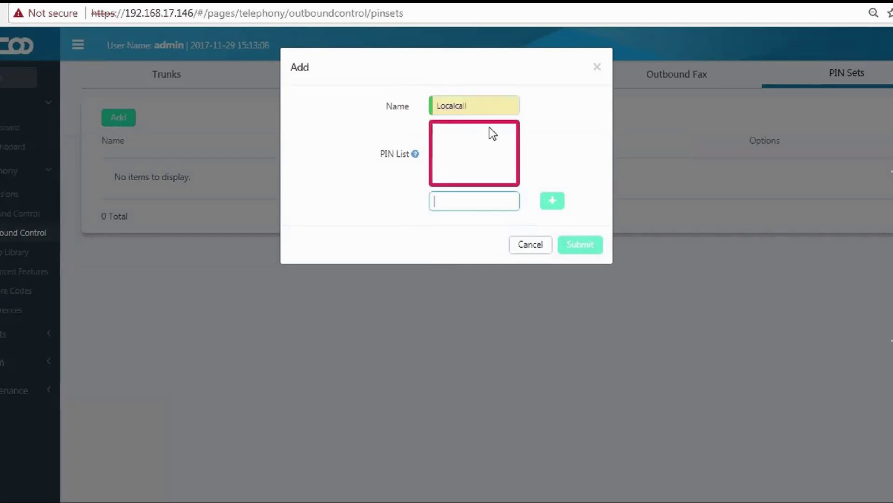
pyautogui.write('123')
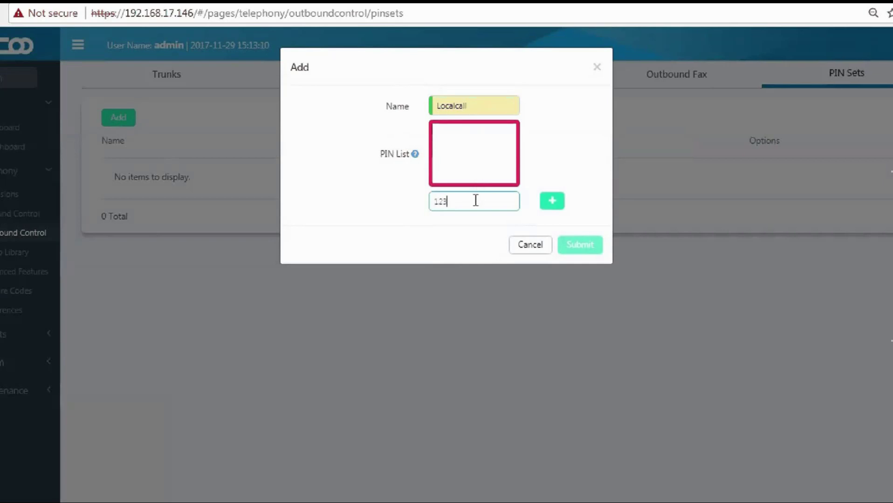
pyautogui.click(551, 200)
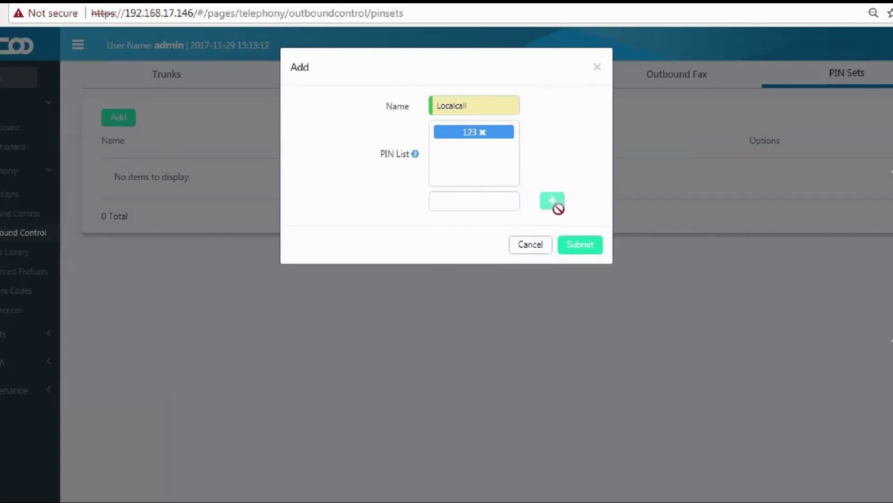
pyautogui.click(579, 246)
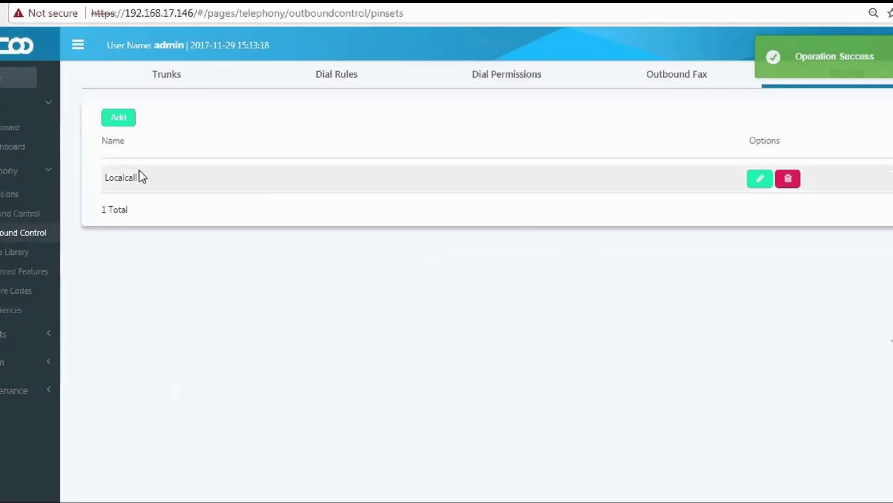
# Create a second PIN set named International containing one PIN.
pyautogui.click(119, 123)
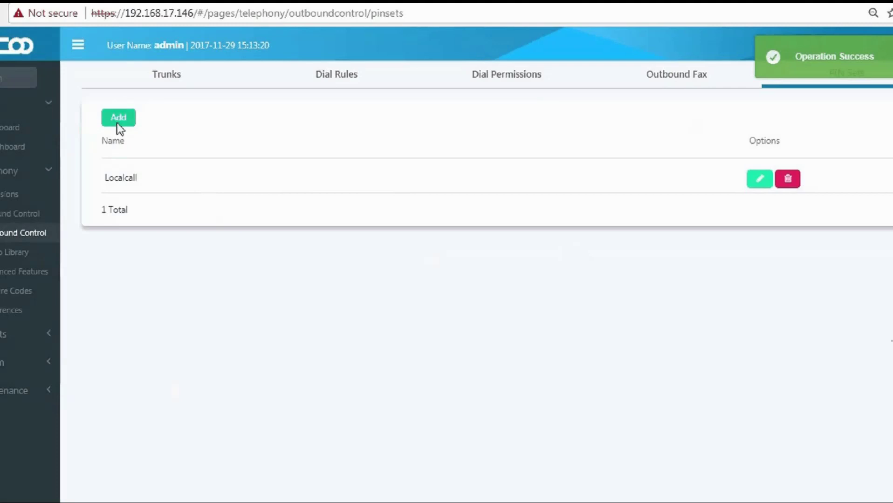
pyautogui.click(460, 109)
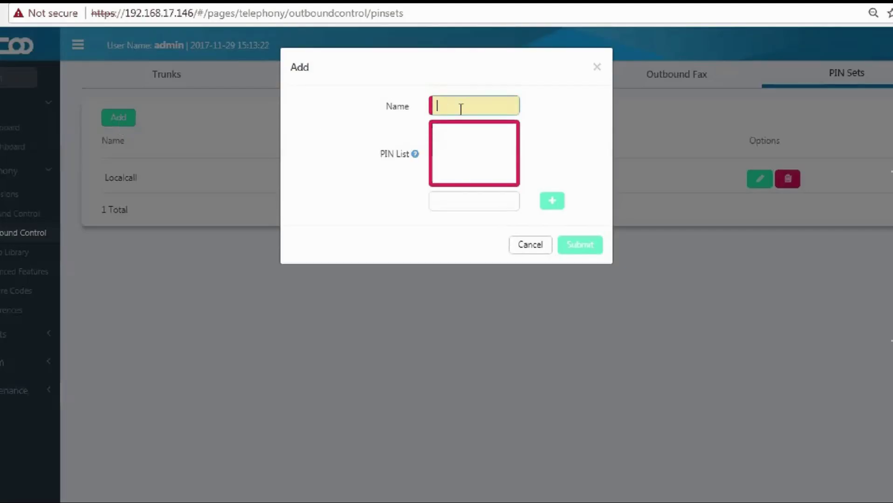
pyautogui.click(460, 108)
pyautogui.press('Down')
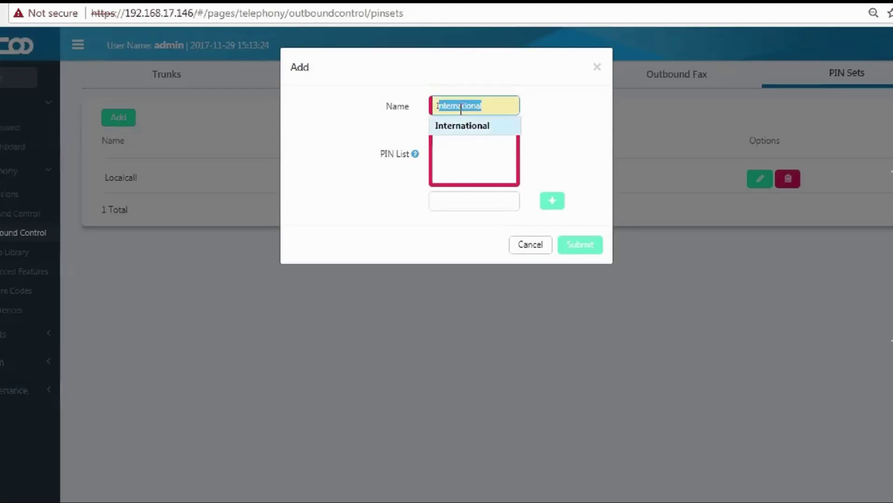
pyautogui.press('Return')
pyautogui.click(460, 201)
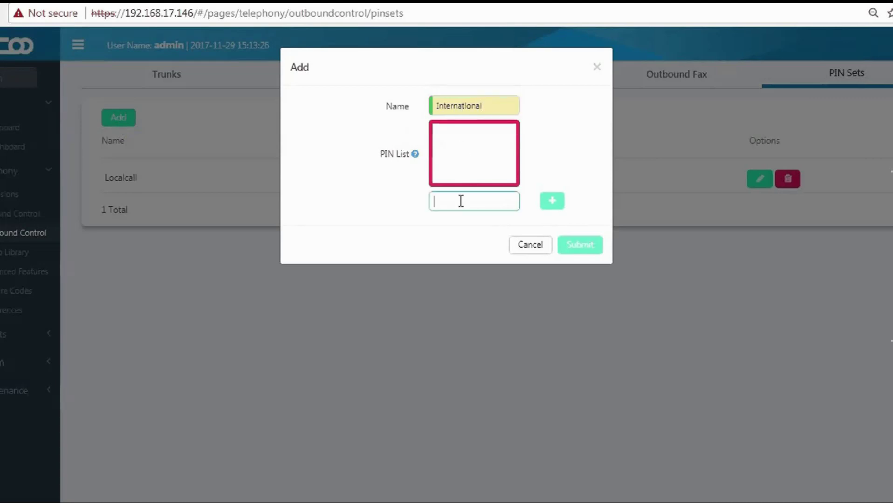
pyautogui.write('1234')
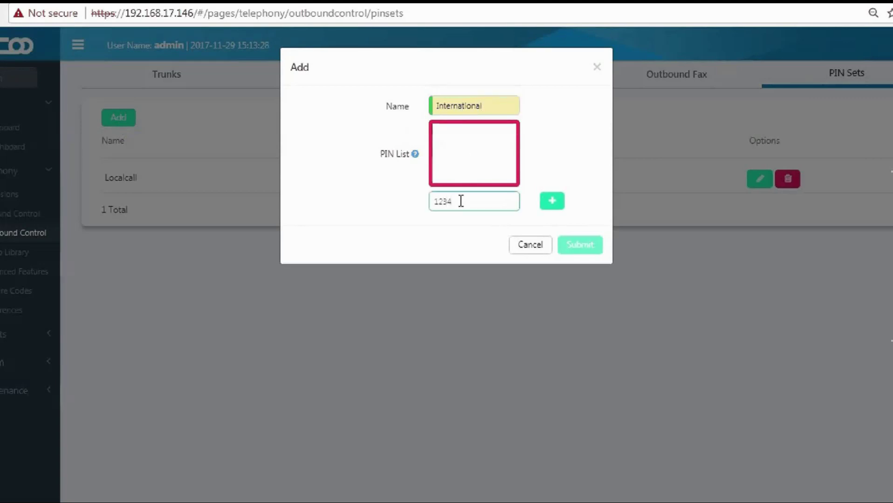
pyautogui.click(552, 201)
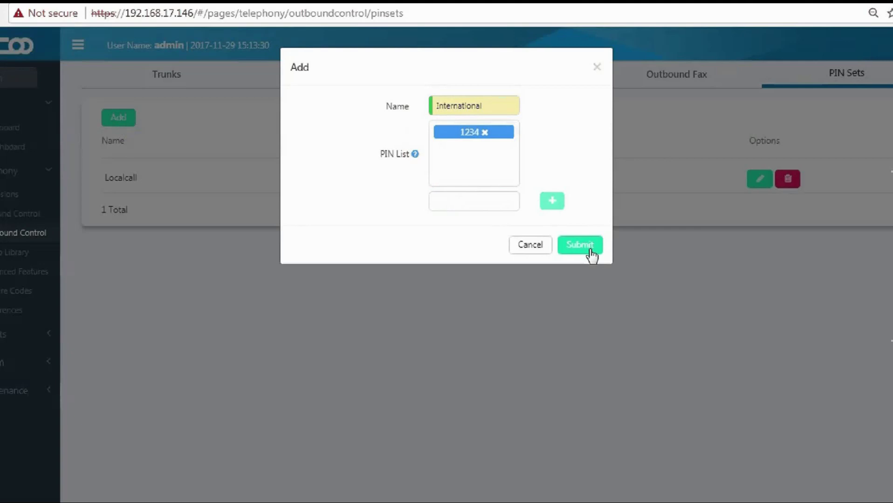
pyautogui.click(589, 247)
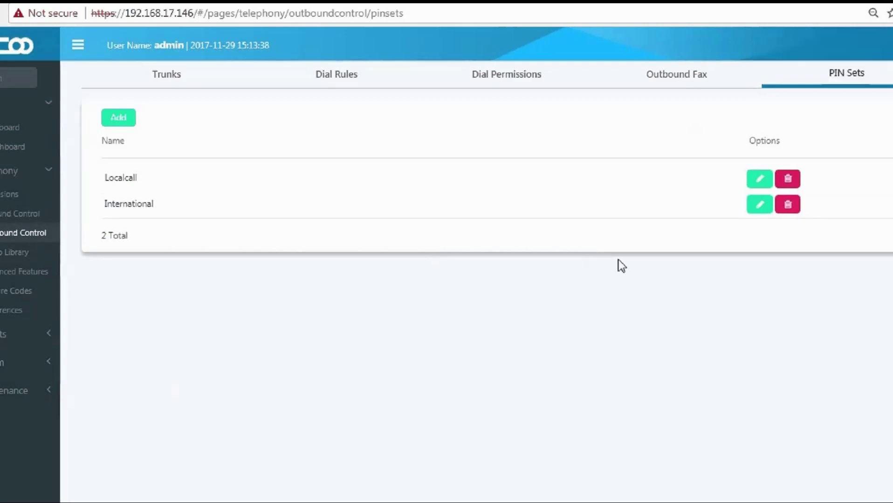
# Start a new dial rule named Local Call using the Office Time Rule time condition.
pyautogui.click(332, 87)
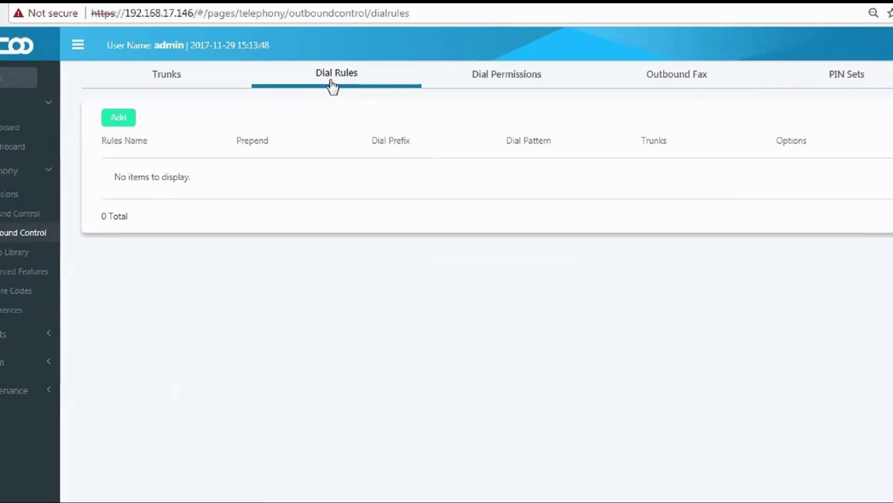
pyautogui.click(116, 124)
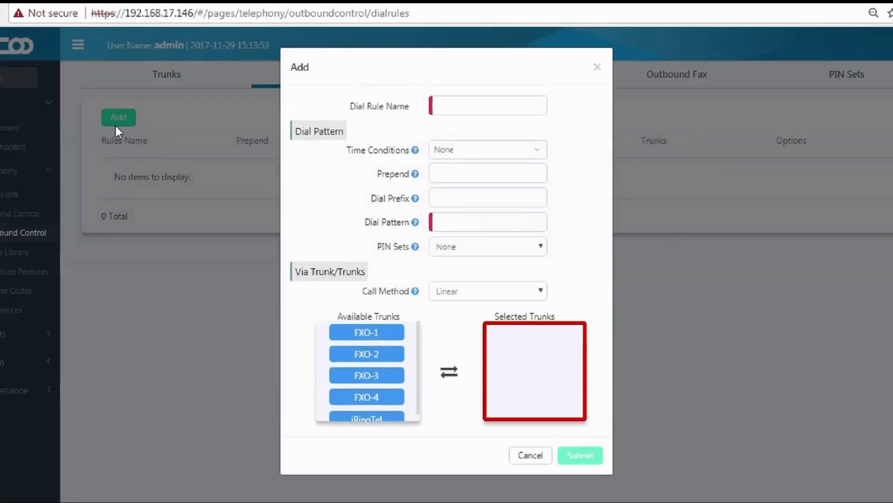
pyautogui.click(437, 111)
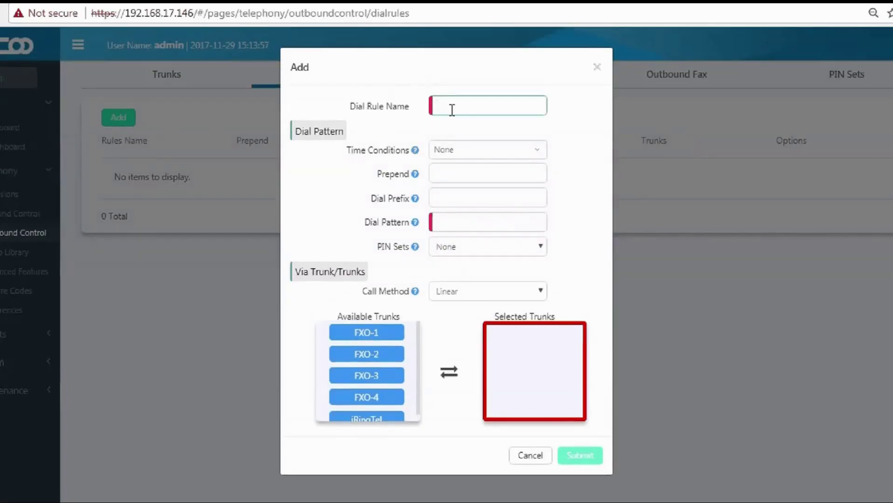
pyautogui.write('Lo')
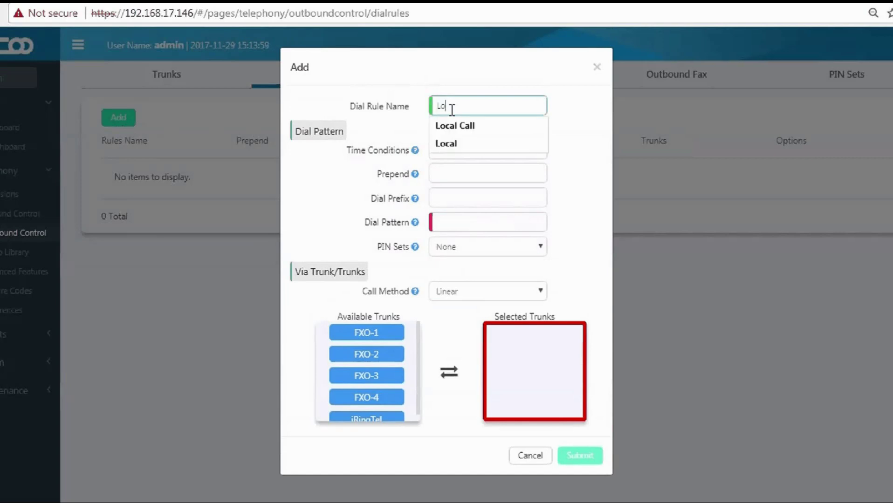
pyautogui.press('Down')
pyautogui.press('Return')
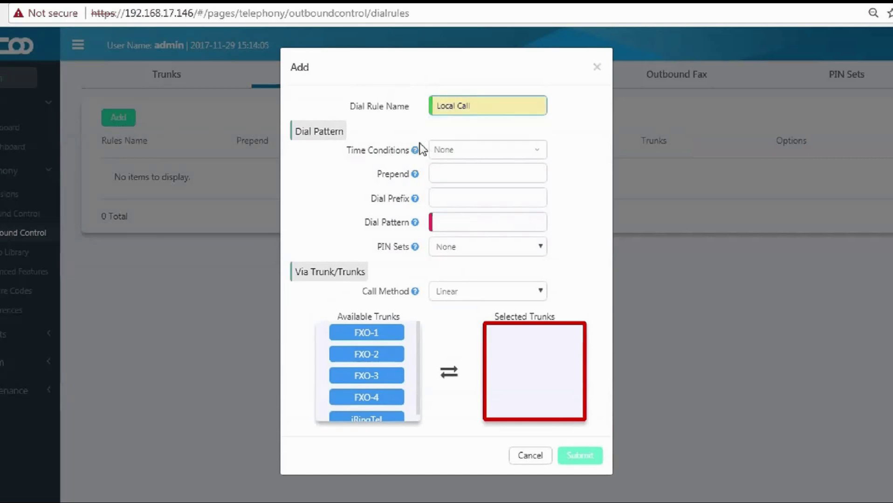
pyautogui.moveTo(415, 152)
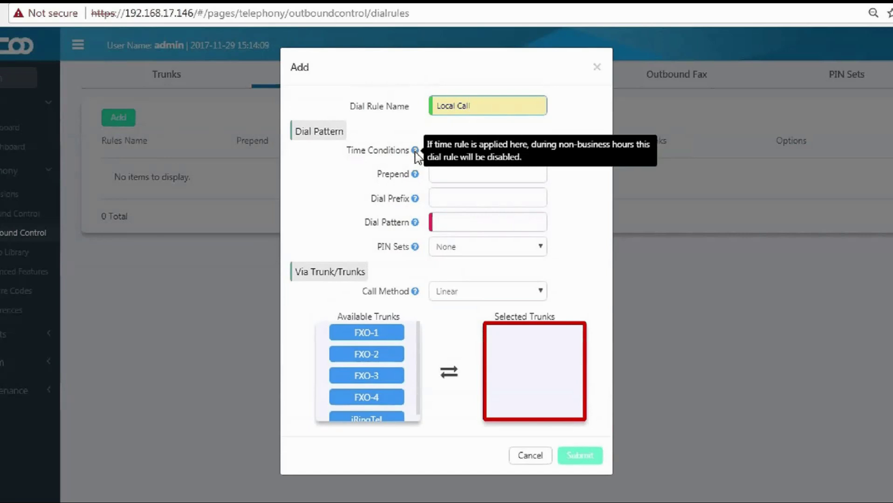
pyautogui.click(445, 154)
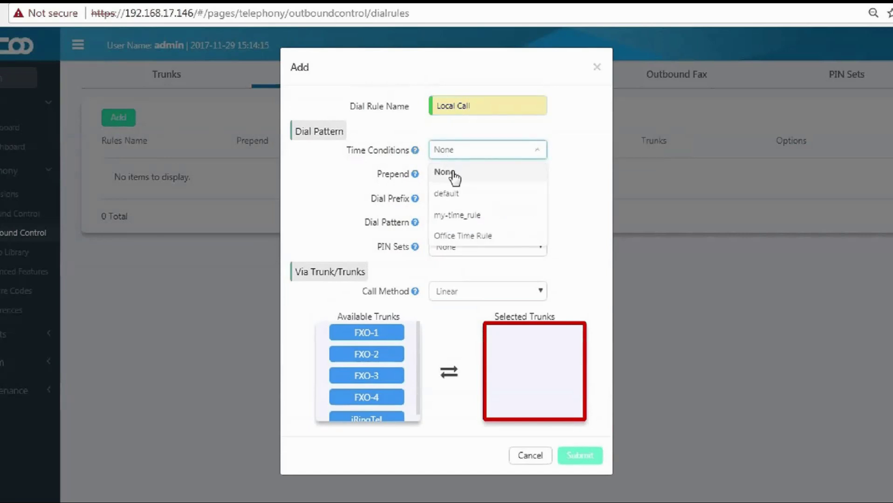
pyautogui.click(463, 238)
# Enter prepend 028 and dial prefix 91 for the Local Call rule.
pyautogui.moveTo(418, 178)
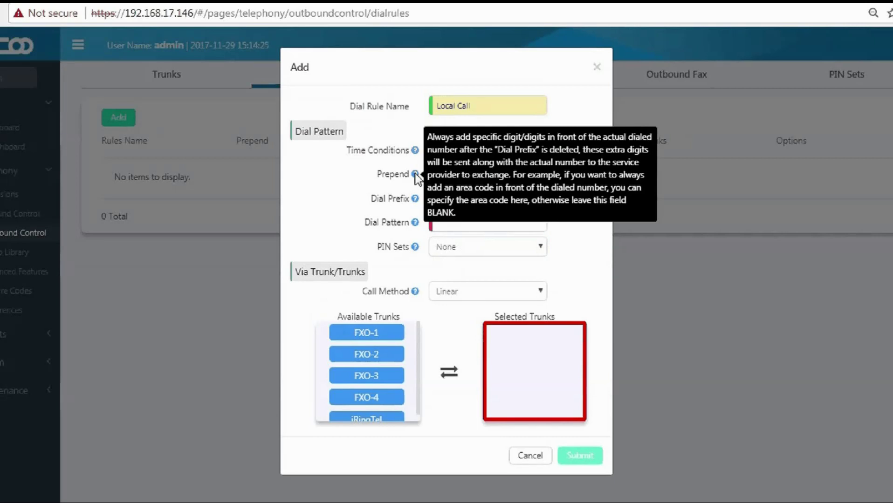
pyautogui.click(450, 173)
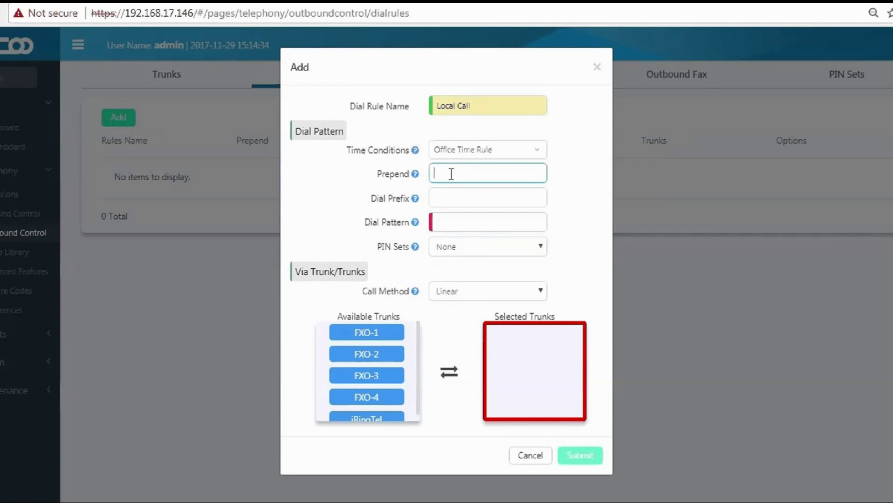
pyautogui.write('028')
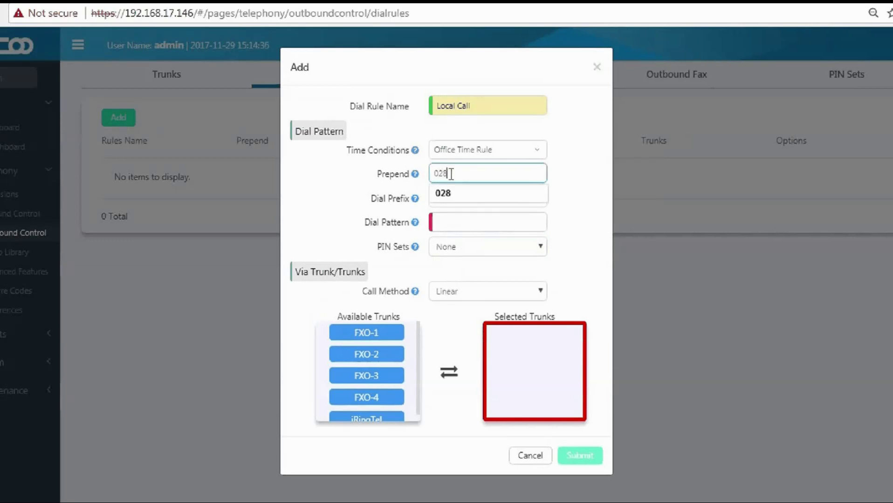
pyautogui.click(428, 205)
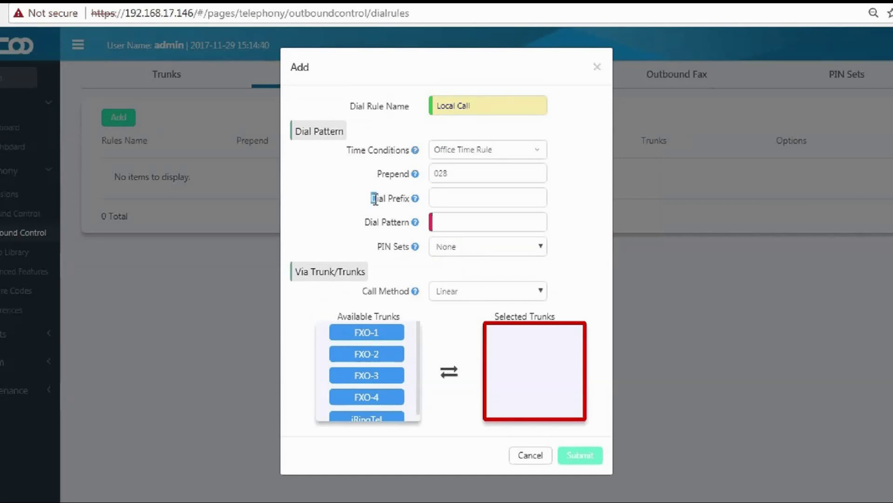
pyautogui.moveTo(415, 202)
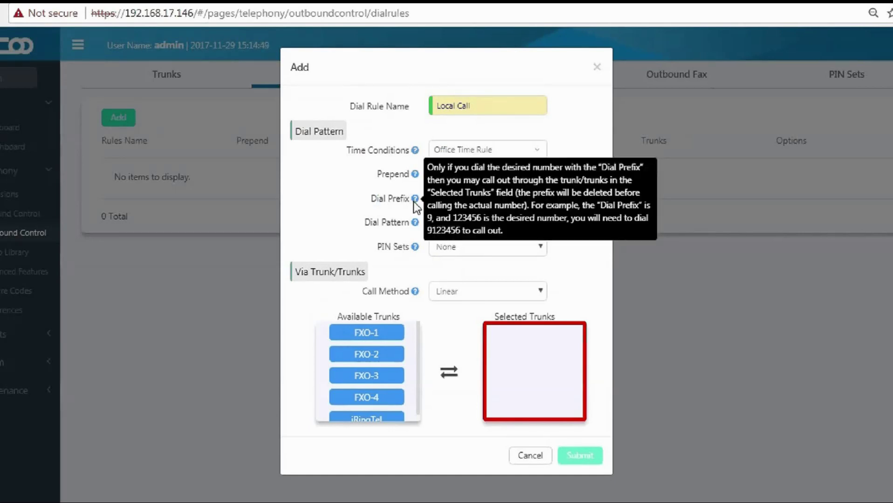
pyautogui.click(434, 198)
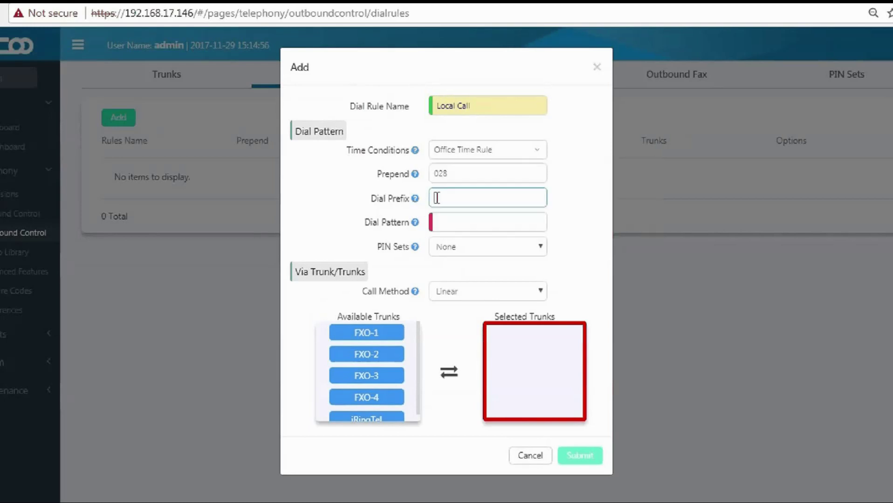
pyautogui.write('91')
pyautogui.moveTo(416, 223)
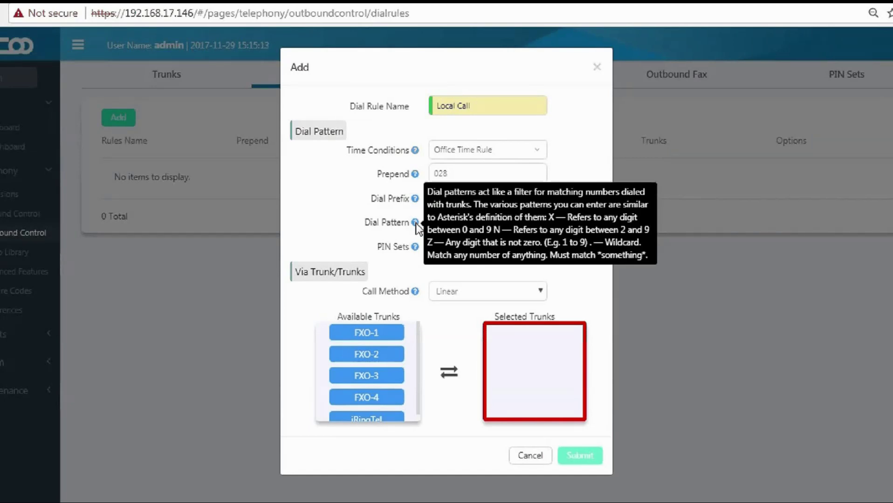
# Set the dial pattern to xxx. and the PIN set to Localcall.
pyautogui.click(446, 223)
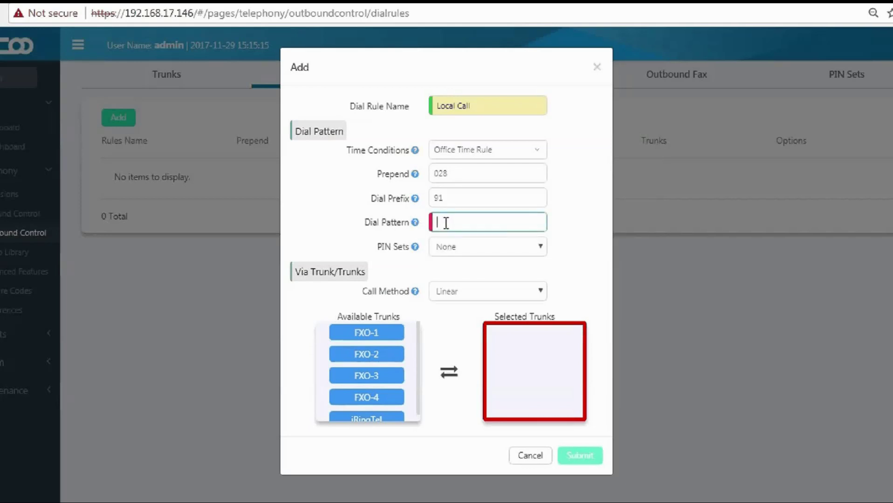
pyautogui.write('xxx')
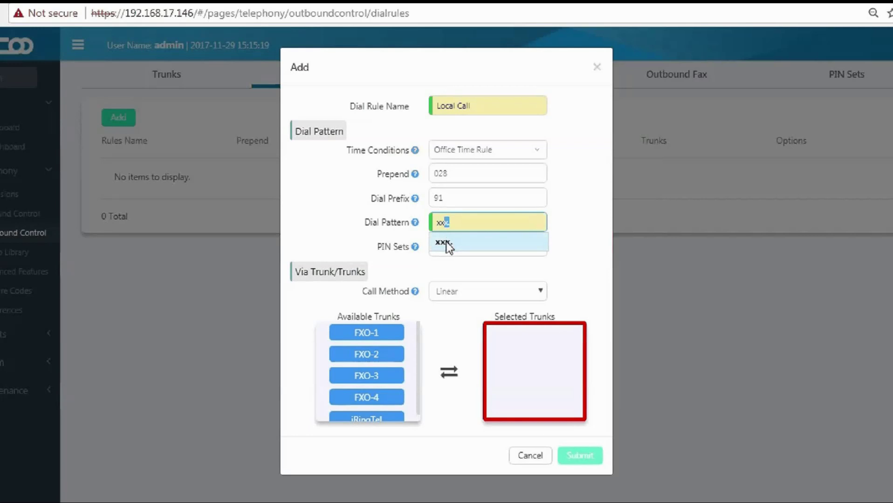
pyautogui.click(447, 244)
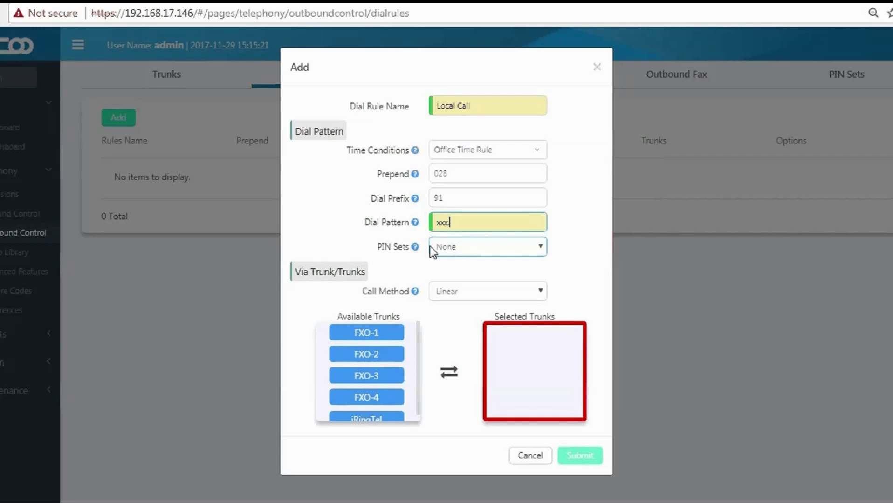
pyautogui.moveTo(413, 249)
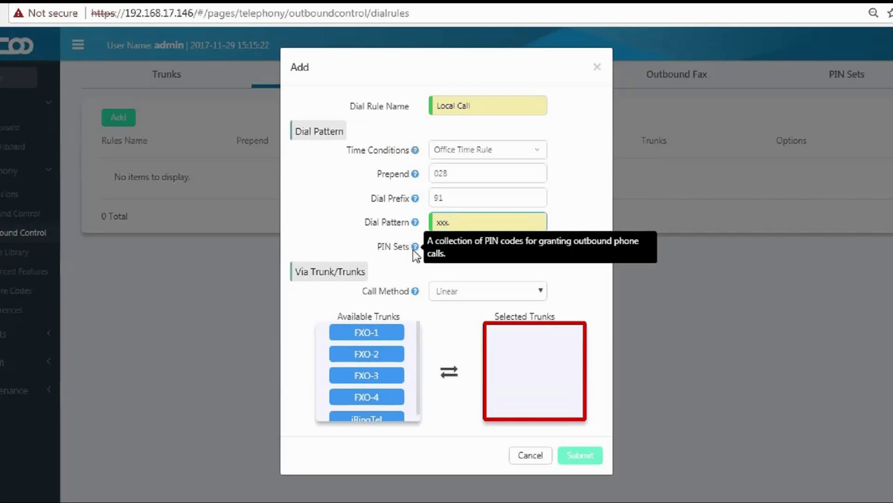
pyautogui.click(442, 252)
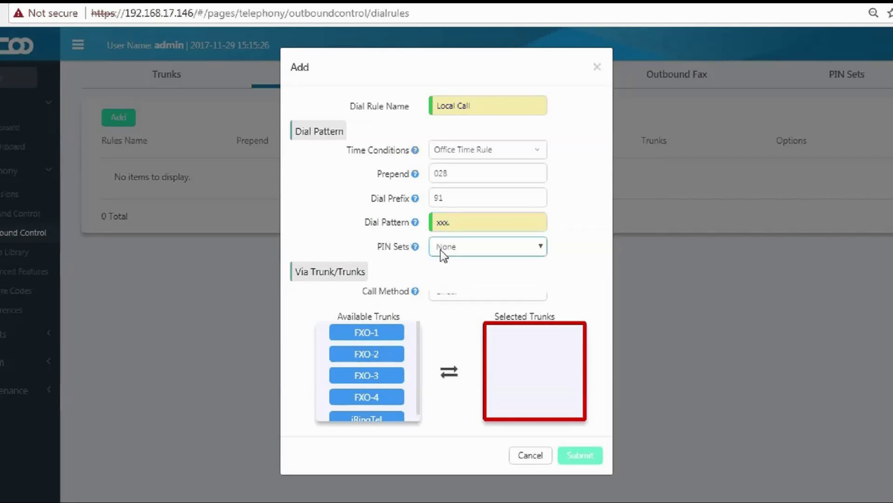
pyautogui.click(450, 274)
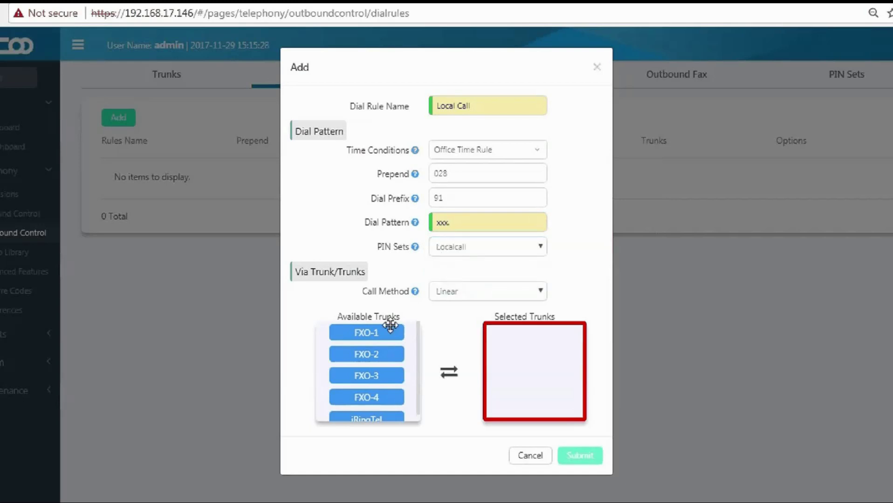
# Select trunks FXO-1 through FXO-4 with Linear Cycle call method and save the rule.
pyautogui.moveTo(391, 326); pyautogui.dragTo(551, 336)
pyautogui.moveTo(414, 333); pyautogui.dragTo(560, 351)
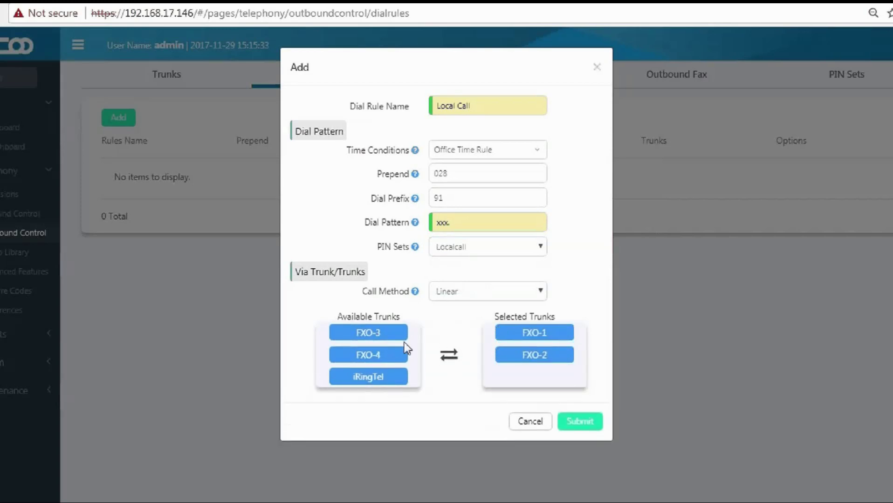
pyautogui.moveTo(393, 332); pyautogui.dragTo(559, 373)
pyautogui.moveTo(399, 335); pyautogui.dragTo(561, 405)
pyautogui.moveTo(416, 295)
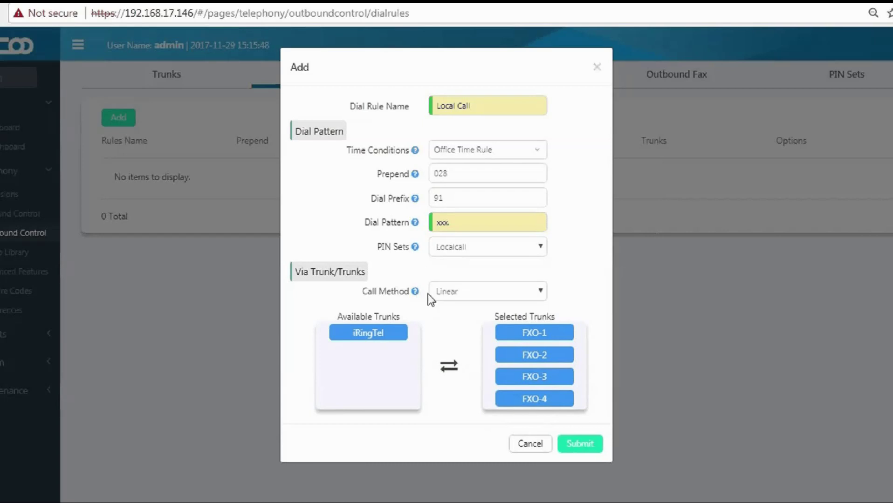
pyautogui.click(453, 293)
pyautogui.click(456, 321)
pyautogui.click(580, 445)
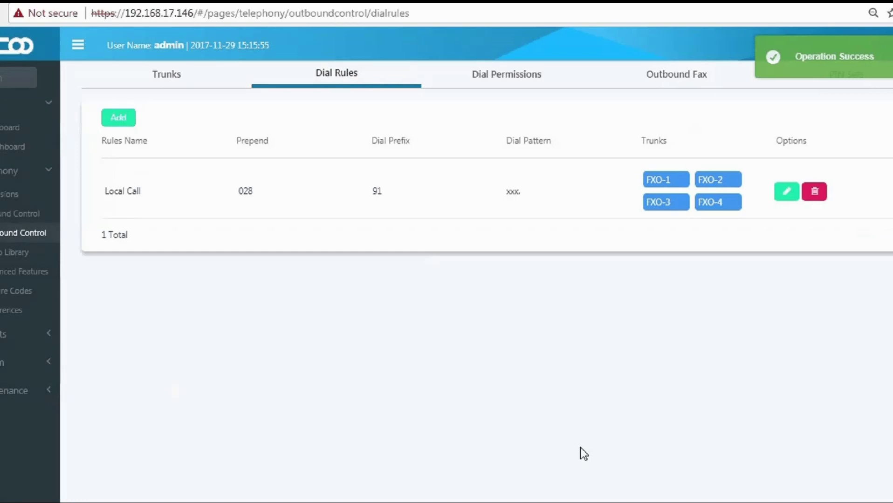
# Start a new dial rule named International Call with the Office Time Rule time condition.
pyautogui.click(122, 122)
pyautogui.click(492, 99)
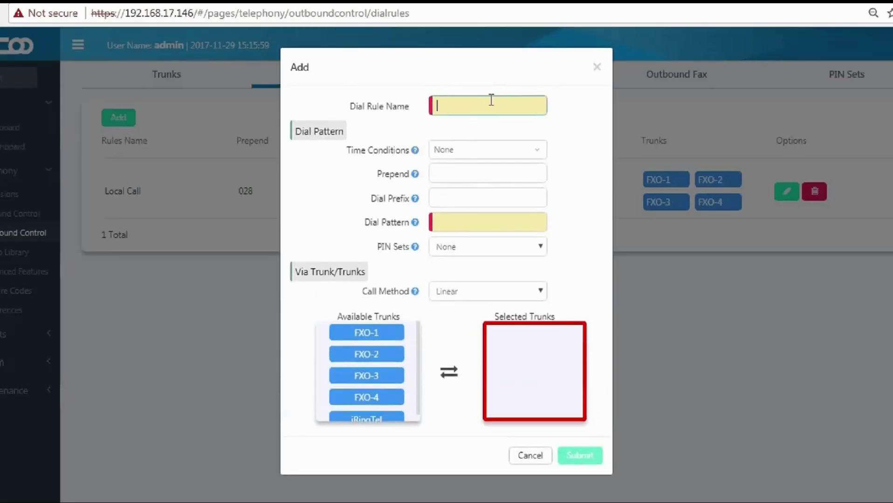
pyautogui.write('Inte')
pyautogui.press('BackSpace')
pyautogui.press('BackSpace')
pyautogui.press('BackSpace')
pyautogui.press('BackSpace')
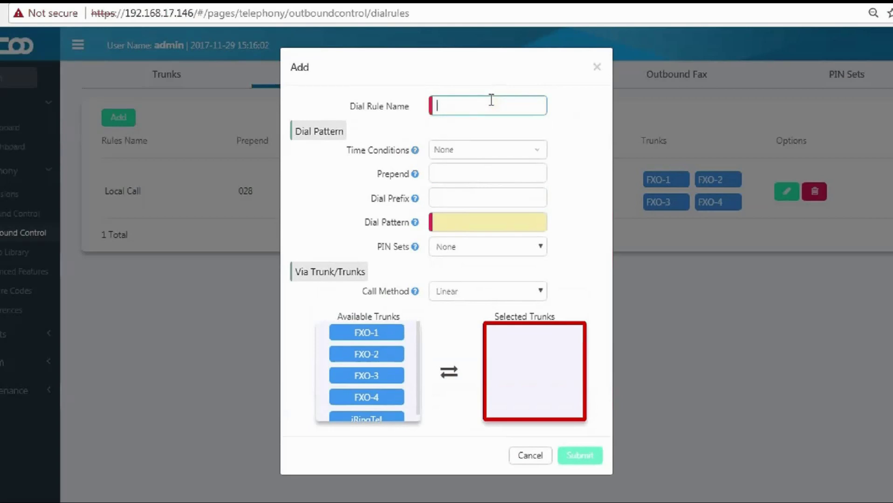
pyautogui.write('International Call')
pyautogui.moveTo(419, 155)
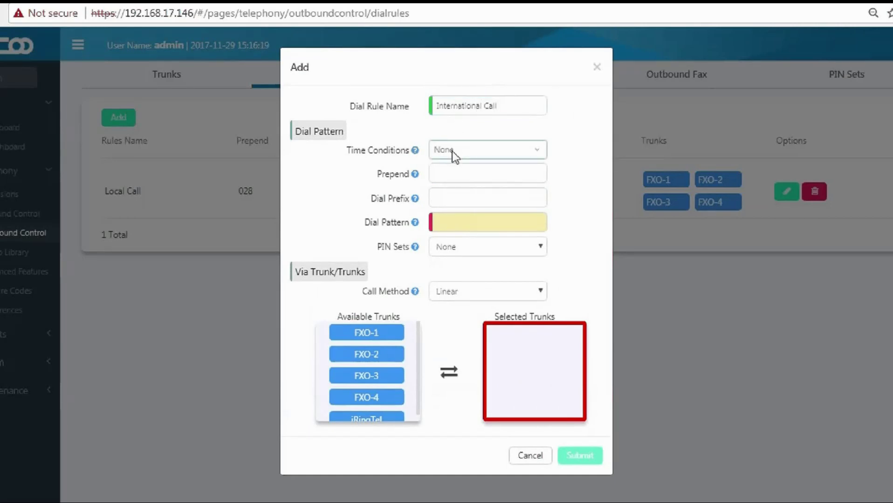
pyautogui.click(451, 151)
pyautogui.click(462, 235)
pyautogui.click(433, 181)
# Enter prepend +, dial prefix 92 and dial pattern xxx.
pyautogui.moveTo(416, 177)
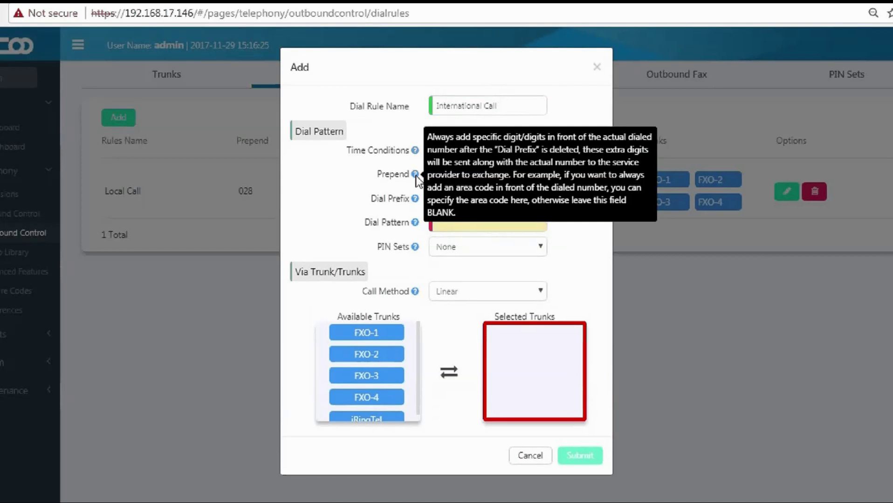
pyautogui.click(440, 172)
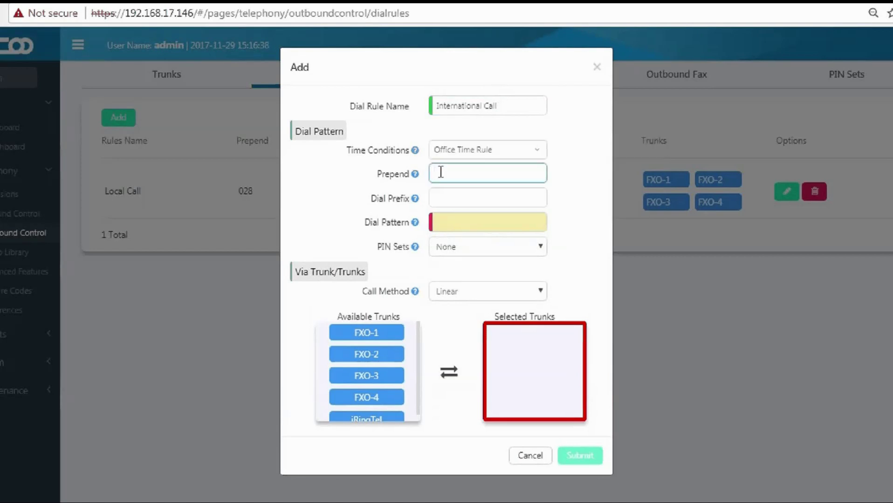
pyautogui.moveTo(417, 203)
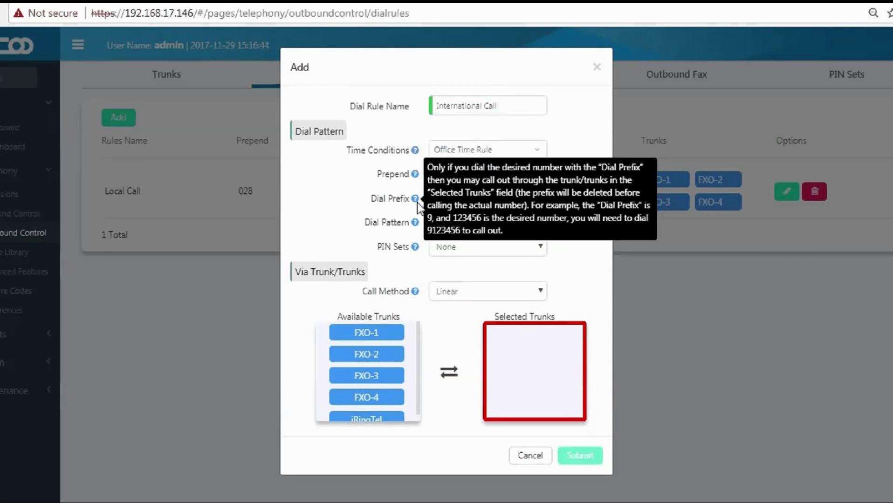
pyautogui.write('92')
pyautogui.click(437, 225)
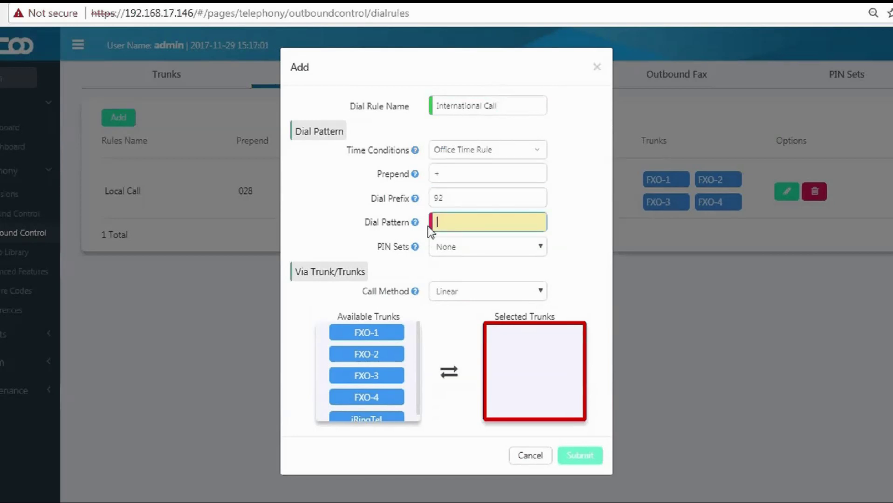
pyautogui.moveTo(416, 224)
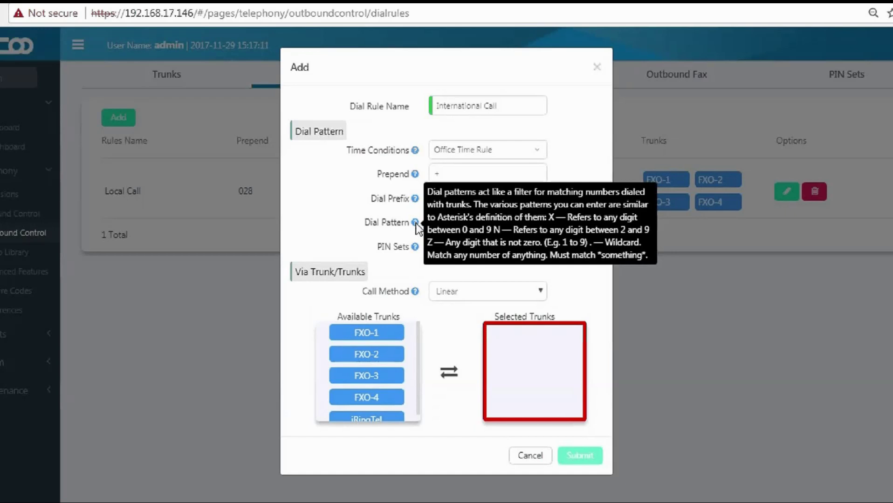
pyautogui.click(449, 222)
pyautogui.write('xxx')
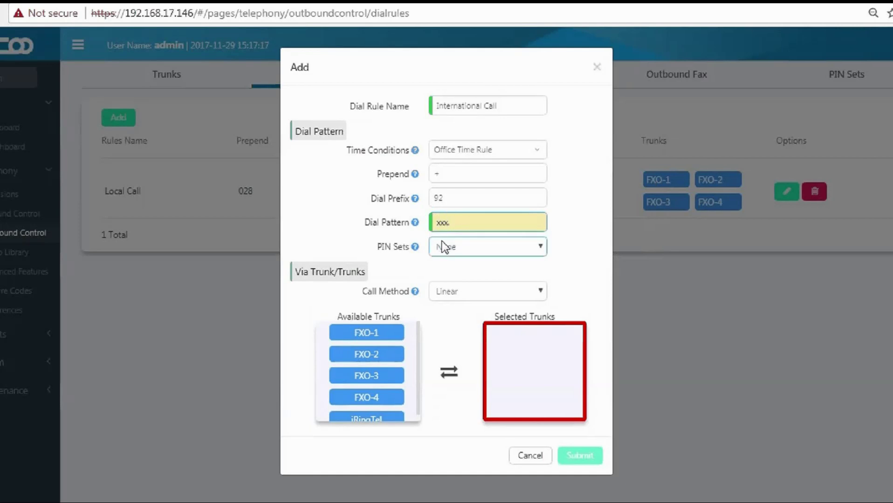
pyautogui.write('.')
# Use the International PIN set and the iRingTel trunk, then save the rule.
pyautogui.click(443, 247)
pyautogui.click(451, 285)
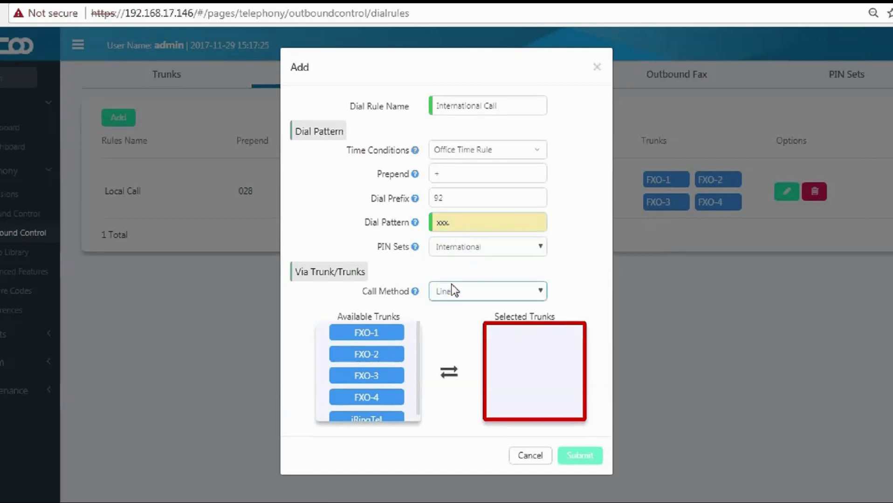
pyautogui.scroll(-1, 401, 348)
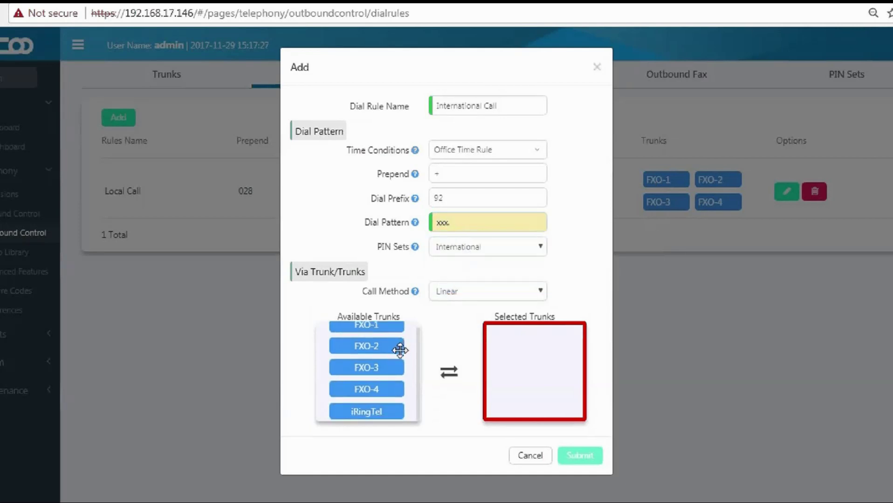
pyautogui.moveTo(390, 413); pyautogui.dragTo(557, 373)
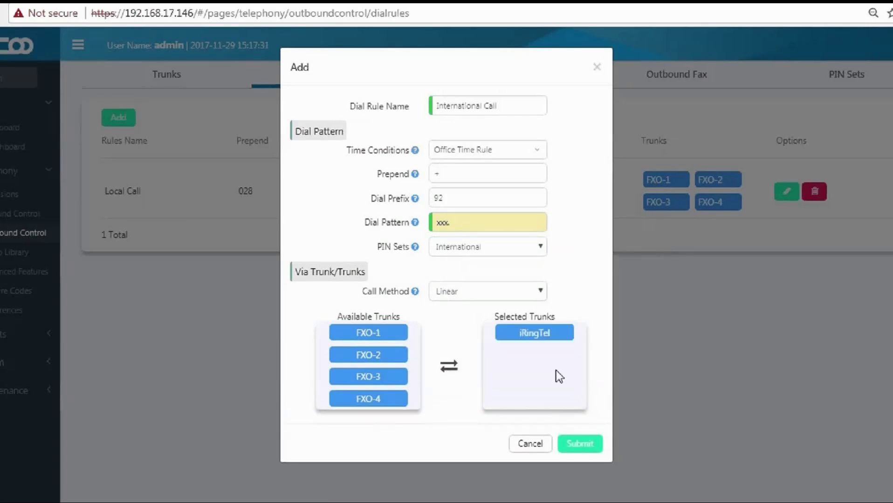
pyautogui.click(580, 444)
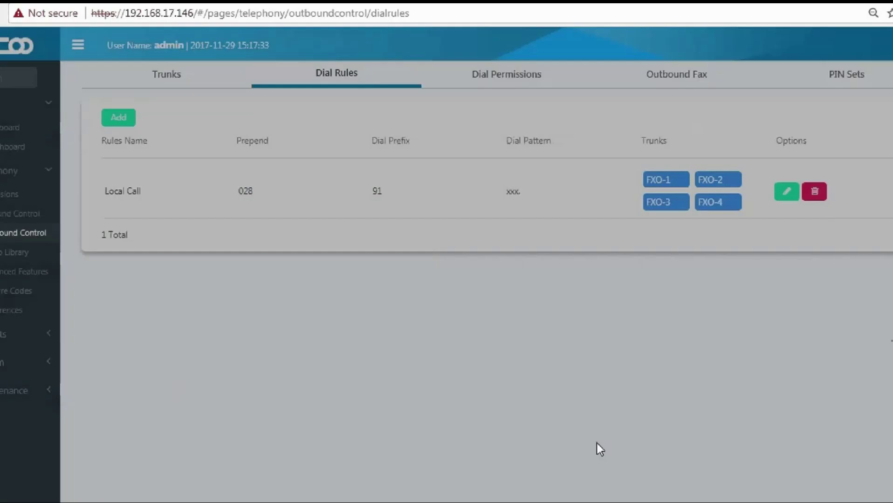
# Review the Local Call dial rule details, then go to Dial Permissions.
pyautogui.moveTo(104, 191); pyautogui.dragTo(141, 191)
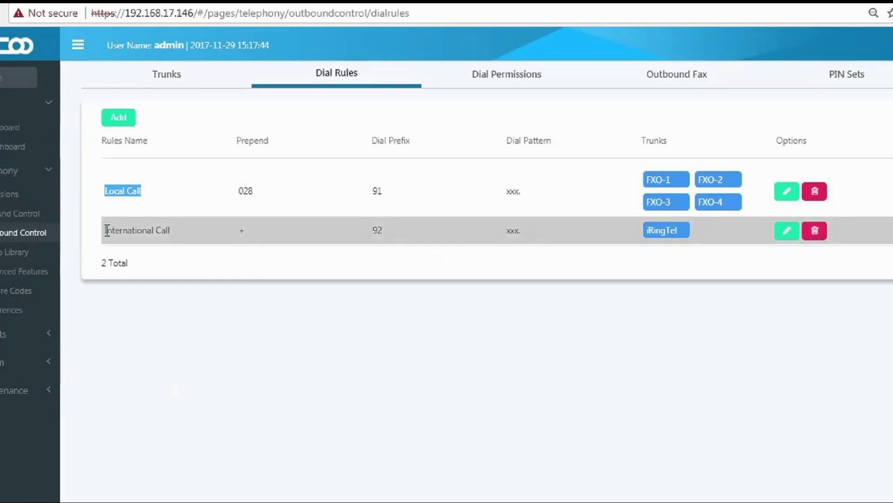
pyautogui.moveTo(105, 230); pyautogui.dragTo(99, 231)
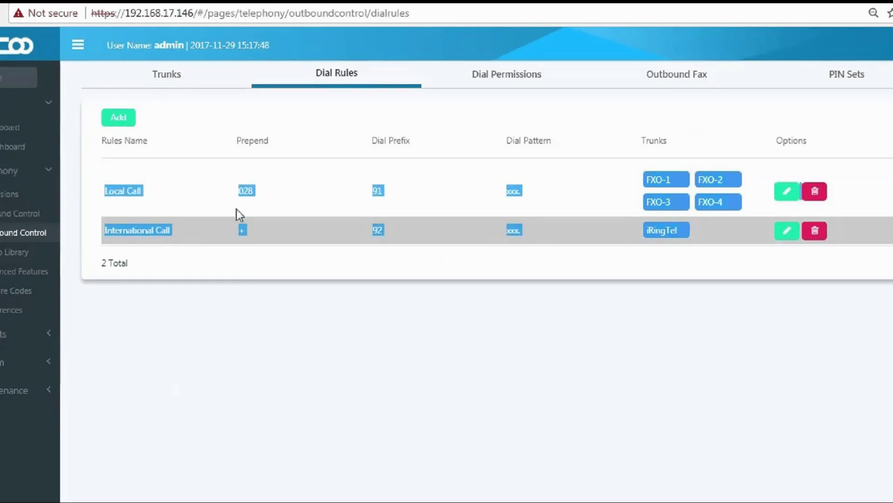
pyautogui.click(240, 209)
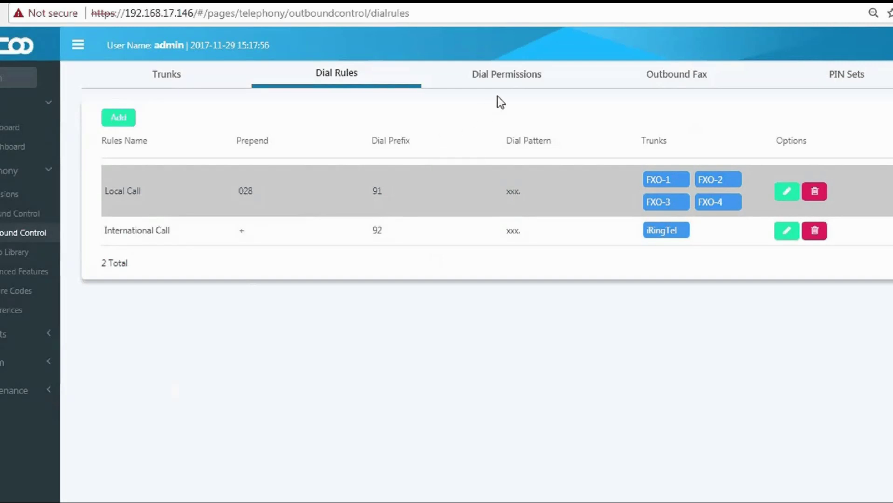
pyautogui.click(506, 82)
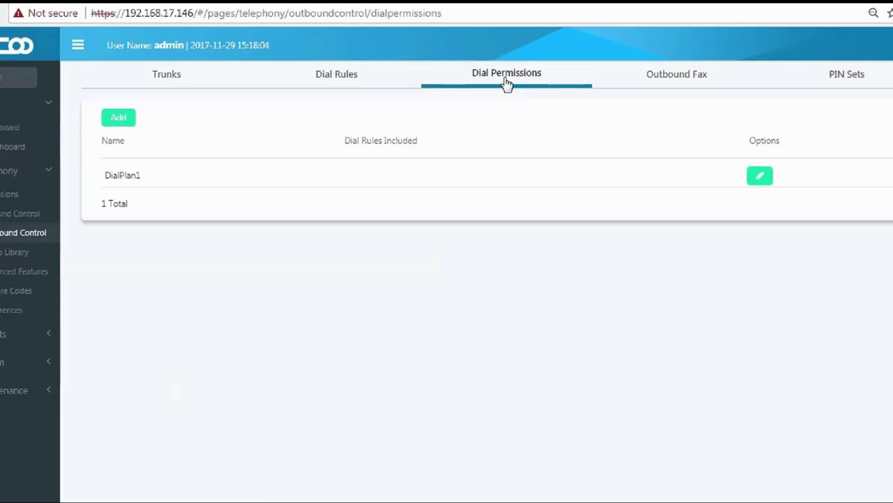
# Start a new dial permission named LocalCall.
pyautogui.click(122, 120)
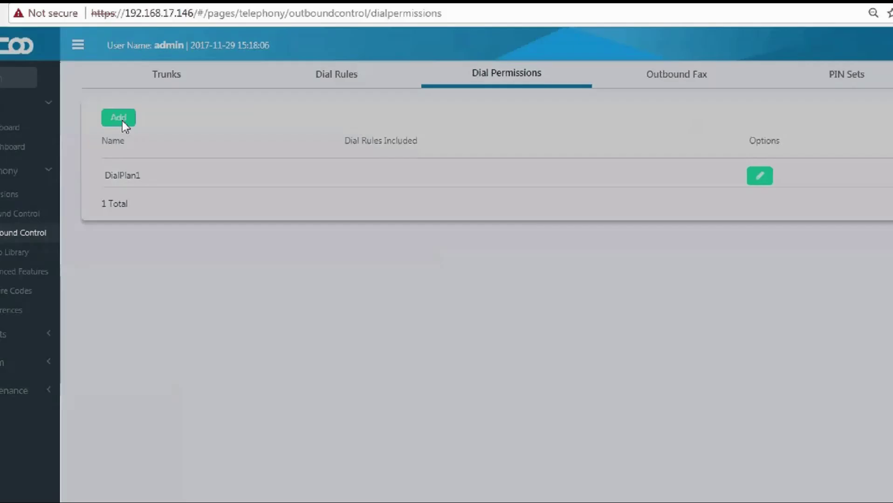
pyautogui.click(343, 107)
pyautogui.write('Loca')
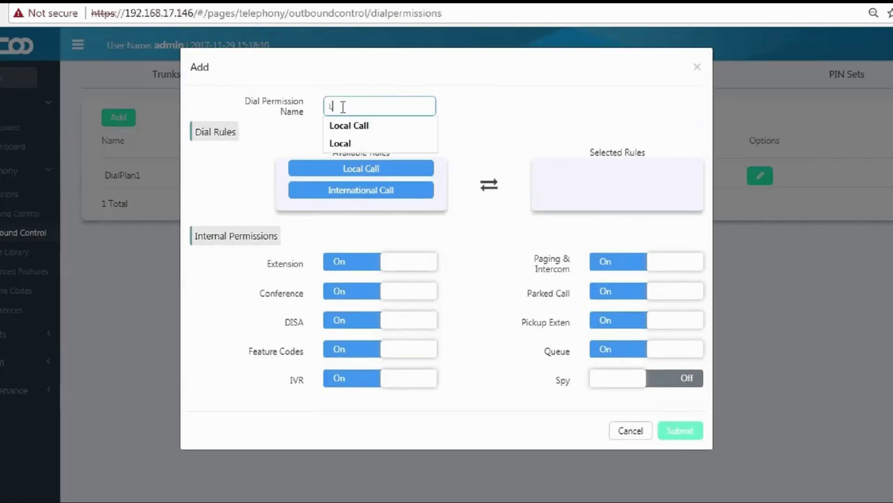
pyautogui.press('Down')
pyautogui.press('Return')
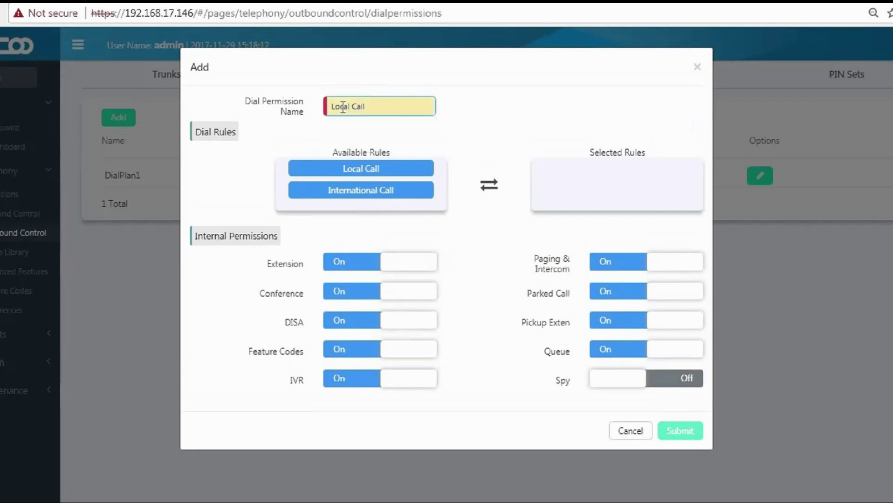
pyautogui.hotkey('ctrl', 'a')
pyautogui.write('LocalCall')
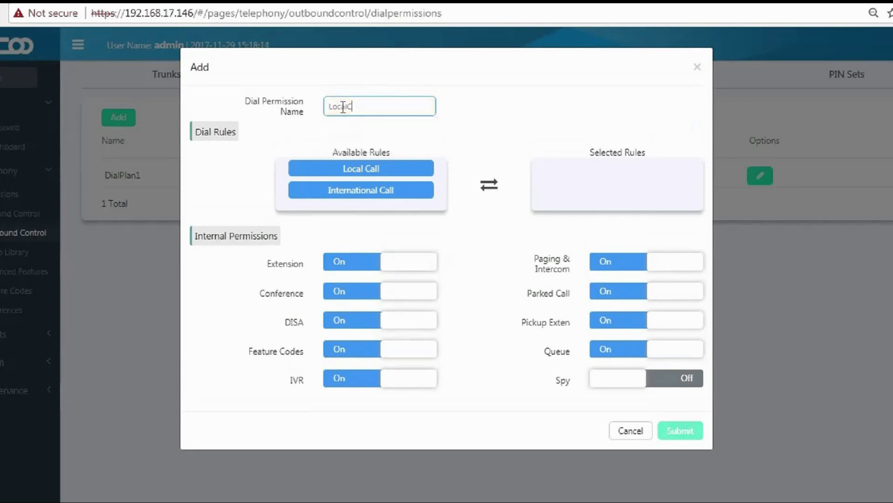
pyautogui.click(330, 131)
# Add the Local Call rule to LocalCall, review the internal permissions, and submit.
pyautogui.moveTo(352, 168); pyautogui.dragTo(600, 171)
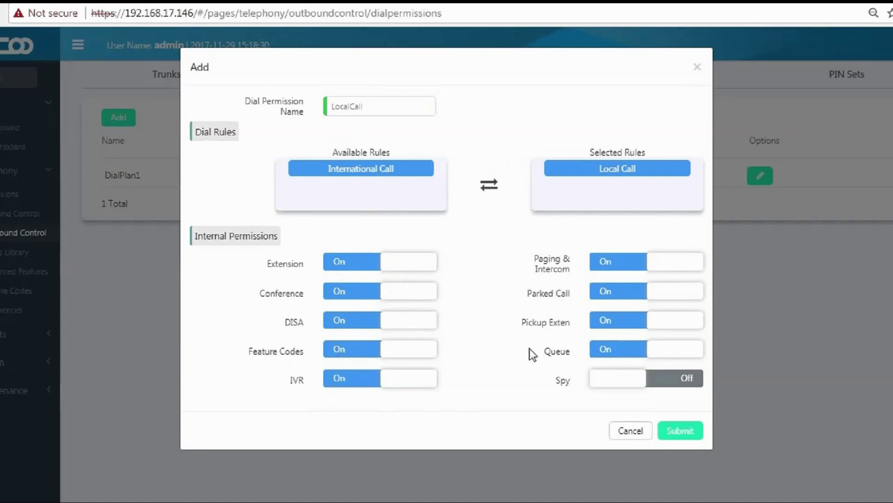
pyautogui.tripleClick(540, 260)
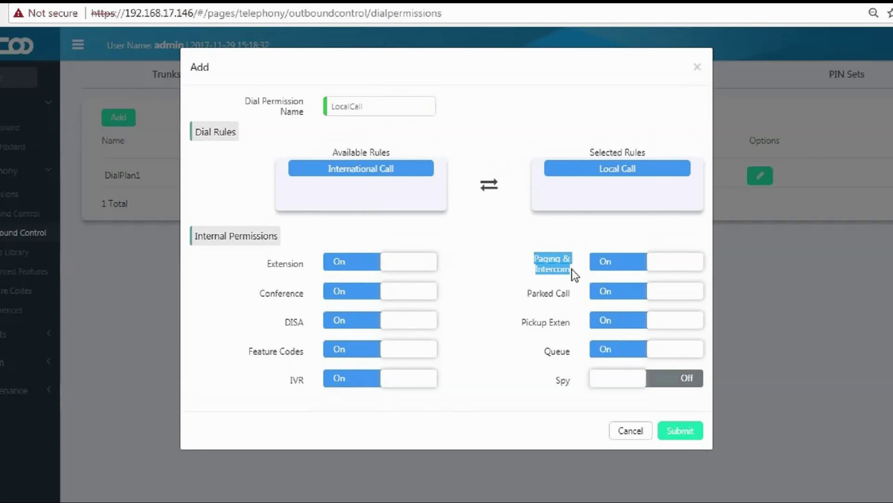
pyautogui.doubleClick(531, 294)
pyautogui.moveTo(559, 296); pyautogui.dragTo(570, 295)
pyautogui.moveTo(533, 323); pyautogui.dragTo(574, 326)
pyautogui.moveTo(544, 352); pyautogui.dragTo(567, 352)
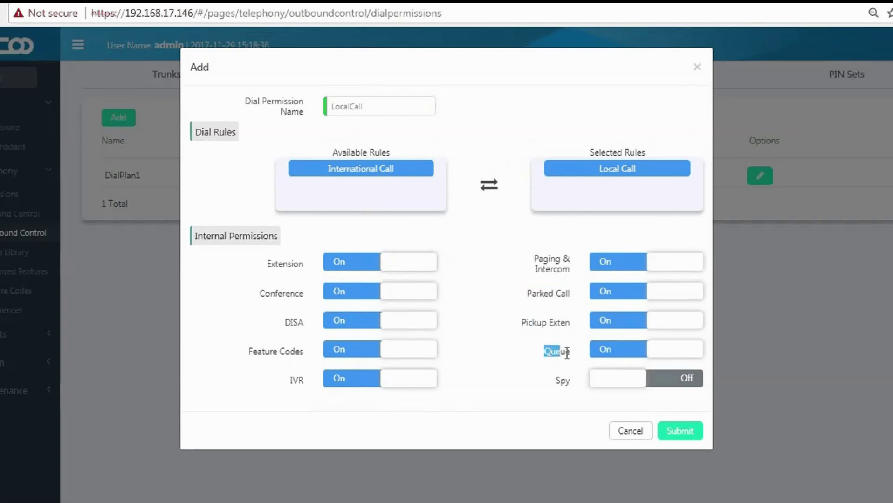
pyautogui.click(538, 386)
pyautogui.click(676, 435)
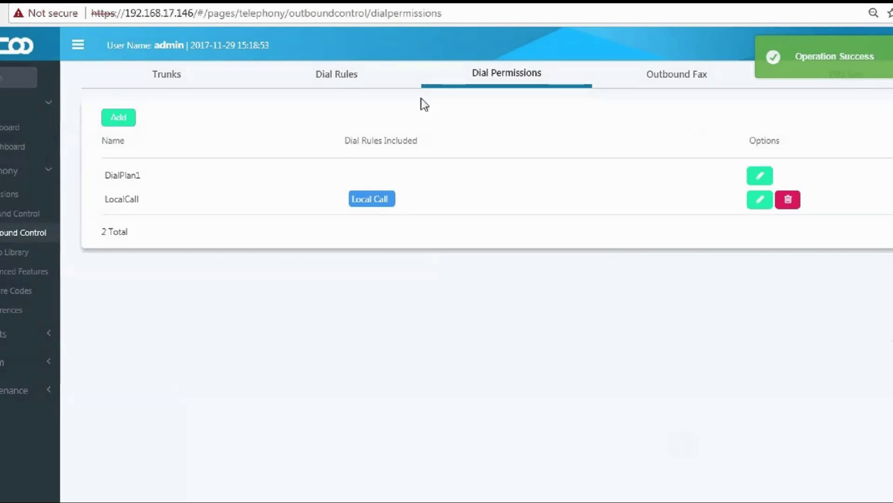
# Create and save an InternationalCall permission holding only the International Call rule.
pyautogui.click(117, 119)
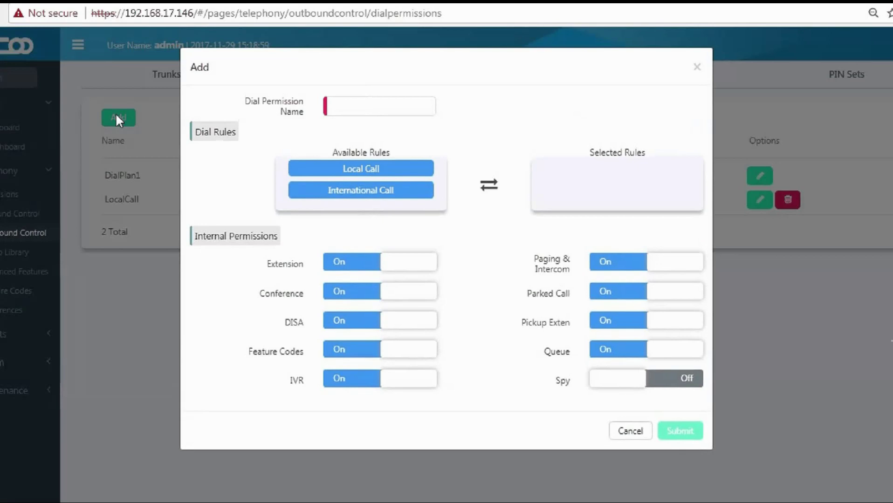
pyautogui.moveTo(386, 190); pyautogui.dragTo(608, 178)
pyautogui.click(394, 105)
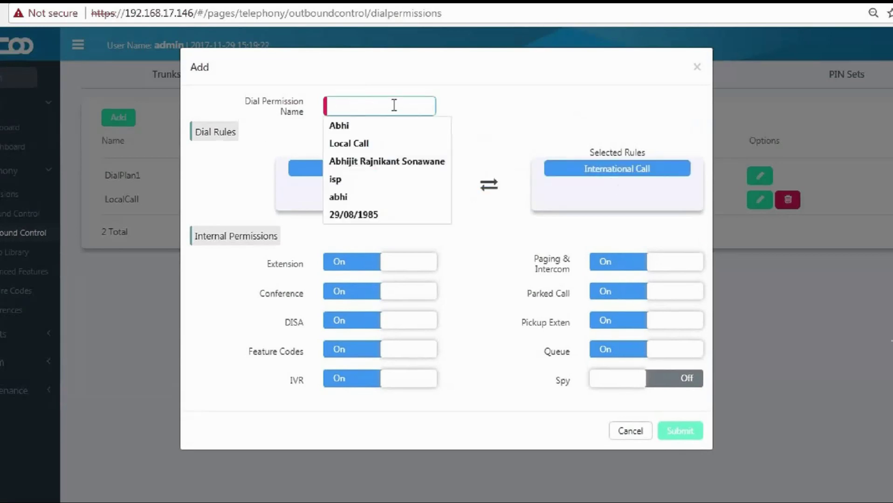
pyautogui.write('IN')
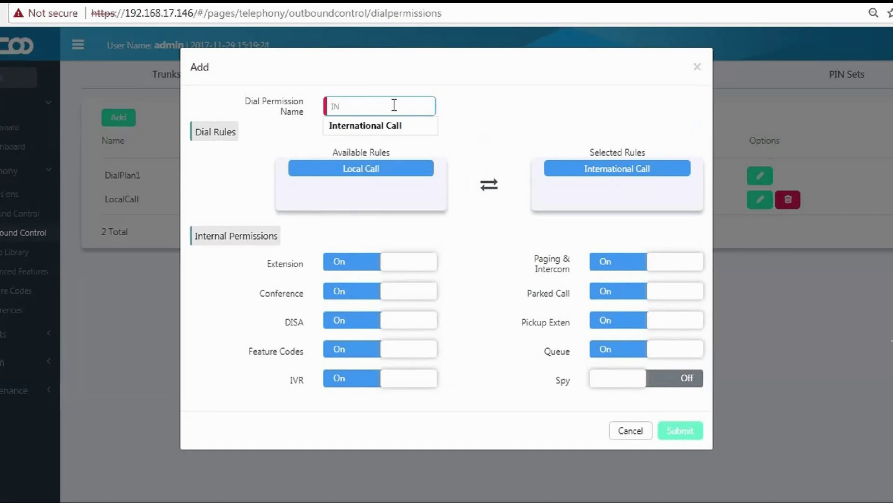
pyautogui.press('Down')
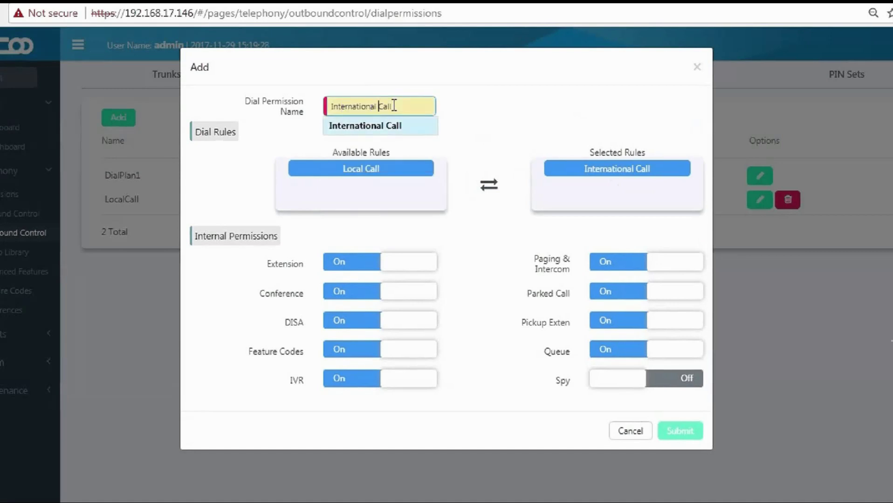
pyautogui.press('Return')
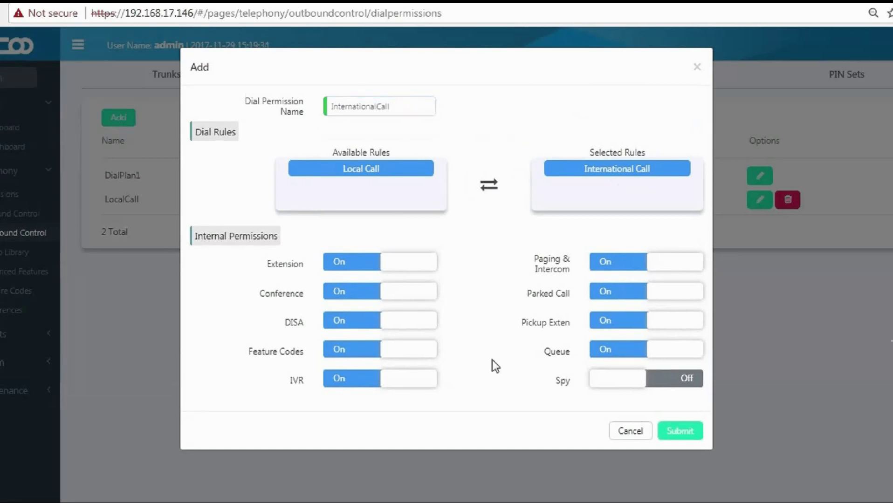
pyautogui.click(676, 432)
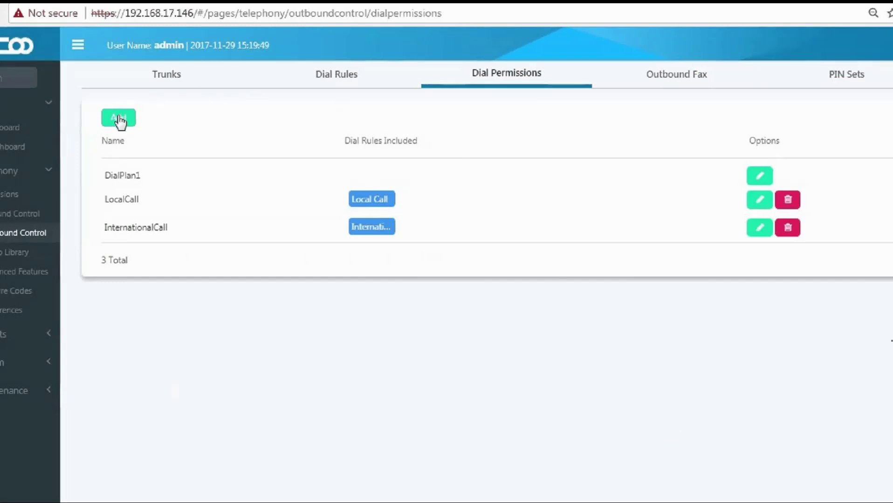
# Create and save internationalLocal with both the Local Call and International Call rules.
pyautogui.click(118, 118)
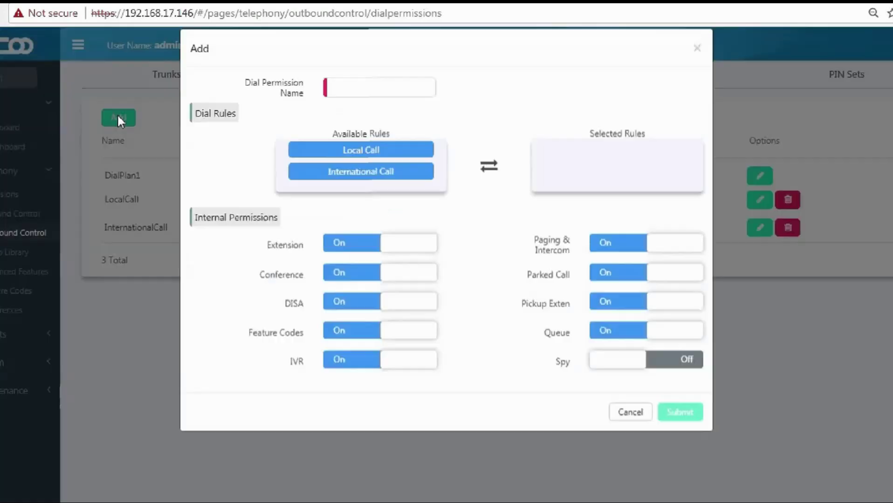
pyautogui.click(354, 107)
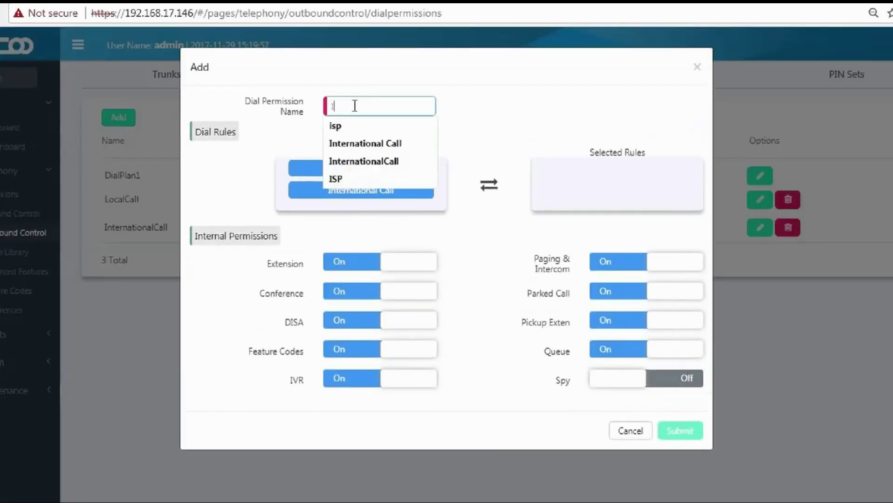
pyautogui.write('IN&')
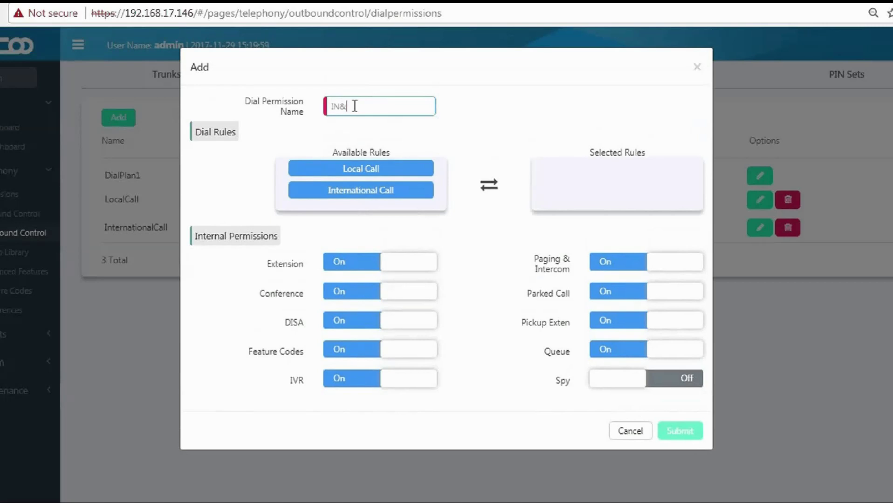
pyautogui.write('Local')
pyautogui.moveTo(370, 171); pyautogui.dragTo(540, 185)
pyautogui.moveTo(409, 170); pyautogui.dragTo(652, 196)
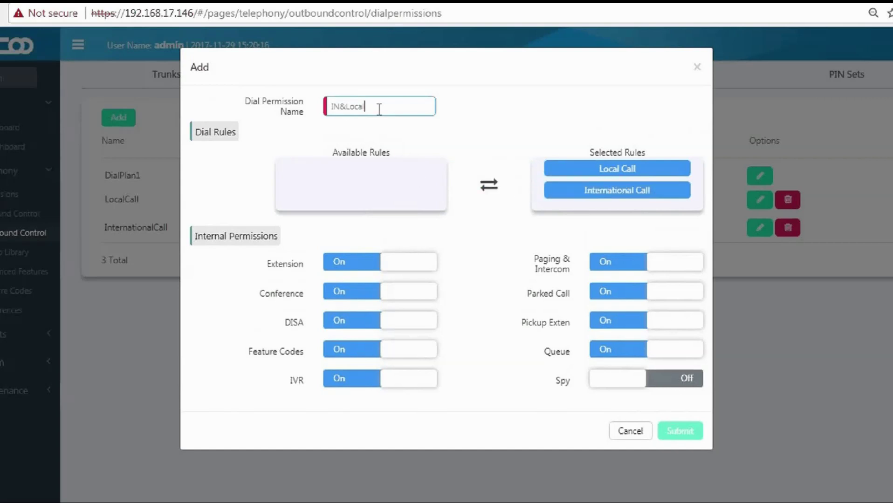
pyautogui.press('BackSpace')
pyautogui.press('BackSpace')
pyautogui.press('BackSpace')
pyautogui.press('BackSpace')
pyautogui.press('BackSpace')
pyautogui.press('BackSpace')
pyautogui.press('BackSpace')
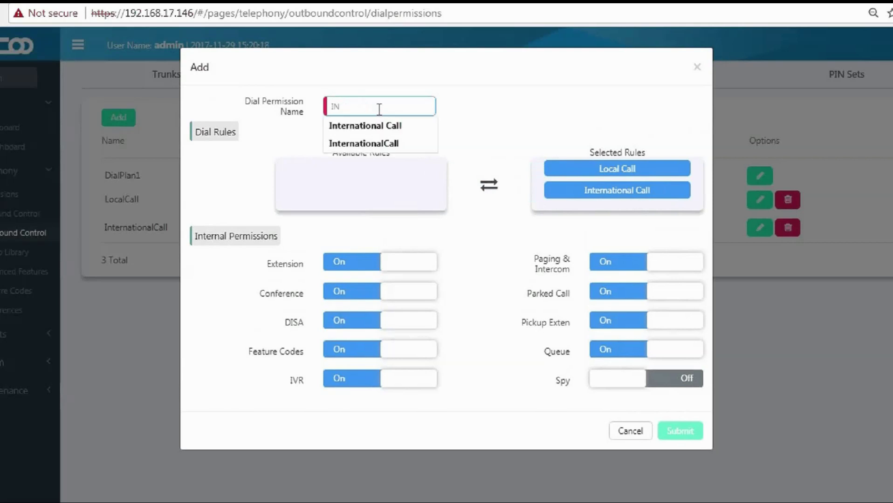
pyautogui.write('internationalLocal')
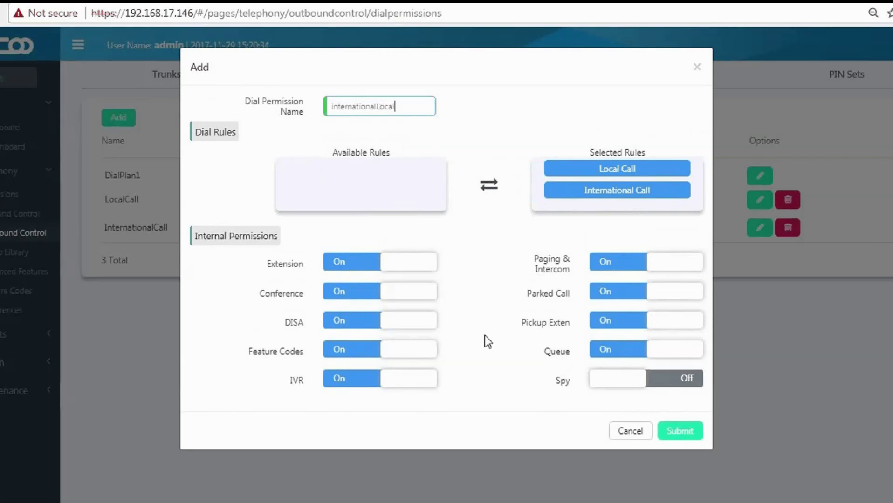
pyautogui.click(673, 434)
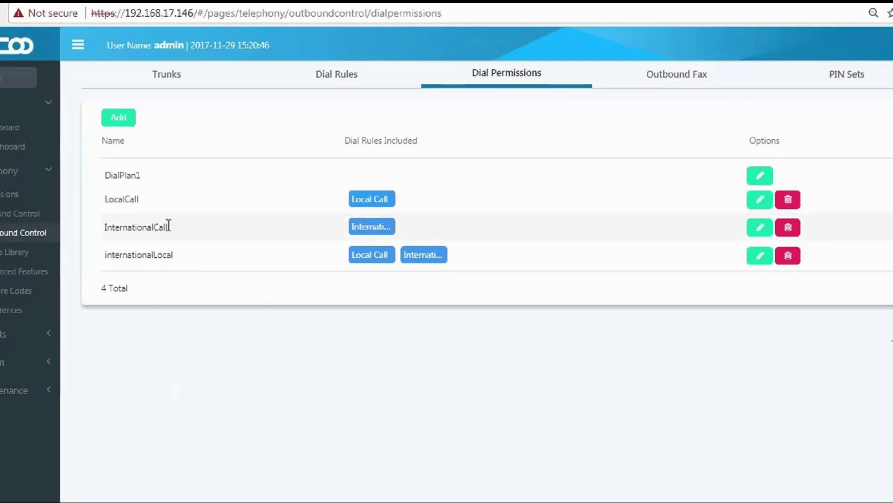
# Check the new internationalLocal entry, then go to the Outbound Fax settings.
pyautogui.moveTo(178, 256); pyautogui.dragTo(102, 257)
pyautogui.click(102, 257)
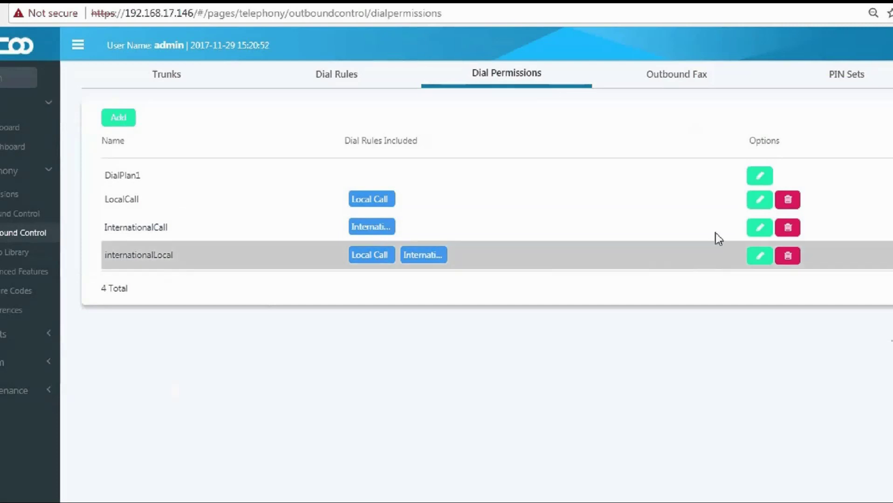
pyautogui.click(682, 83)
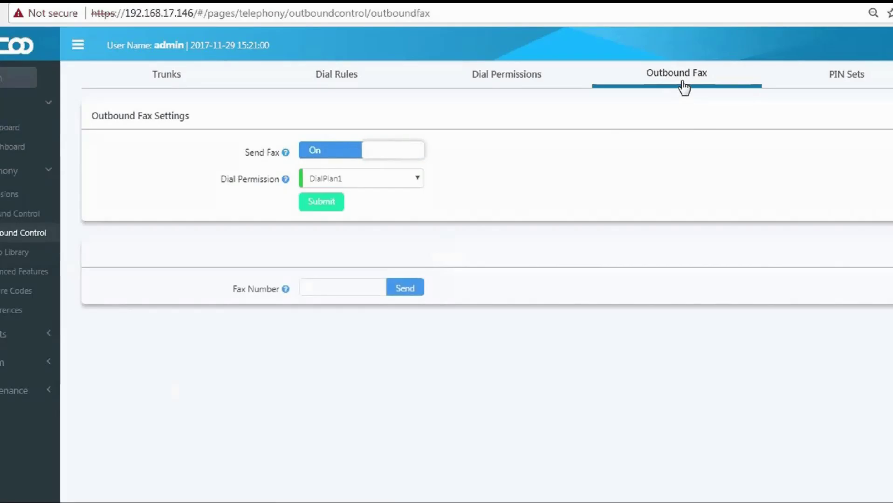
# Save Outbound Fax with the InternationalLocal dial permission, then go to Extensions.
pyautogui.moveTo(285, 157)
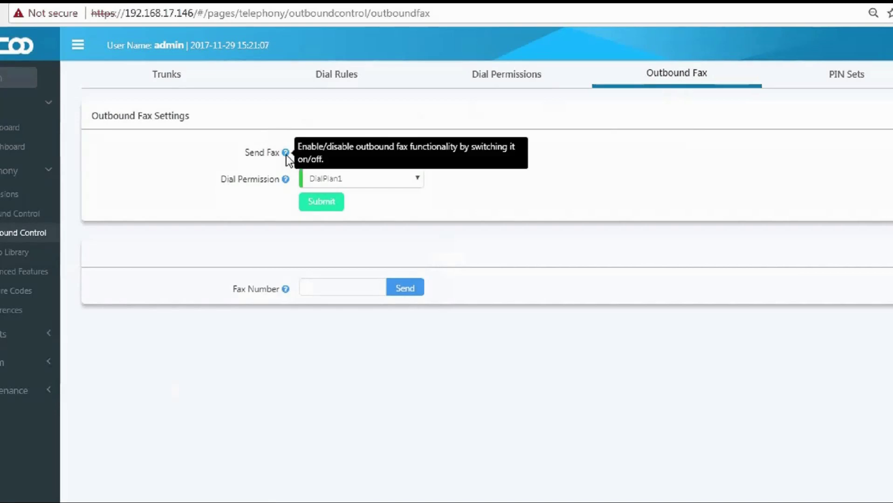
pyautogui.click(327, 178)
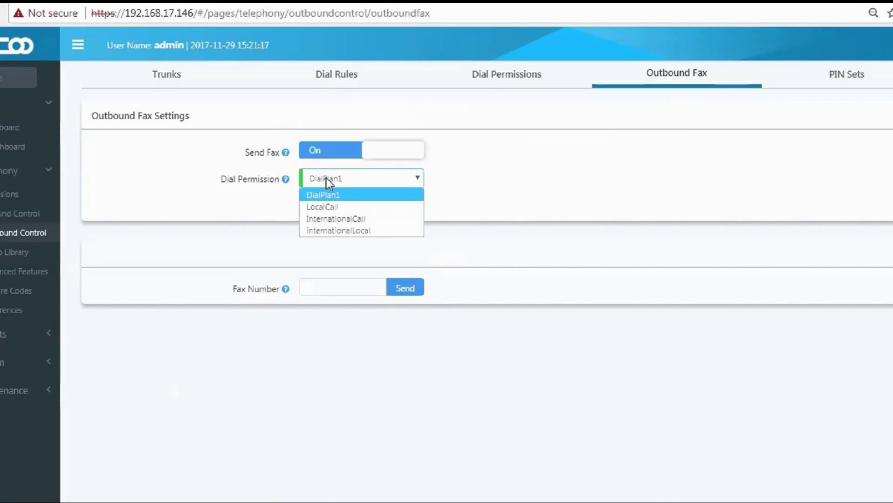
pyautogui.click(338, 230)
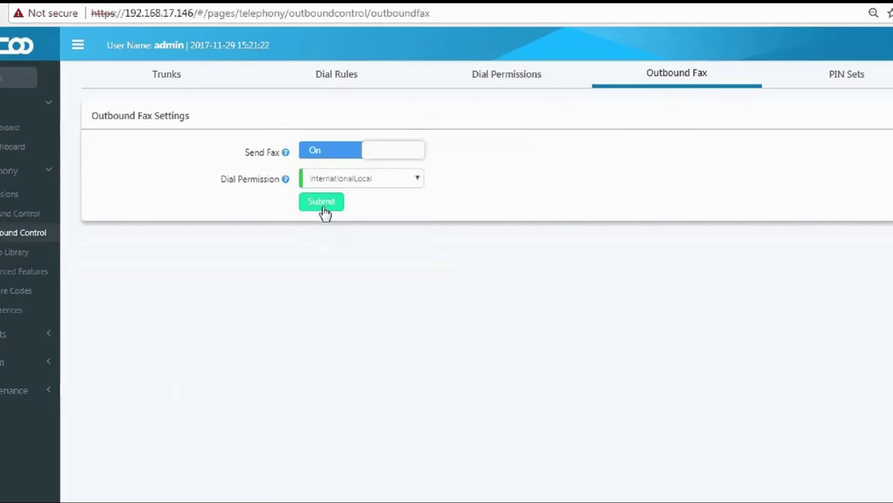
pyautogui.click(322, 202)
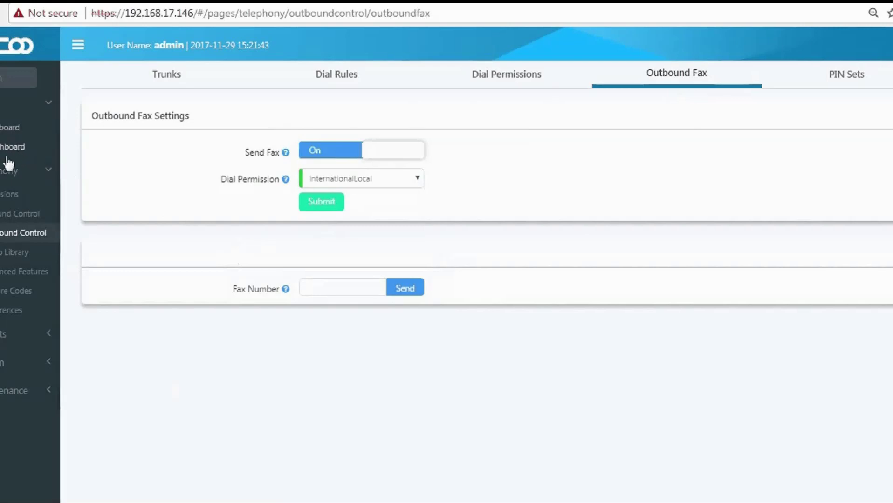
pyautogui.click(4, 205)
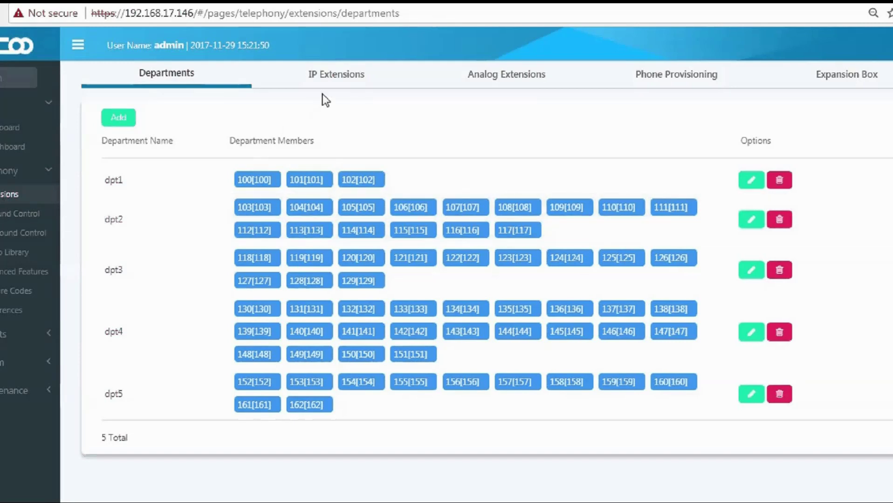
# Change IP extension 100's dial permission to internationalLocal and confirm it in the list.
pyautogui.click(335, 84)
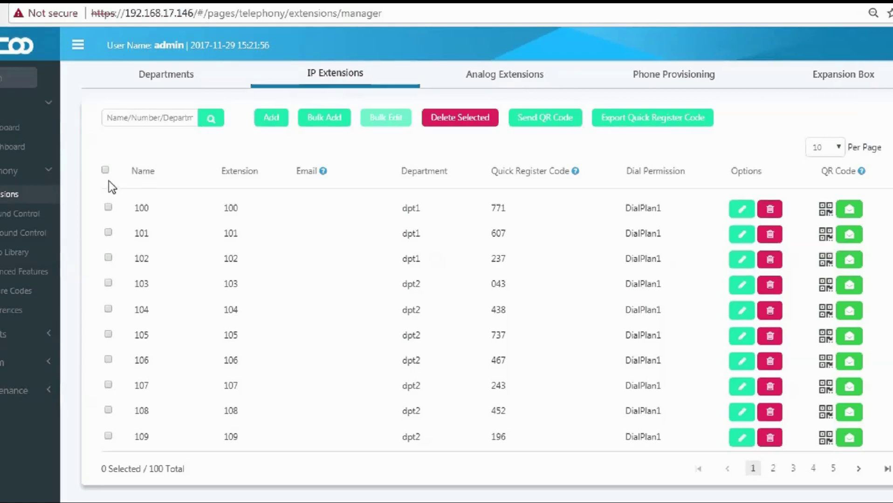
pyautogui.click(111, 208)
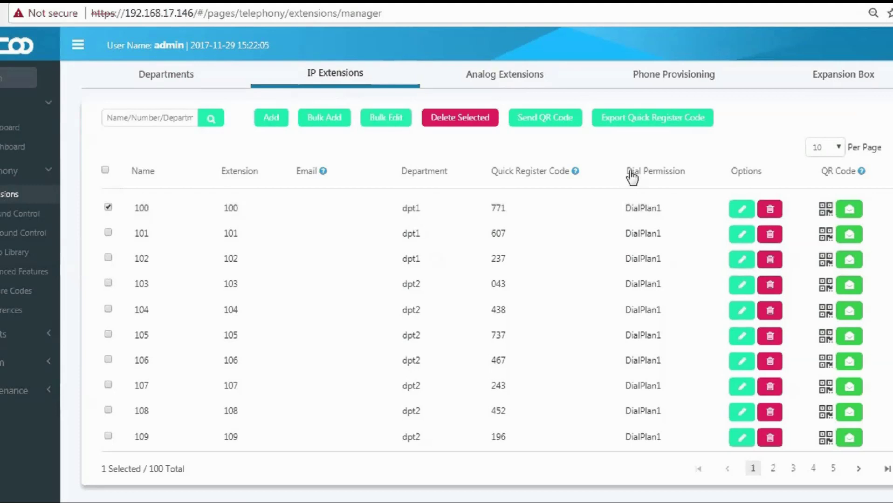
pyautogui.moveTo(620, 170); pyautogui.dragTo(688, 173)
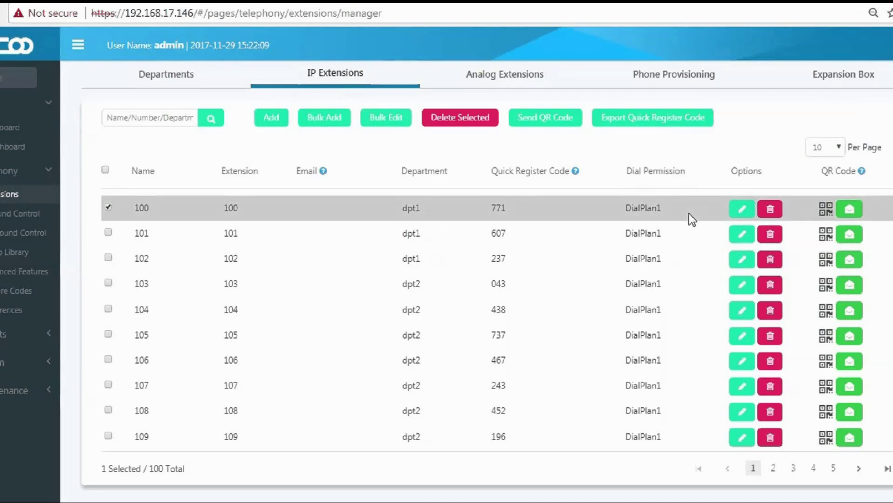
pyautogui.click(739, 209)
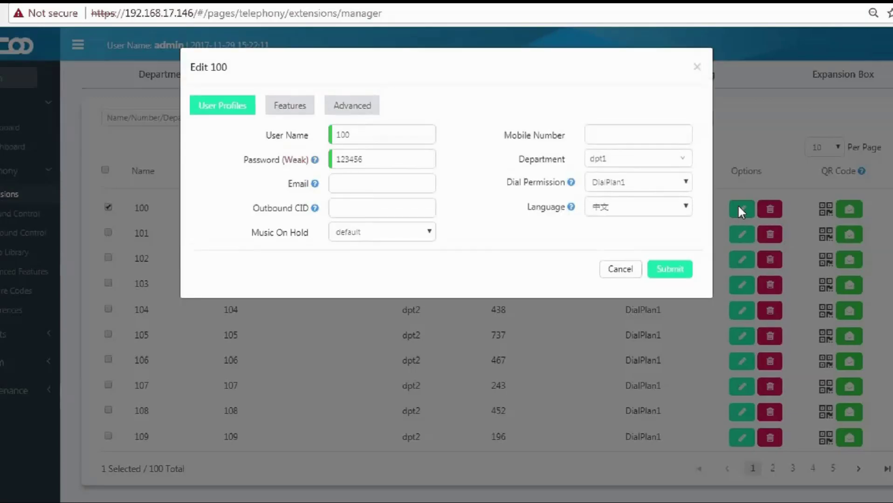
pyautogui.moveTo(506, 182); pyautogui.dragTo(565, 184)
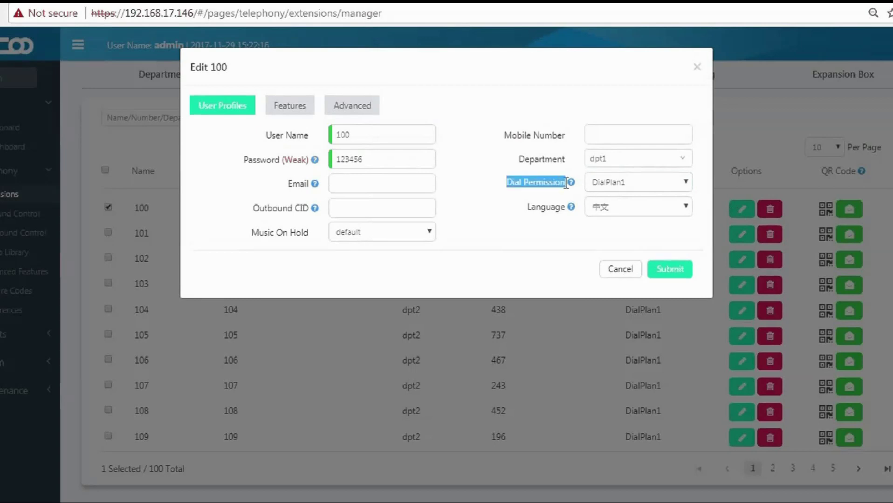
pyautogui.click(618, 183)
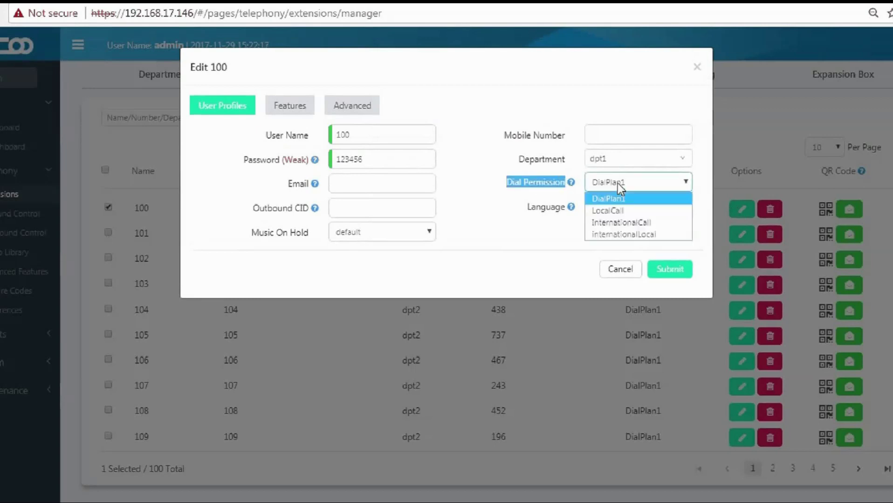
pyautogui.click(636, 234)
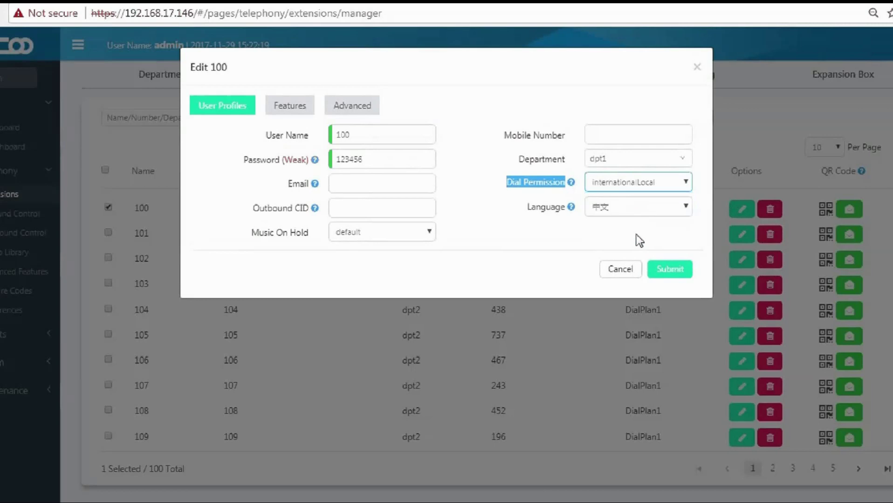
pyautogui.click(681, 270)
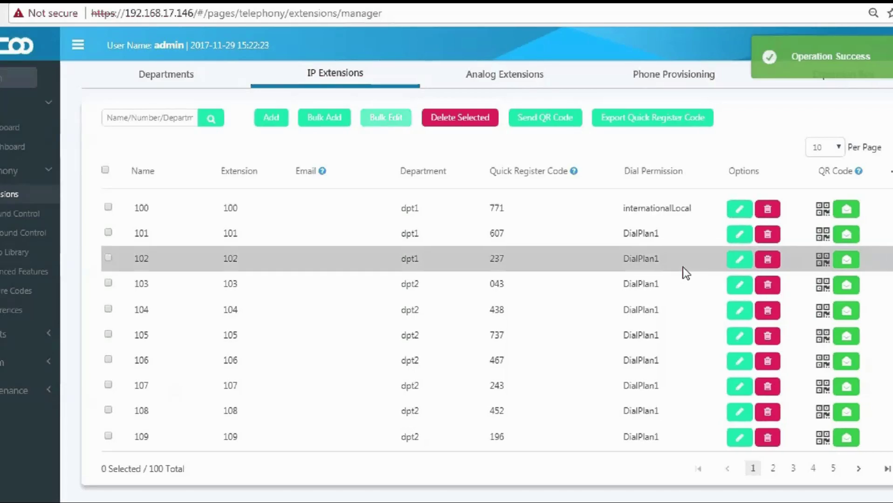
pyautogui.moveTo(620, 207); pyautogui.dragTo(688, 208)
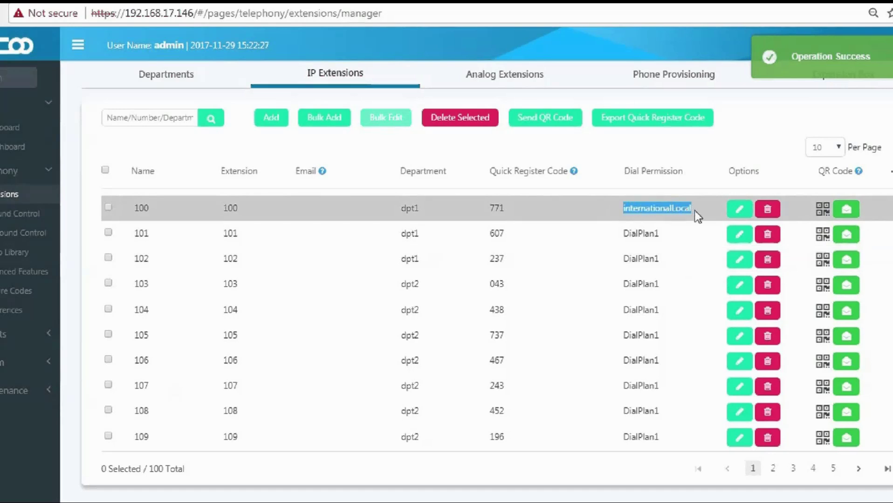
pyautogui.click(694, 210)
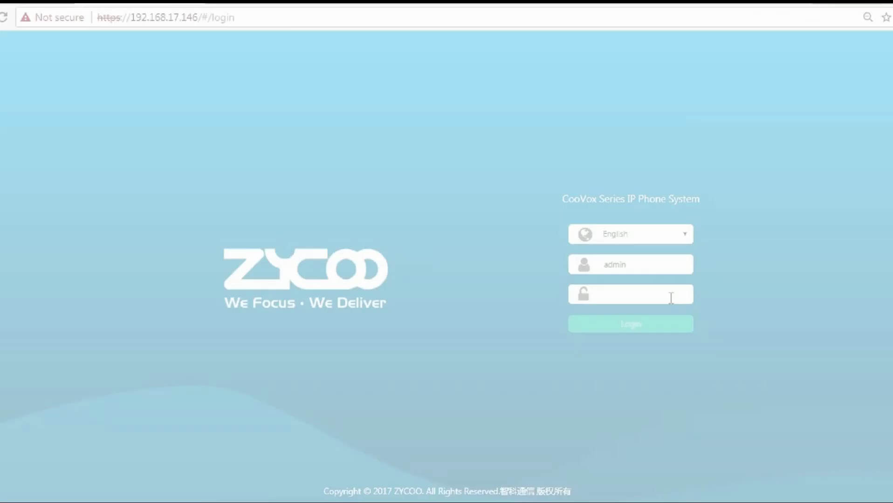
# Log in as admin and open the Conference tab under Advanced Features.
pyautogui.write('adm')
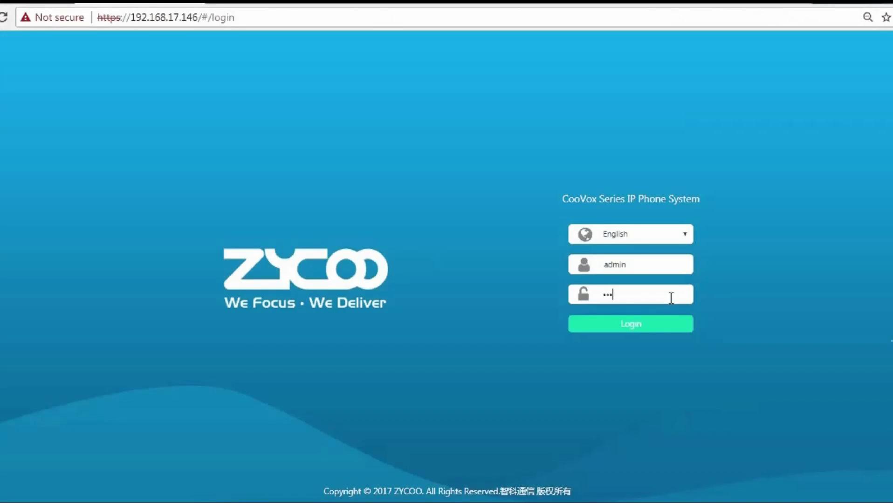
pyautogui.write('in')
pyautogui.press('Return')
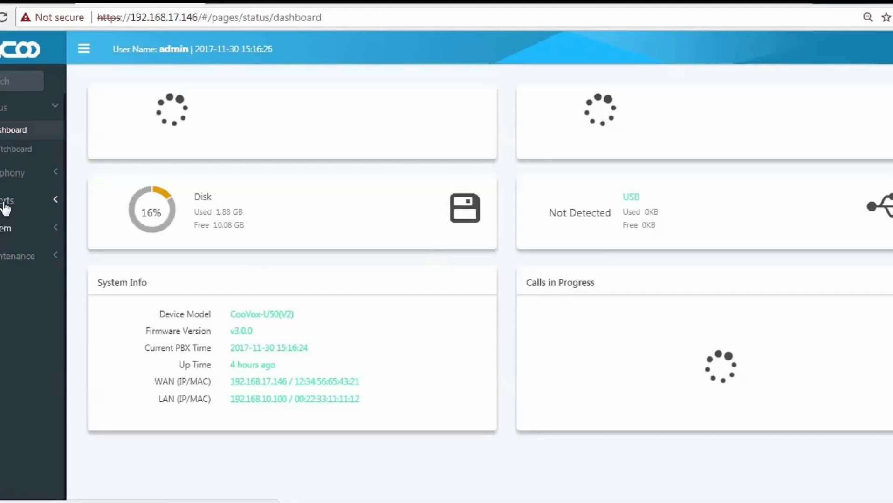
pyautogui.click(7, 180)
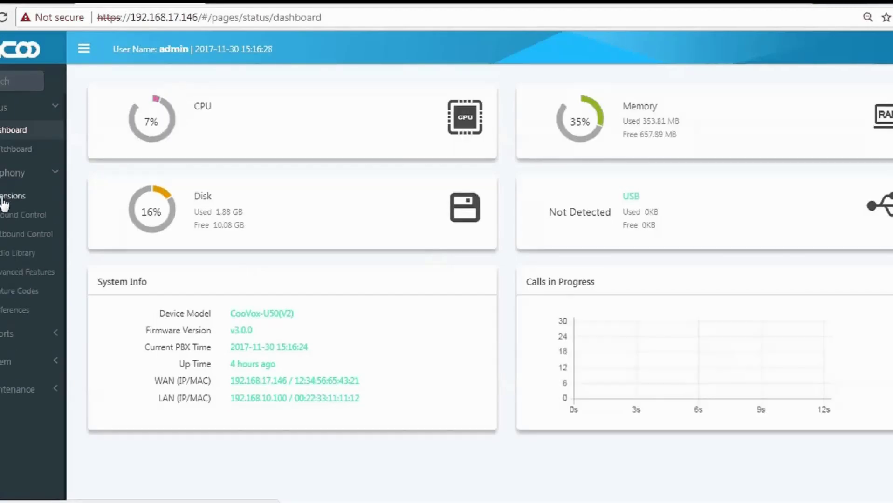
pyautogui.click(9, 280)
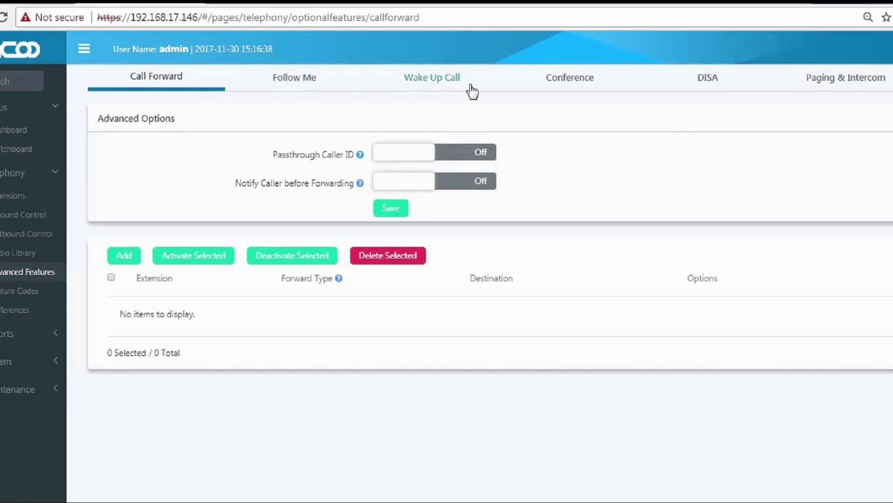
pyautogui.click(569, 78)
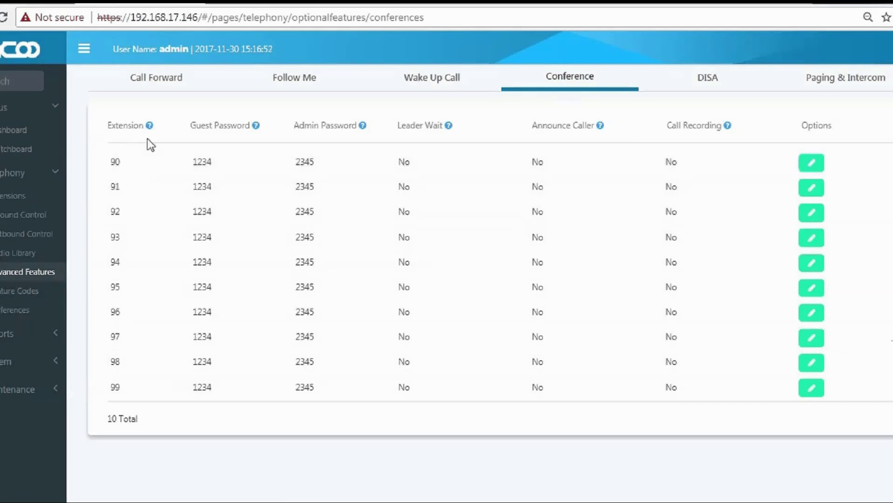
# Review each conference column's help, then edit conference room 90.
pyautogui.moveTo(148, 125)
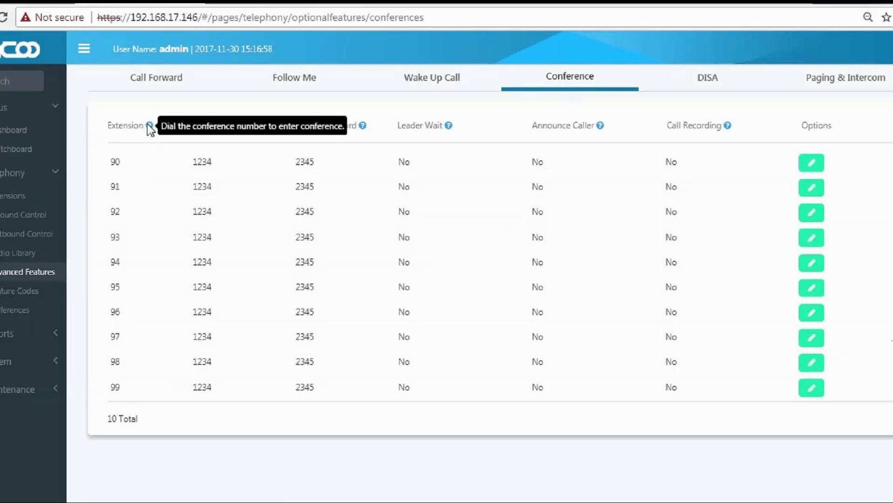
pyautogui.moveTo(255, 124)
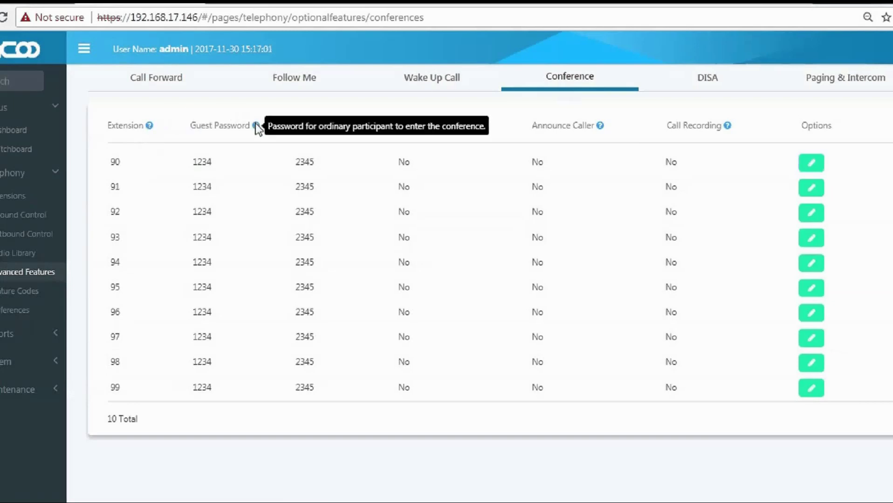
pyautogui.moveTo(362, 125)
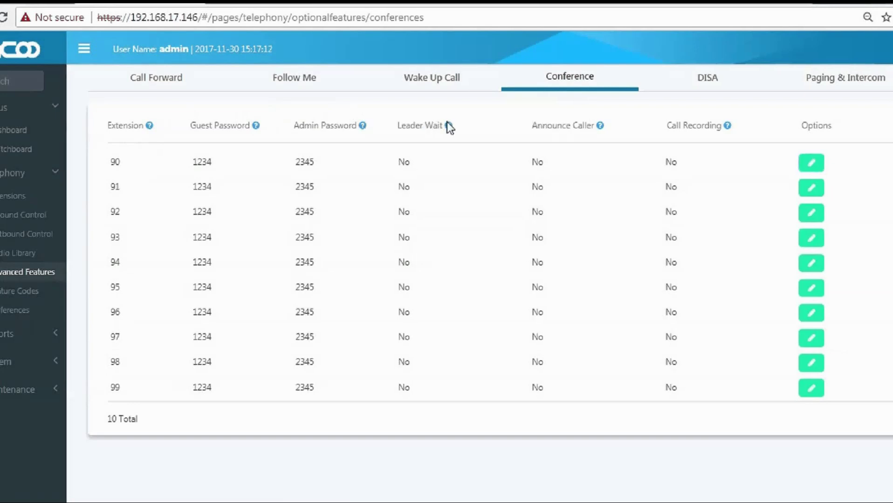
pyautogui.moveTo(450, 127)
pyautogui.moveTo(599, 128)
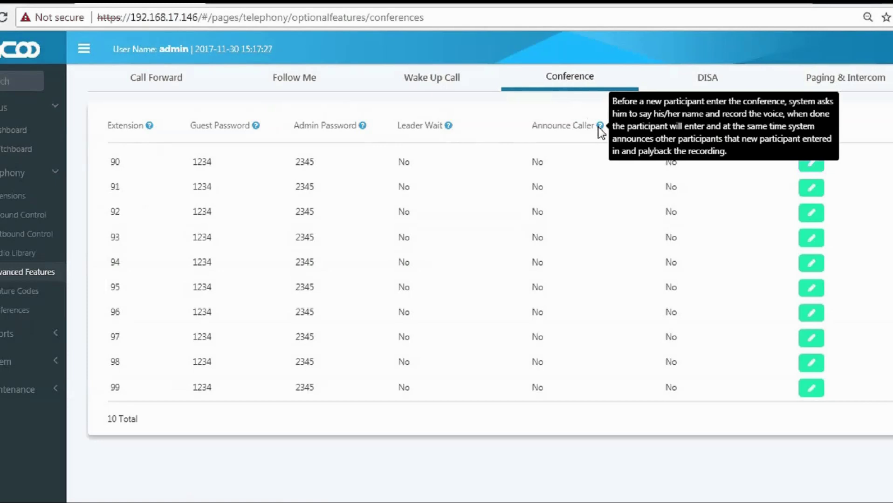
pyautogui.moveTo(725, 127)
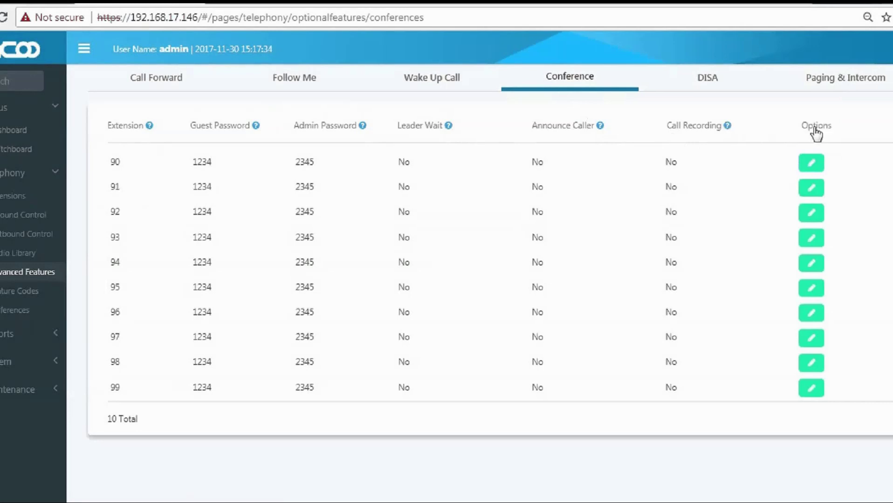
pyautogui.click(811, 164)
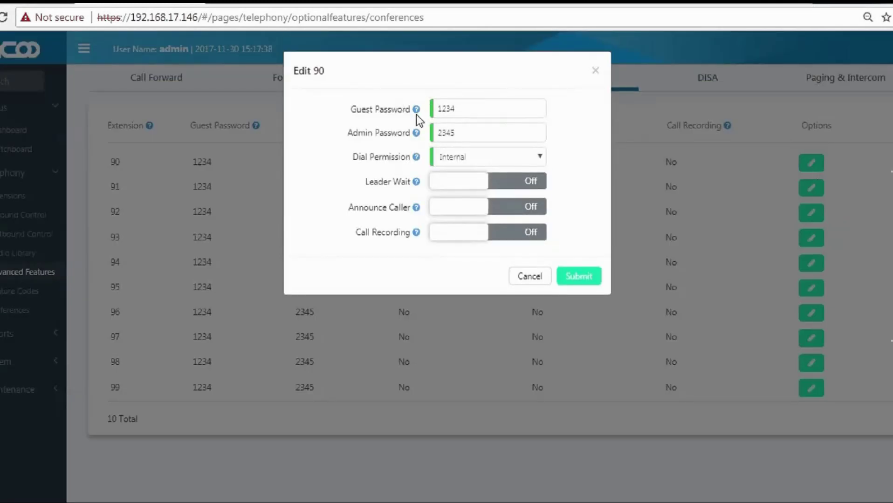
# Switch Leader Wait, Announce Caller and Call Recording to On for room 90 and submit.
pyautogui.moveTo(417, 113)
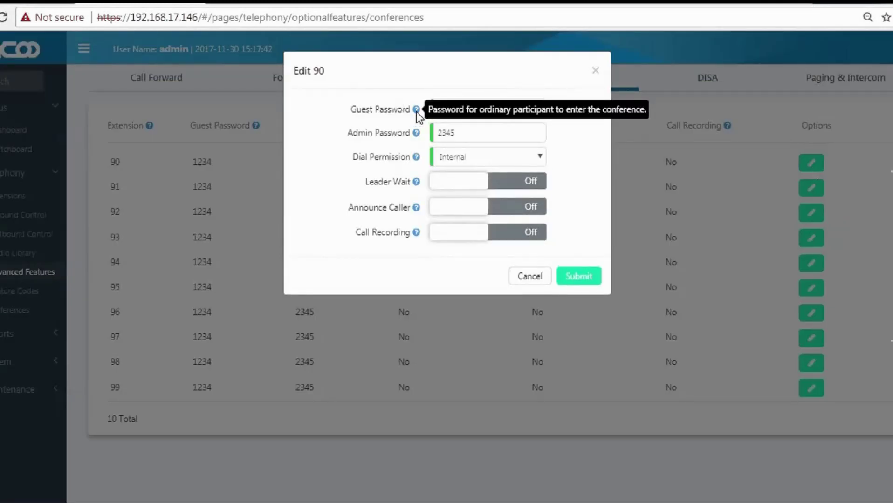
pyautogui.moveTo(418, 136)
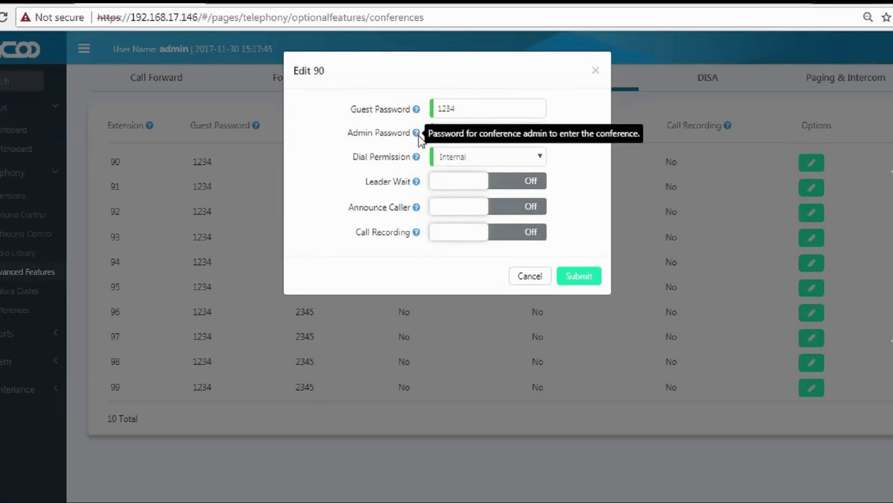
pyautogui.moveTo(418, 160)
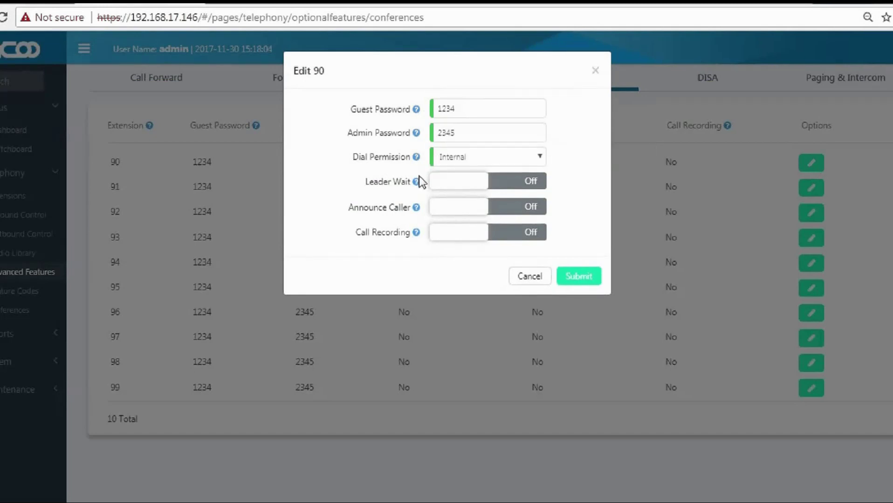
pyautogui.moveTo(418, 183)
pyautogui.click(464, 186)
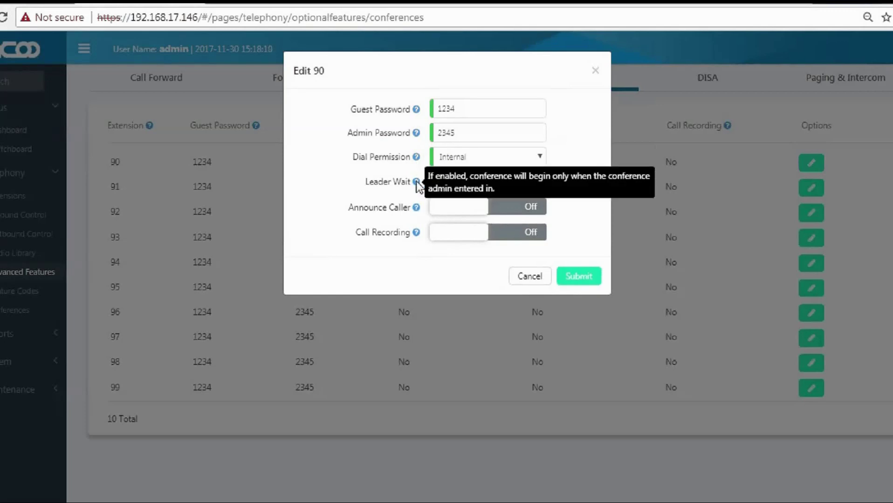
pyautogui.moveTo(420, 215)
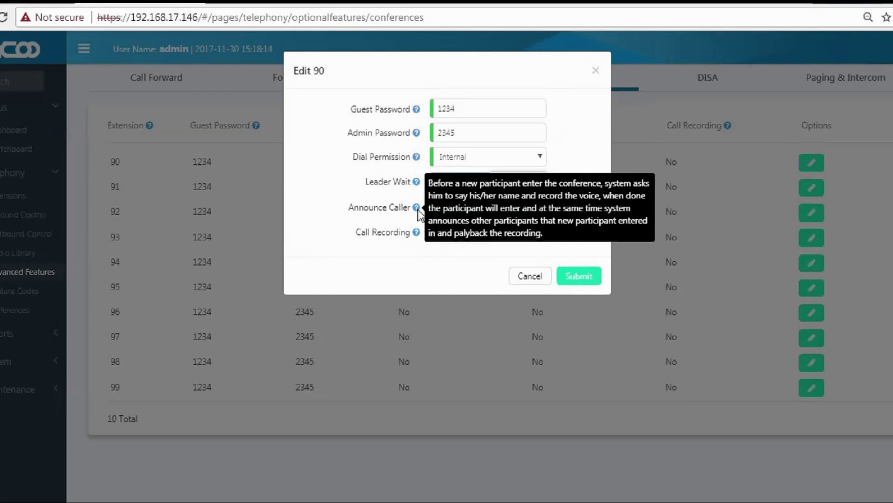
pyautogui.click(459, 210)
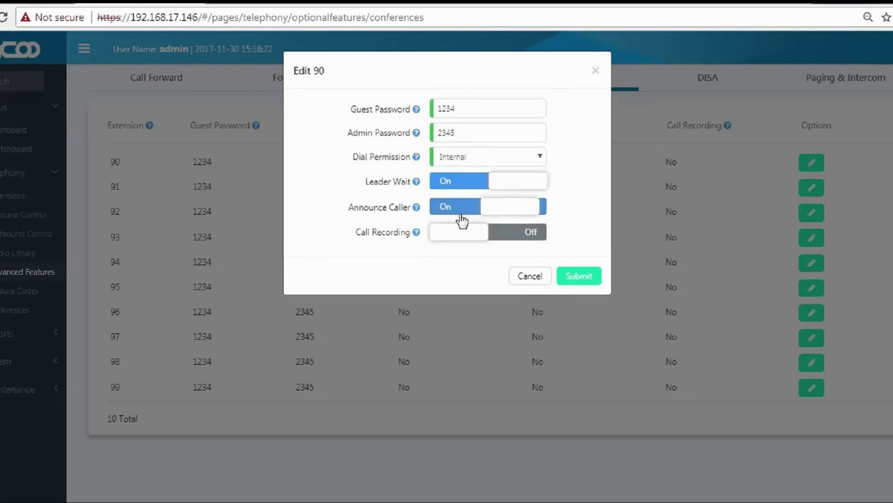
pyautogui.moveTo(418, 235)
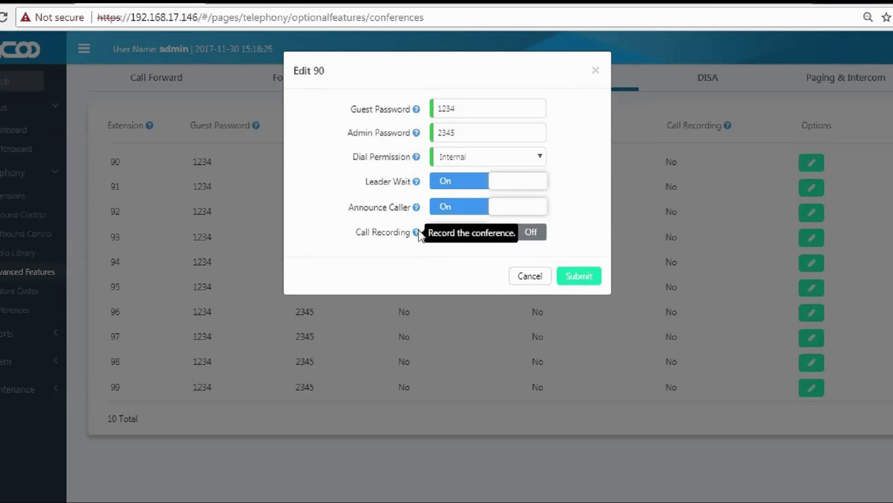
pyautogui.click(453, 234)
pyautogui.click(584, 278)
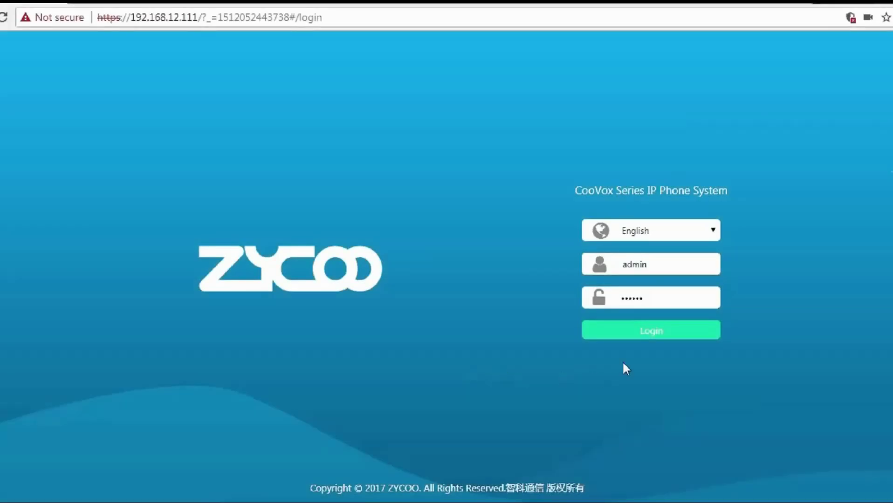
# Log in and open Call Forward under Advanced Features, reviewing its Advanced Options.
pyautogui.click(644, 333)
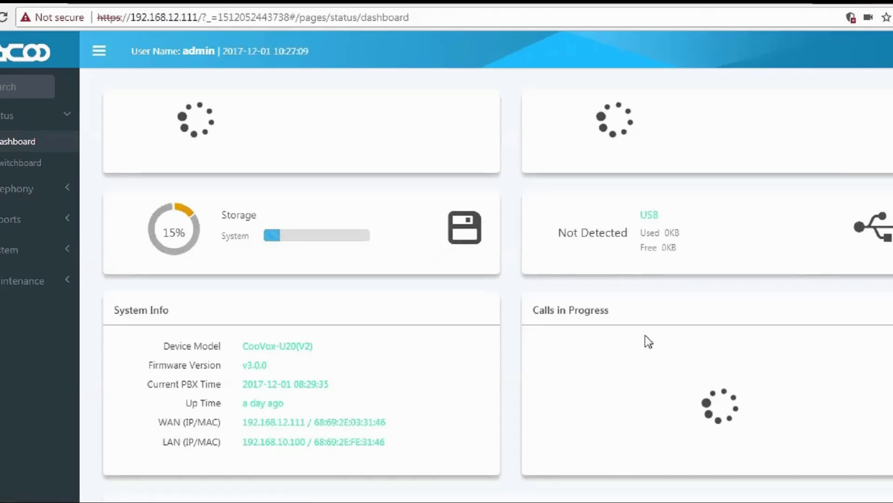
pyautogui.click(13, 195)
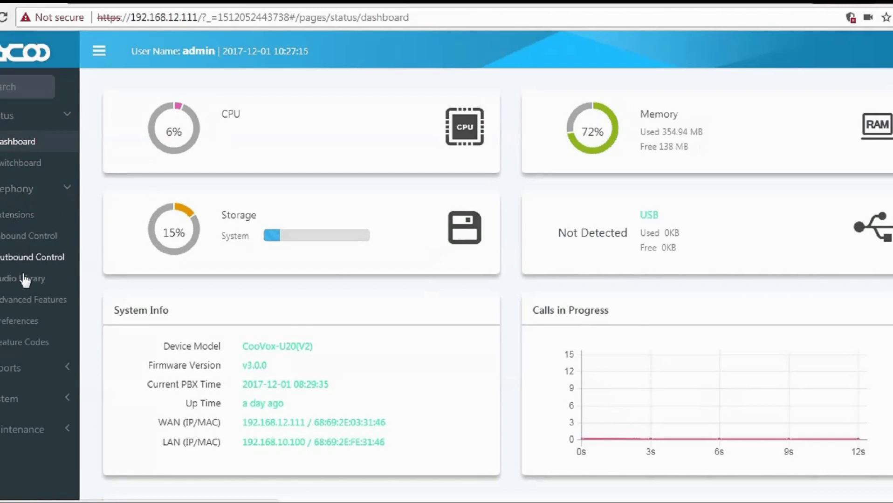
pyautogui.click(28, 305)
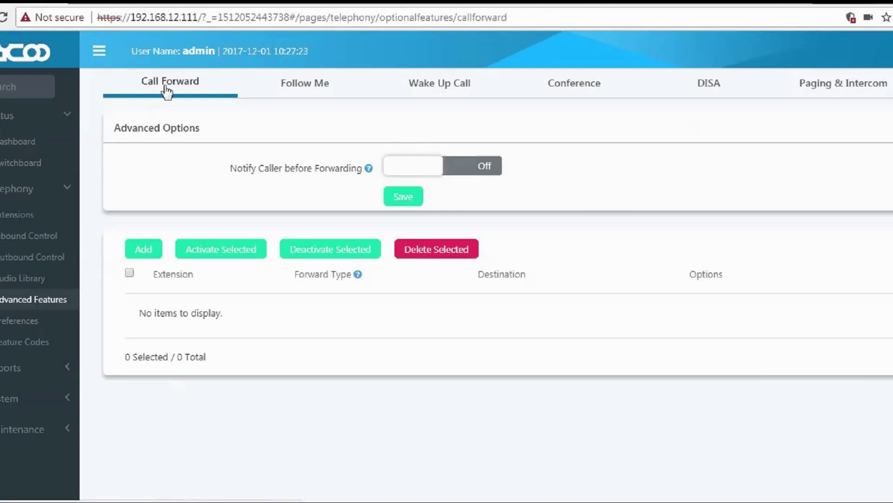
pyautogui.moveTo(113, 129); pyautogui.dragTo(365, 171)
pyautogui.click(213, 174)
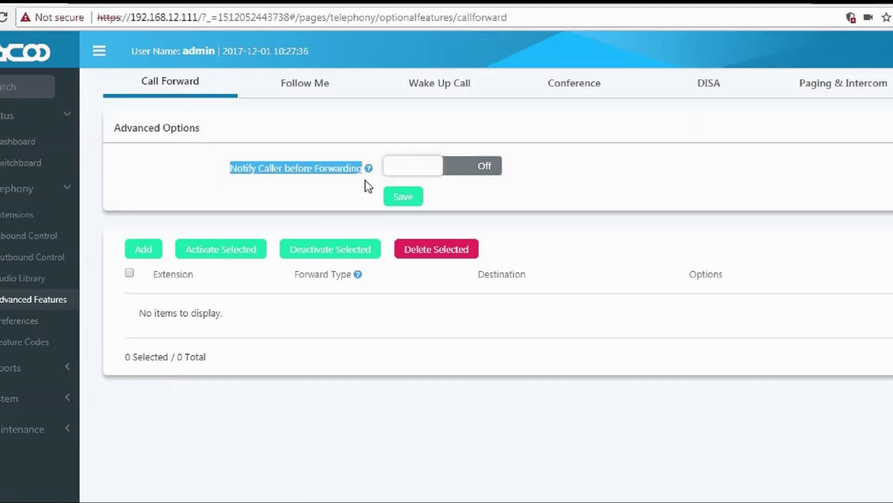
pyautogui.click(365, 172)
pyautogui.moveTo(368, 170)
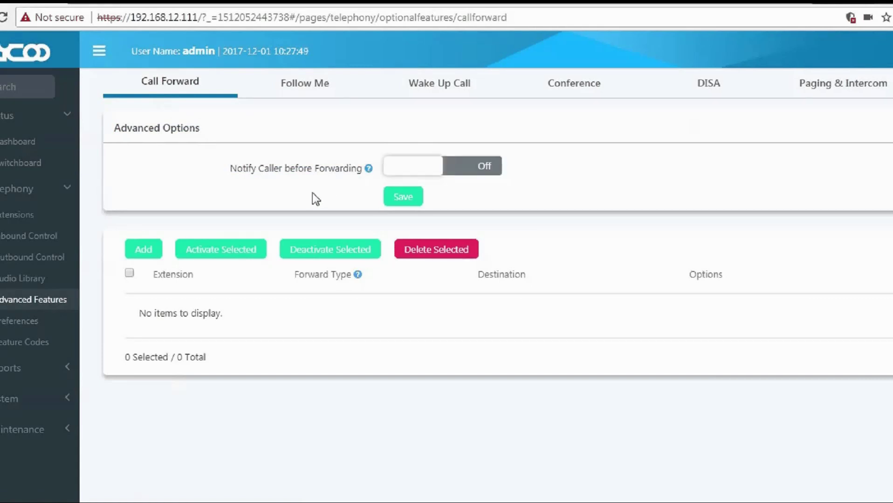
# Add an enabled Forward On Busy rule sending extension 115's calls to 110.
pyautogui.click(145, 258)
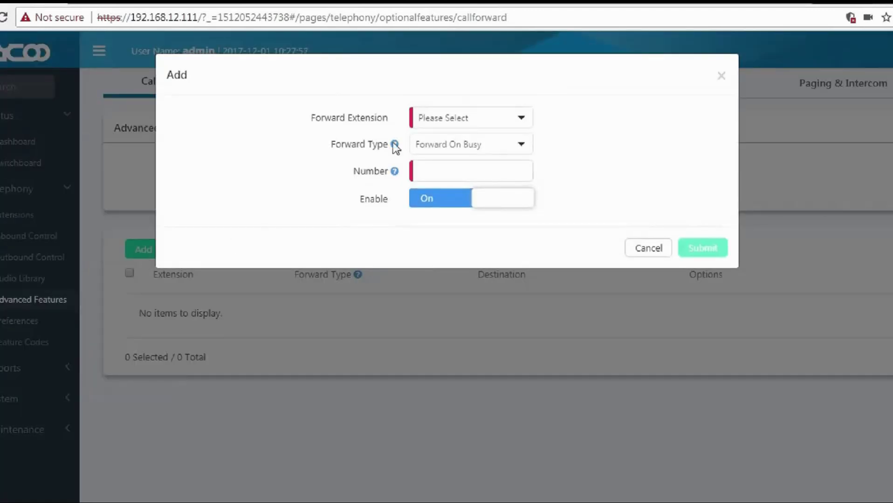
pyautogui.click(442, 120)
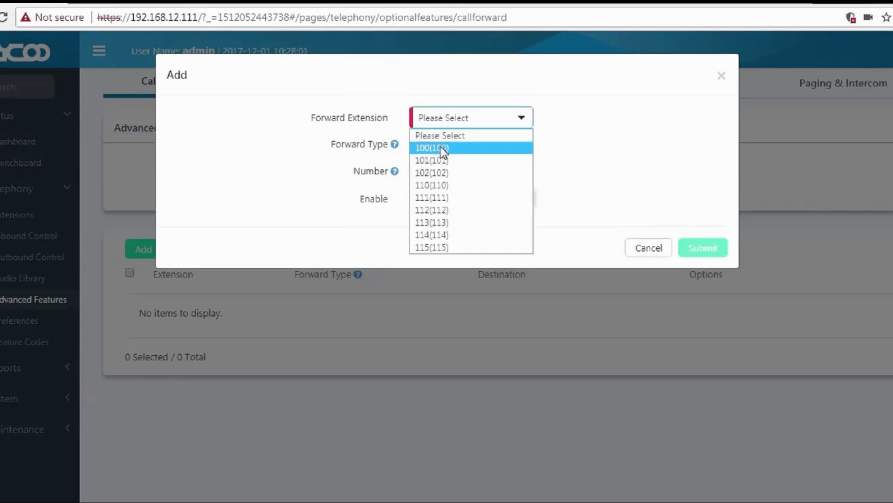
pyautogui.click(448, 247)
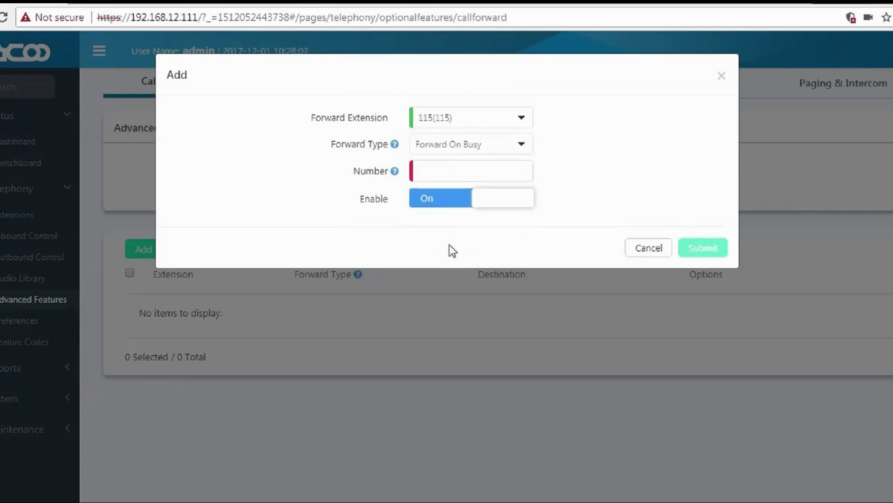
pyautogui.moveTo(395, 173)
pyautogui.moveTo(331, 144); pyautogui.dragTo(387, 143)
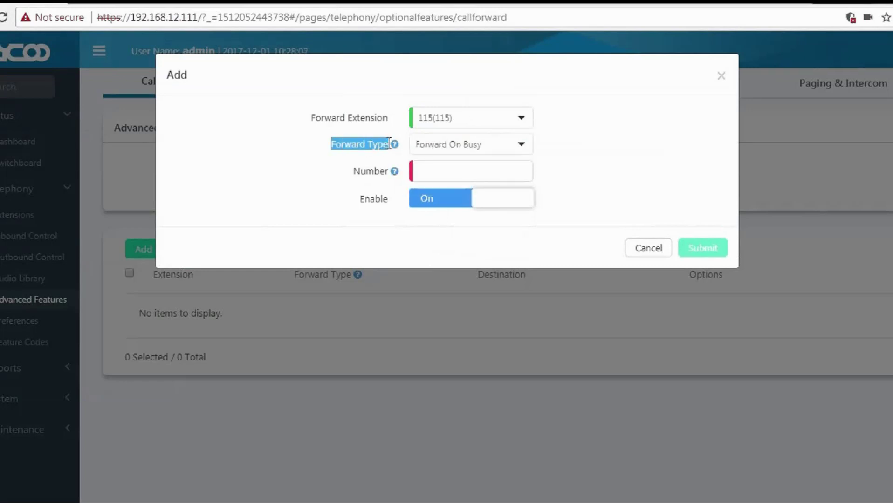
pyautogui.click(390, 137)
pyautogui.moveTo(395, 147)
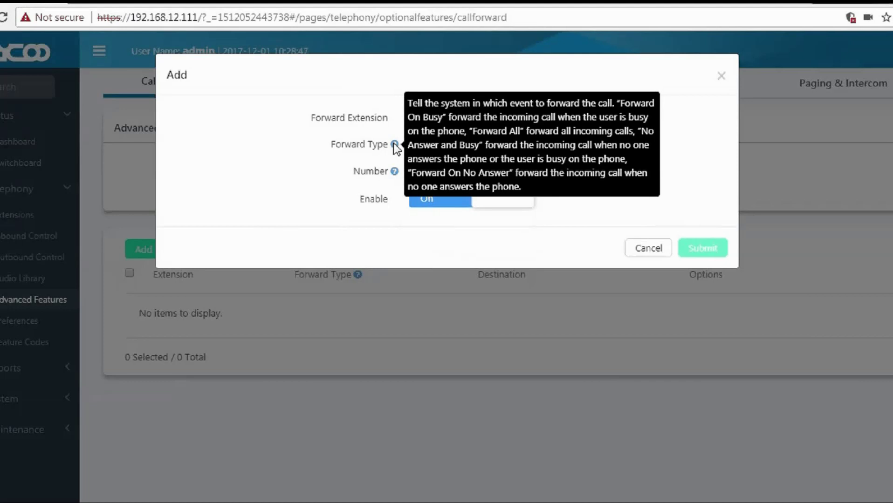
pyautogui.moveTo(353, 171); pyautogui.dragTo(389, 173)
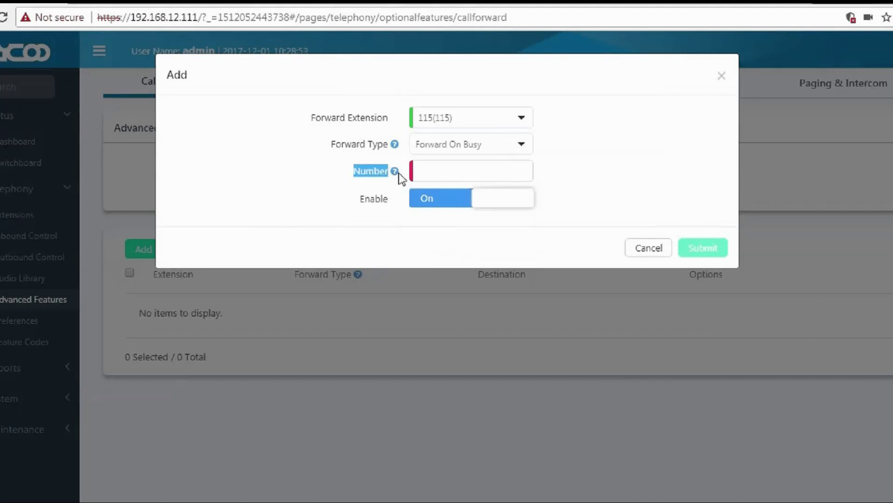
pyautogui.moveTo(395, 172)
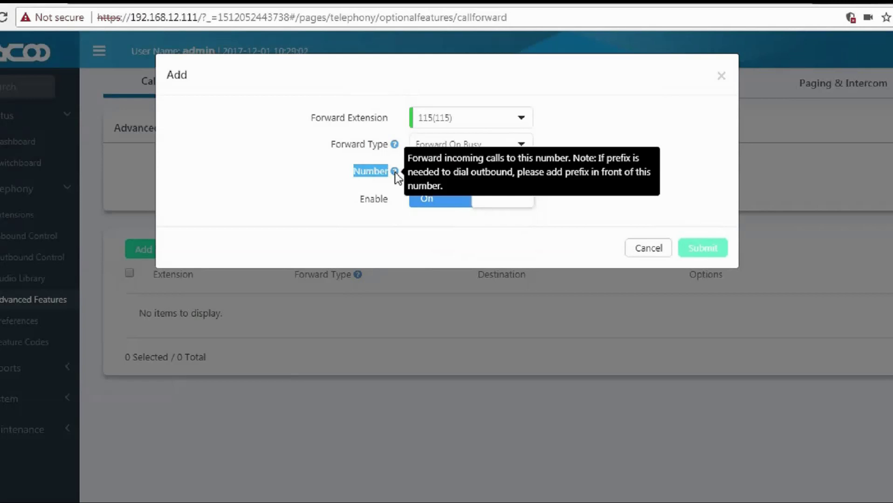
pyautogui.click(427, 171)
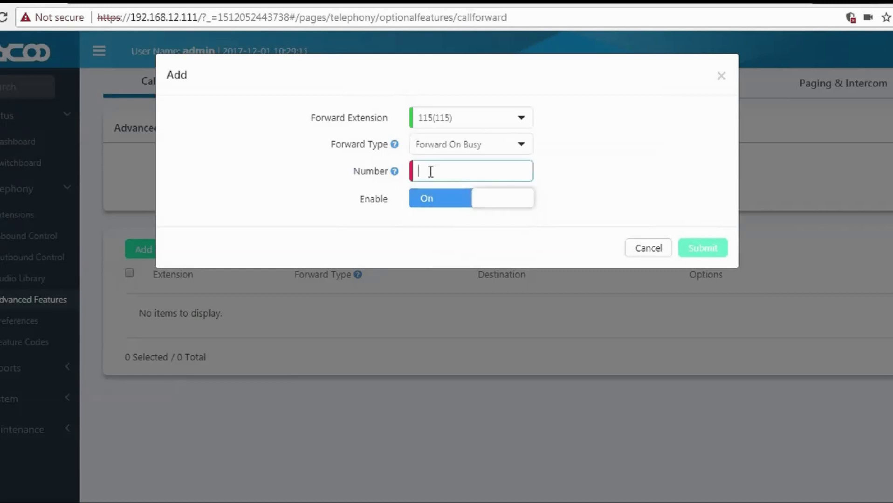
pyautogui.write('110')
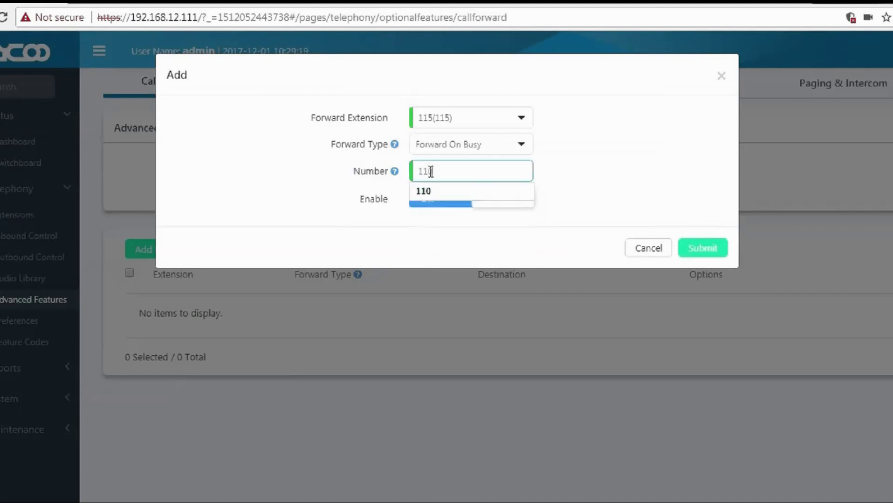
pyautogui.click(435, 193)
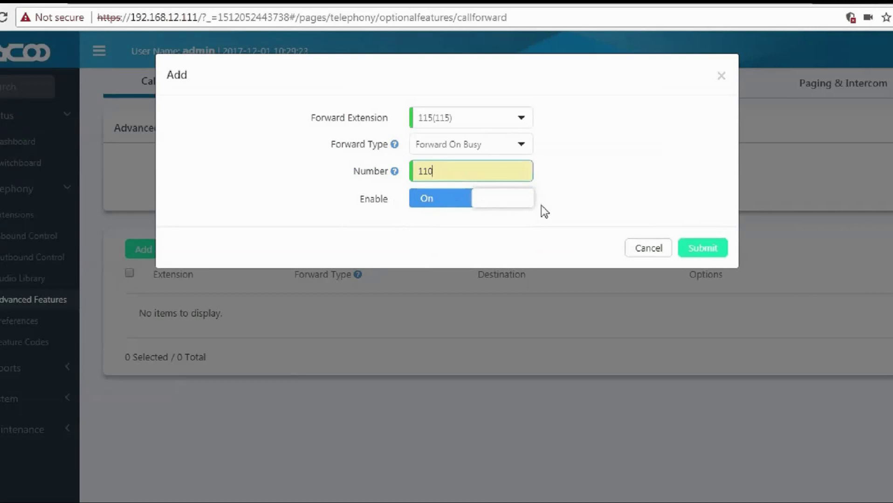
pyautogui.click(699, 249)
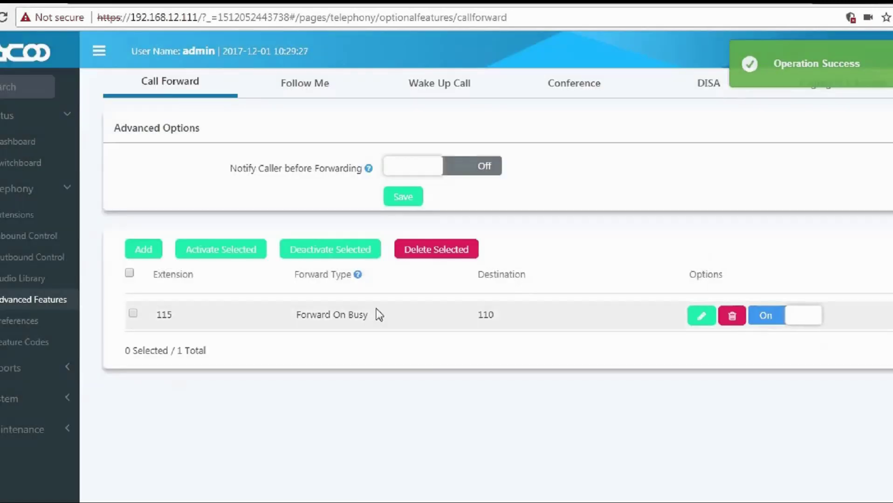
# Select extension 115's busy-forward rule and activate it.
pyautogui.click(132, 313)
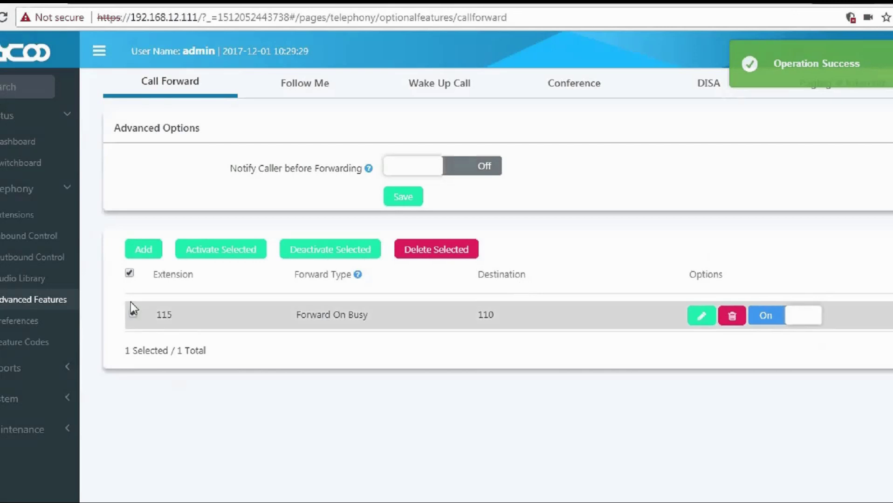
pyautogui.click(237, 254)
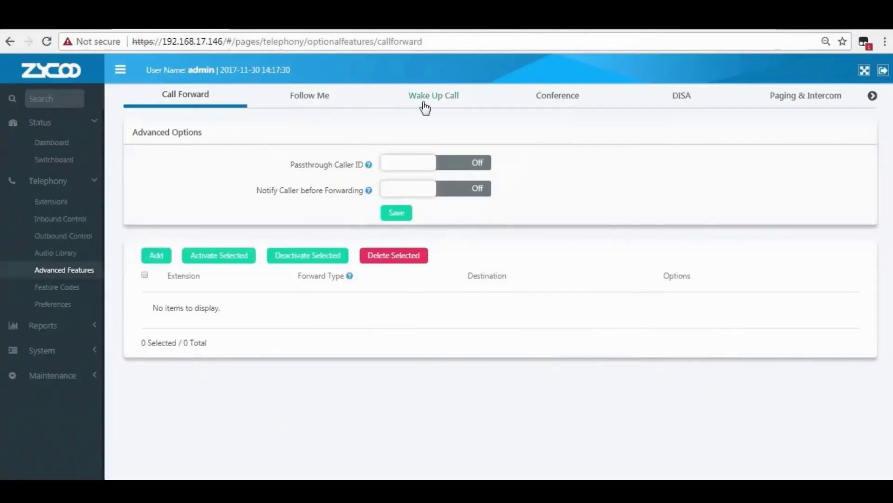
pyautogui.click(428, 101)
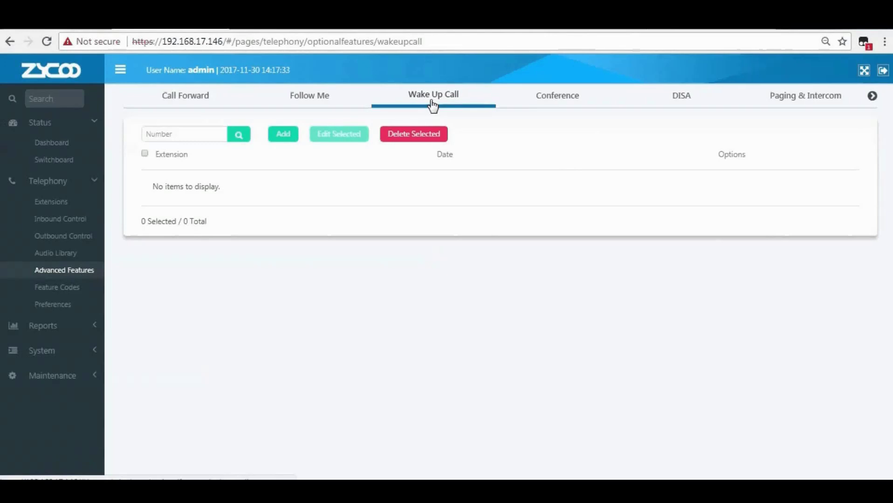
pyautogui.click(283, 140)
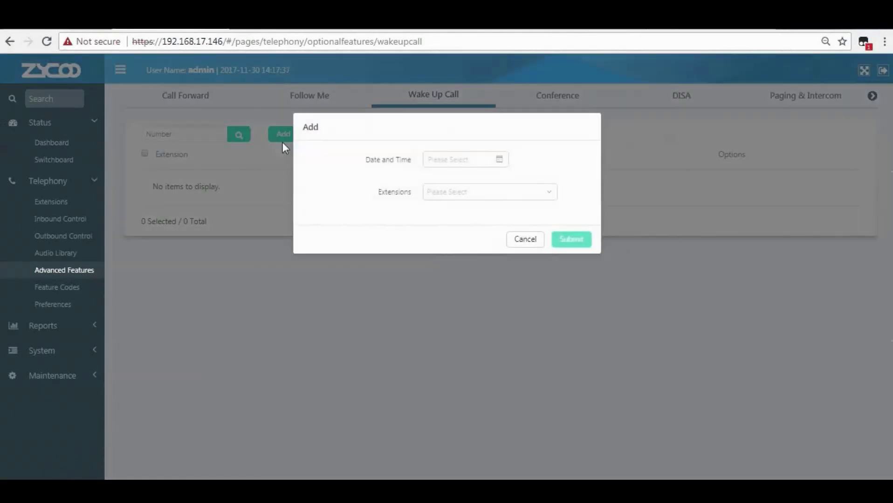
pyautogui.click(498, 160)
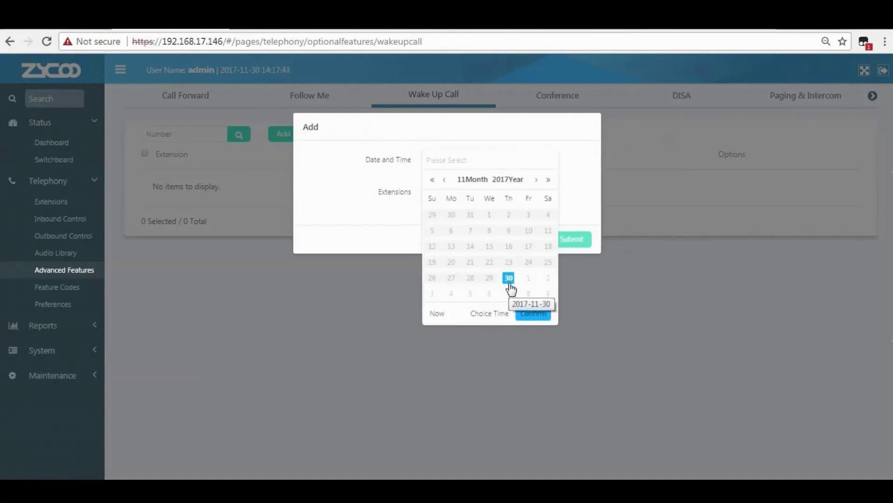
pyautogui.click(490, 313)
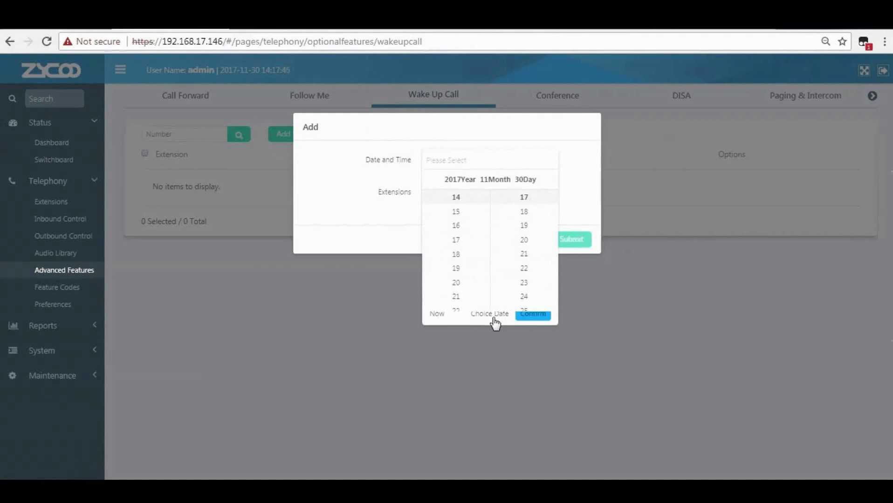
pyautogui.click(523, 268)
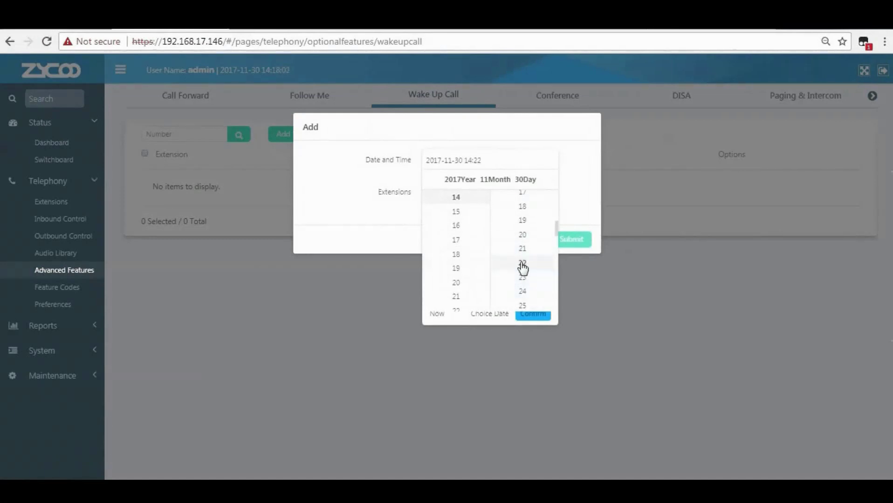
pyautogui.scroll(5, 475, 273)
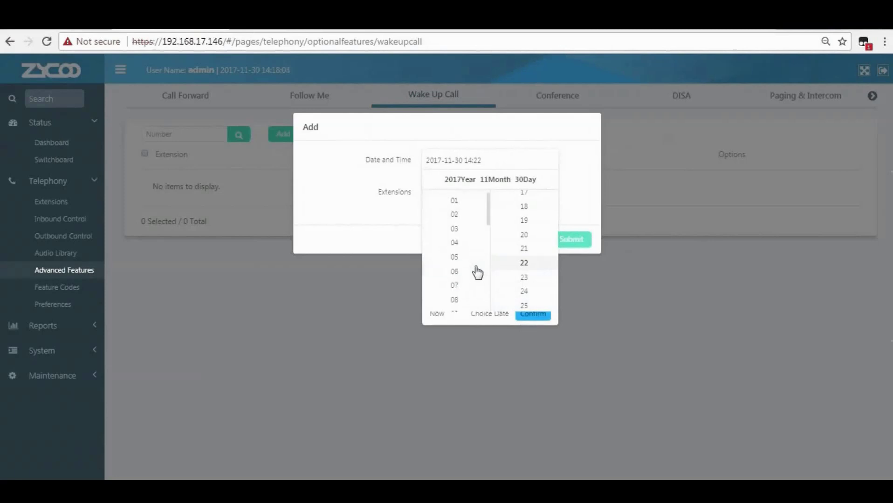
pyautogui.scroll(-3, 477, 272)
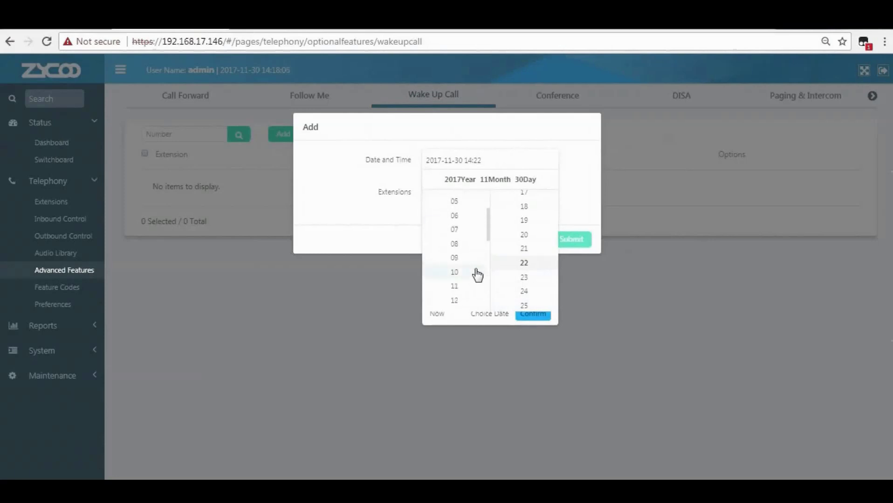
pyautogui.click(533, 315)
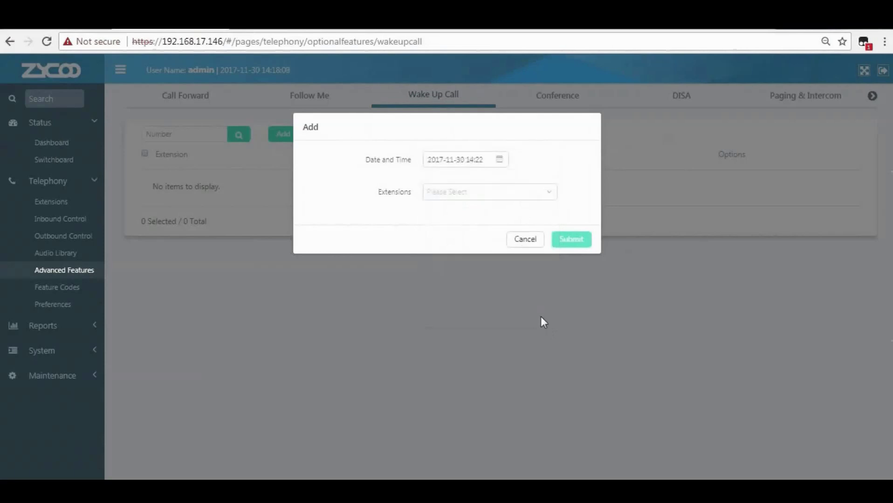
# Assign the wake-up call to extension 111[111] and submit it.
pyautogui.click(455, 196)
pyautogui.scroll(-3, 459, 261)
pyautogui.click(451, 301)
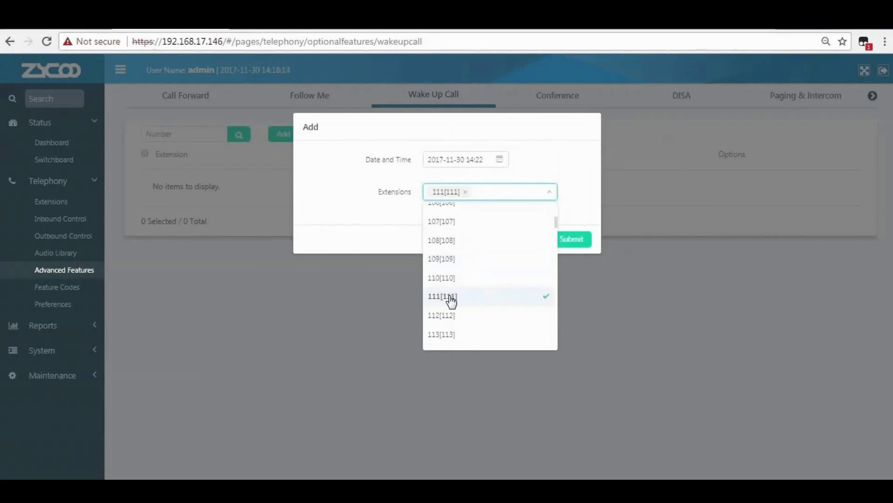
pyautogui.click(575, 216)
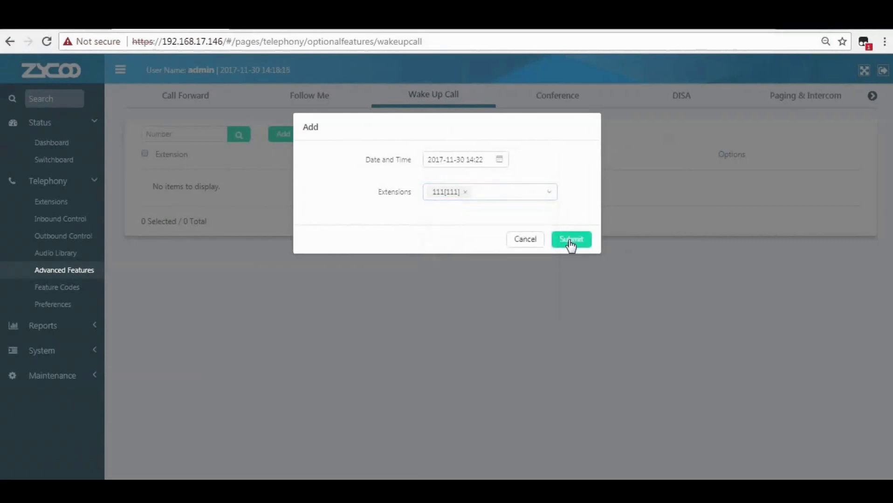
pyautogui.click(571, 240)
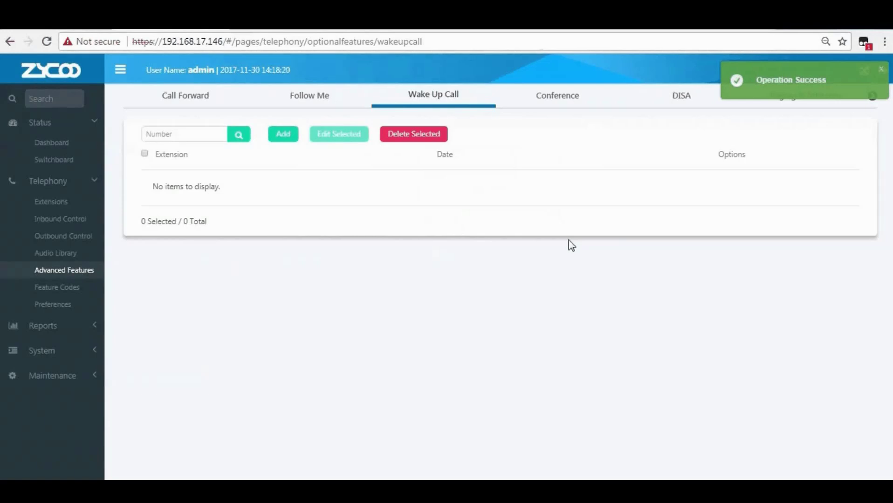
pyautogui.moveTo(156, 186); pyautogui.dragTo(537, 193)
pyautogui.click(538, 192)
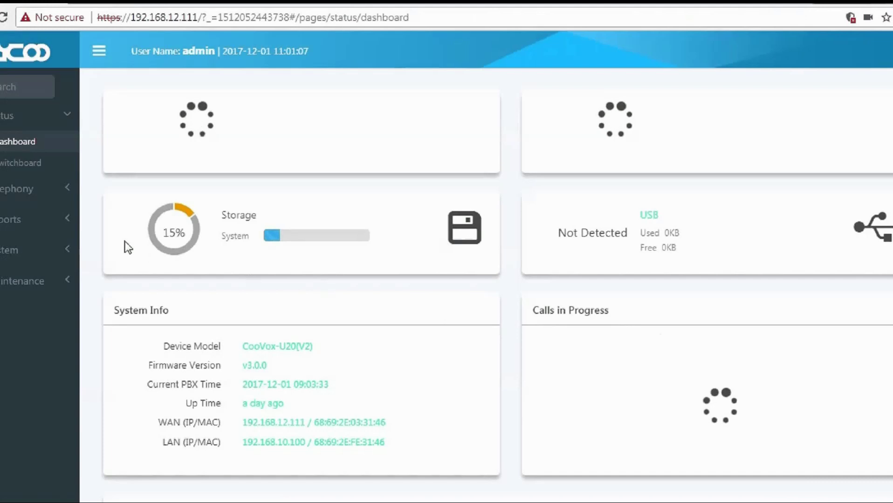
# Go to Telephony > Advanced Features and open the Follow Me tab.
pyautogui.click(9, 198)
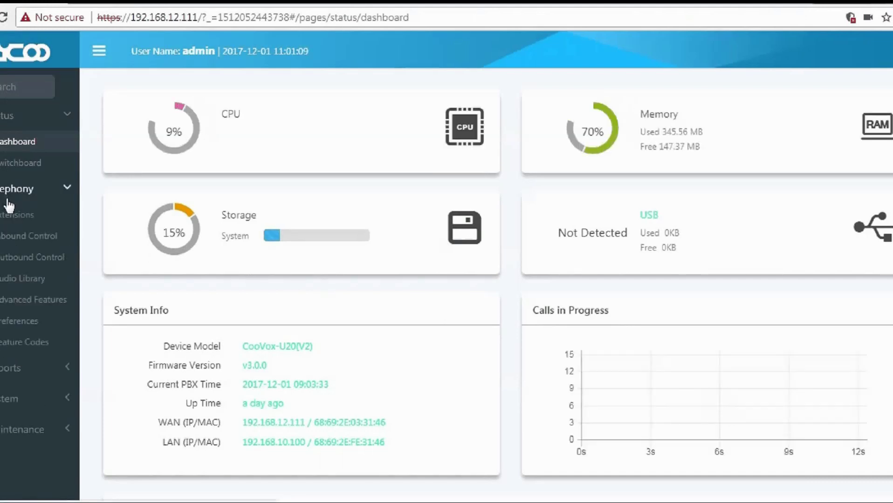
pyautogui.click(25, 303)
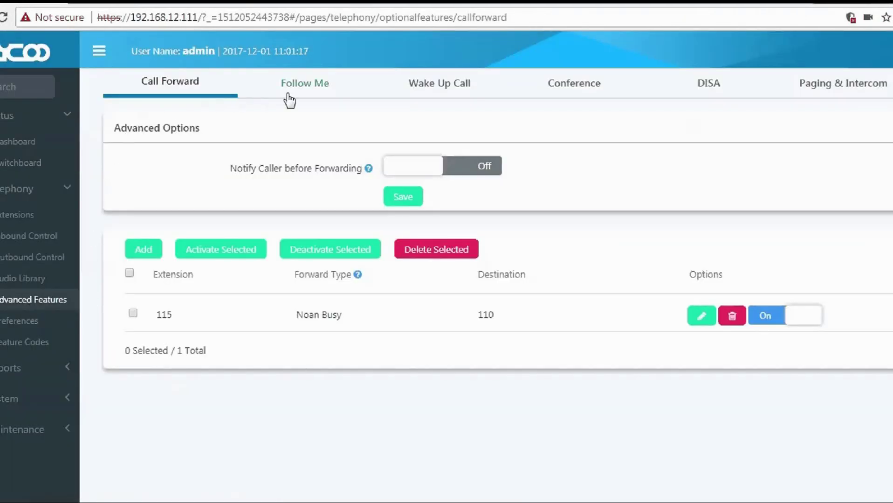
pyautogui.click(304, 92)
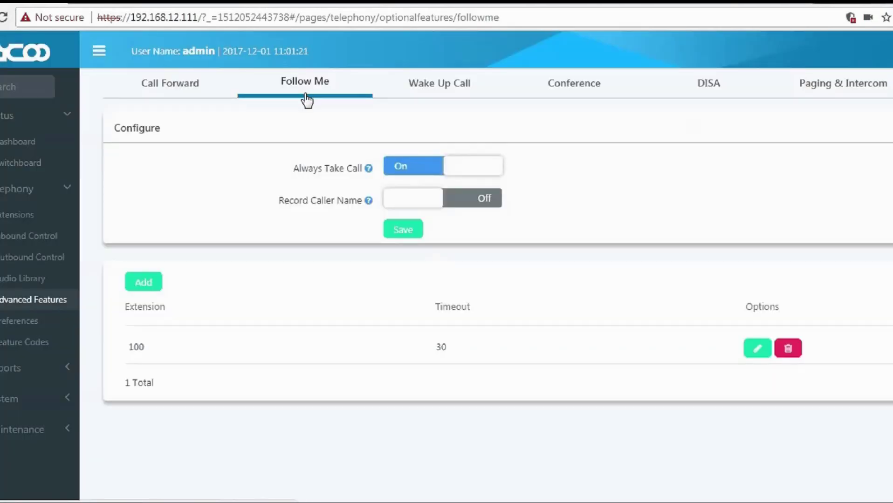
# Switch on Record Caller Name in Follow Me settings and open the Add dialog.
pyautogui.moveTo(164, 127); pyautogui.dragTo(113, 136)
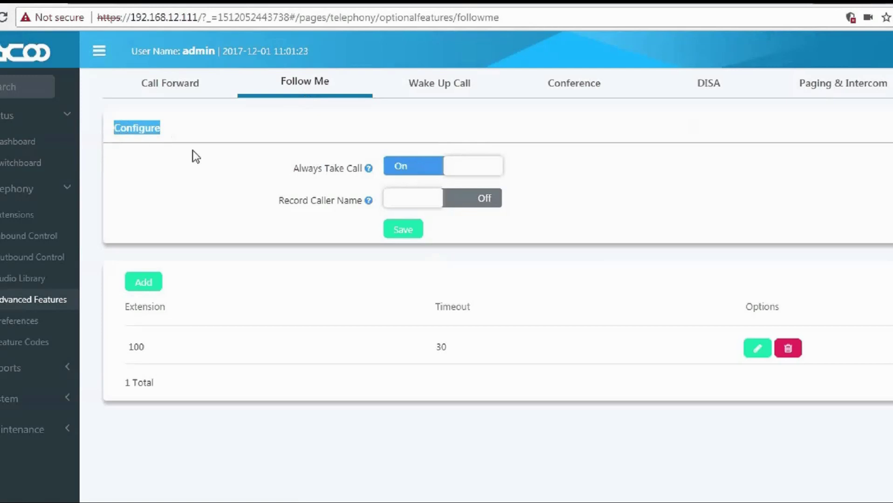
pyautogui.click(277, 172)
pyautogui.moveTo(284, 172); pyautogui.dragTo(363, 176)
pyautogui.moveTo(368, 173)
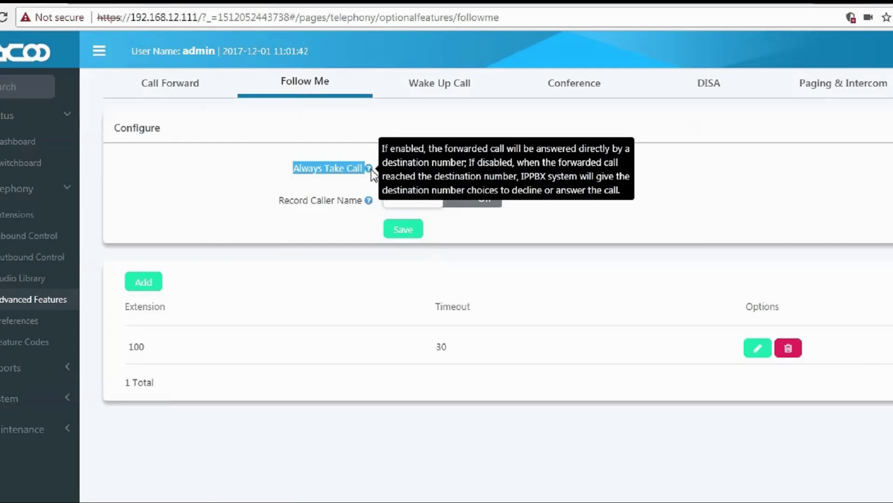
pyautogui.moveTo(370, 205)
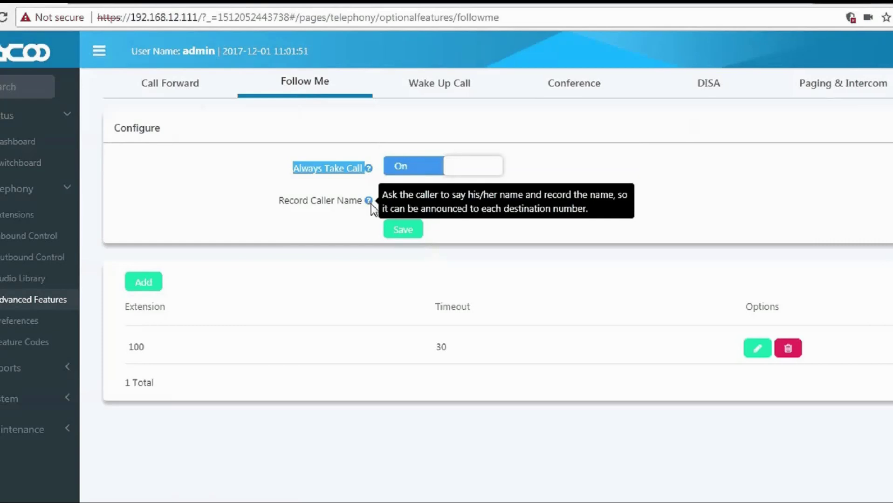
pyautogui.click(417, 205)
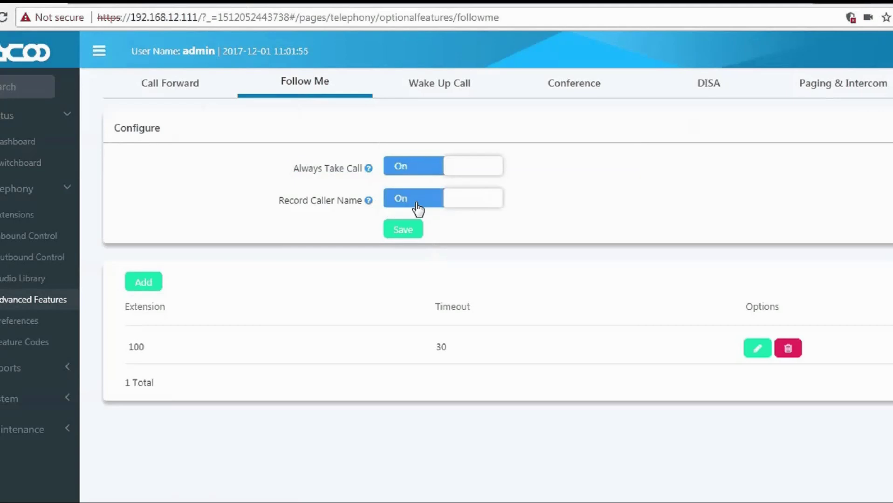
pyautogui.click(142, 281)
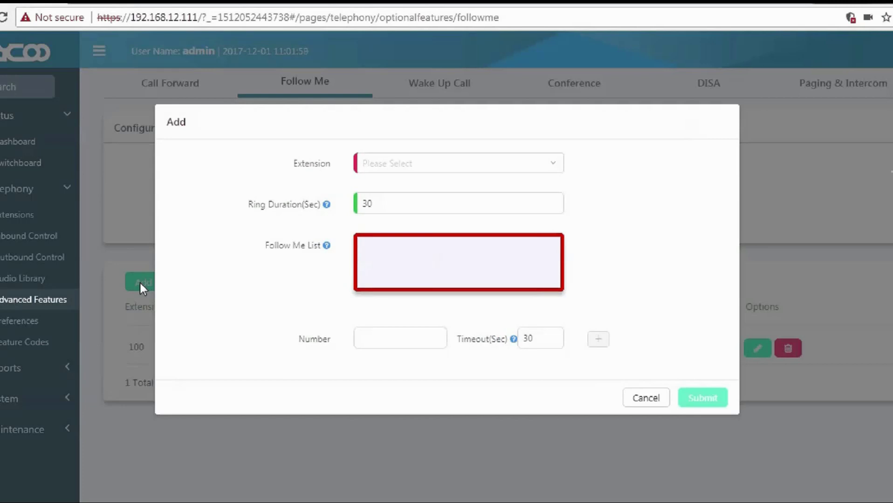
# Choose extension 115 and add follow-me number 110 with a 20-second timeout.
pyautogui.click(397, 170)
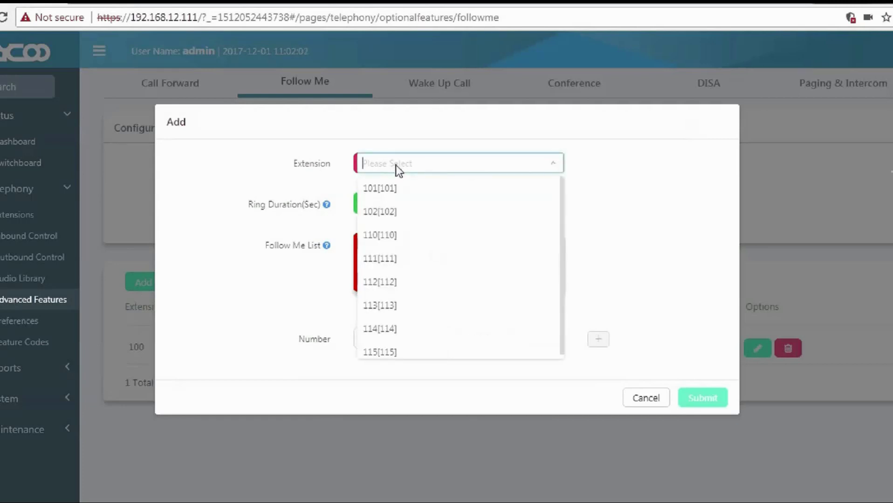
pyautogui.click(377, 352)
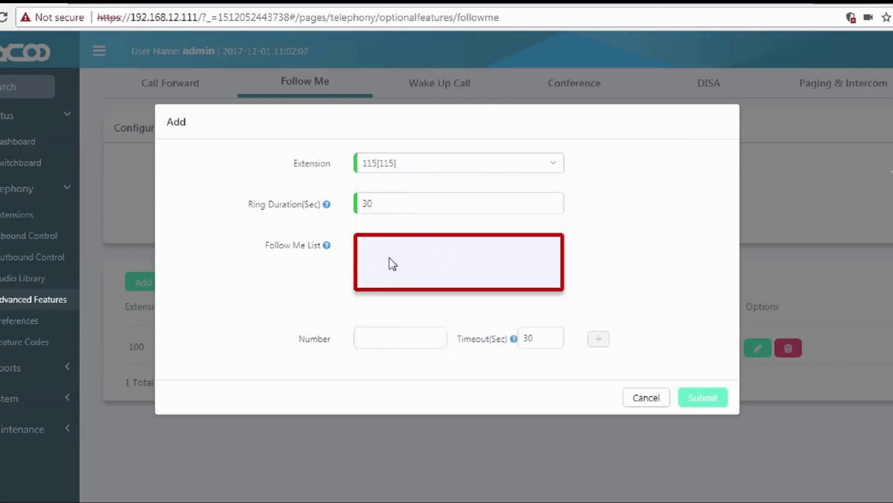
pyautogui.click(399, 338)
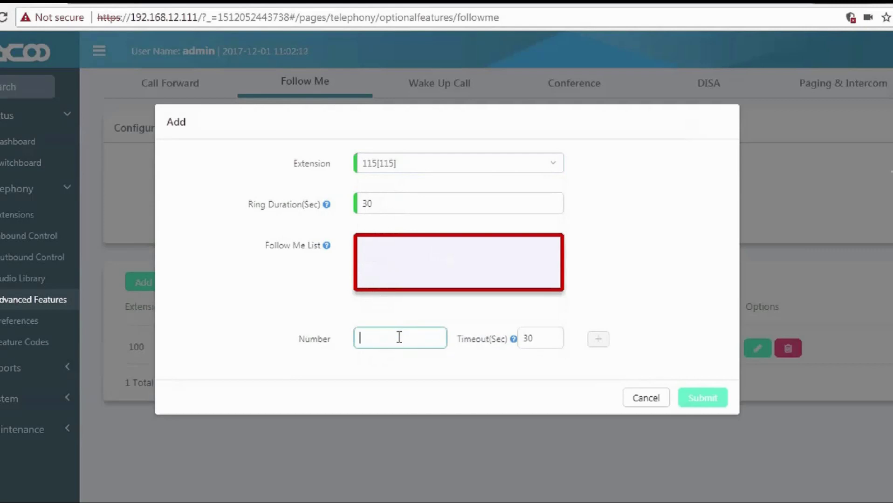
pyautogui.write('110')
pyautogui.moveTo(541, 341); pyautogui.dragTo(521, 338)
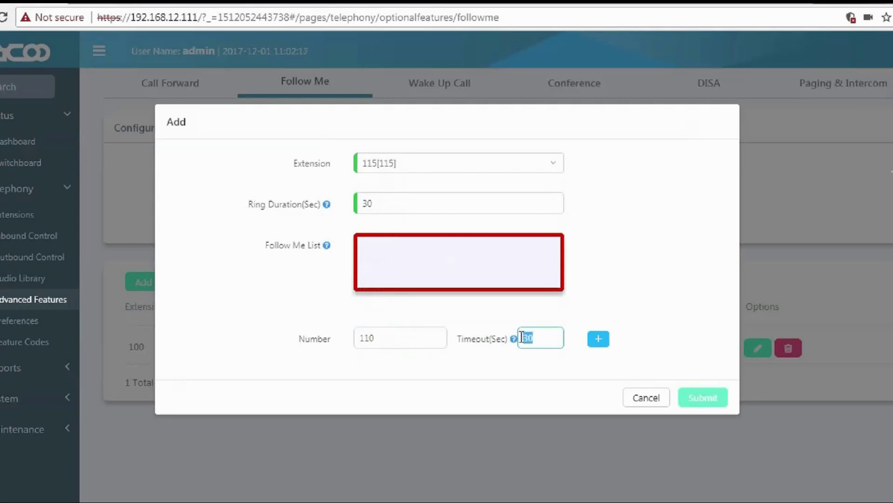
pyautogui.moveTo(511, 336)
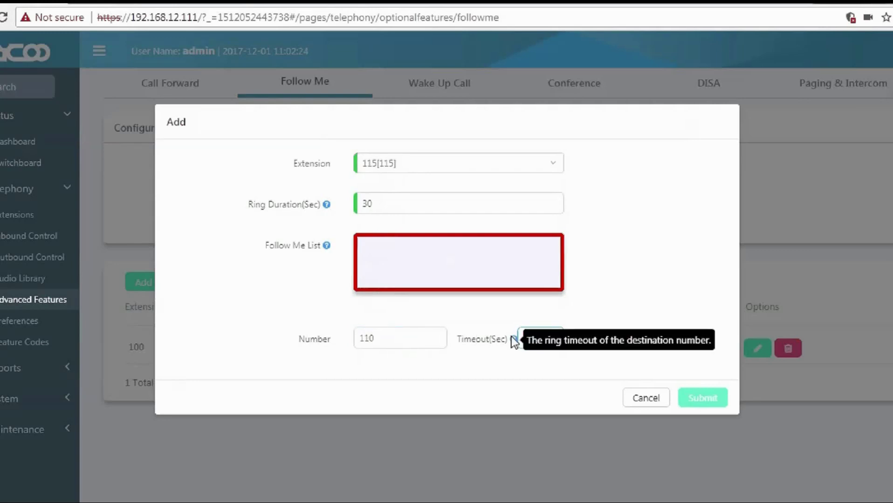
pyautogui.press('Return')
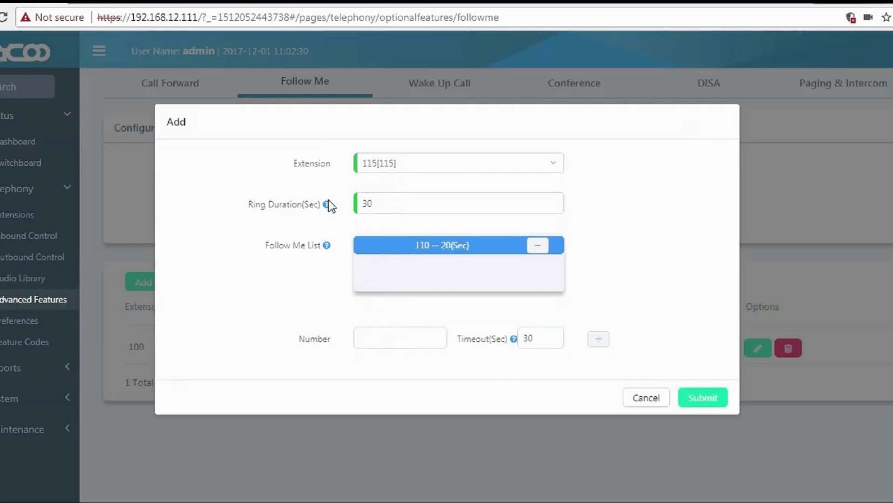
# Add follow-me number 113 with a 20-second timeout and submit the rule.
pyautogui.moveTo(329, 206)
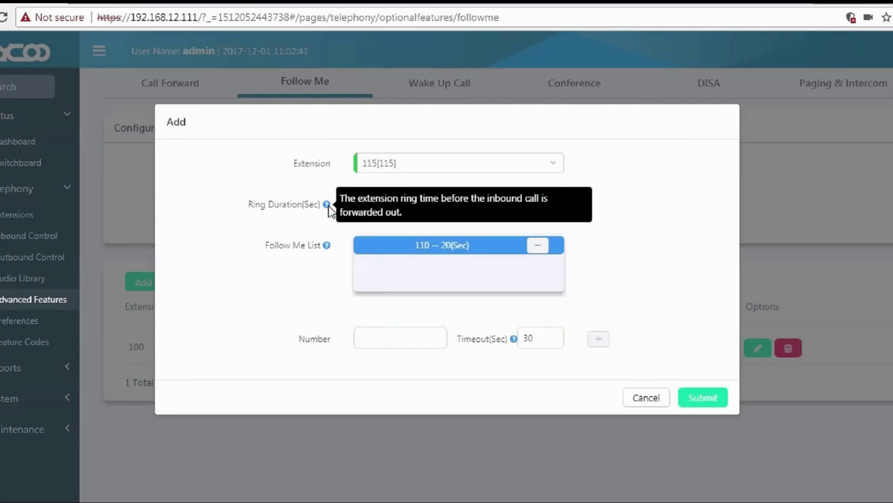
pyautogui.click(373, 343)
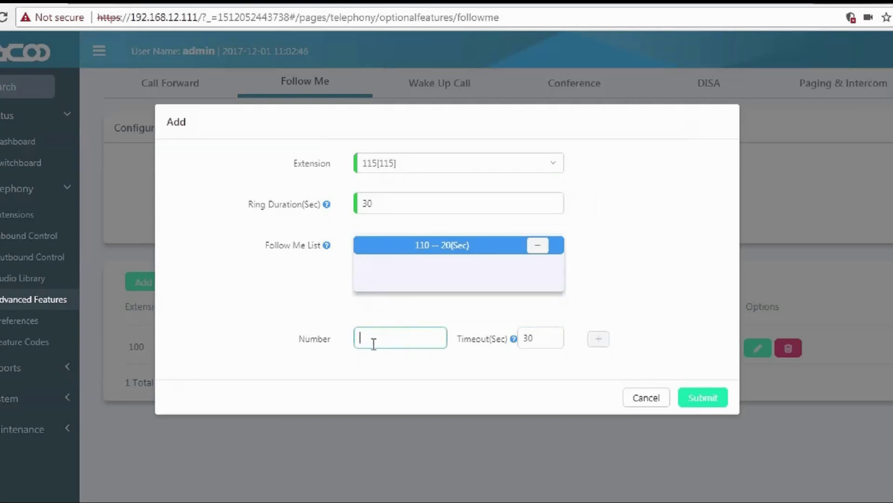
pyautogui.write('113')
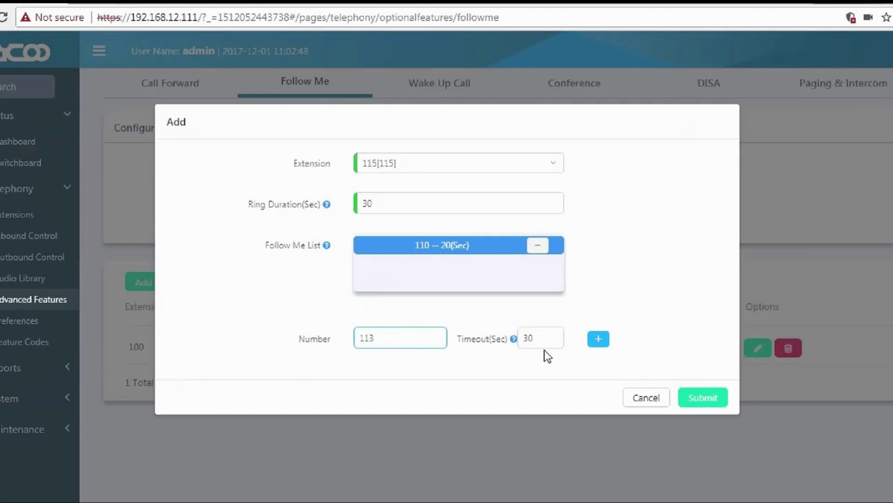
pyautogui.doubleClick(542, 339)
pyautogui.write('20')
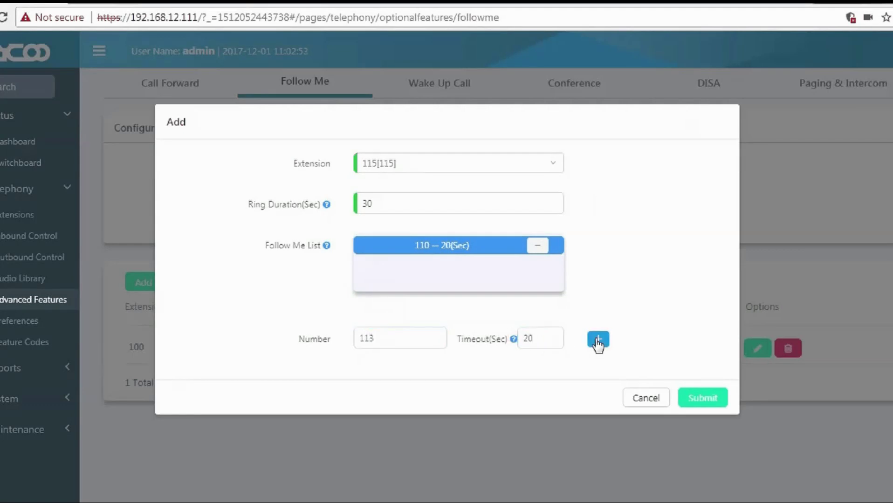
pyautogui.click(597, 340)
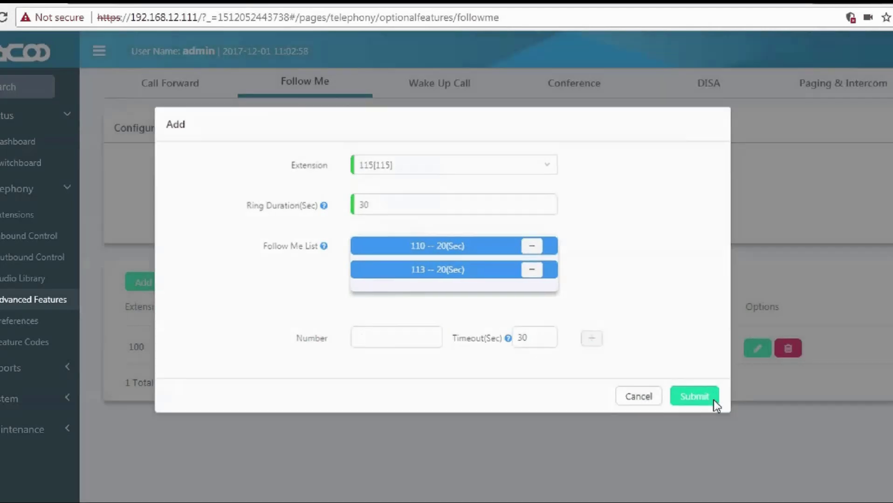
pyautogui.click(713, 399)
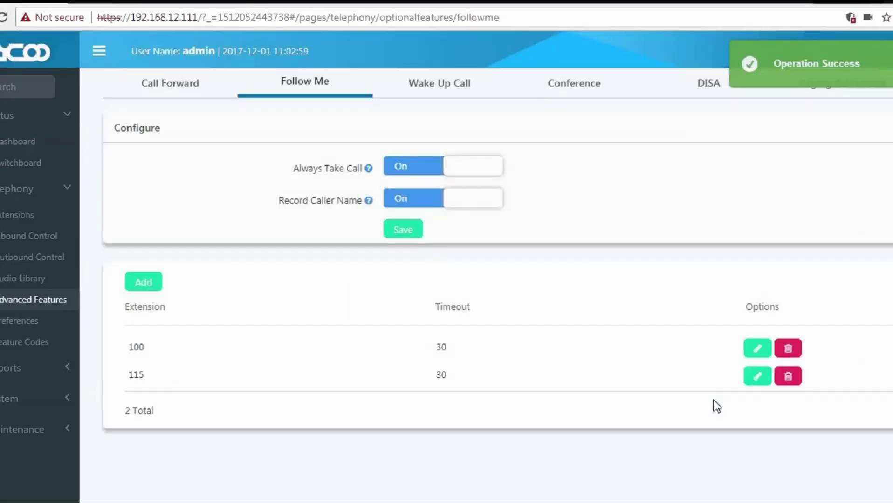
# Review the new 115 row in the Follow Me table, highlighting its extension and timeout.
pyautogui.doubleClick(307, 379)
pyautogui.click(441, 374)
pyautogui.doubleClick(441, 374)
pyautogui.click(505, 374)
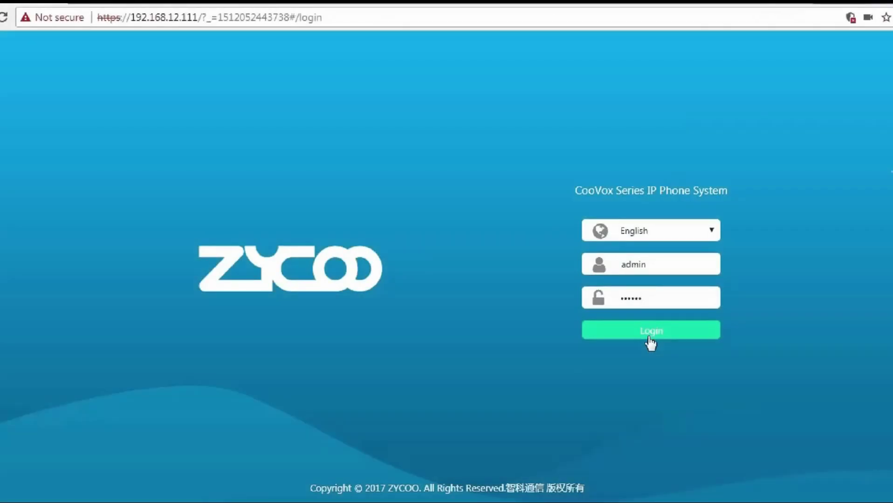
# Log in, go to Telephony > Advanced Features > DISA, and open the Add DISA dialog.
pyautogui.click(648, 336)
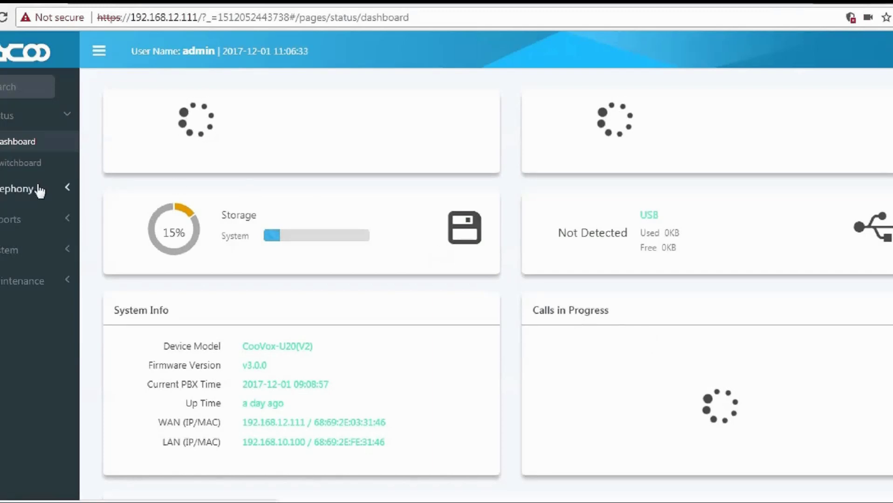
pyautogui.click(39, 194)
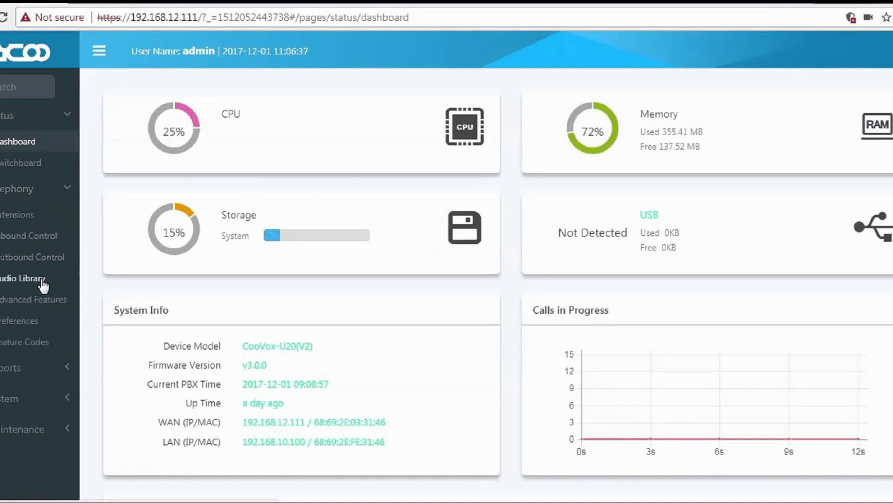
pyautogui.click(48, 308)
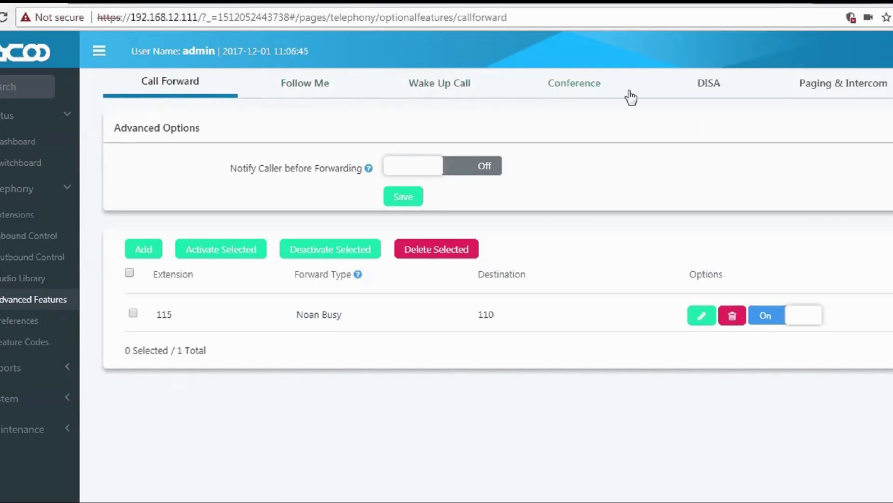
pyautogui.click(710, 91)
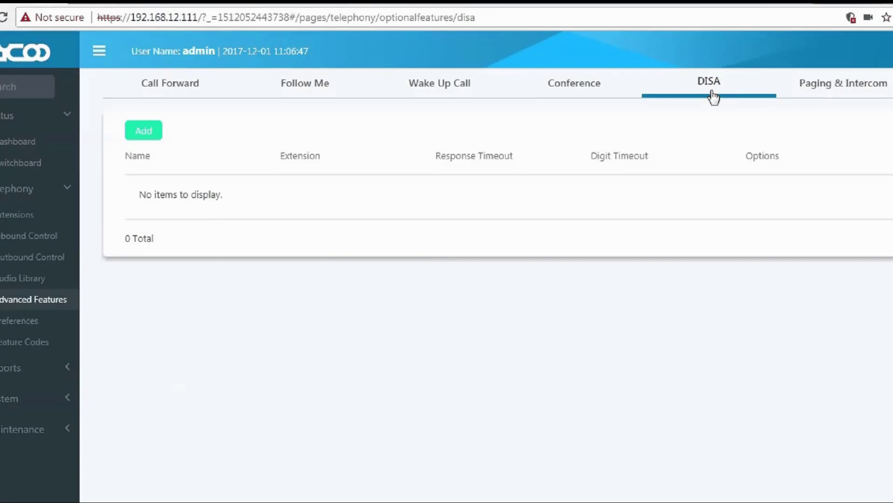
pyautogui.click(140, 136)
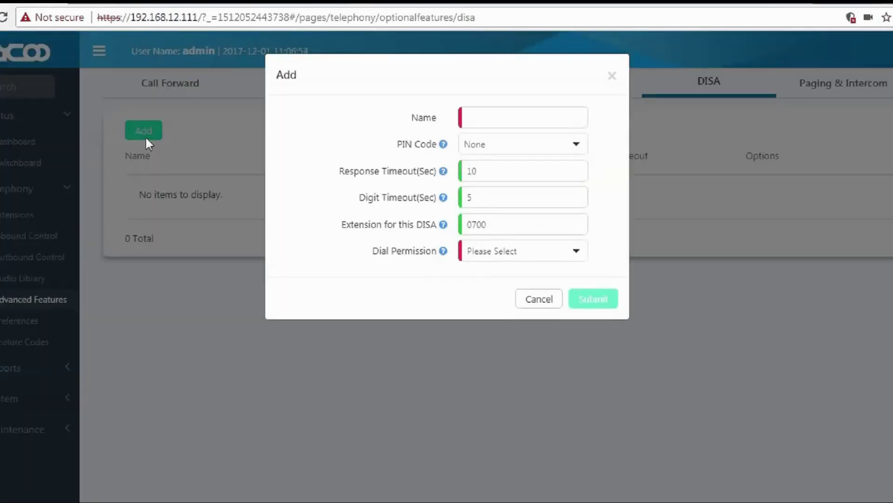
# Name the entry DISA1, use the Localcall PIN code set, and keep response timeout 10.
pyautogui.click(487, 120)
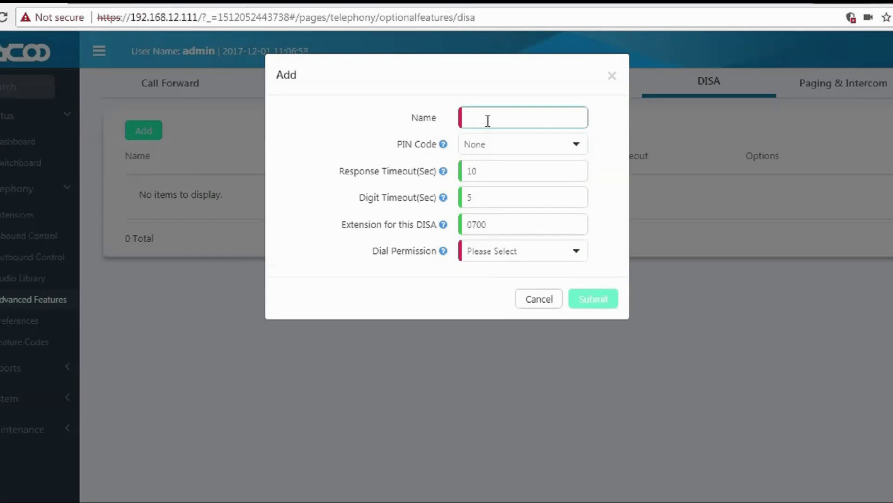
pyautogui.write('DISA1')
pyautogui.moveTo(442, 146)
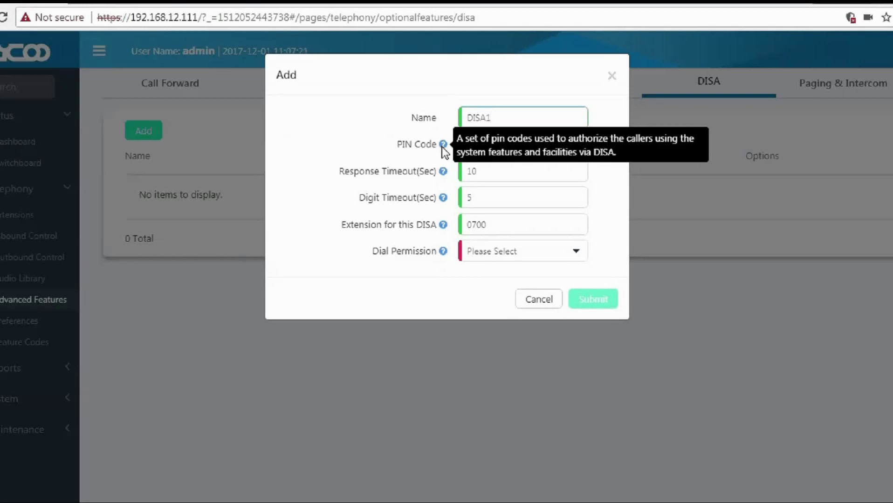
pyautogui.click(469, 148)
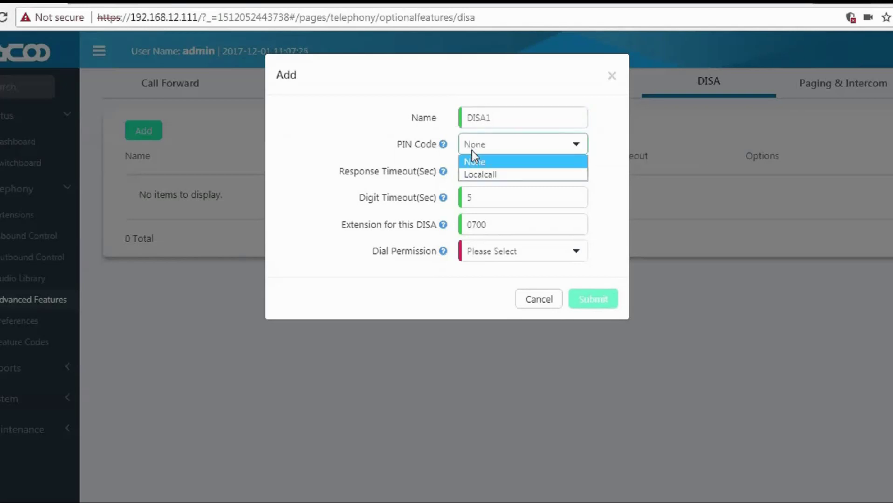
pyautogui.click(471, 177)
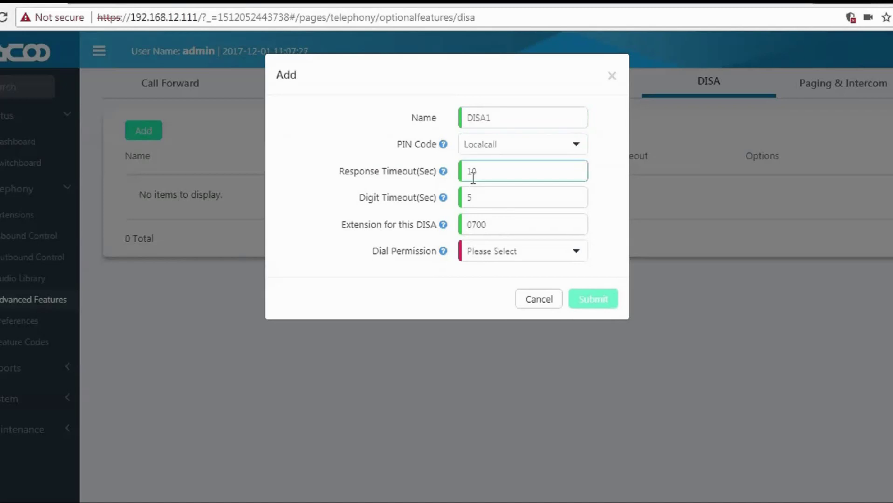
pyautogui.moveTo(445, 174)
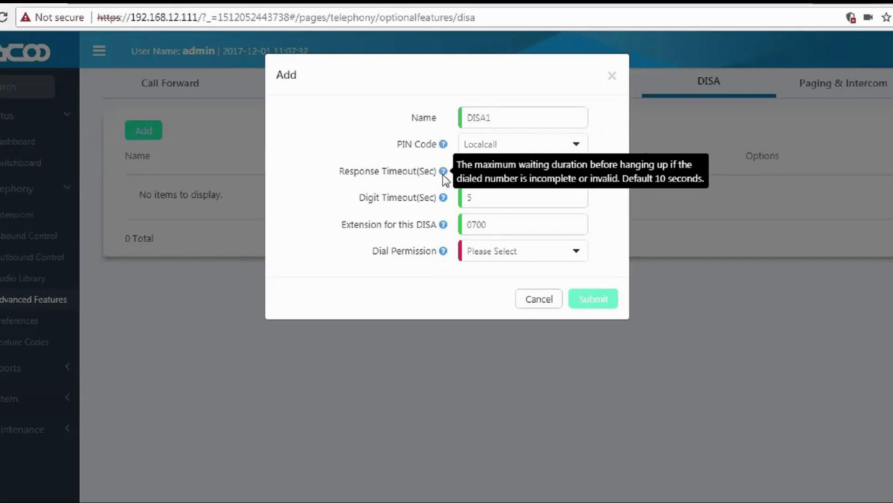
pyautogui.doubleClick(459, 173)
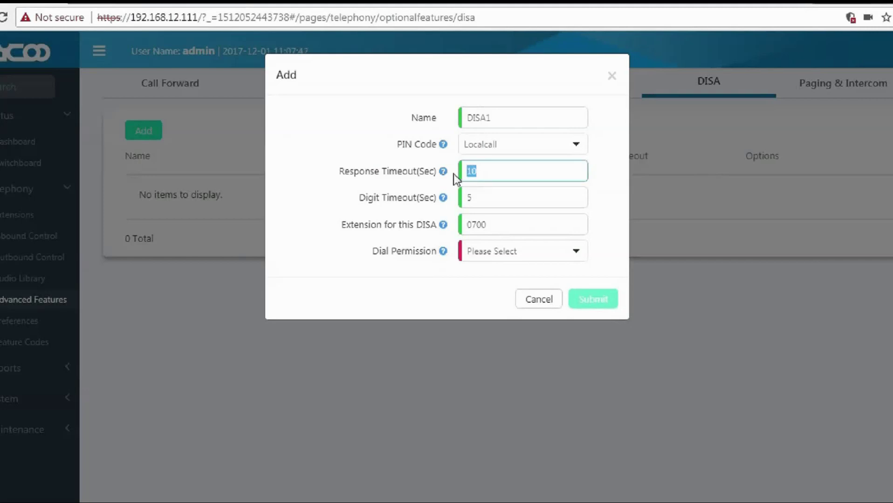
pyautogui.click(439, 188)
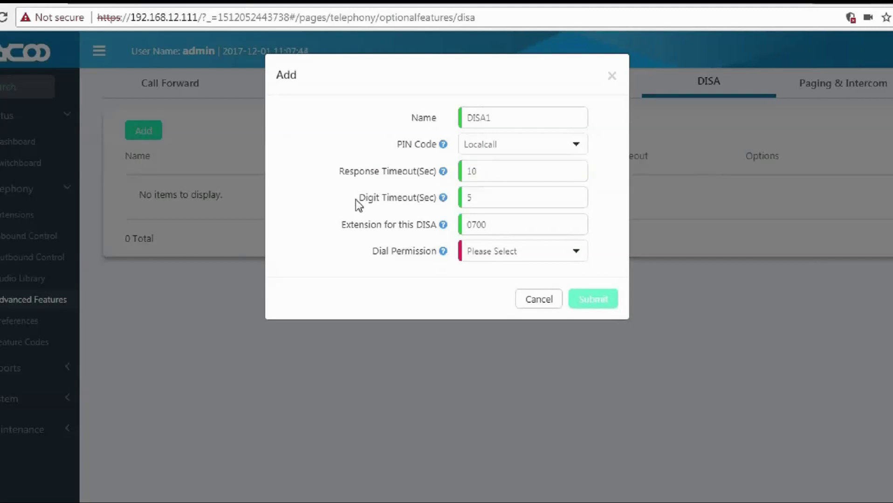
# Keep digit timeout 5 and extension 0700, set dial permission DialPlan1, and submit.
pyautogui.moveTo(360, 198); pyautogui.dragTo(445, 200)
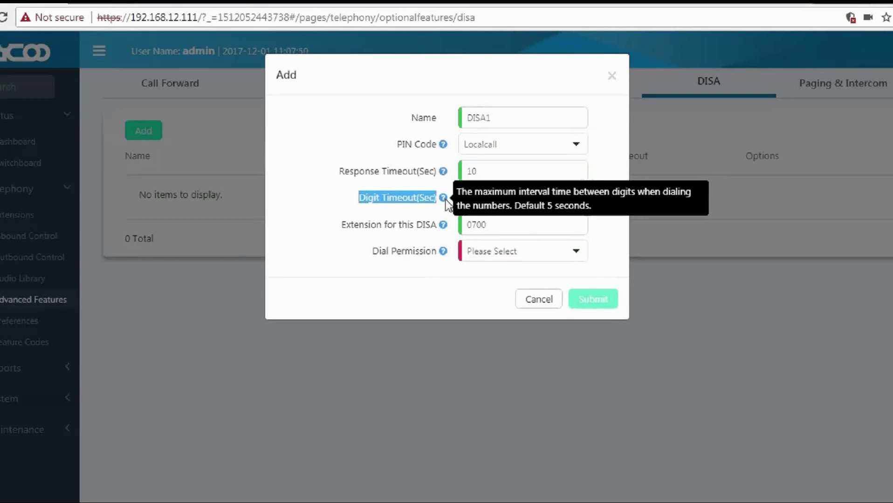
pyautogui.click(444, 200)
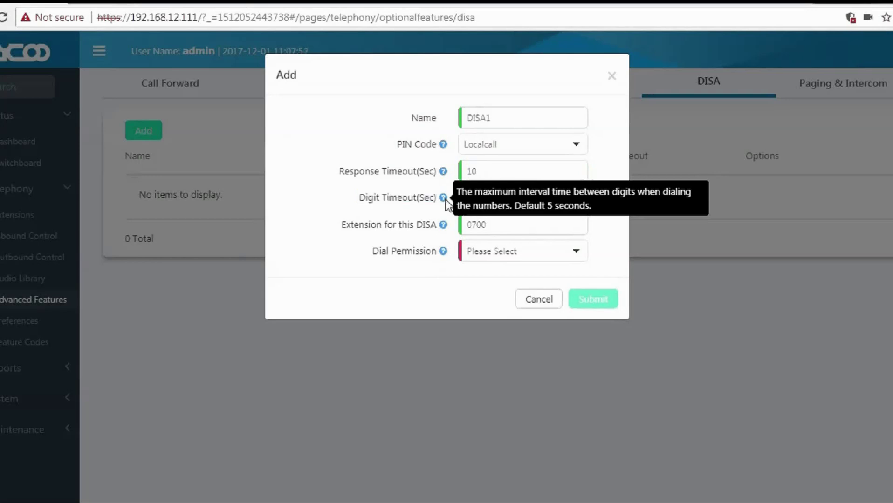
pyautogui.doubleClick(465, 200)
pyautogui.moveTo(342, 224); pyautogui.dragTo(439, 219)
pyautogui.moveTo(445, 225)
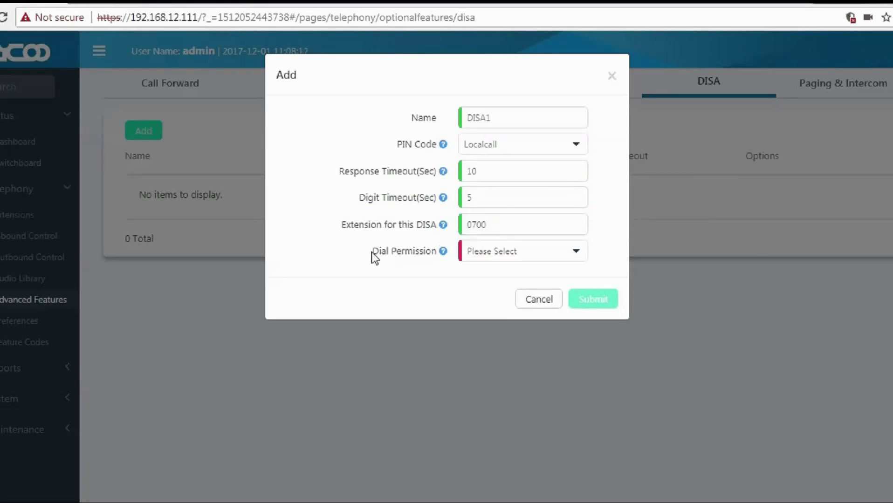
pyautogui.moveTo(372, 252); pyautogui.dragTo(441, 253)
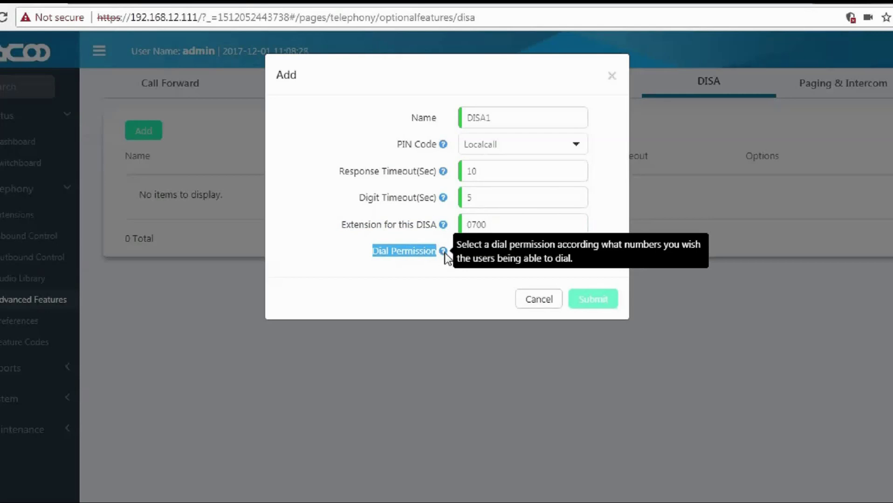
pyautogui.click(477, 256)
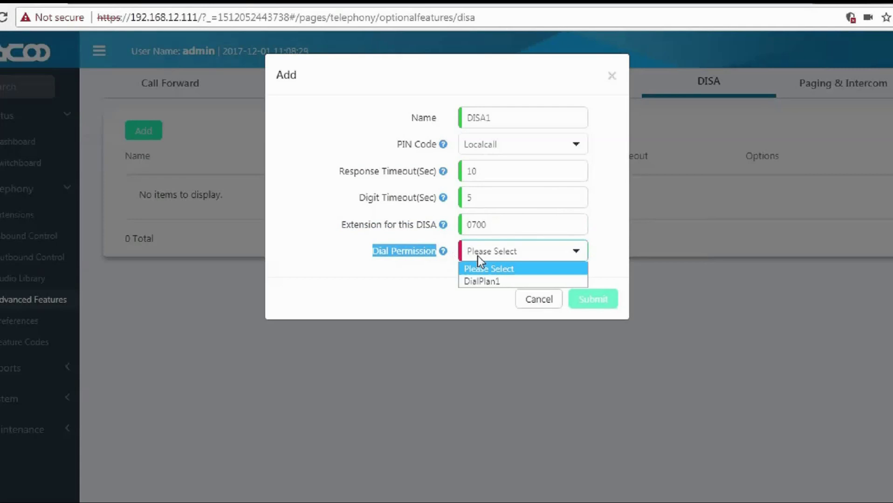
pyautogui.click(479, 281)
pyautogui.click(587, 303)
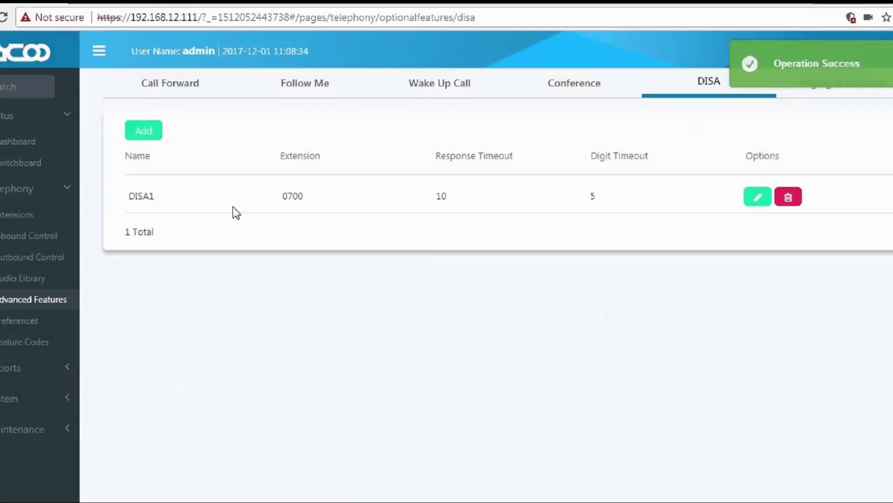
# Highlight the saved DISA1 entry's values in the DISA list.
pyautogui.moveTo(124, 201); pyautogui.dragTo(276, 197)
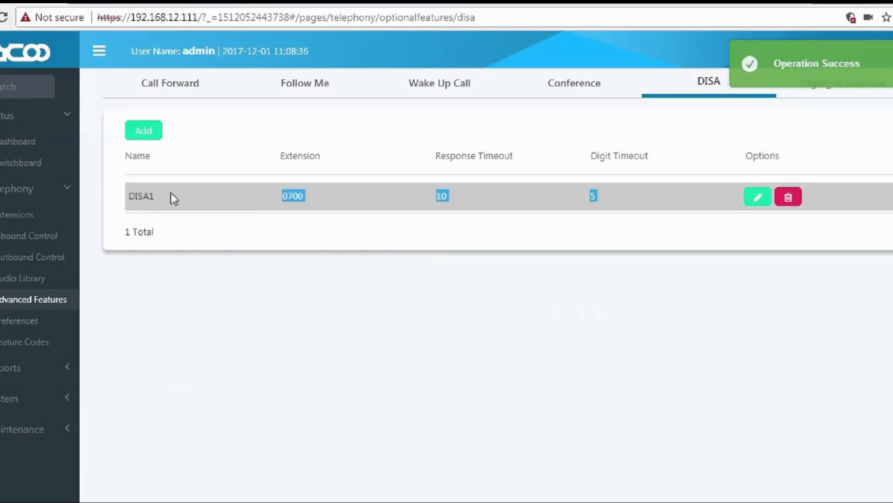
pyautogui.click(130, 191)
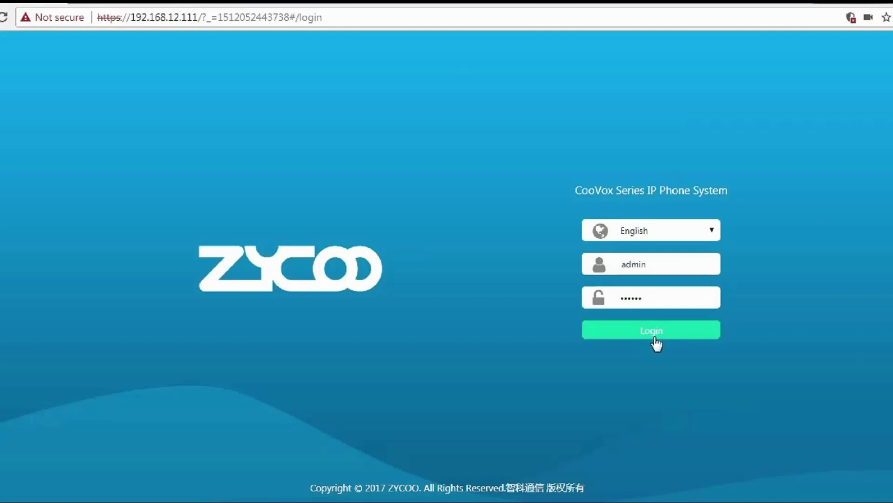
# Sign in and go to Telephony > Advanced Features > Paging & Intercom.
pyautogui.click(654, 340)
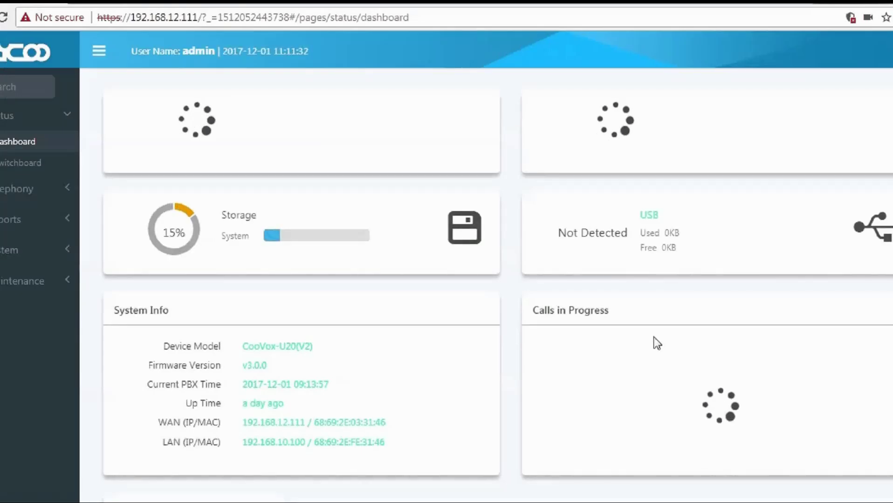
pyautogui.click(4, 198)
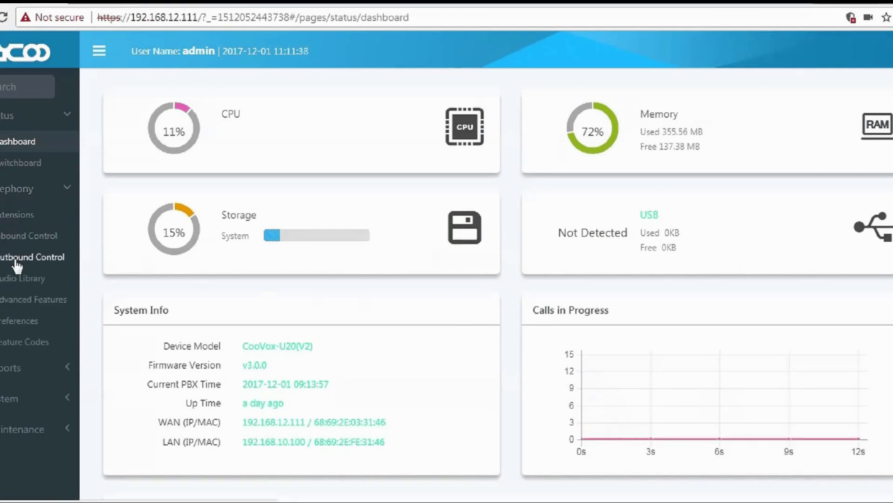
pyautogui.click(19, 307)
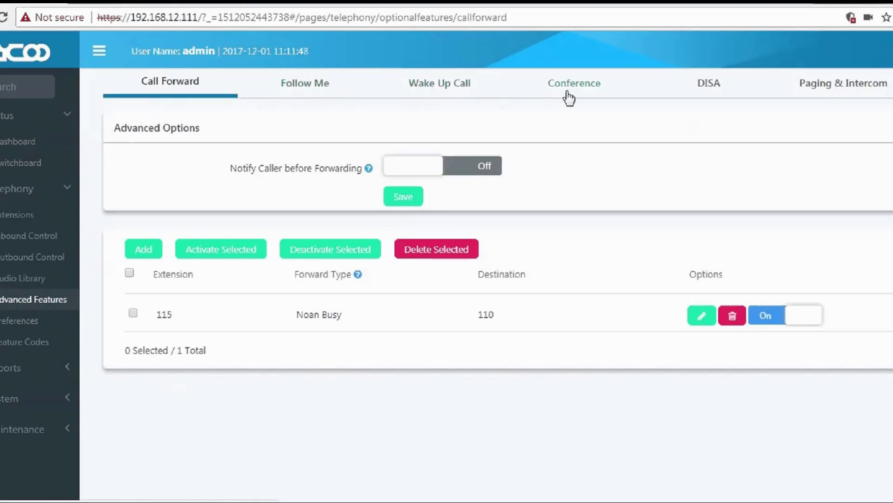
pyautogui.click(837, 96)
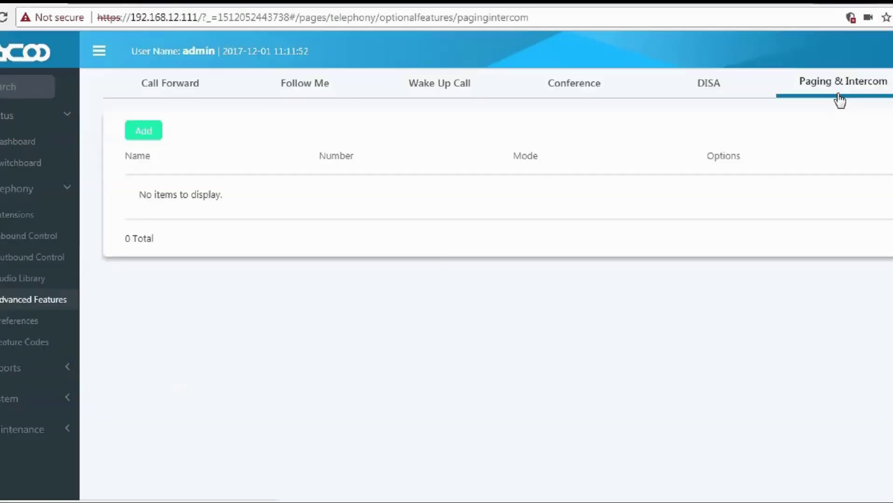
# Add a paging group with Group Number 0500 and Name SalesTeam.
pyautogui.click(143, 140)
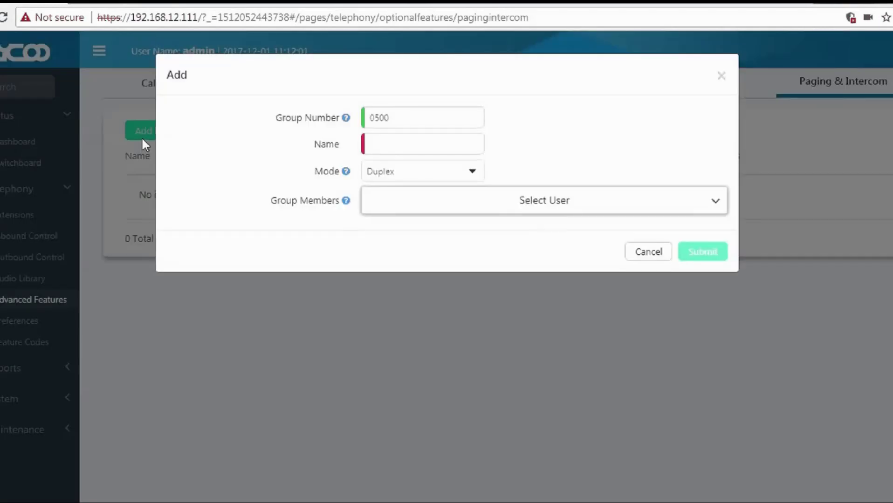
pyautogui.moveTo(275, 117); pyautogui.dragTo(340, 121)
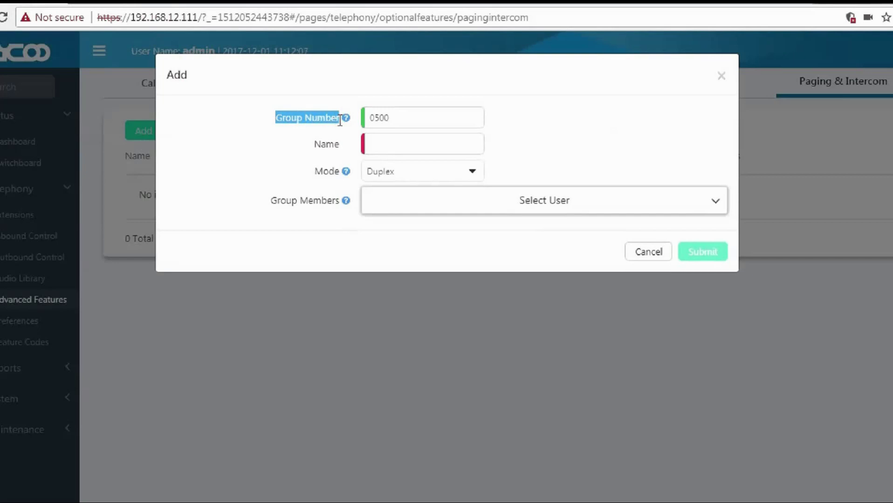
pyautogui.click(344, 125)
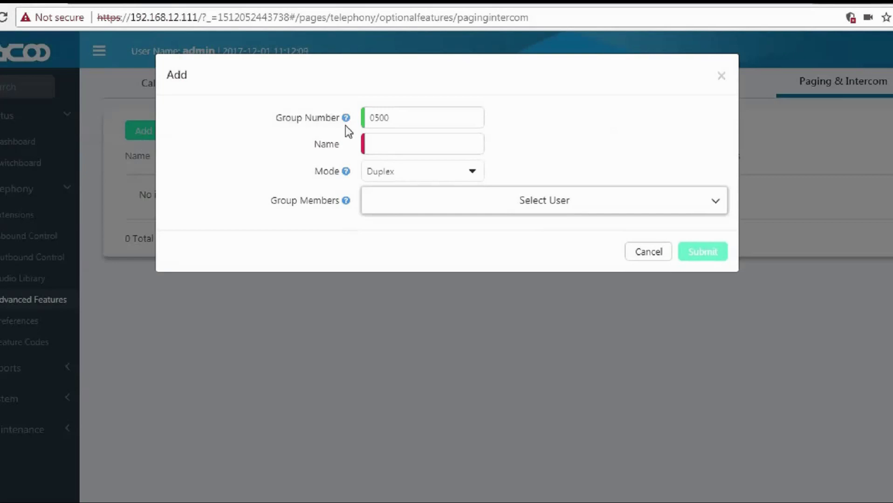
pyautogui.moveTo(346, 120)
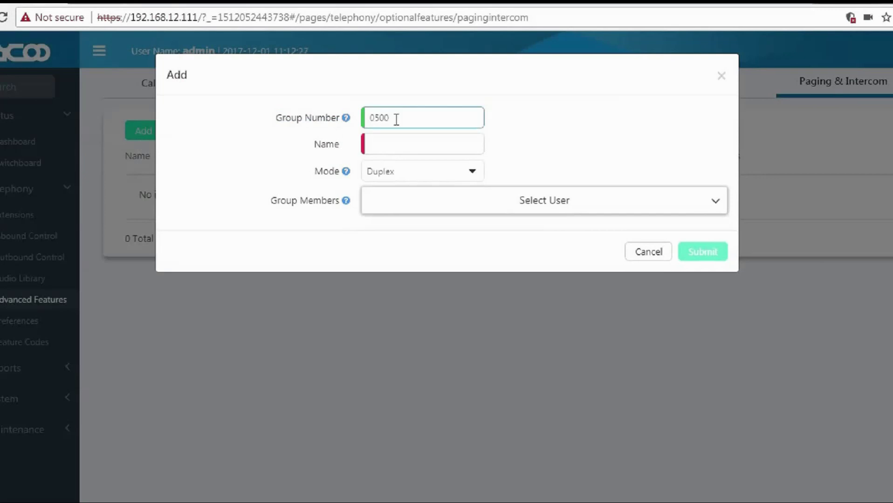
pyautogui.moveTo(396, 120); pyautogui.dragTo(373, 117)
pyautogui.click(382, 144)
pyautogui.write('sa')
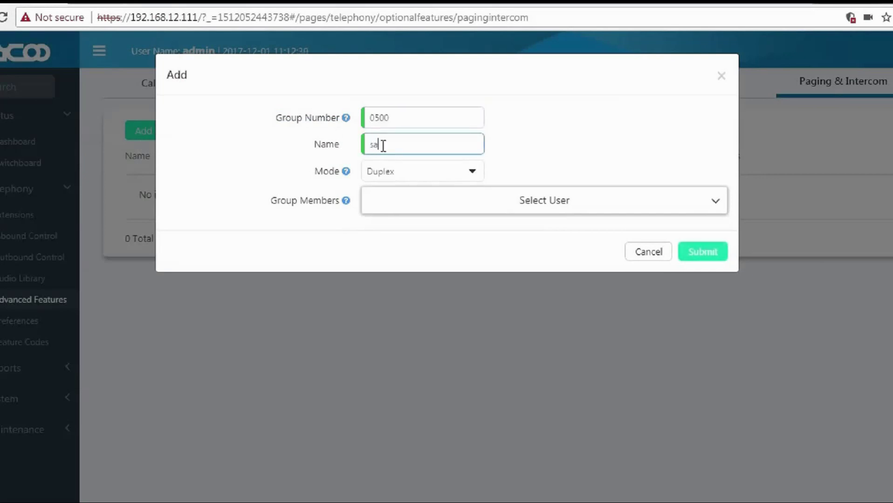
pyautogui.press('BackSpace')
pyautogui.press('BackSpace')
pyautogui.write('SalesTeam')
# Keep the paging mode on Duplex and open the Group Members extension list.
pyautogui.moveTo(318, 171); pyautogui.dragTo(339, 173)
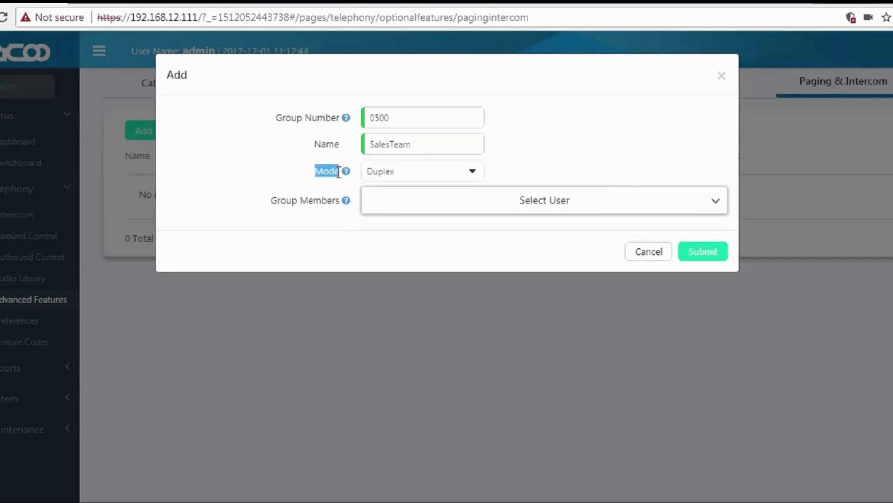
pyautogui.moveTo(343, 176)
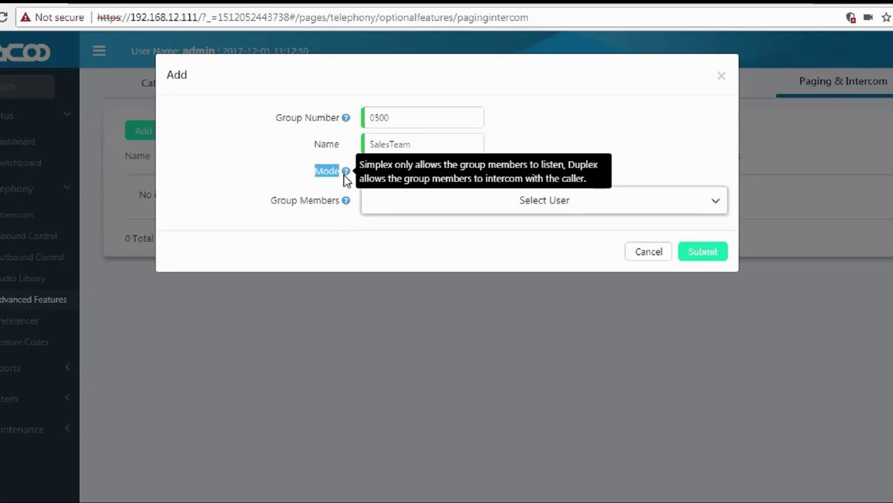
pyautogui.click(388, 175)
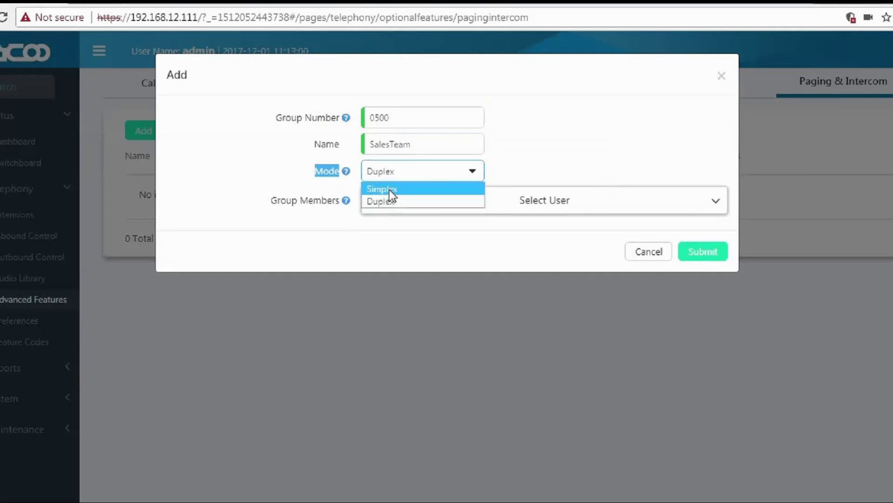
pyautogui.click(389, 204)
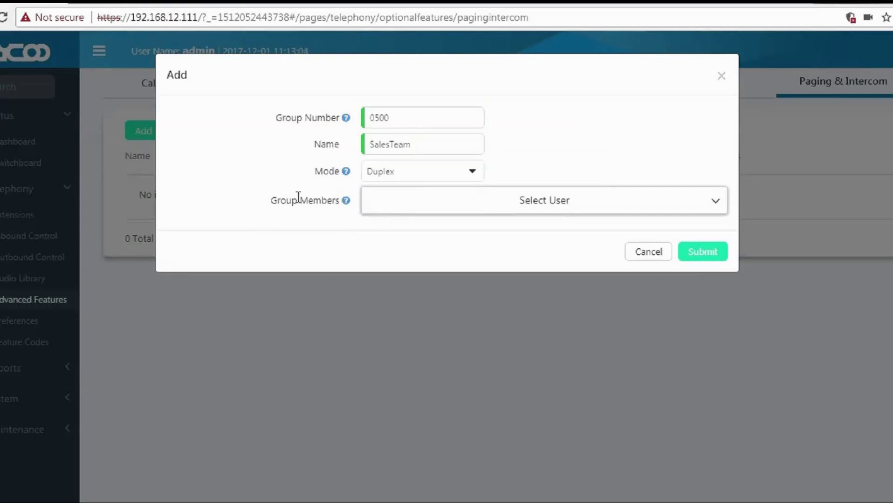
pyautogui.moveTo(274, 204); pyautogui.dragTo(341, 204)
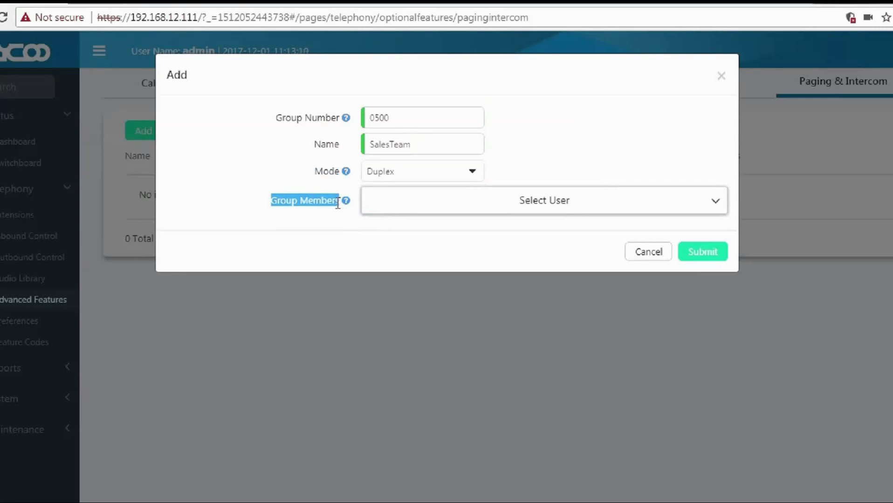
pyautogui.click(345, 211)
pyautogui.moveTo(346, 203)
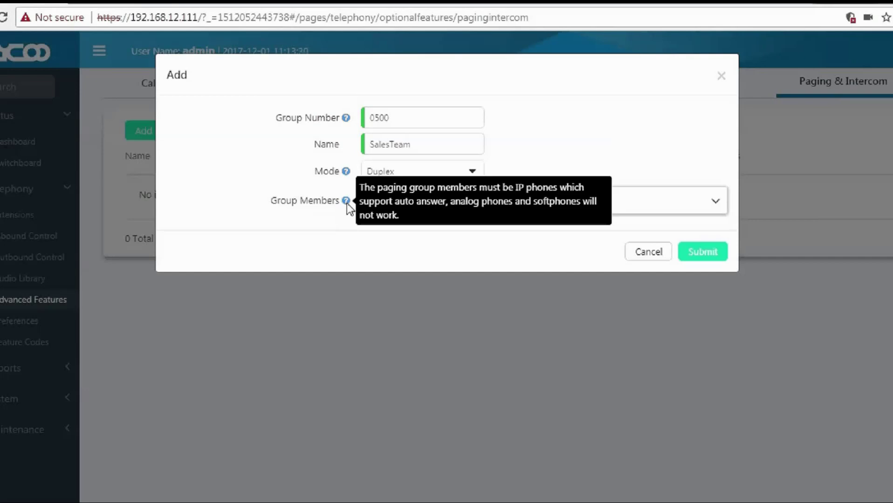
pyautogui.click(390, 210)
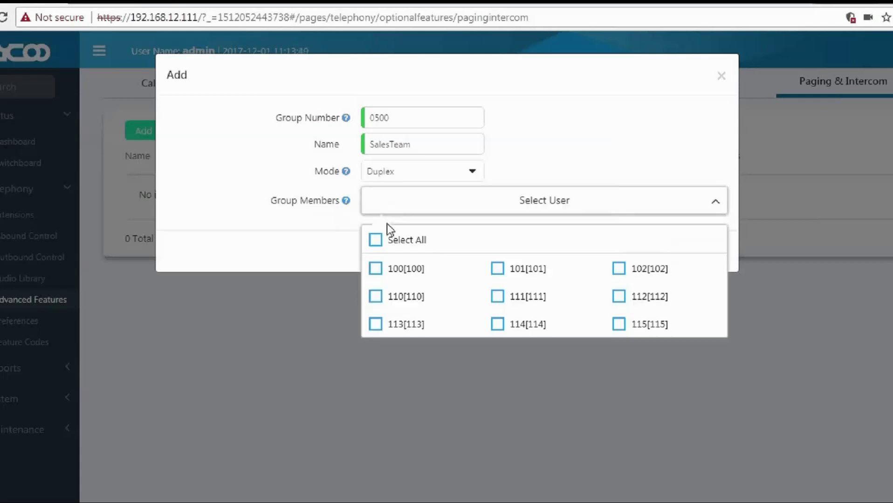
# Add extensions 110 and 115 as group members and submit the SalesTeam paging group 0500.
pyautogui.click(376, 296)
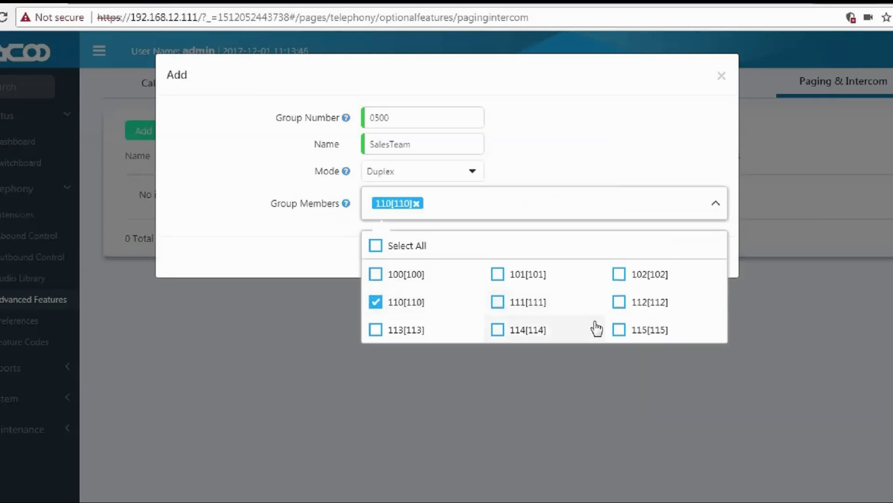
pyautogui.click(618, 333)
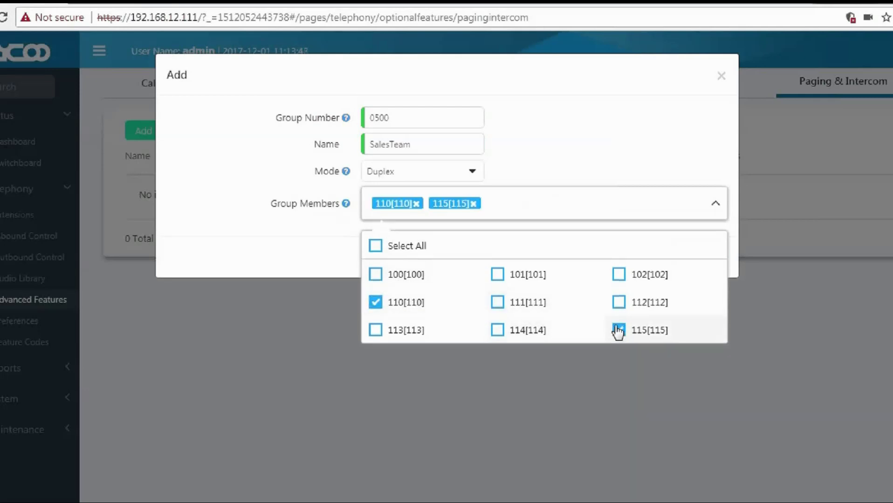
pyautogui.click(327, 248)
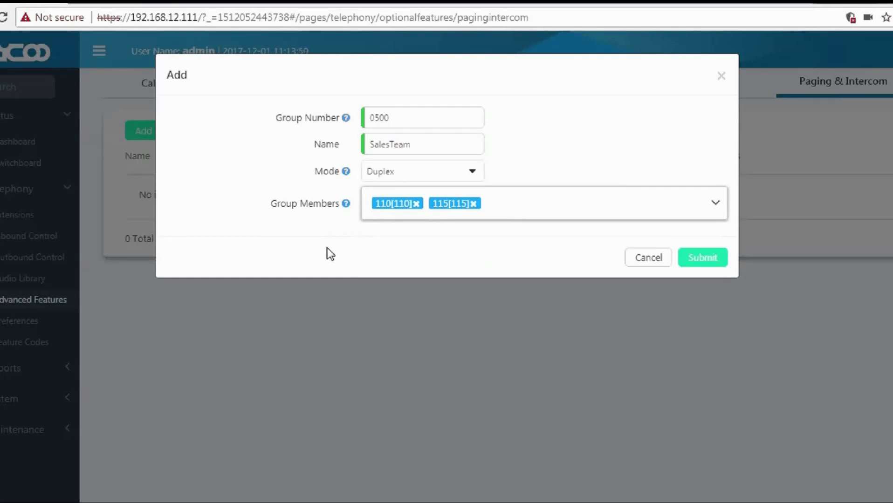
pyautogui.click(691, 261)
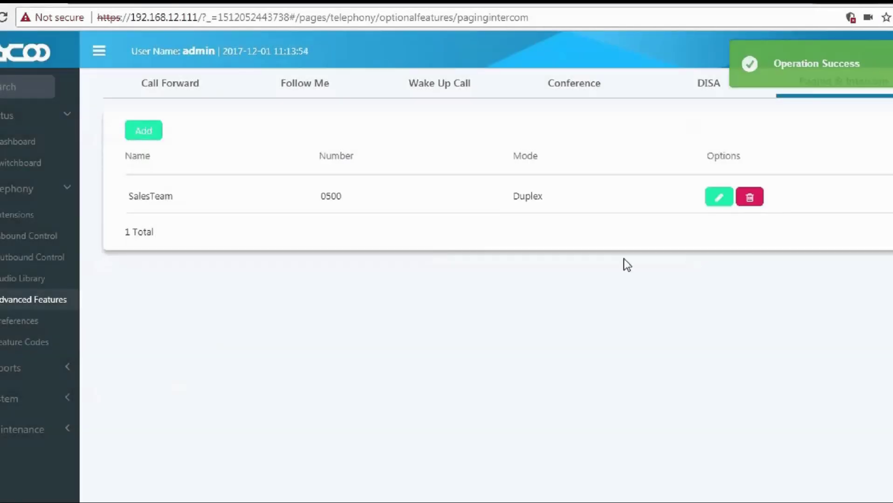
# Highlight the saved SalesTeam paging group's name and its details in the group list.
pyautogui.moveTo(128, 196); pyautogui.dragTo(184, 193)
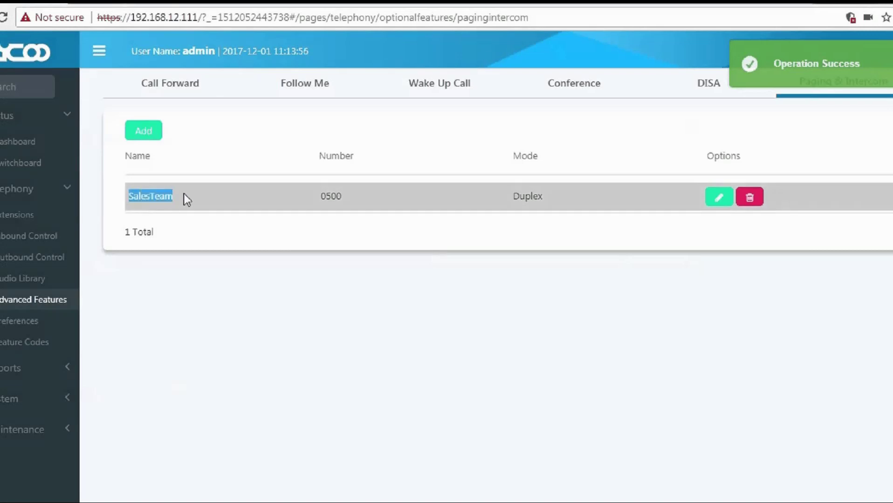
pyautogui.moveTo(324, 197); pyautogui.dragTo(486, 200)
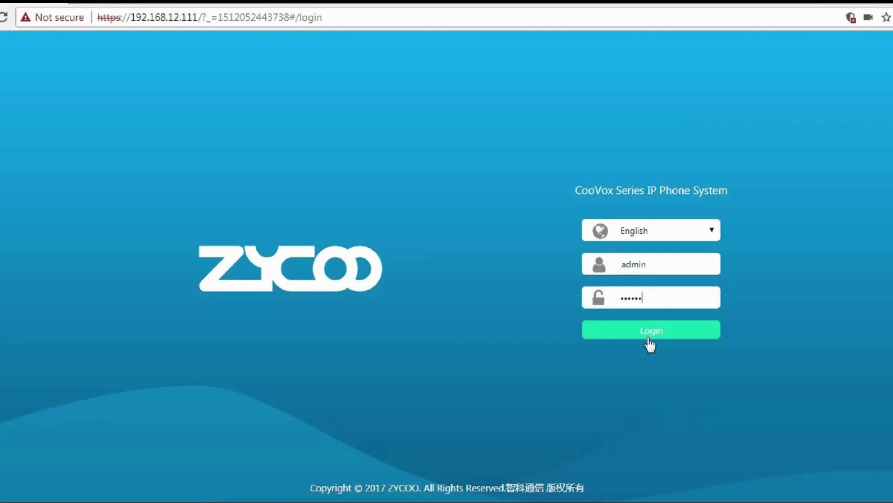
# Sign in again and go to Telephony > Advanced Features, landing on the Call Forward list.
pyautogui.click(649, 339)
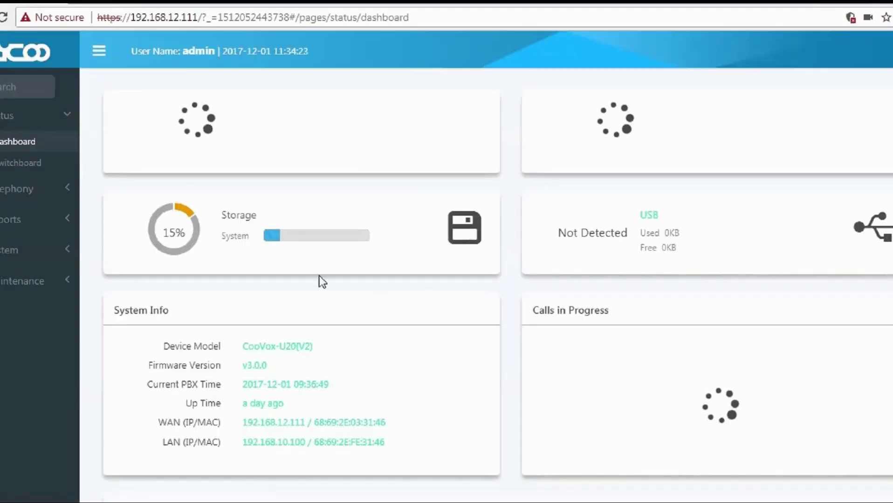
pyautogui.click(7, 193)
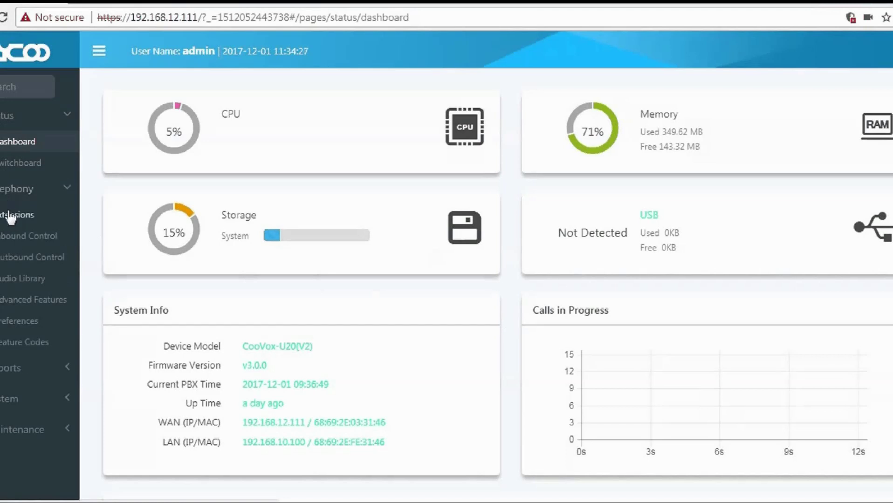
pyautogui.click(16, 306)
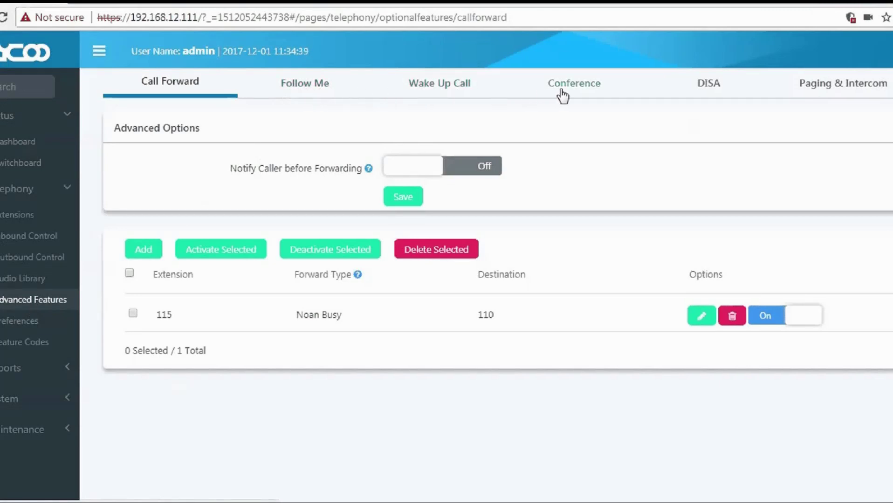
# Switch to the Call Queue tab and start a new queue, defaulting to number 0300.
pyautogui.click(891, 84)
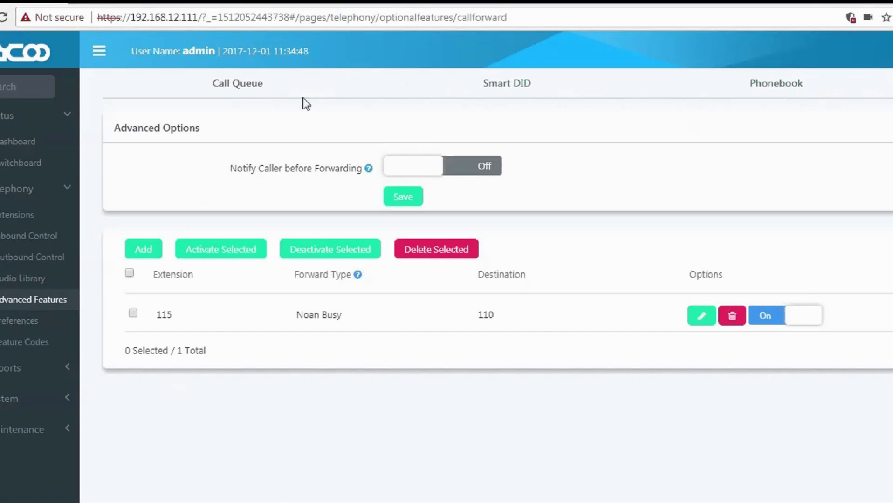
pyautogui.click(236, 96)
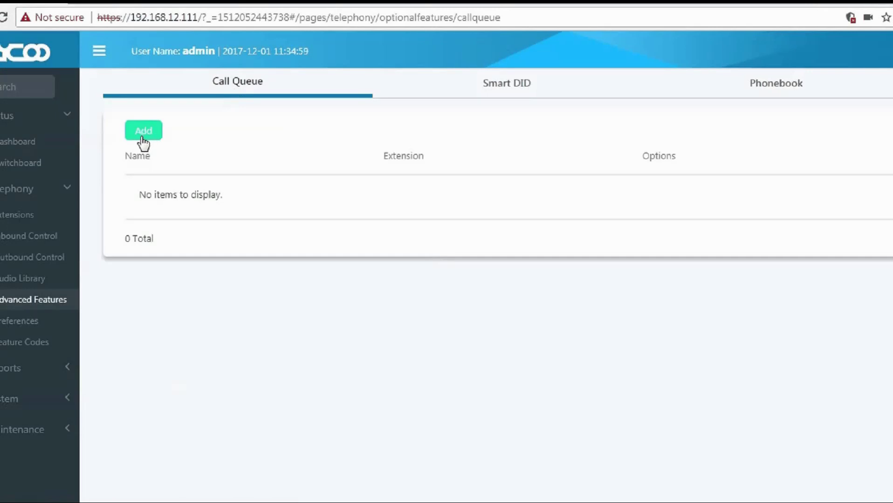
pyautogui.click(143, 135)
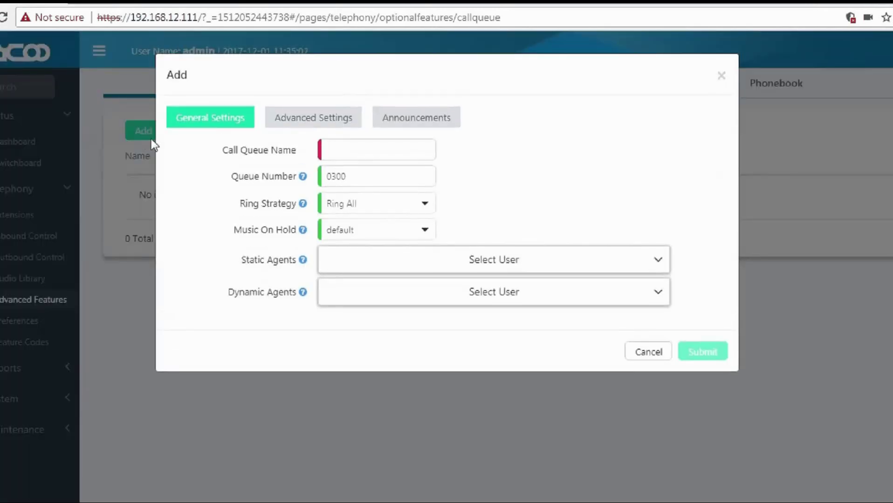
# Enter SalesTeamqu as the call queue name.
pyautogui.click(329, 150)
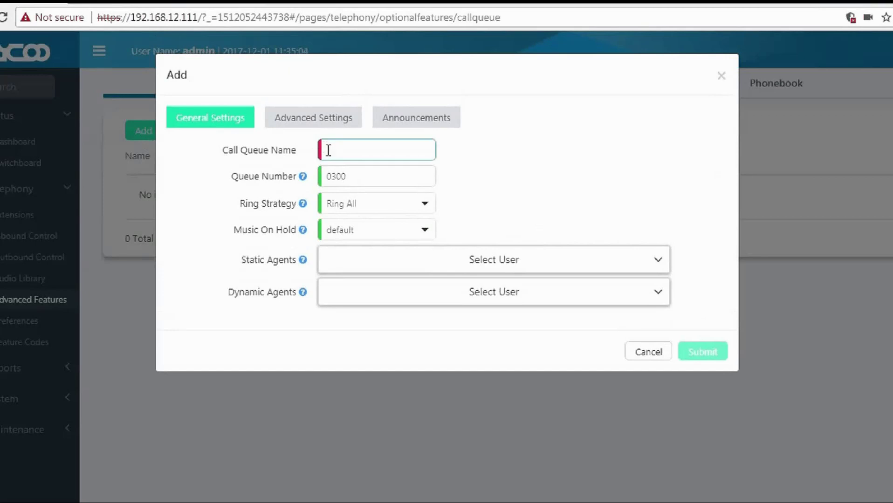
pyautogui.write('Sales')
pyautogui.press('Down')
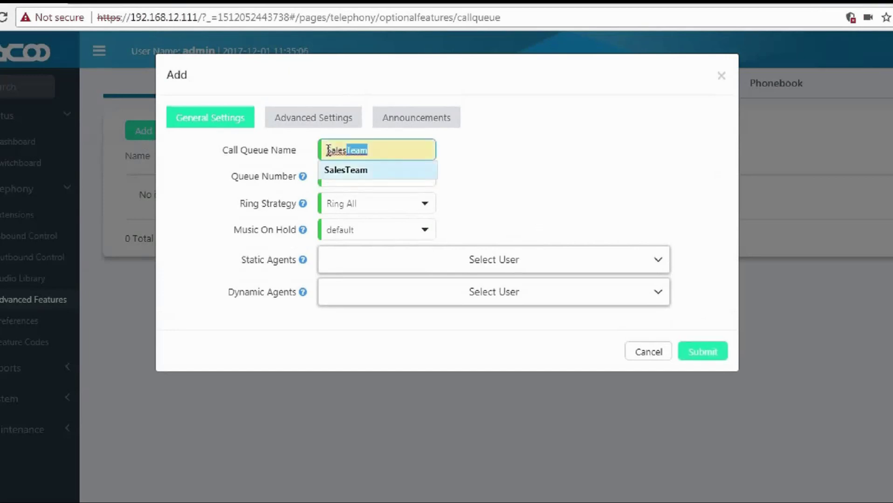
pyautogui.press('Return')
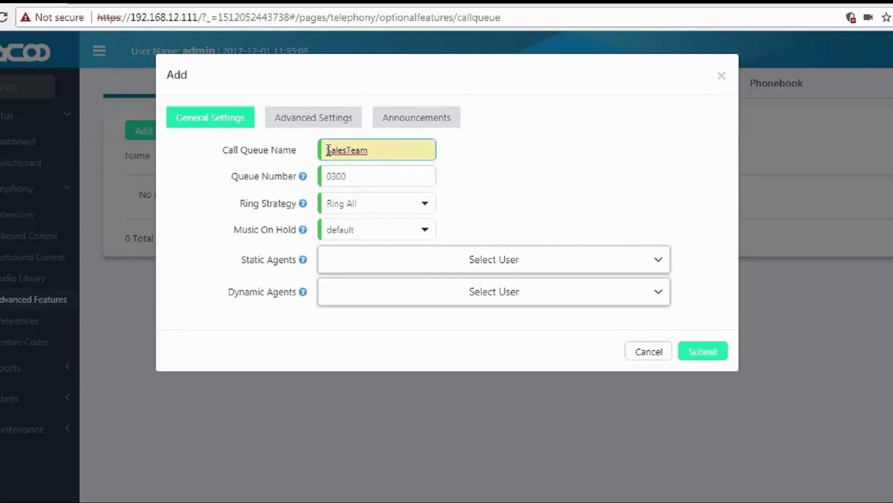
pyautogui.write('w')
pyautogui.press('BackSpace')
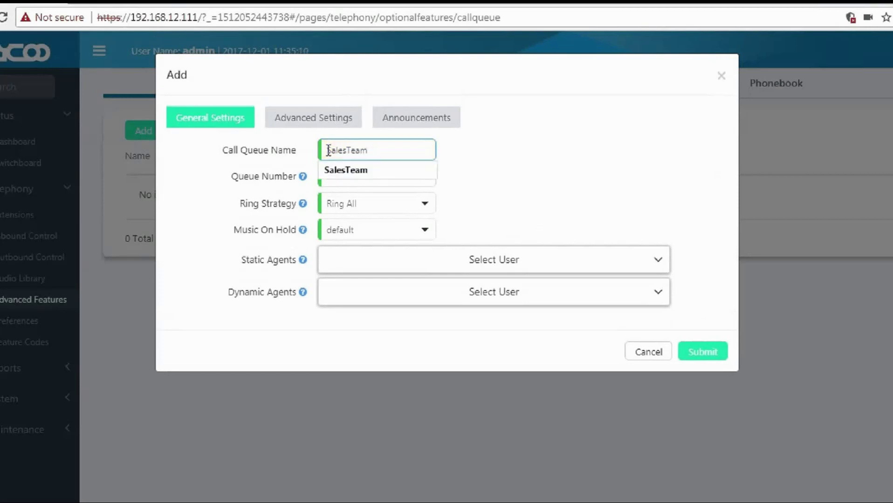
pyautogui.write('qu')
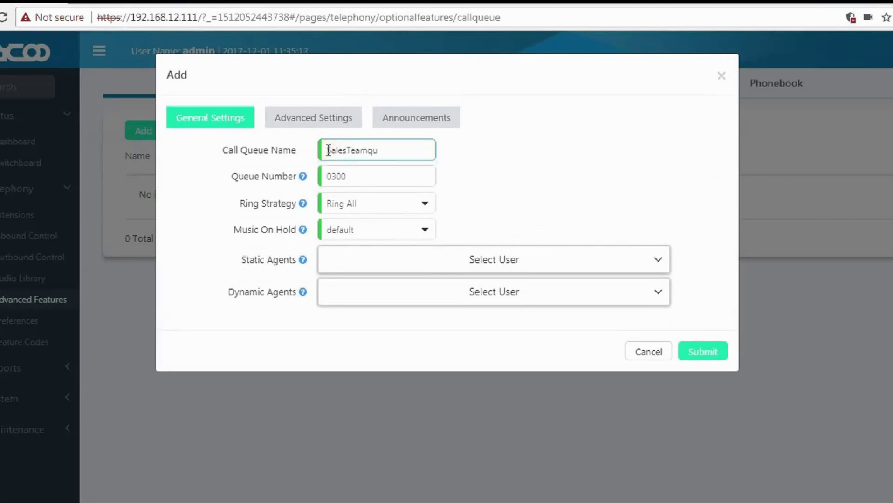
# Keep queue number 0300, set ring strategy to Linear, and leave Music On Hold at default.
pyautogui.moveTo(236, 182); pyautogui.dragTo(298, 181)
pyautogui.moveTo(302, 178)
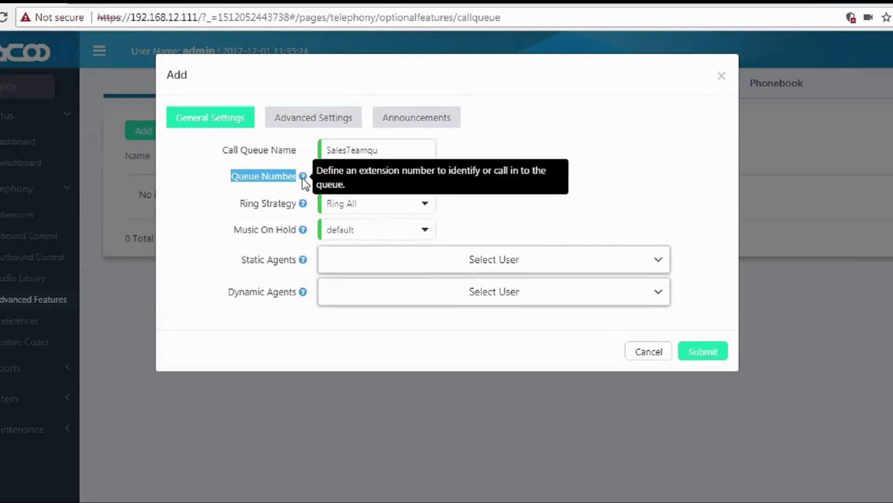
pyautogui.moveTo(350, 177); pyautogui.dragTo(306, 211)
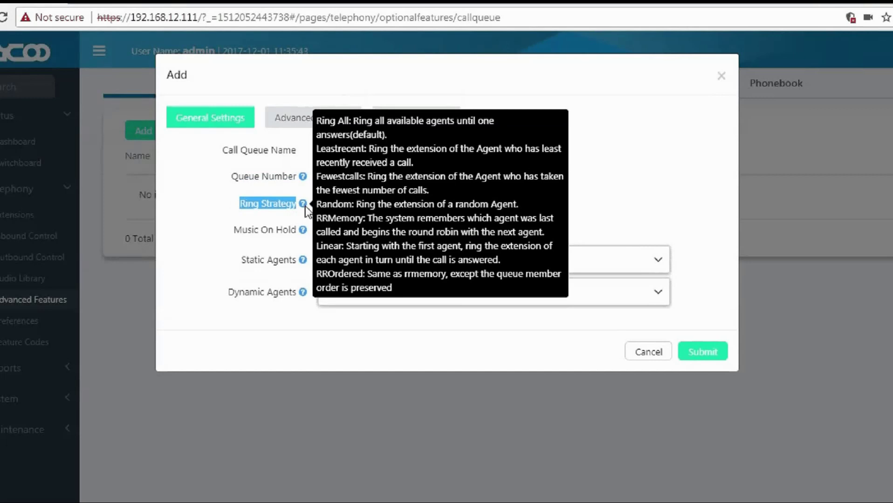
pyautogui.click(344, 207)
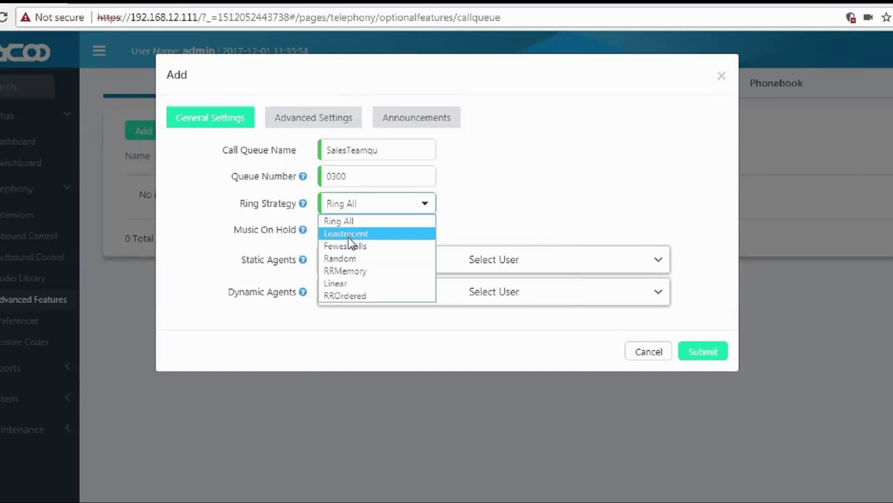
pyautogui.click(347, 283)
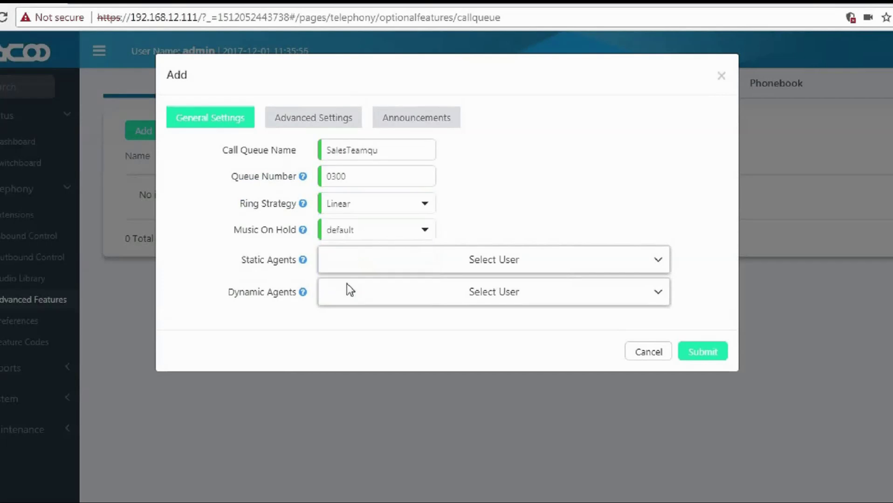
pyautogui.moveTo(235, 231); pyautogui.dragTo(276, 238)
pyautogui.moveTo(303, 236)
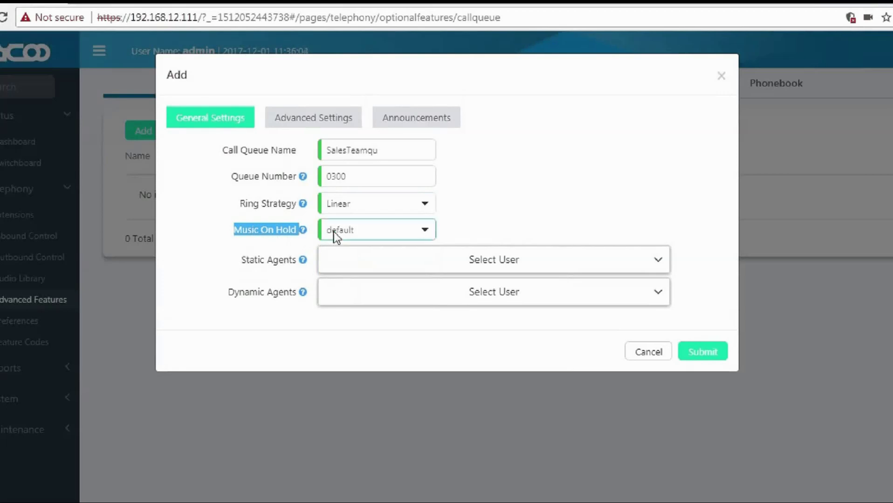
pyautogui.click(294, 241)
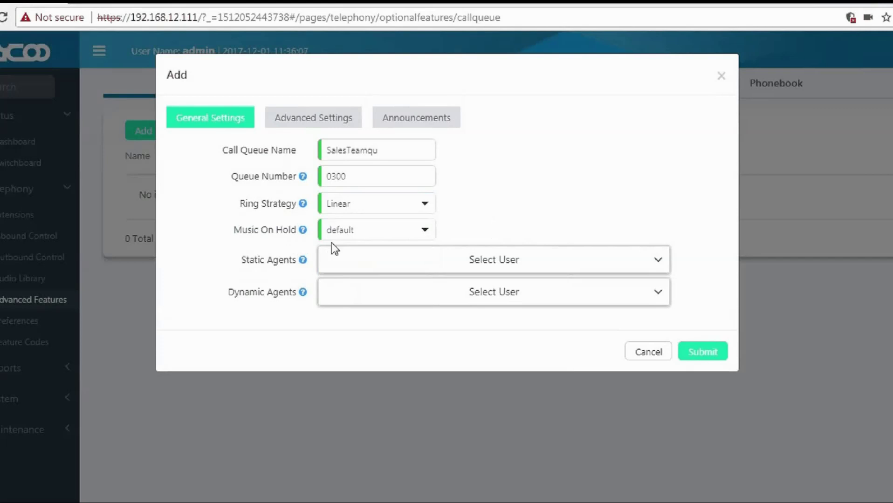
pyautogui.moveTo(301, 261)
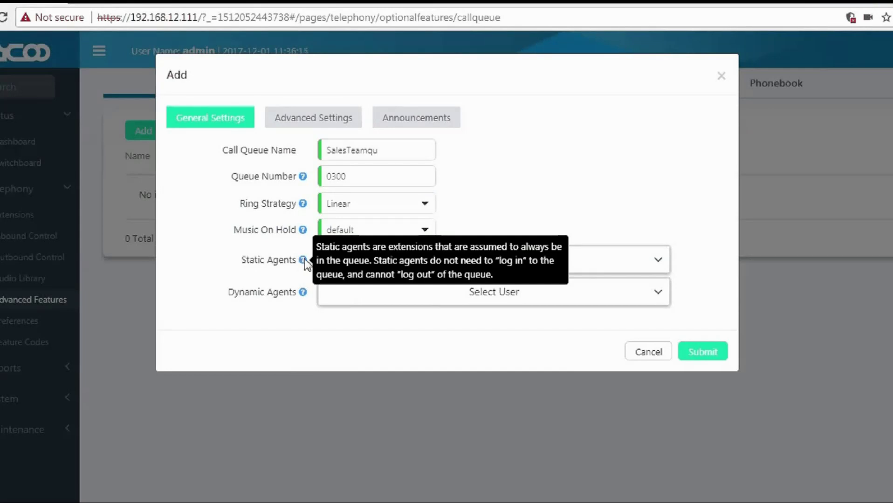
# Add extensions 100, 101 and 102 as static agents of the queue.
pyautogui.click(376, 266)
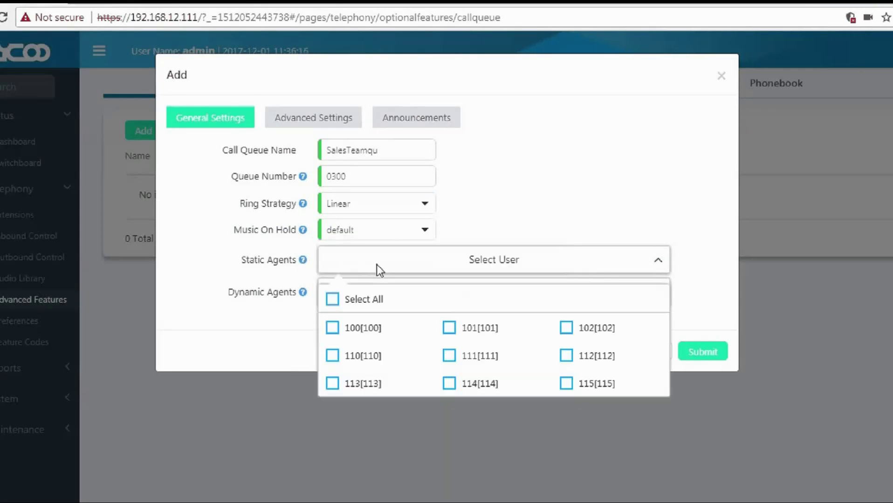
pyautogui.click(336, 329)
pyautogui.click(450, 333)
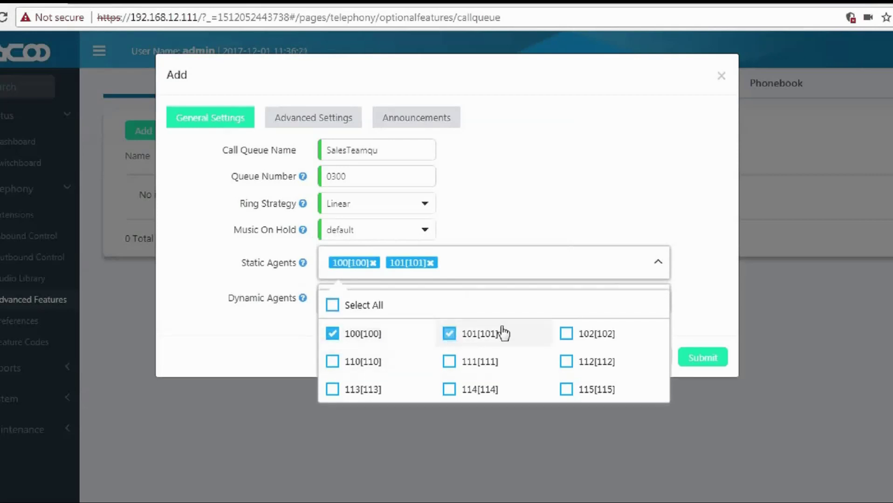
pyautogui.click(569, 335)
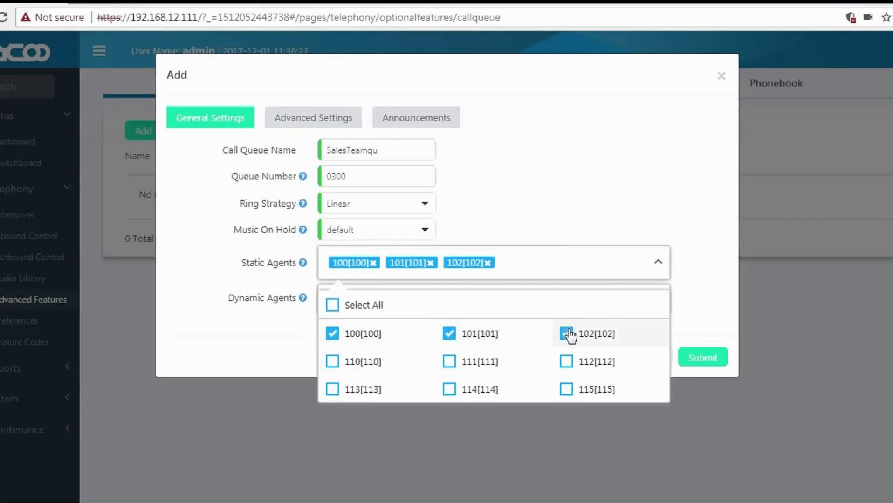
pyautogui.click(695, 259)
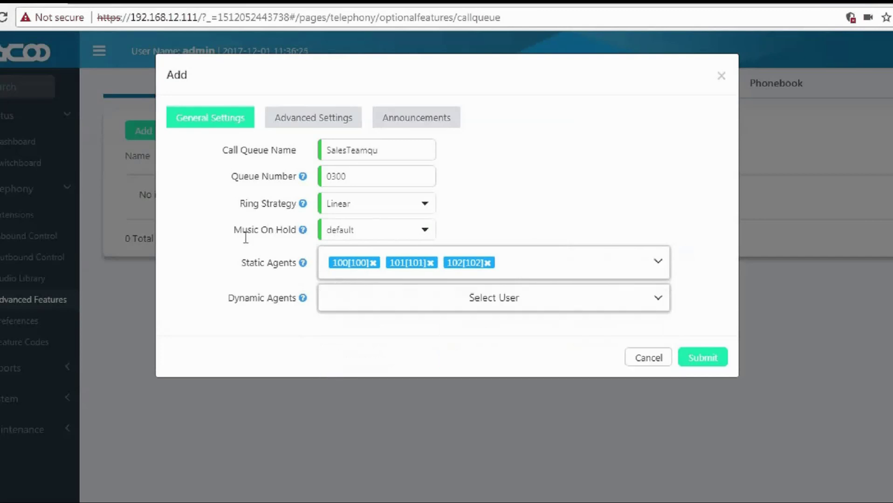
# Add extensions 110, 111 and 112 as dynamic agents and submit the call queue.
pyautogui.moveTo(228, 301); pyautogui.dragTo(304, 299)
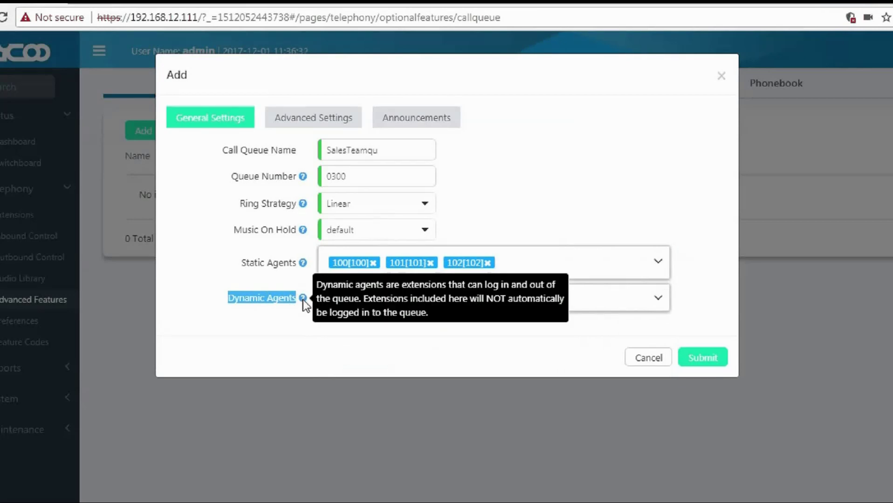
pyautogui.click(361, 300)
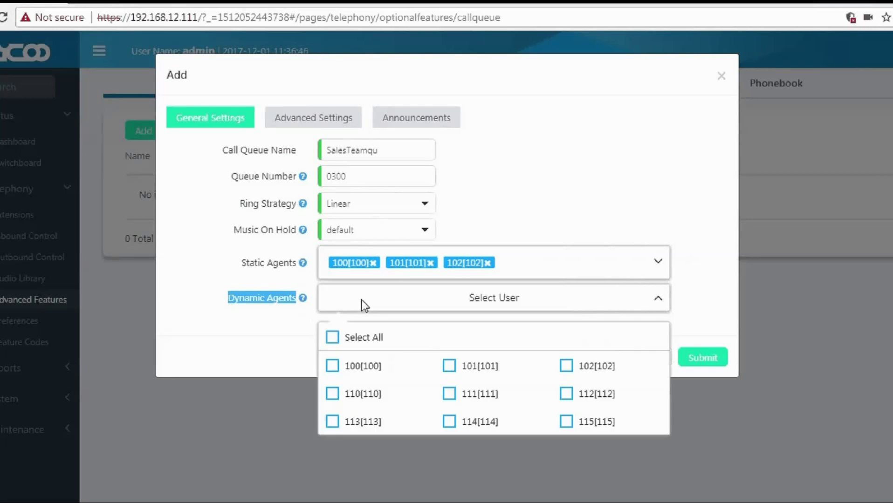
pyautogui.click(332, 399)
pyautogui.click(451, 400)
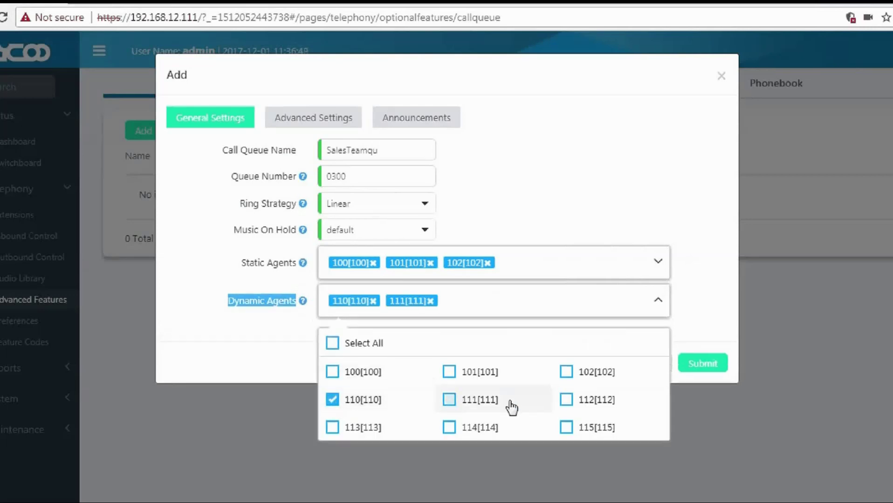
pyautogui.click(573, 403)
pyautogui.click(697, 335)
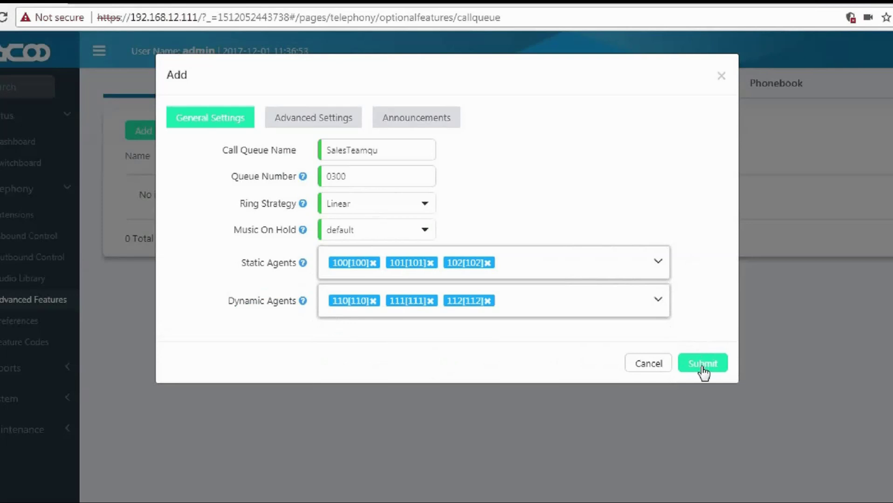
pyautogui.click(703, 369)
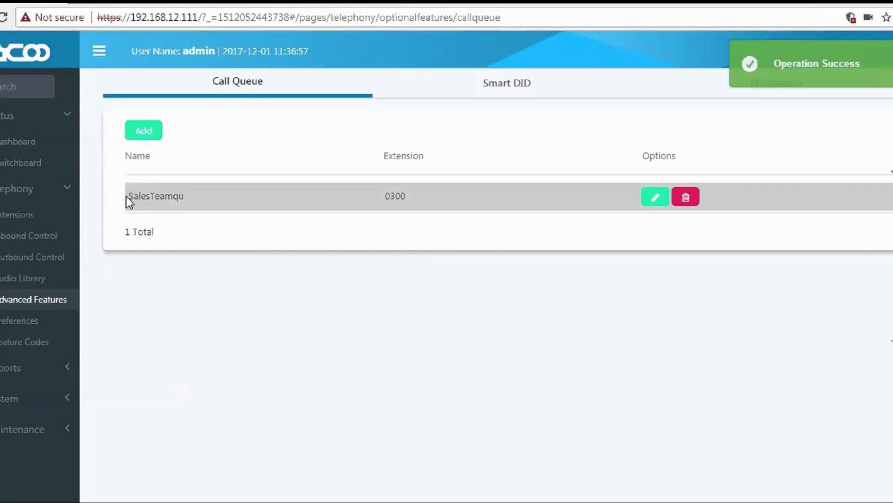
# Highlight the new SalesTeamqu entry and its extension number 0300 in the Call Queue list.
pyautogui.moveTo(131, 196); pyautogui.dragTo(178, 200)
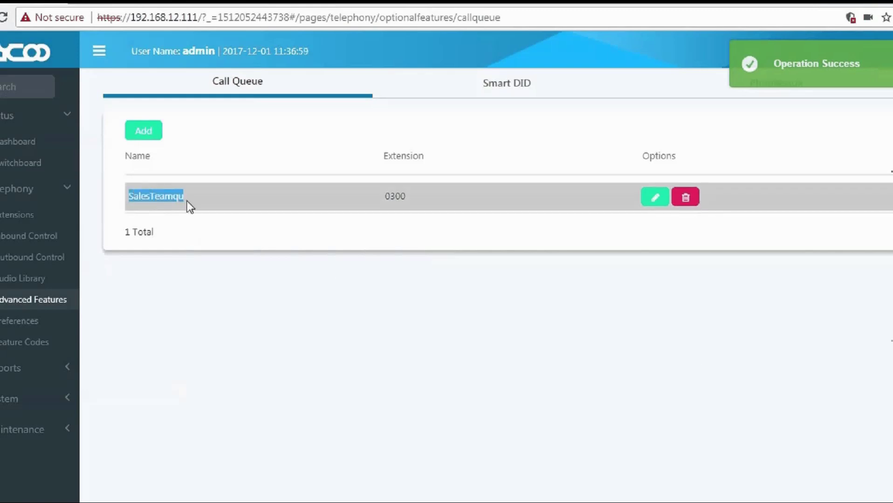
pyautogui.moveTo(390, 197); pyautogui.dragTo(408, 198)
pyautogui.doubleClick(396, 197)
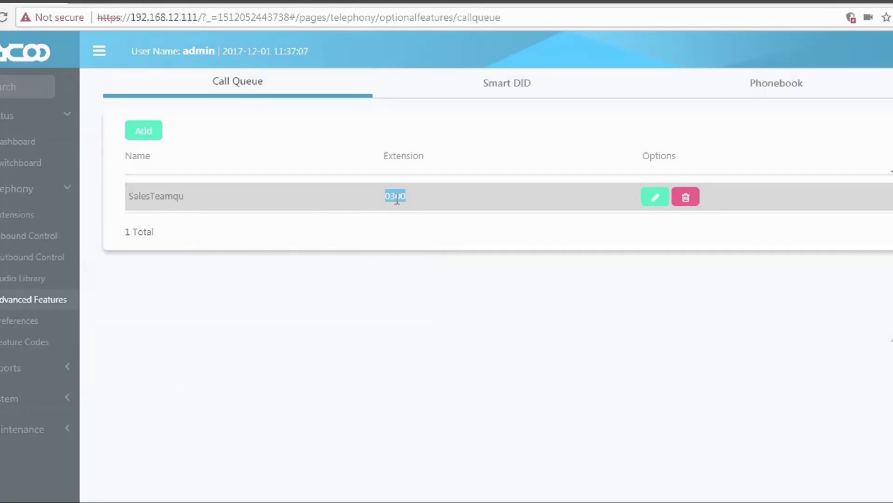
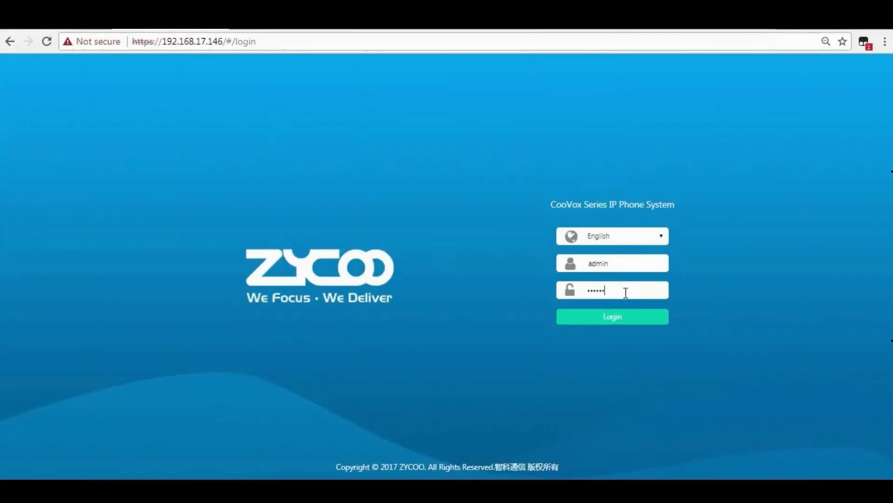
# Log in and open Telephony > Advanced Features at the empty Call Forward page.
pyautogui.press('Return')
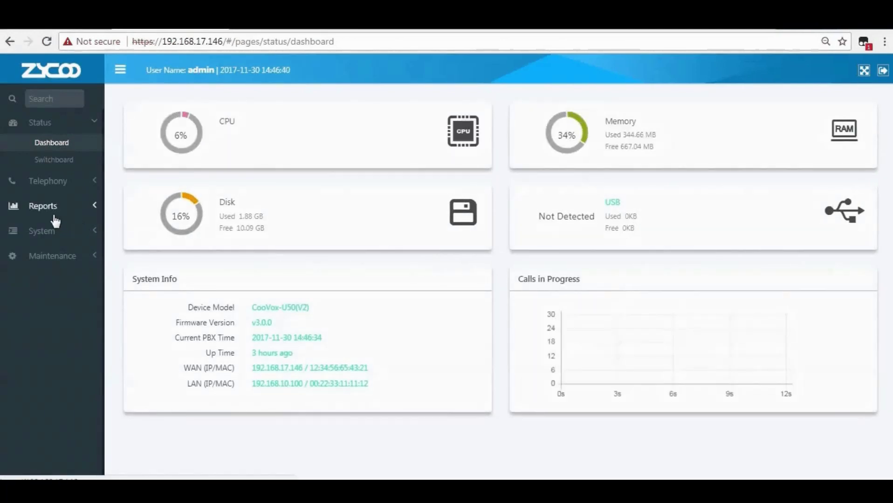
pyautogui.click(53, 184)
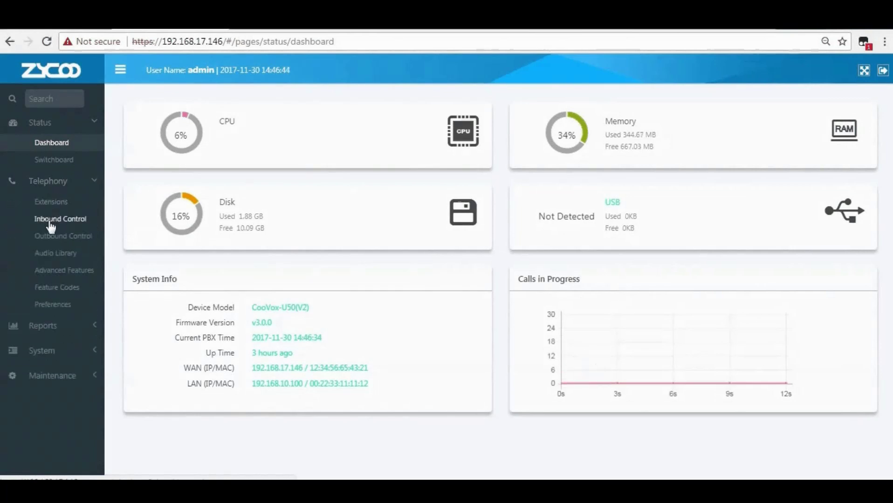
pyautogui.click(62, 275)
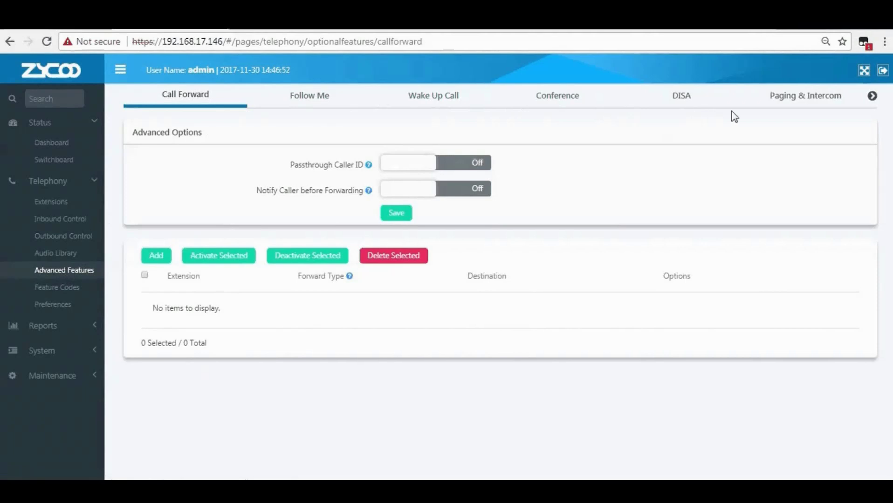
# Open the Smart DID page and leave Smart DID switched On.
pyautogui.click(872, 102)
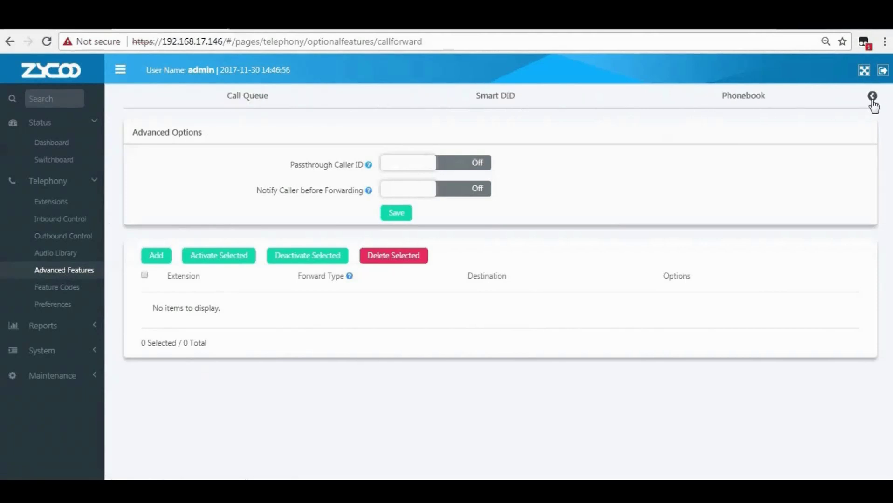
pyautogui.click(493, 108)
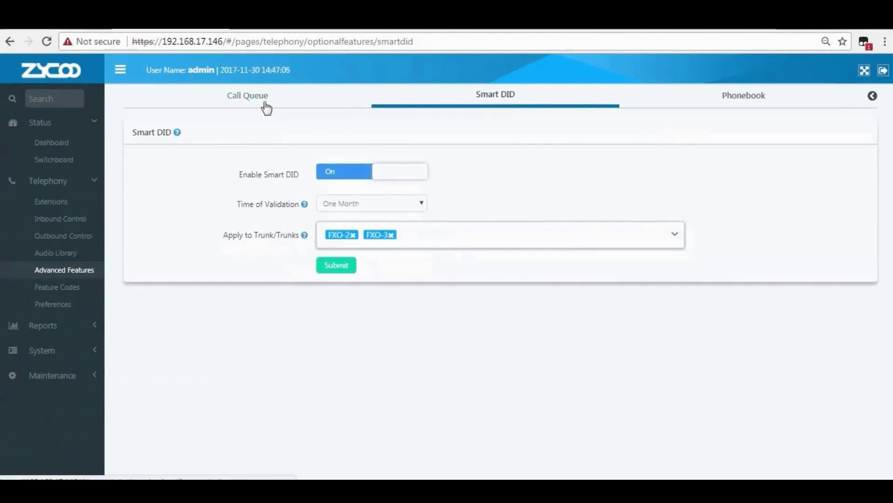
pyautogui.moveTo(176, 135)
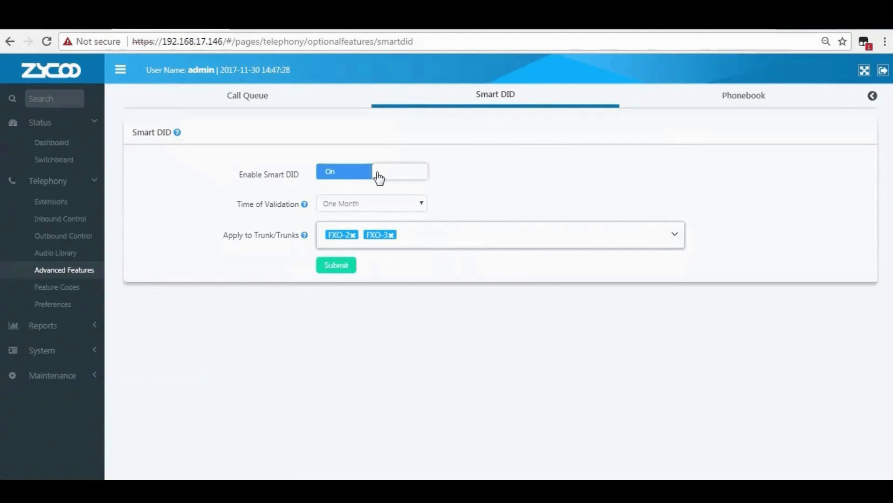
pyautogui.click(377, 178)
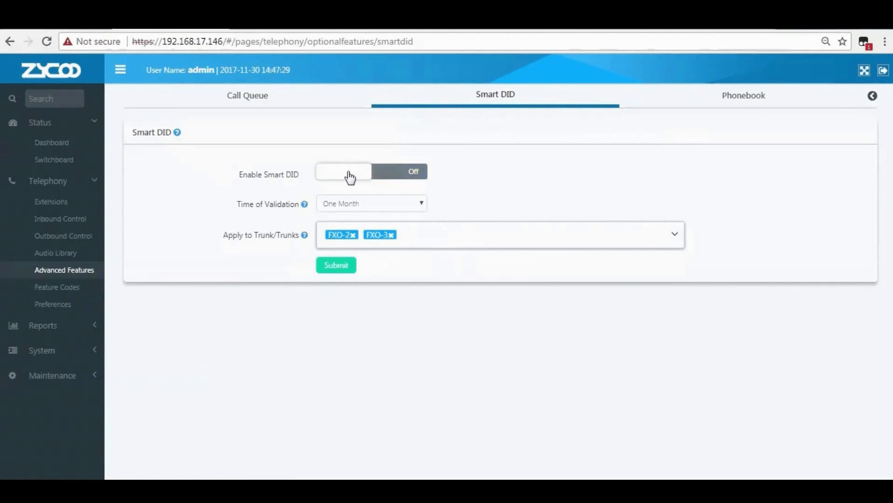
pyautogui.click(345, 174)
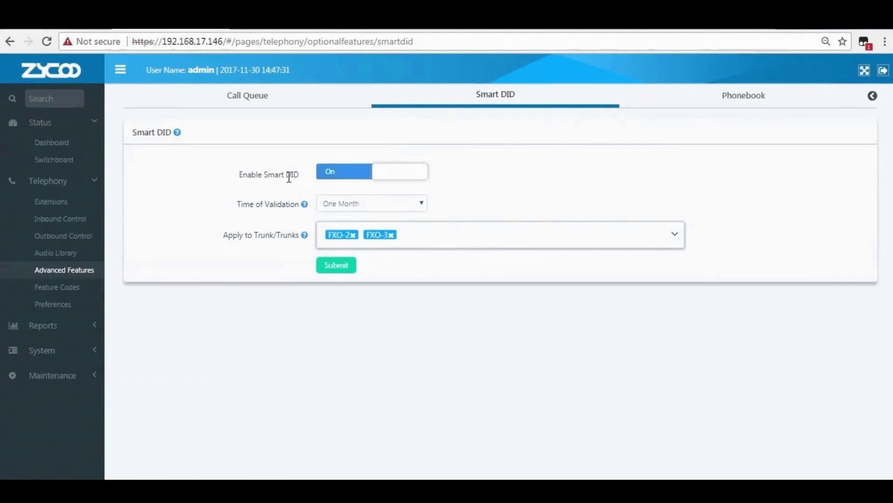
# Set validation time to One Week, keep only the iRingTel trunk, and submit.
pyautogui.moveTo(305, 208)
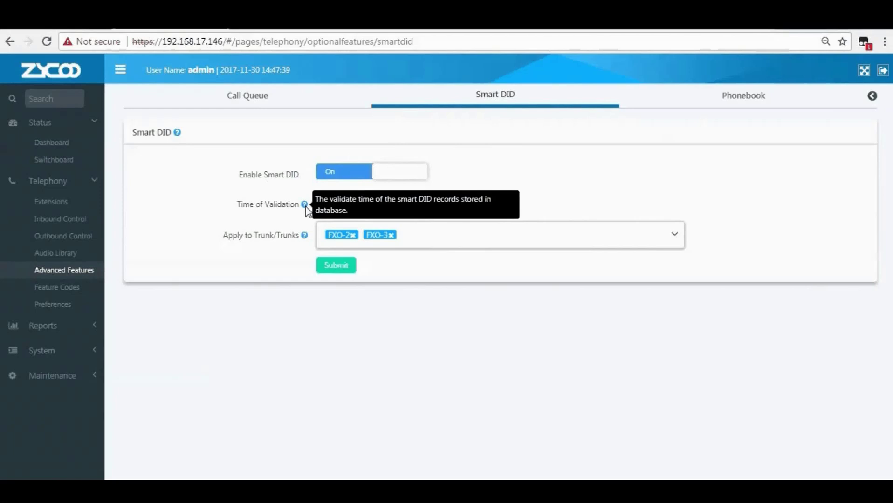
pyautogui.click(351, 205)
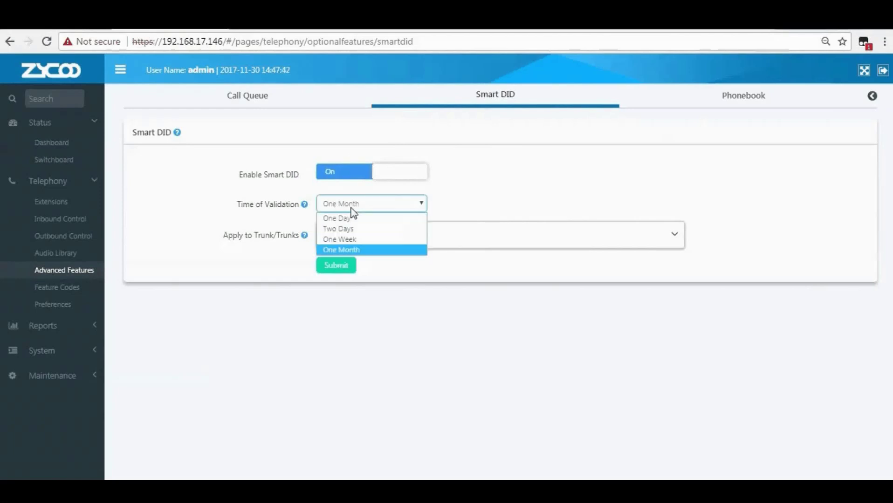
pyautogui.click(351, 240)
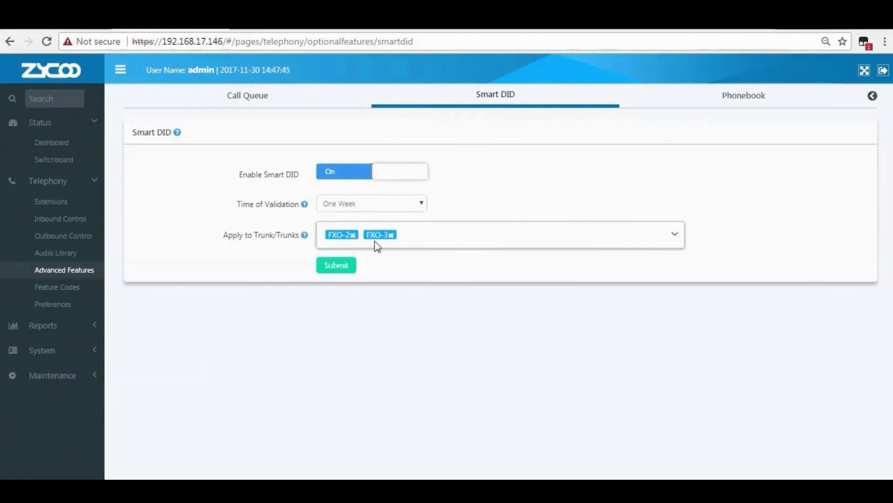
pyautogui.click(505, 241)
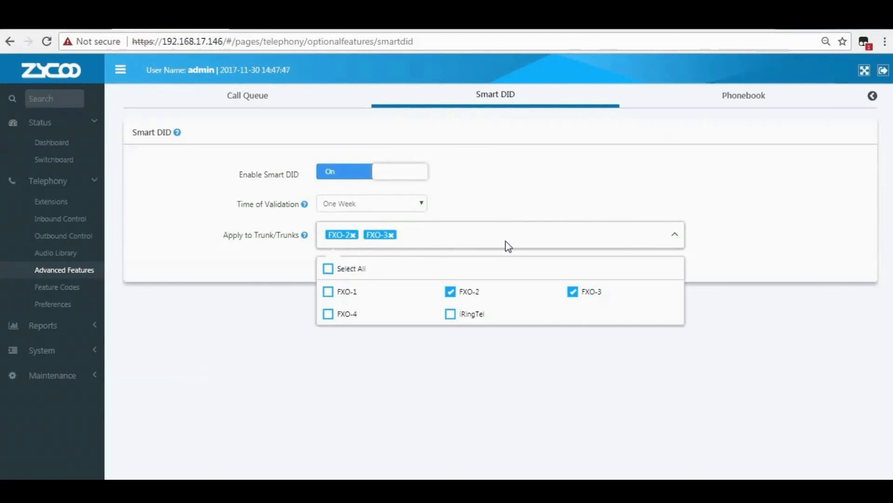
pyautogui.click(450, 314)
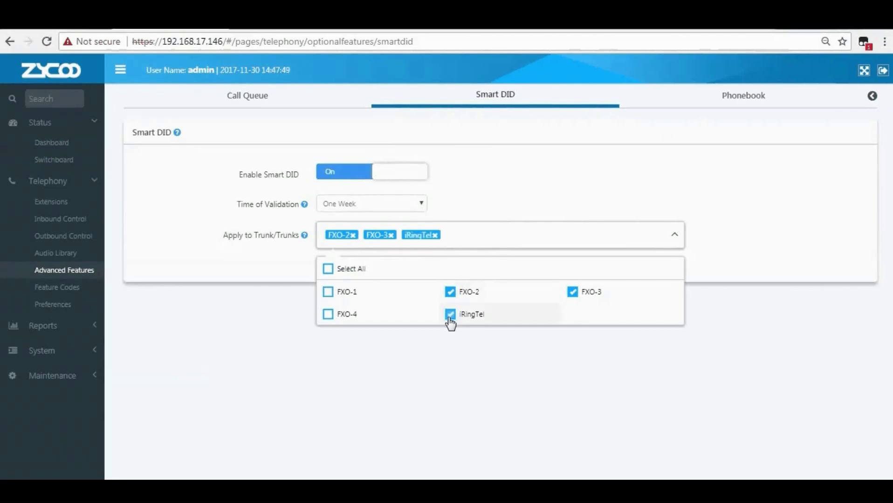
pyautogui.click(390, 235)
pyautogui.click(352, 236)
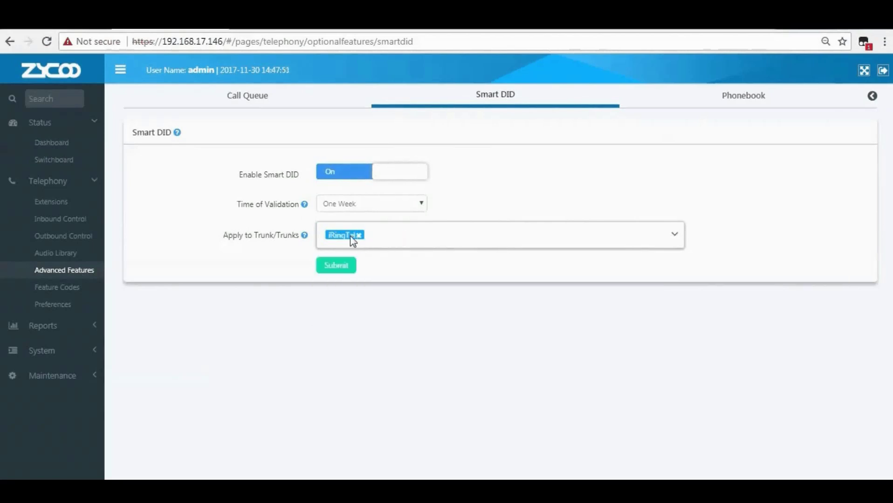
pyautogui.click(345, 273)
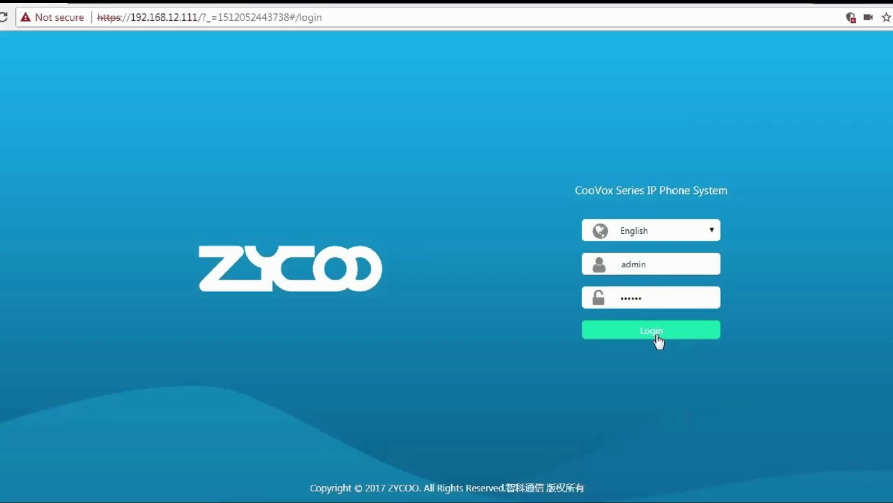
# Log in, open Reports > Call Recordings, and filter recordings by Call From 115.
pyautogui.click(656, 333)
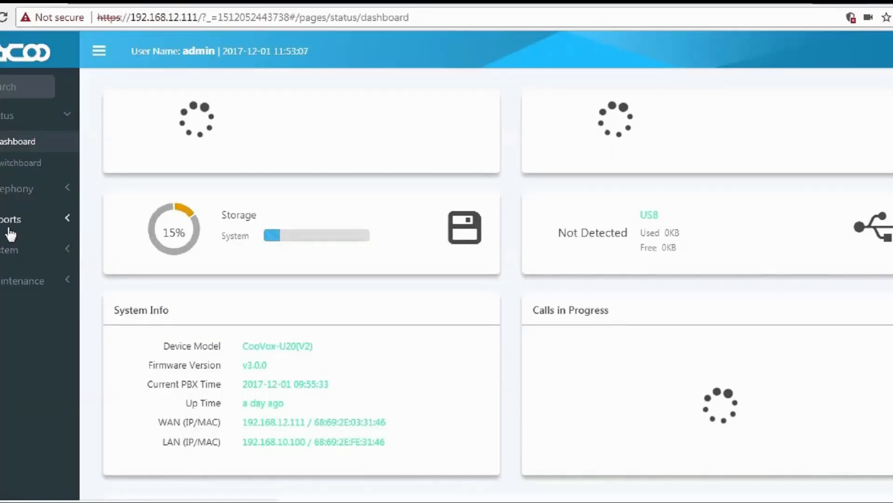
pyautogui.click(6, 226)
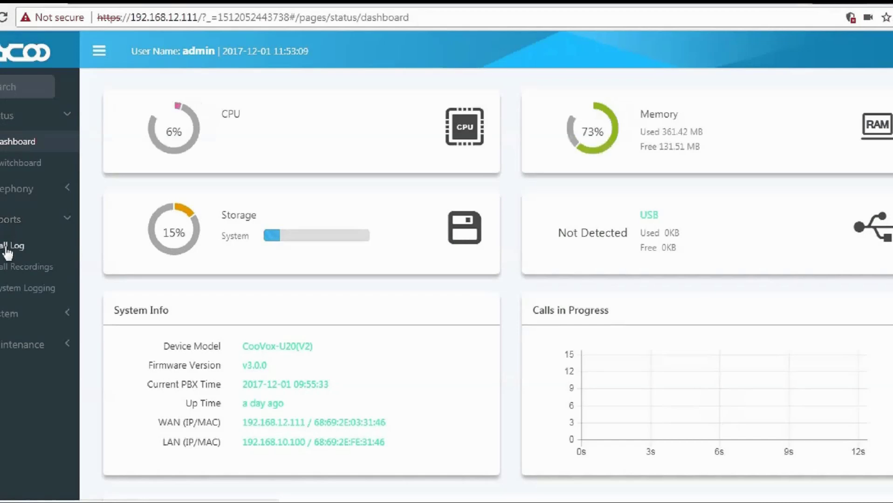
pyautogui.click(10, 273)
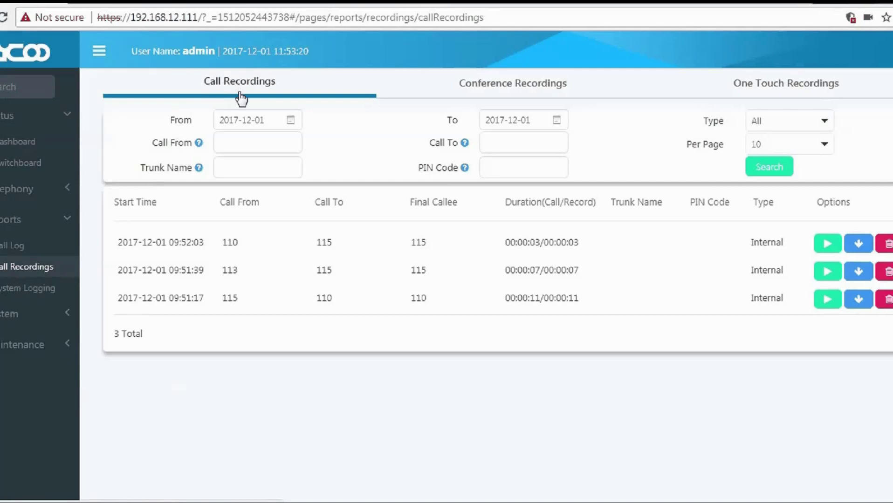
pyautogui.moveTo(199, 145)
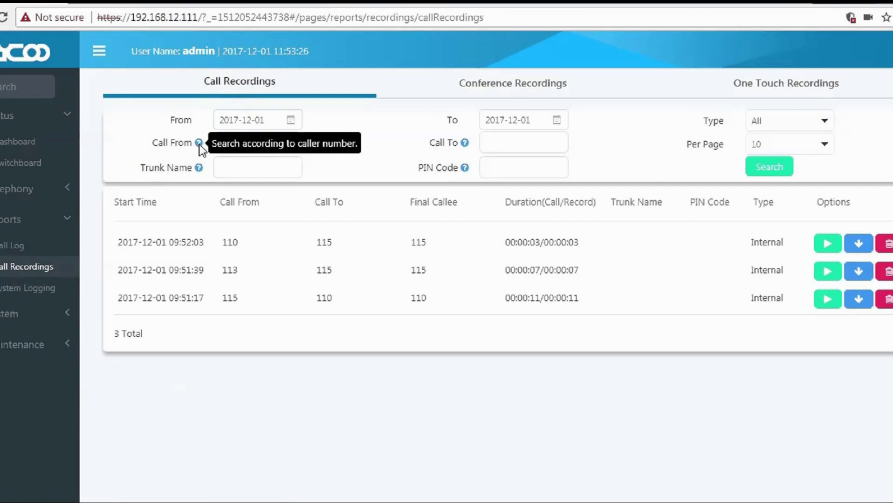
pyautogui.click(243, 143)
pyautogui.write('115')
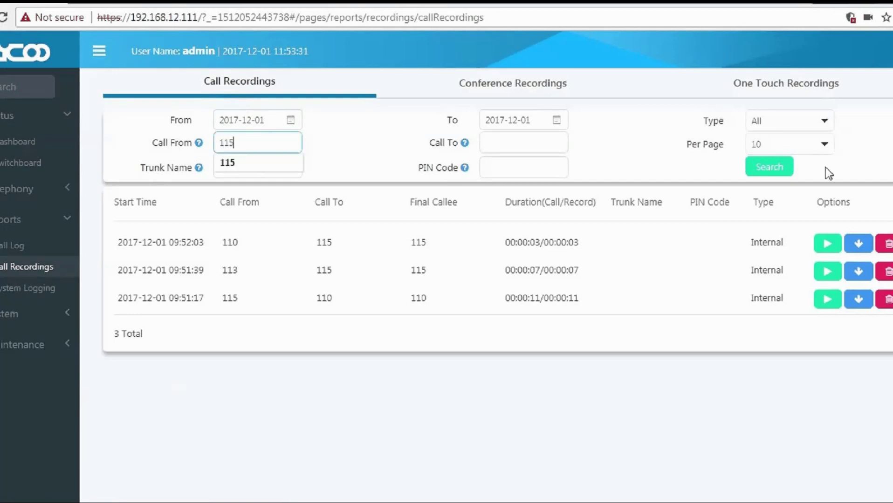
pyautogui.click(776, 169)
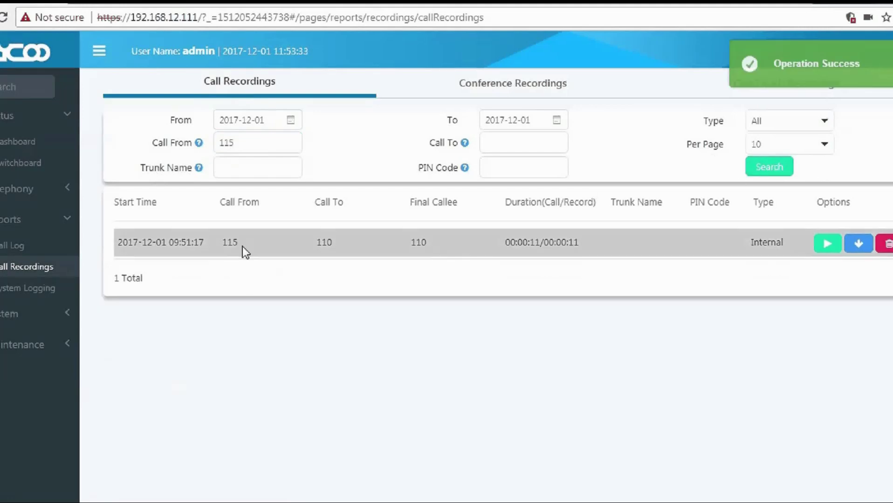
pyautogui.moveTo(239, 250); pyautogui.dragTo(224, 242)
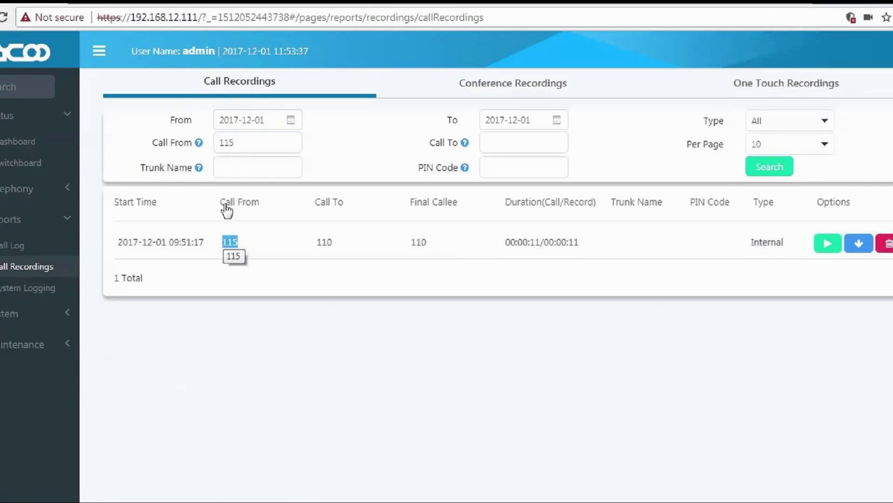
# Clear the caller filter and search recordings by Call To 110 instead.
pyautogui.click(243, 144)
pyautogui.press('BackSpace')
pyautogui.press('BackSpace')
pyautogui.press('BackSpace')
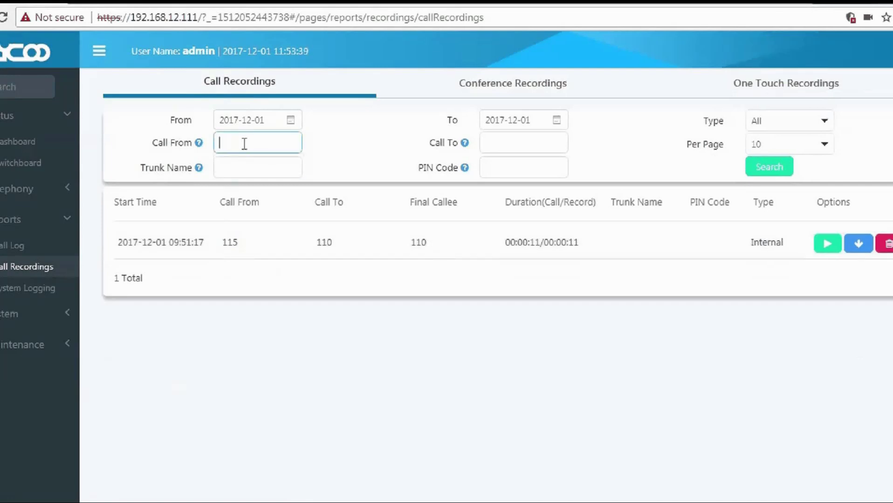
pyautogui.click(494, 144)
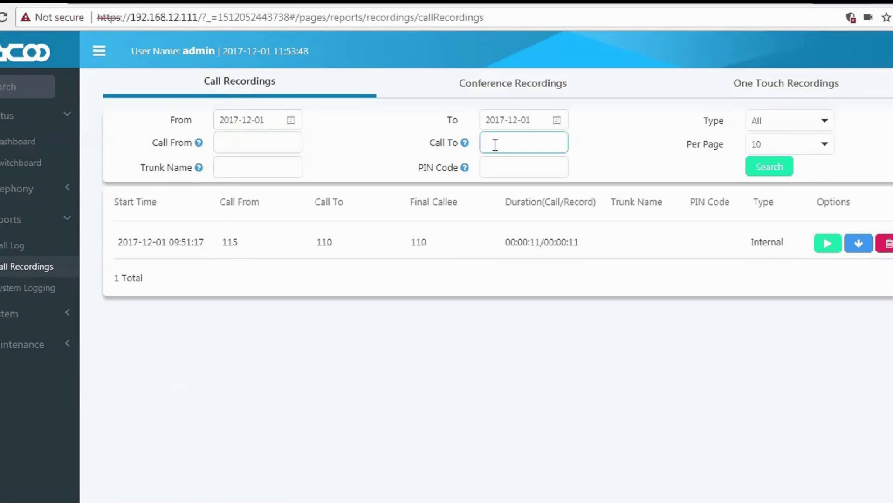
pyautogui.write('110')
pyautogui.moveTo(428, 142); pyautogui.dragTo(465, 146)
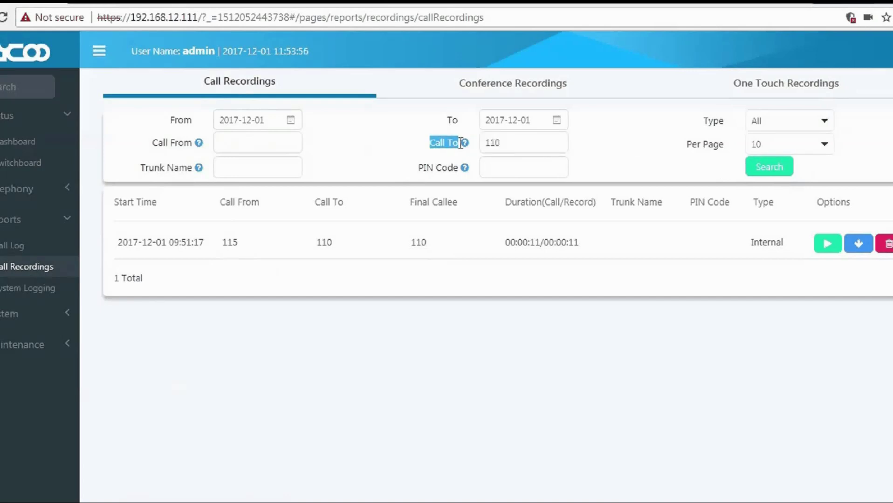
pyautogui.click(510, 147)
pyautogui.click(775, 168)
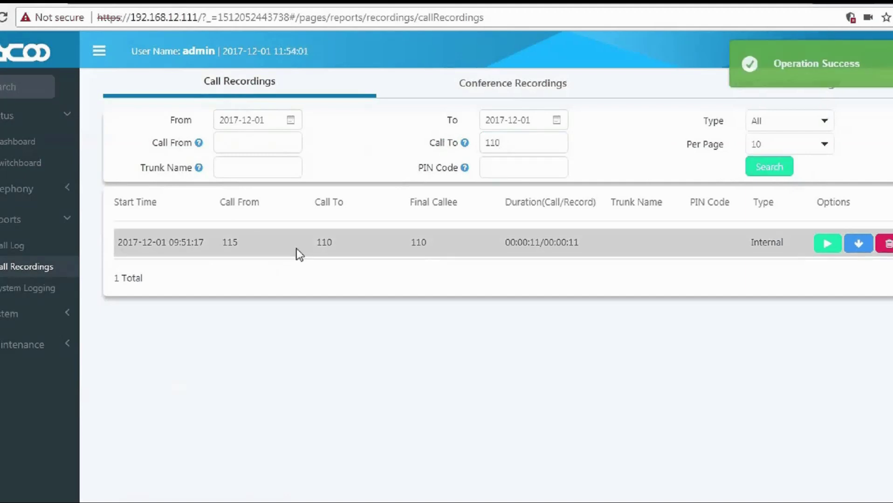
pyautogui.moveTo(334, 243); pyautogui.dragTo(318, 244)
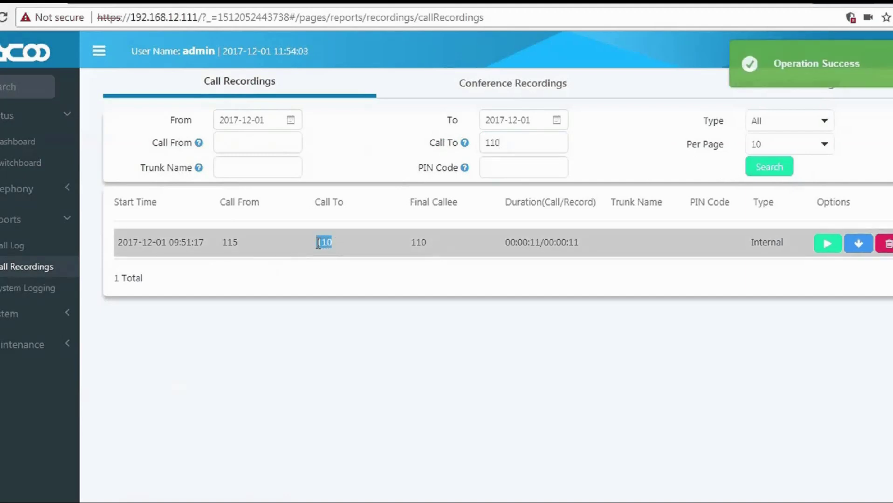
# Clear the Call To filter and search again to list all three recordings.
pyautogui.moveTo(512, 145); pyautogui.dragTo(483, 145)
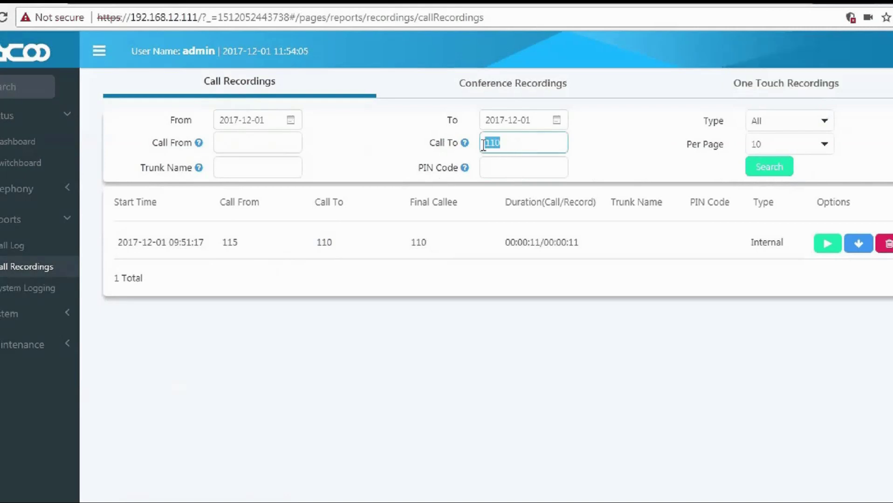
pyautogui.press('BackSpace')
pyautogui.click(769, 168)
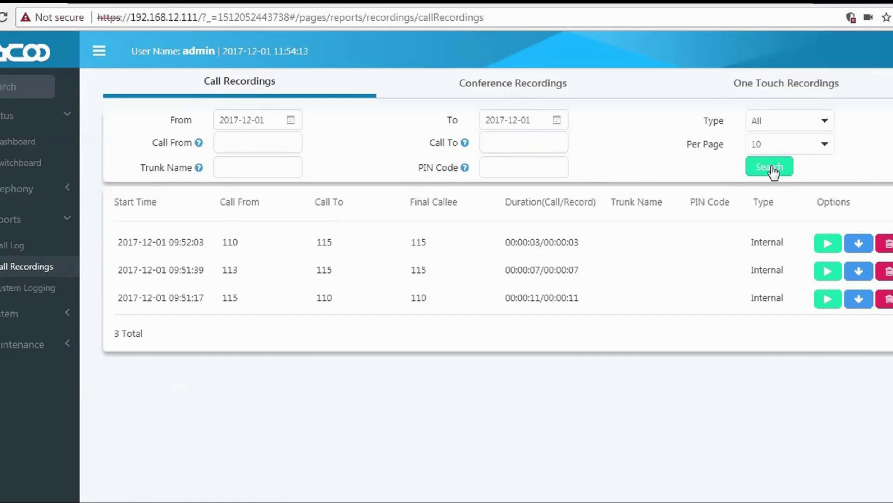
# Filter recordings to calls made to 115 with Type set to Outbound.
pyautogui.click(510, 150)
pyautogui.write('115')
pyautogui.press('Return')
pyautogui.moveTo(198, 169)
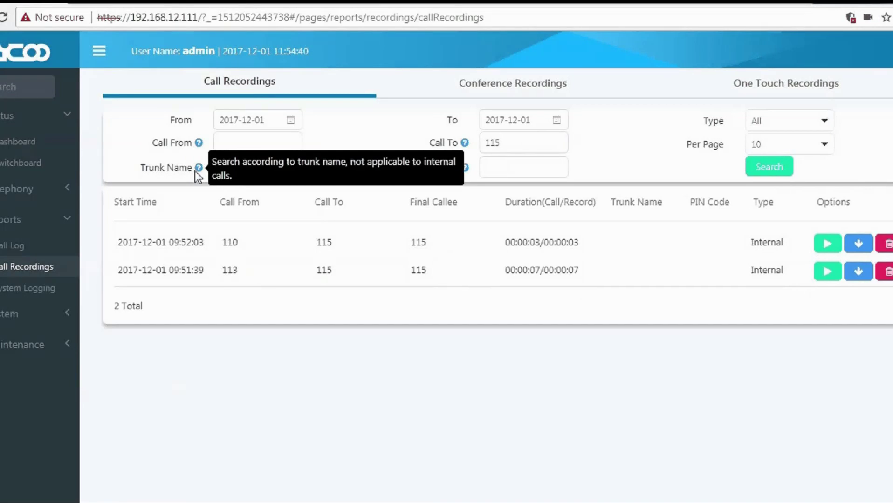
pyautogui.moveTo(465, 171)
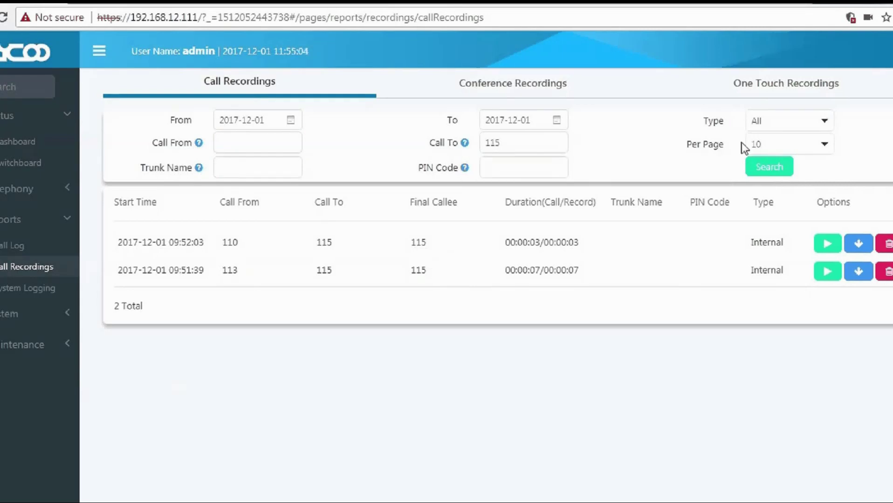
pyautogui.click(788, 120)
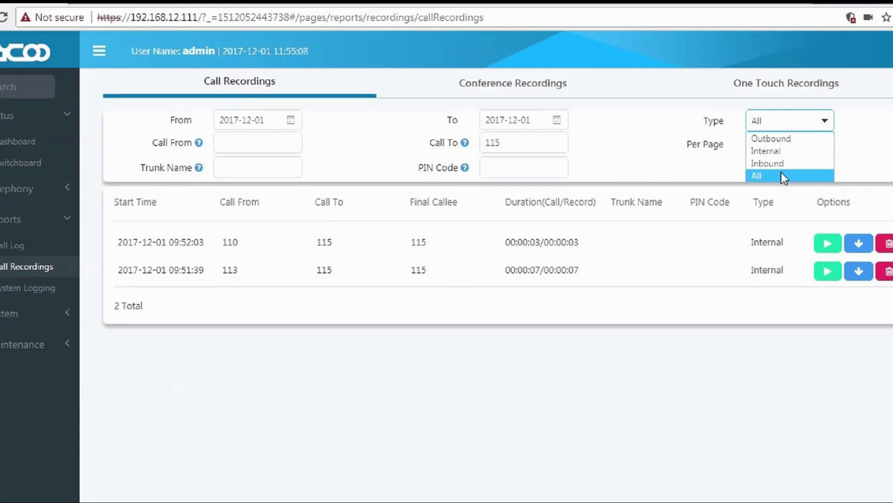
pyautogui.click(776, 138)
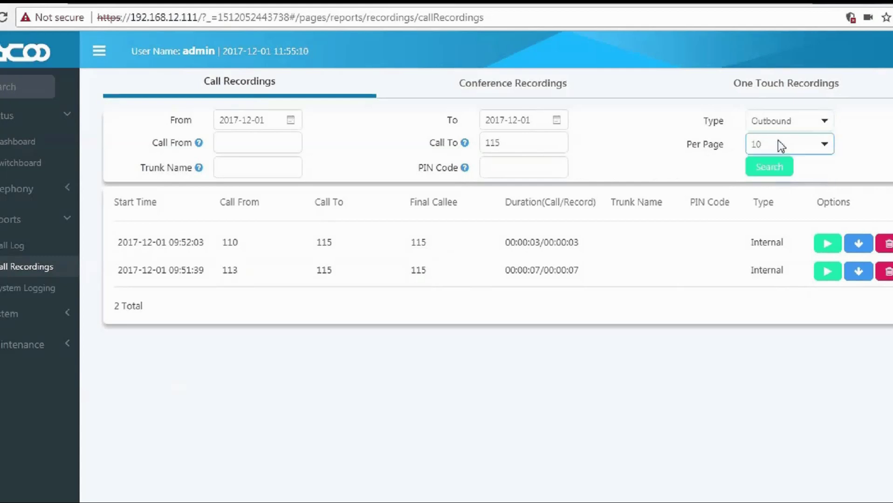
pyautogui.click(769, 168)
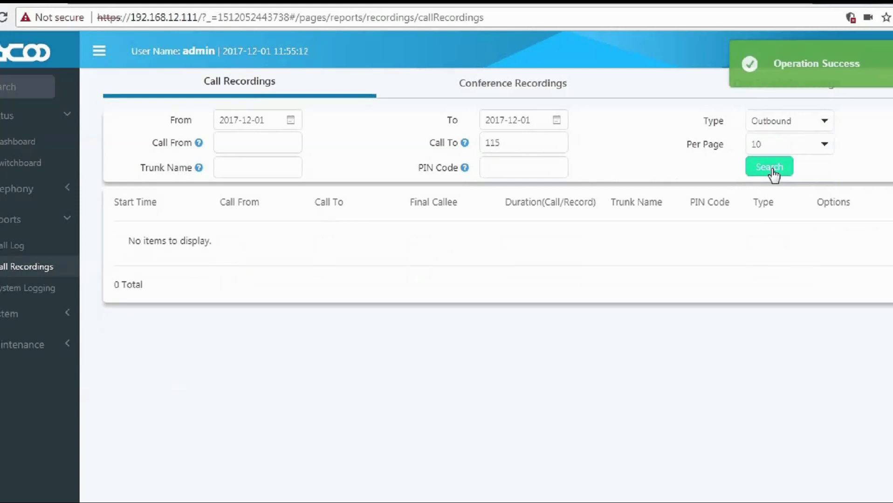
# Search the 115 recordings again with Type Internal, then set Type to All.
pyautogui.click(787, 122)
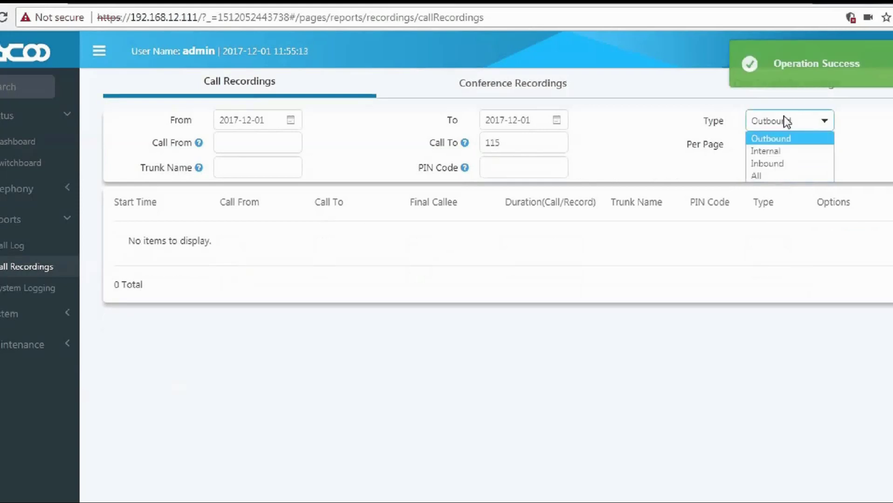
pyautogui.click(778, 153)
pyautogui.click(769, 168)
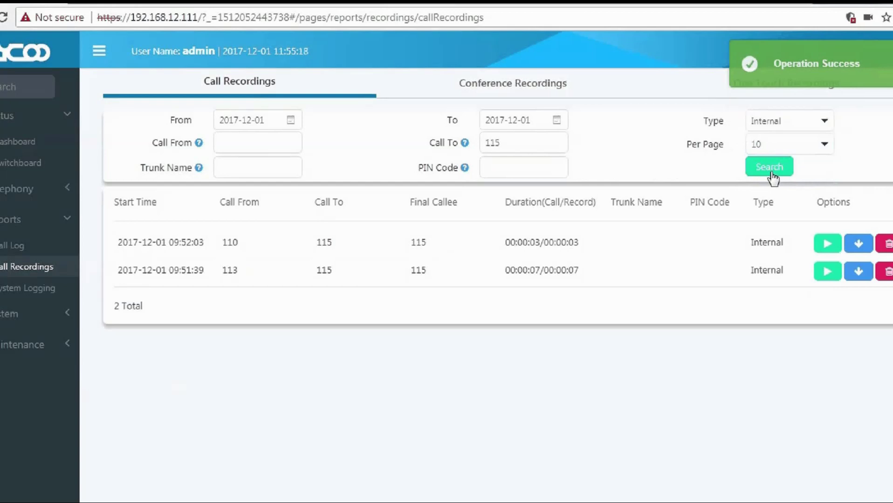
pyautogui.click(782, 118)
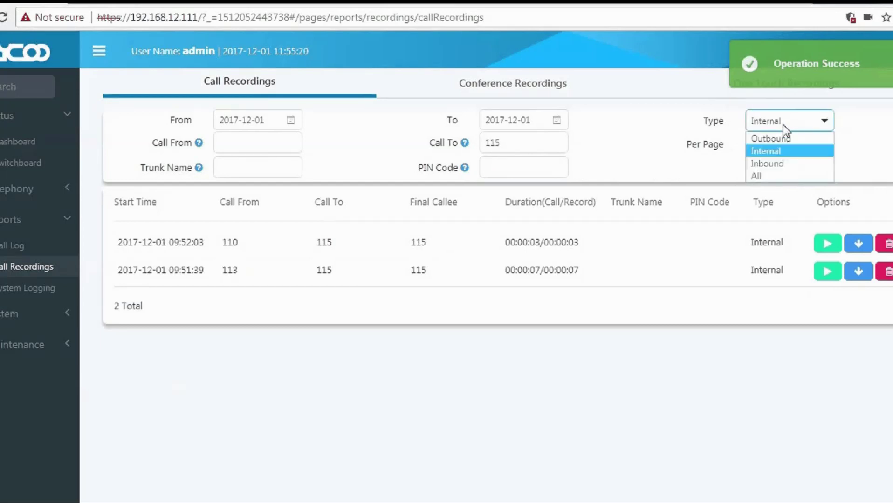
pyautogui.click(780, 173)
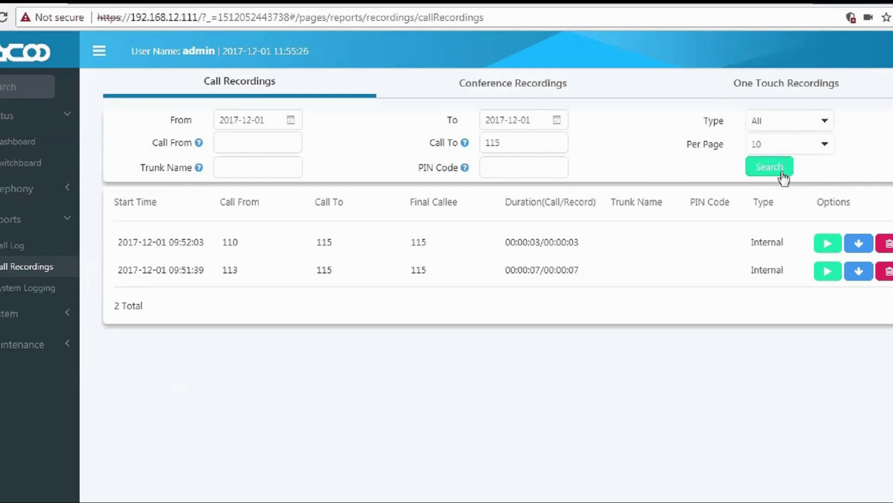
pyautogui.click(503, 92)
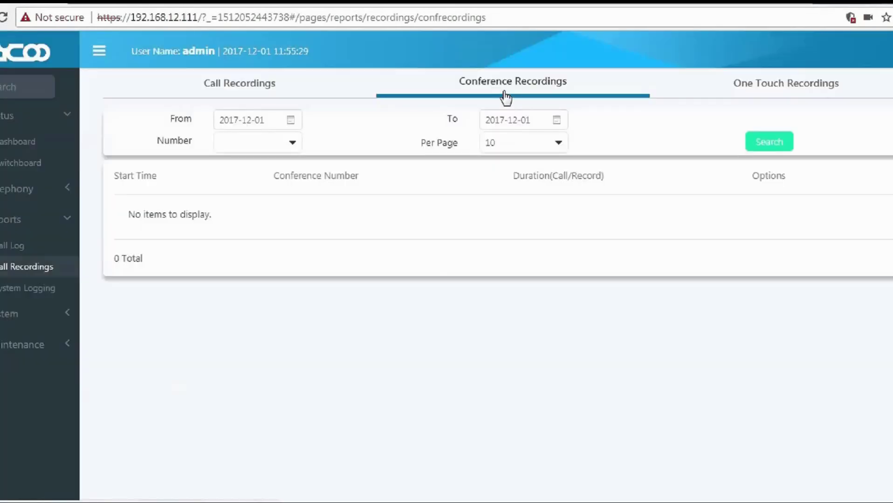
# Search conference recordings from 2017-12-01 and mark the CONFERNCE(90) entry.
pyautogui.click(758, 140)
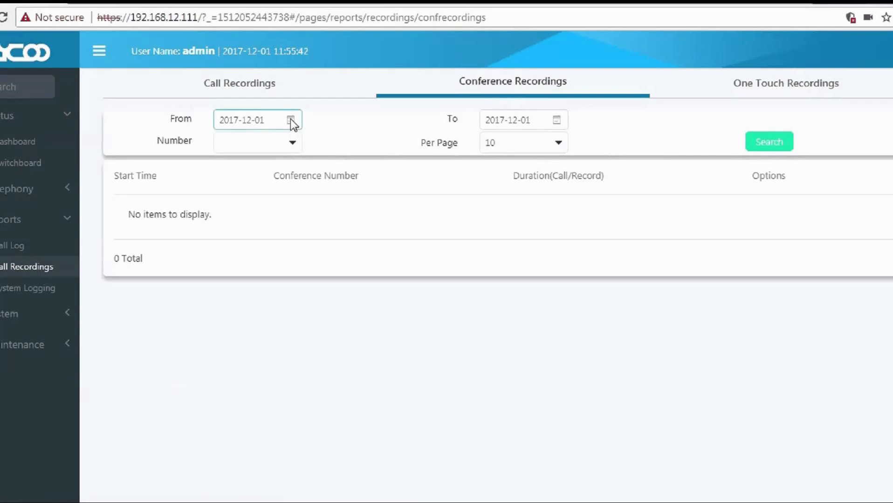
pyautogui.click(290, 120)
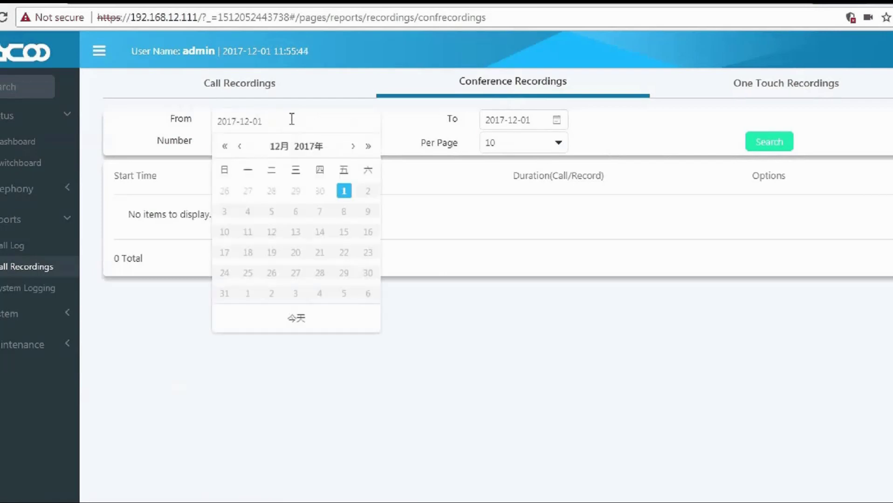
pyautogui.click(409, 124)
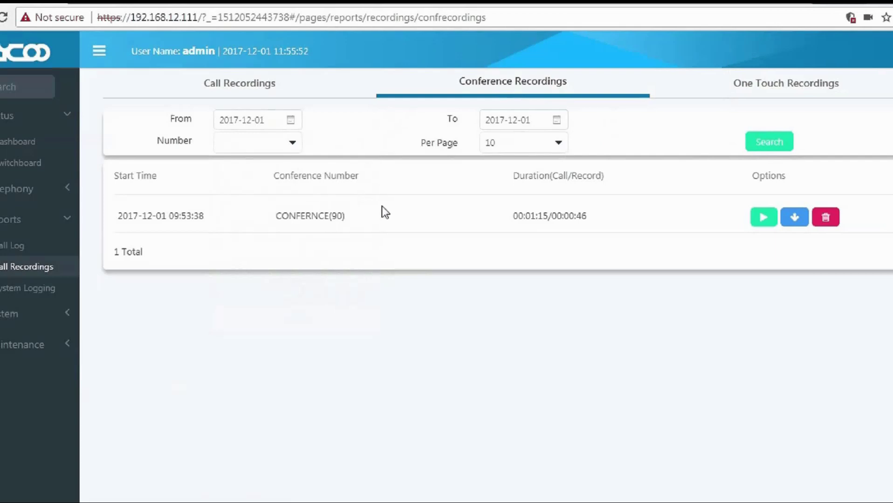
pyautogui.moveTo(344, 217); pyautogui.dragTo(117, 218)
# Play the CONFERNCE(90) recording, cycling speed through 1.5x, 2x, 0.5x and back to 1x.
pyautogui.click(763, 218)
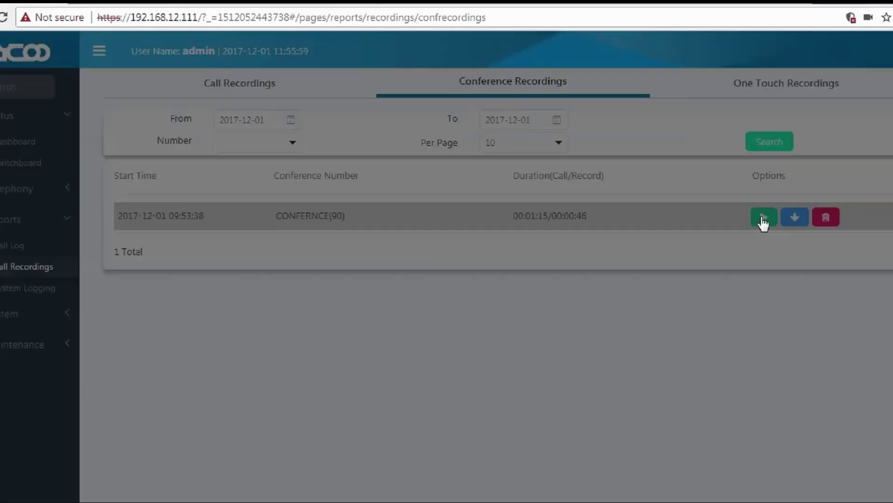
pyautogui.click(223, 84)
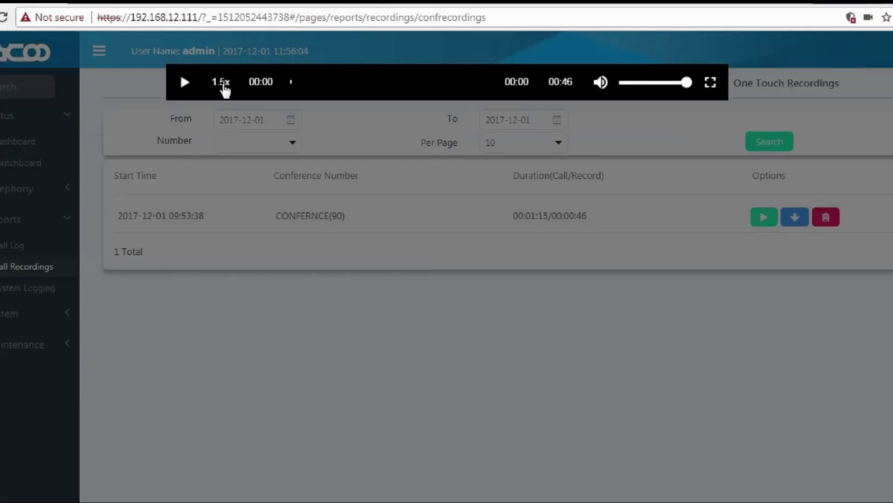
pyautogui.click(222, 84)
pyautogui.click(223, 84)
pyautogui.click(223, 84)
pyautogui.click(185, 86)
pyautogui.click(223, 83)
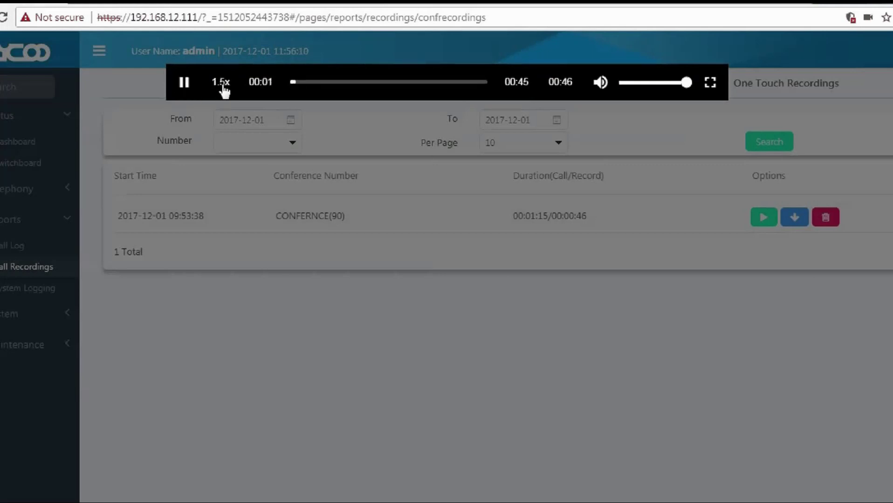
pyautogui.click(223, 83)
pyautogui.click(223, 85)
pyautogui.click(222, 85)
# Mute and unmute the audio, close the player, and download the recording as .wav.
pyautogui.click(603, 85)
pyautogui.click(602, 90)
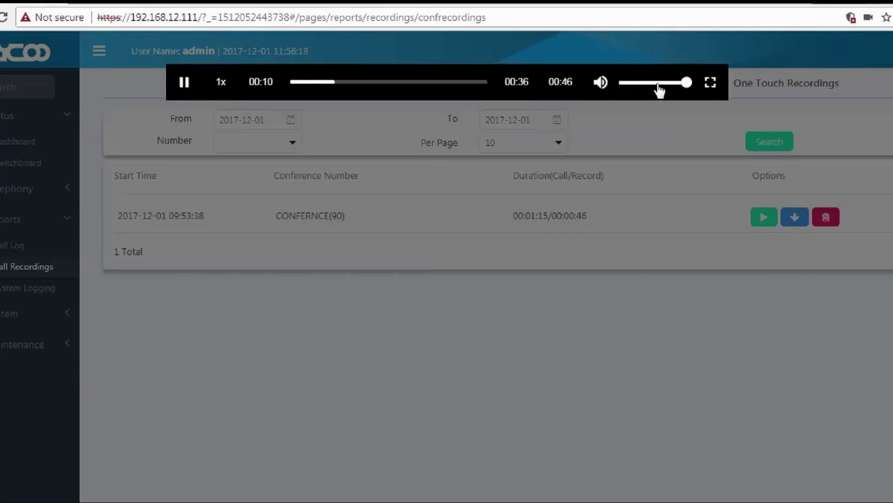
pyautogui.click(662, 120)
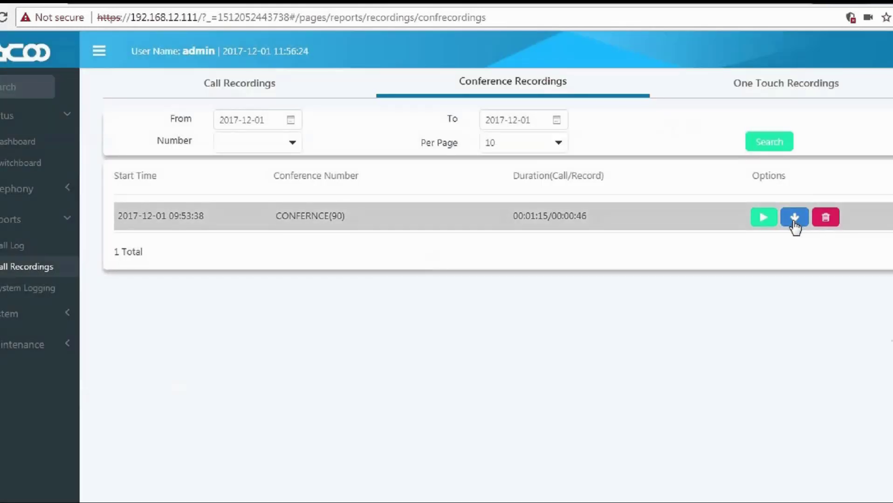
pyautogui.click(794, 218)
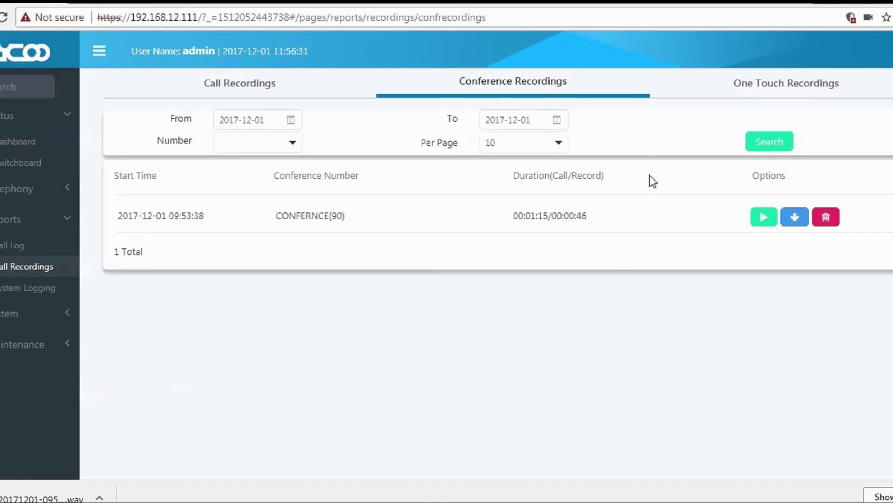
# Check the One Touch Recordings list, then return to Call Recordings.
pyautogui.click(799, 84)
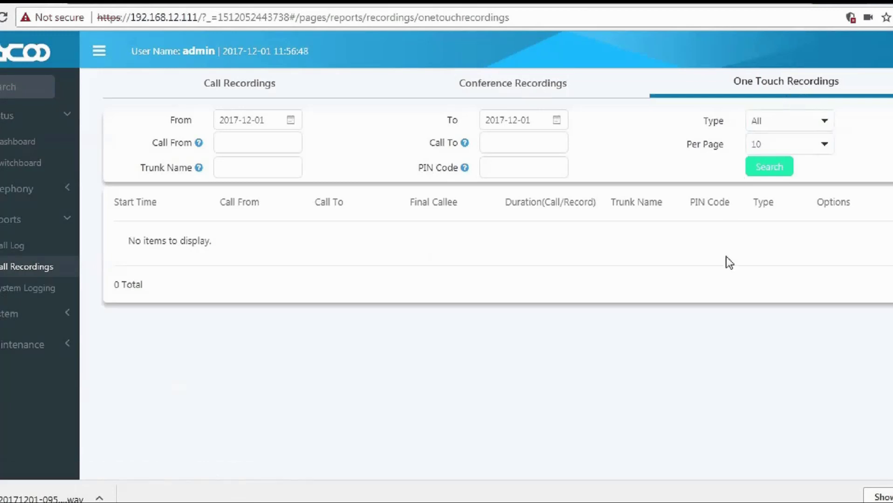
pyautogui.click(252, 84)
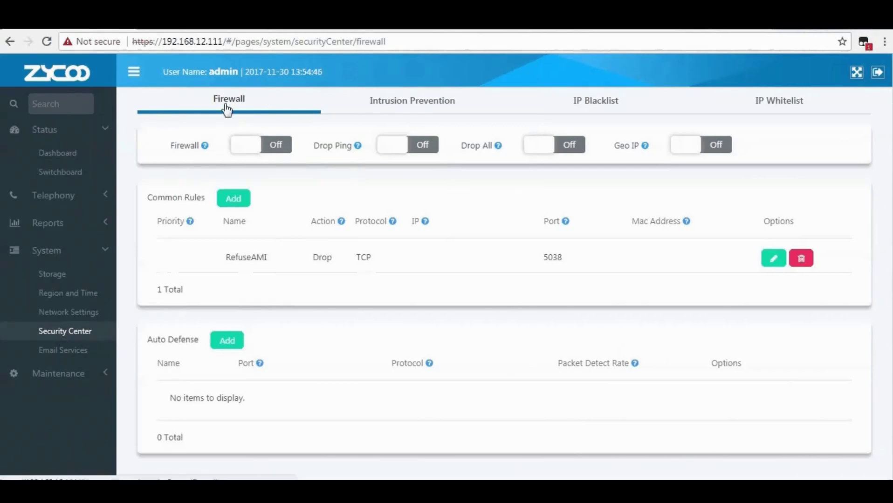
# Turn the firewall On and review the Drop Ping, Drop All and Geo IP help tips.
pyautogui.moveTo(205, 148)
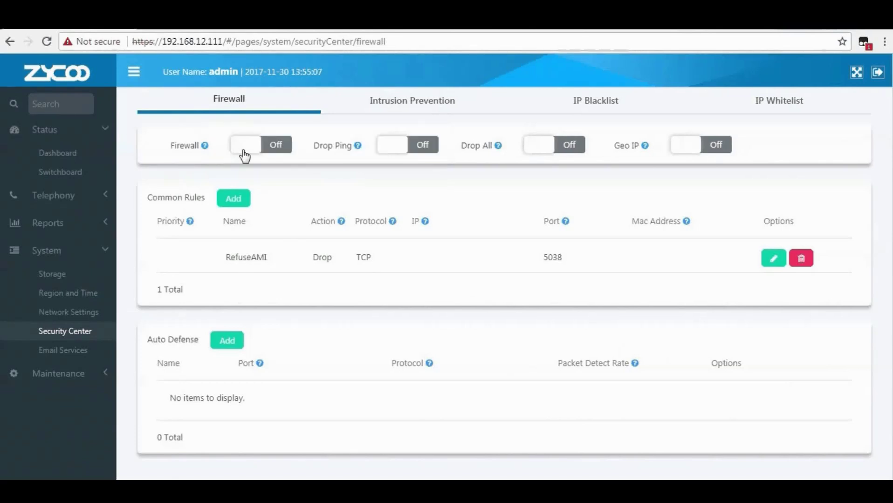
pyautogui.click(244, 154)
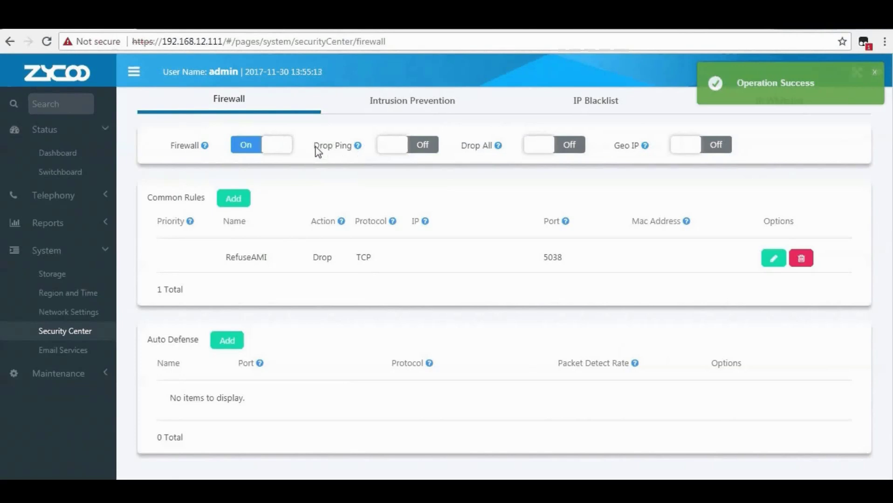
pyautogui.moveTo(314, 147); pyautogui.dragTo(351, 150)
pyautogui.moveTo(357, 148)
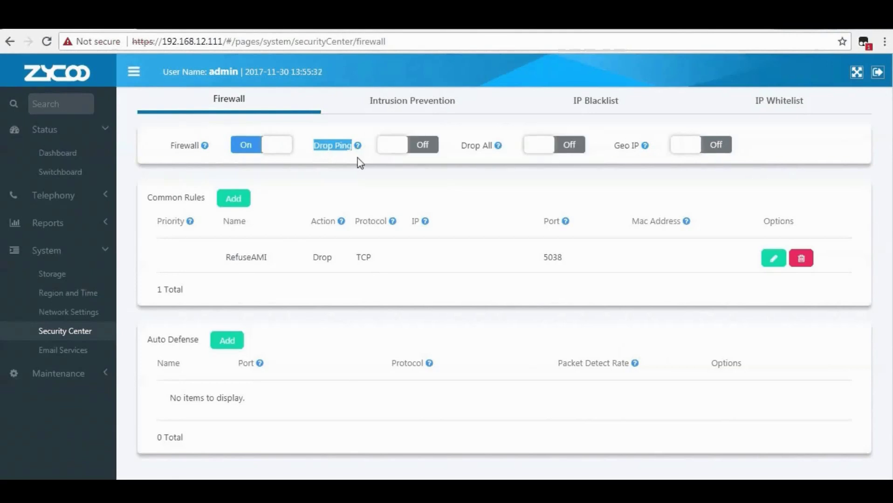
pyautogui.click(357, 158)
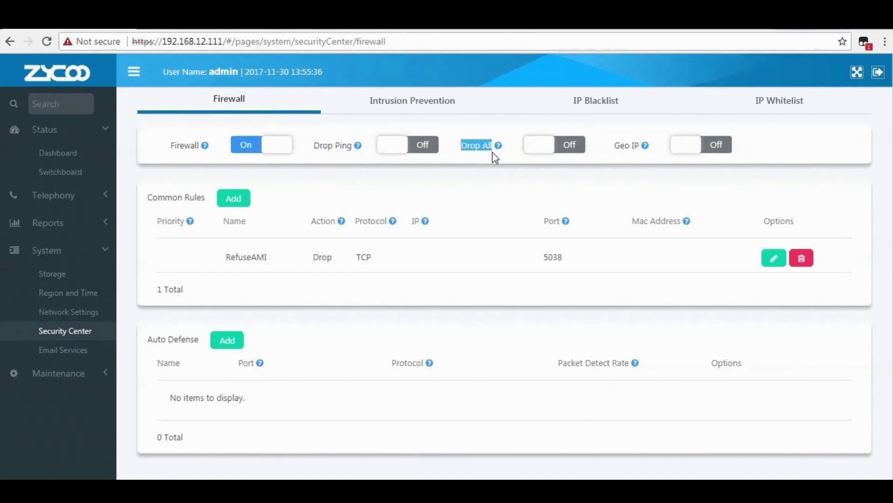
pyautogui.moveTo(498, 149)
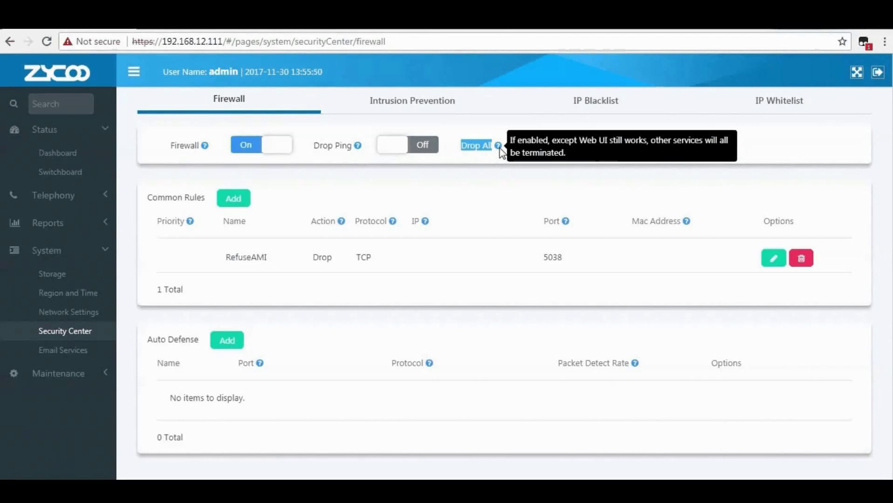
pyautogui.click(501, 154)
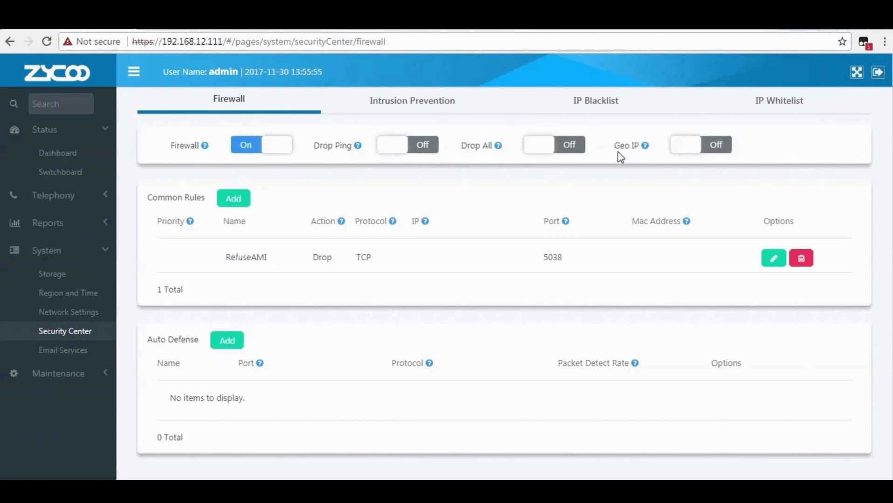
pyautogui.moveTo(614, 148); pyautogui.dragTo(642, 152)
pyautogui.moveTo(646, 149)
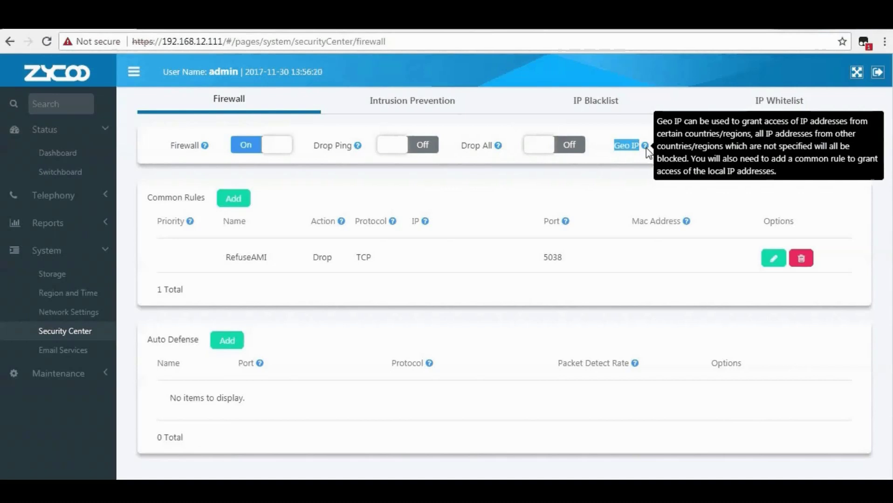
# Turn Geo IP on and add China to the allowed countries.
pyautogui.click(685, 149)
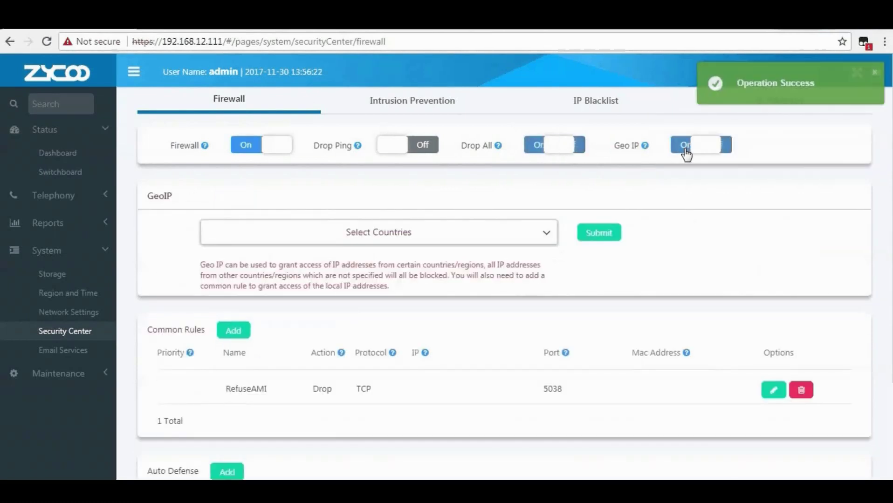
pyautogui.moveTo(151, 195); pyautogui.dragTo(178, 201)
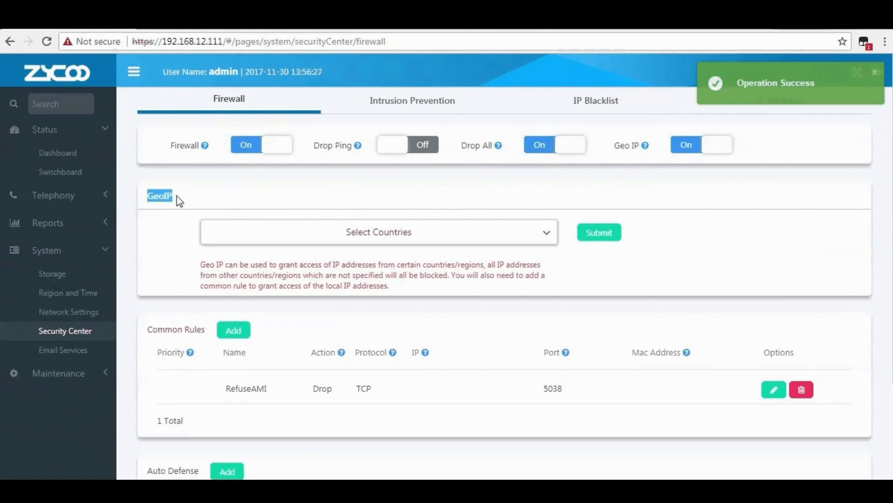
pyautogui.click(181, 202)
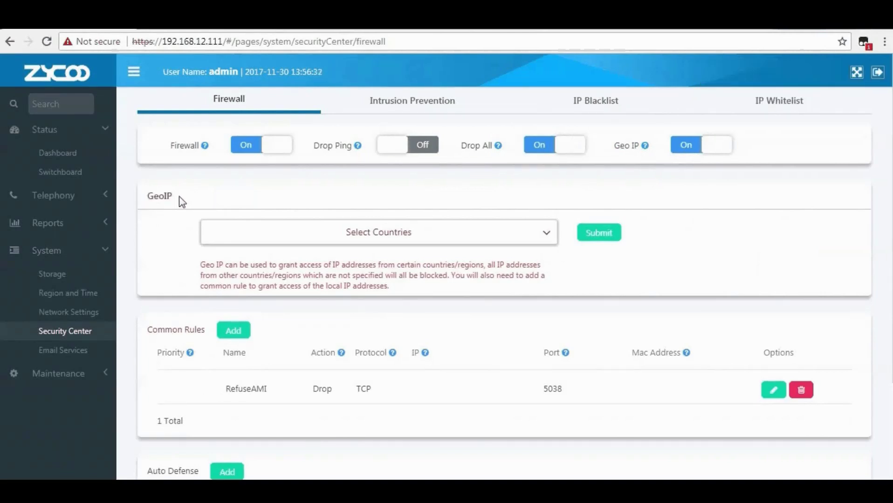
pyautogui.click(391, 238)
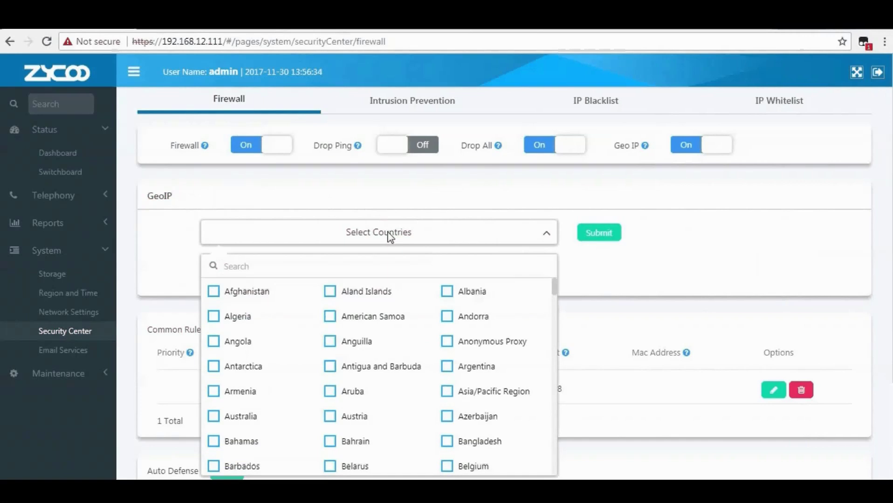
pyautogui.click(237, 267)
pyautogui.write('china')
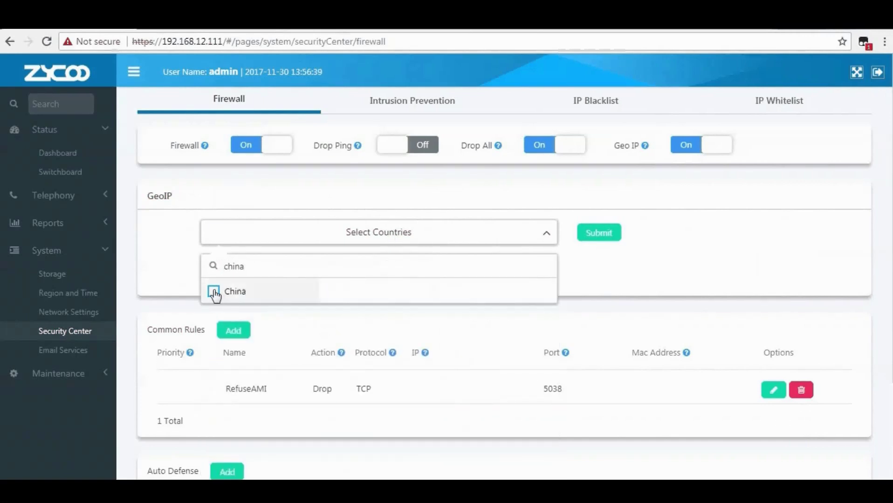
pyautogui.click(216, 292)
# Add India as a second allowed Geo IP country and close the country list.
pyautogui.press('BackSpace')
pyautogui.press('BackSpace')
pyautogui.press('BackSpace')
pyautogui.press('BackSpace')
pyautogui.press('BackSpace')
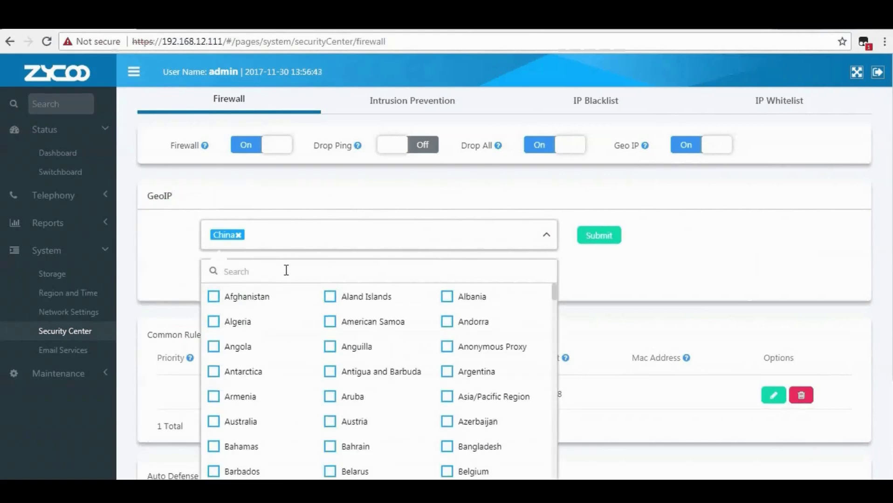
pyautogui.write('in')
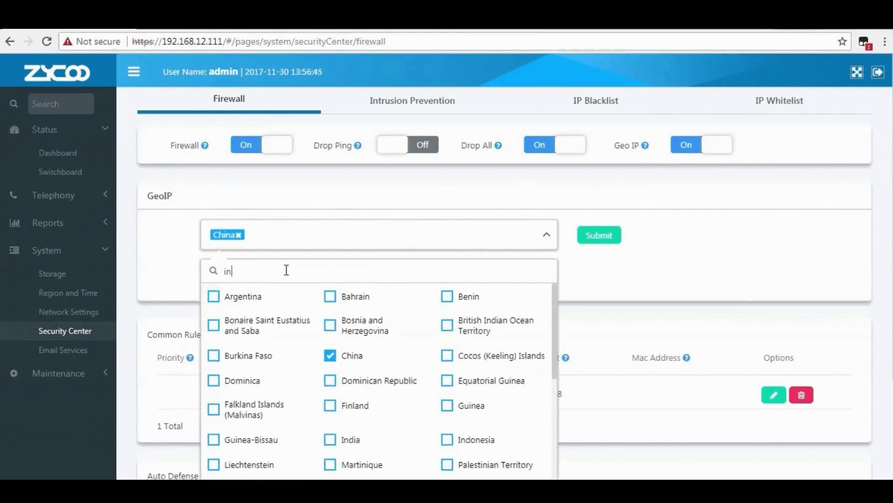
pyautogui.write('di')
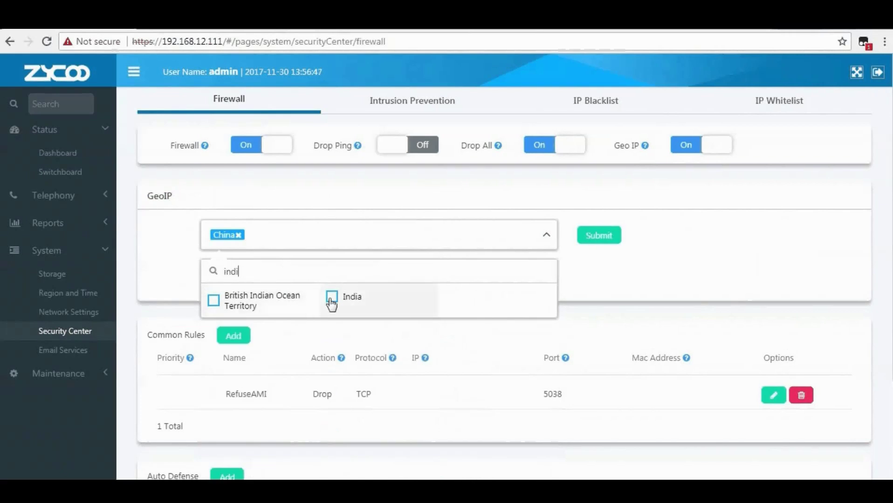
pyautogui.click(331, 298)
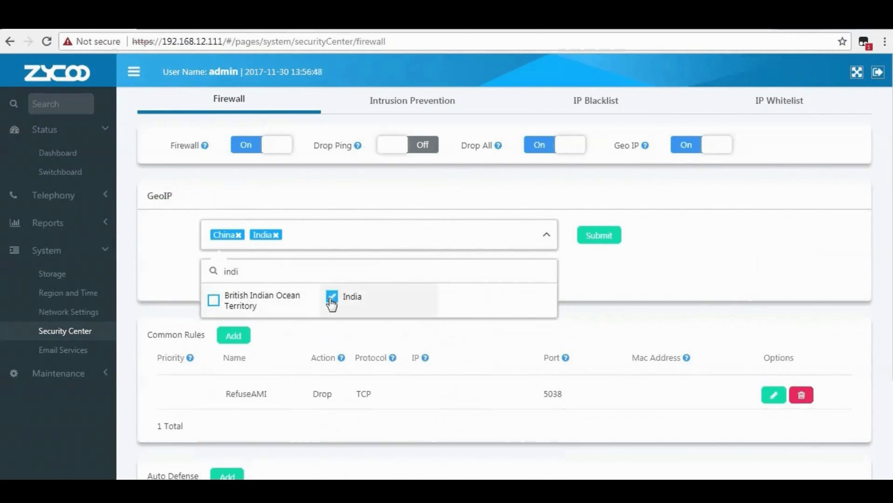
pyautogui.click(598, 254)
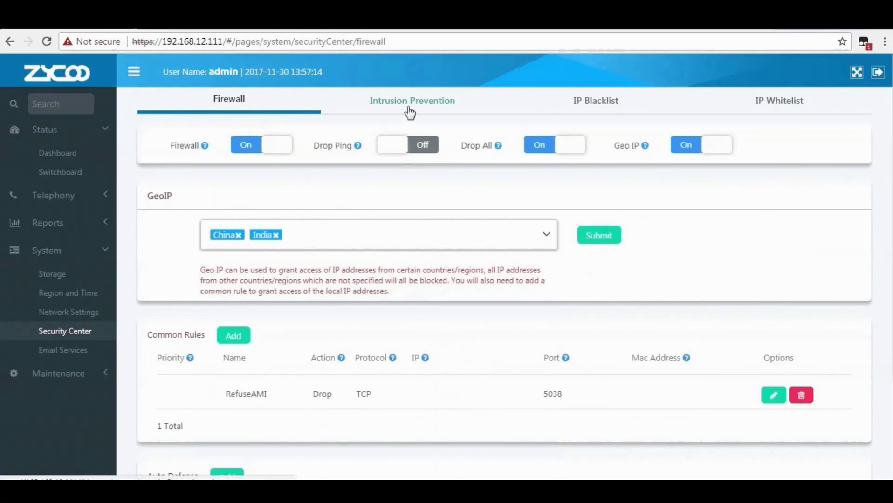
pyautogui.click(409, 108)
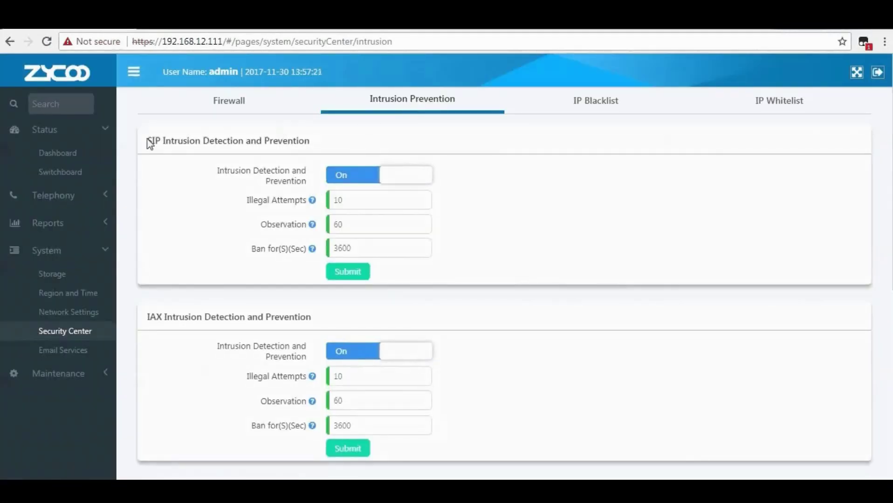
# Switch SIP intrusion detection off and back On.
pyautogui.moveTo(148, 142); pyautogui.dragTo(315, 139)
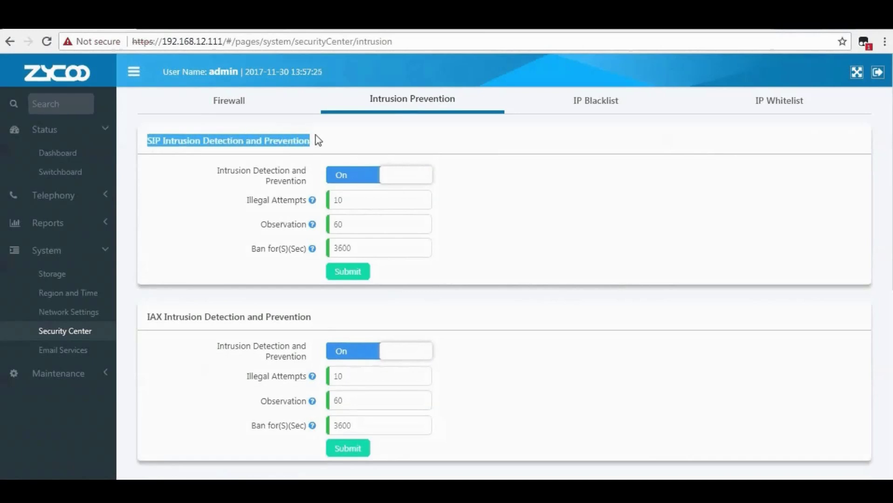
pyautogui.click(232, 175)
pyautogui.moveTo(217, 171); pyautogui.dragTo(311, 178)
pyautogui.click(364, 145)
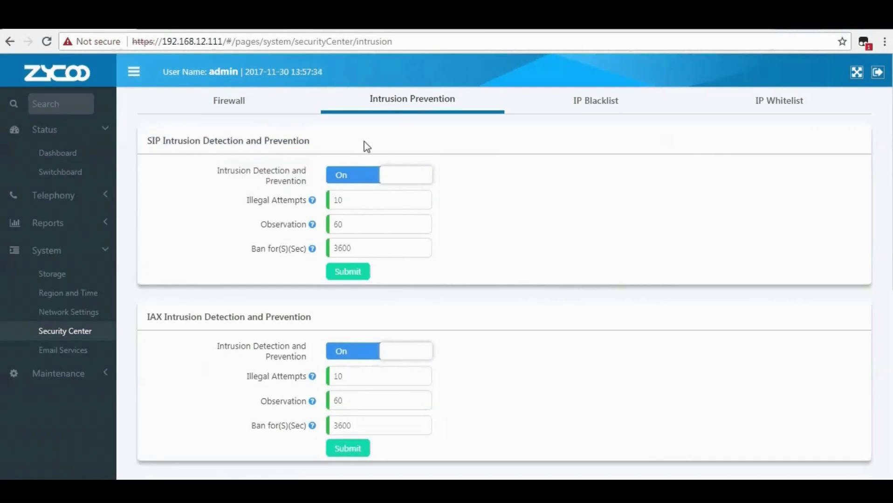
pyautogui.click(392, 179)
pyautogui.click(352, 177)
# Keep 10 illegal attempts, 60 s observation and 3600 s ban, and submit the SIP settings.
pyautogui.click(363, 196)
pyautogui.click(296, 218)
pyautogui.moveTo(247, 200); pyautogui.dragTo(309, 201)
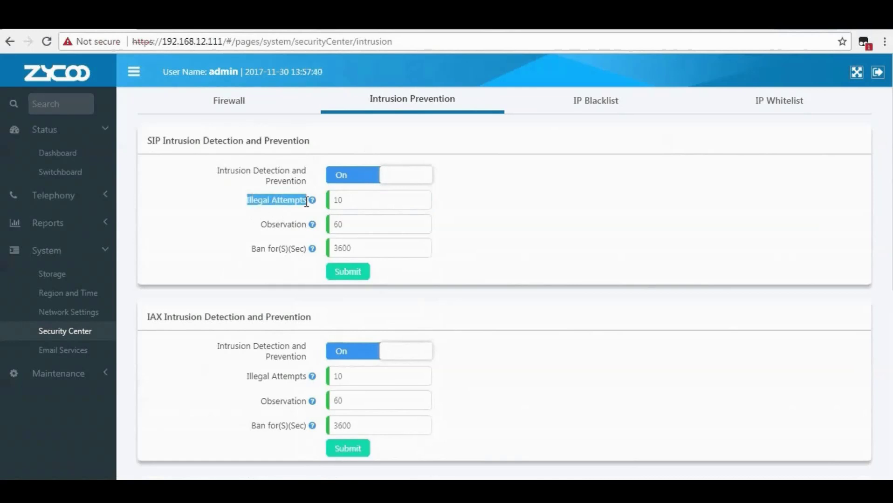
pyautogui.moveTo(312, 203)
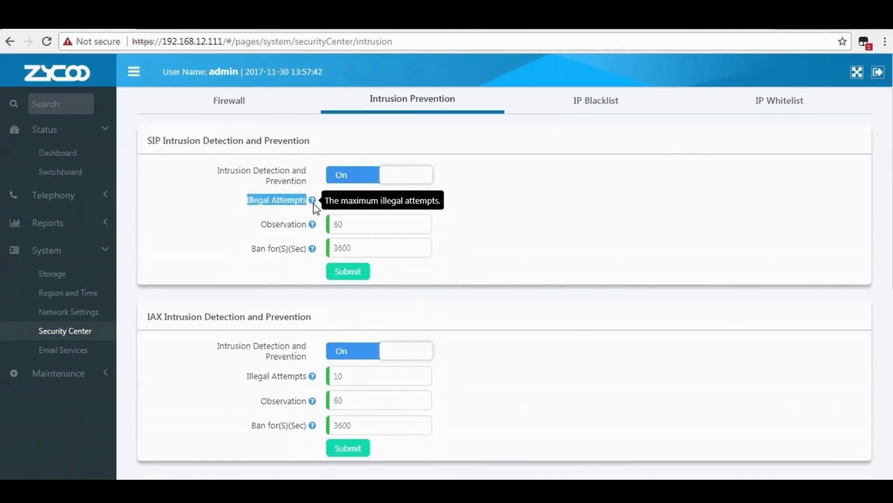
pyautogui.moveTo(259, 226); pyautogui.dragTo(309, 228)
pyautogui.moveTo(312, 227)
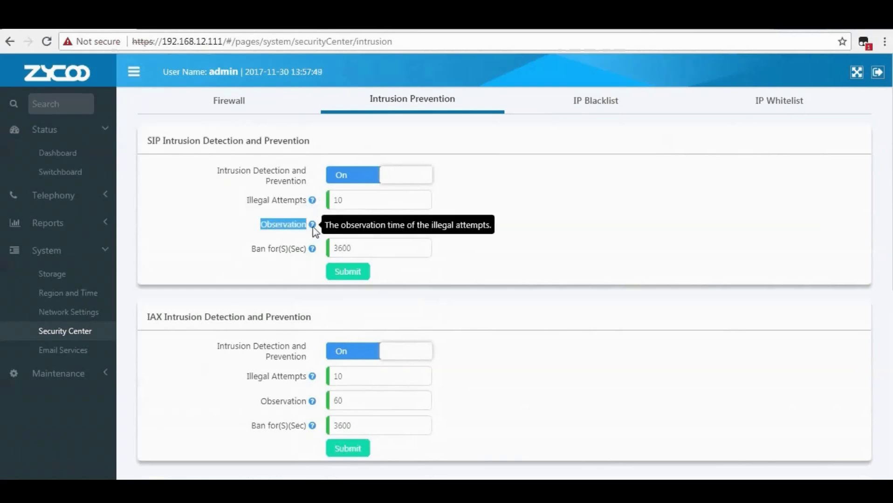
pyautogui.moveTo(253, 249); pyautogui.dragTo(313, 250)
pyautogui.moveTo(312, 252)
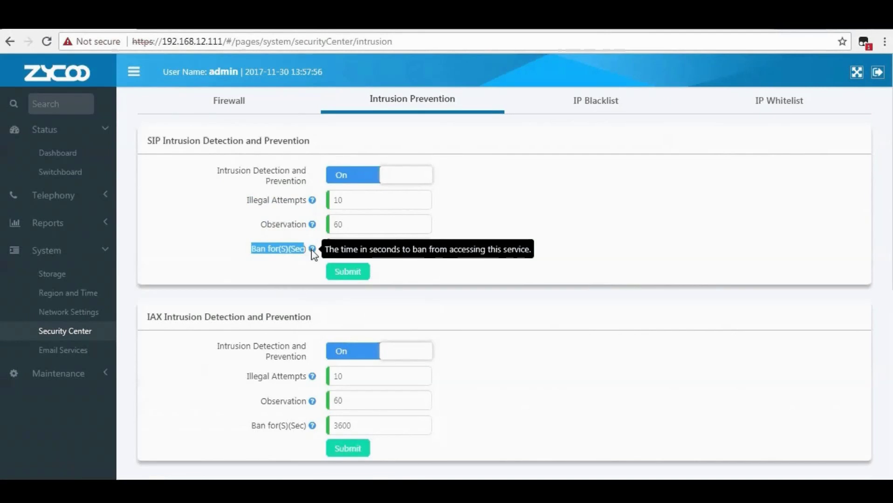
pyautogui.click(336, 273)
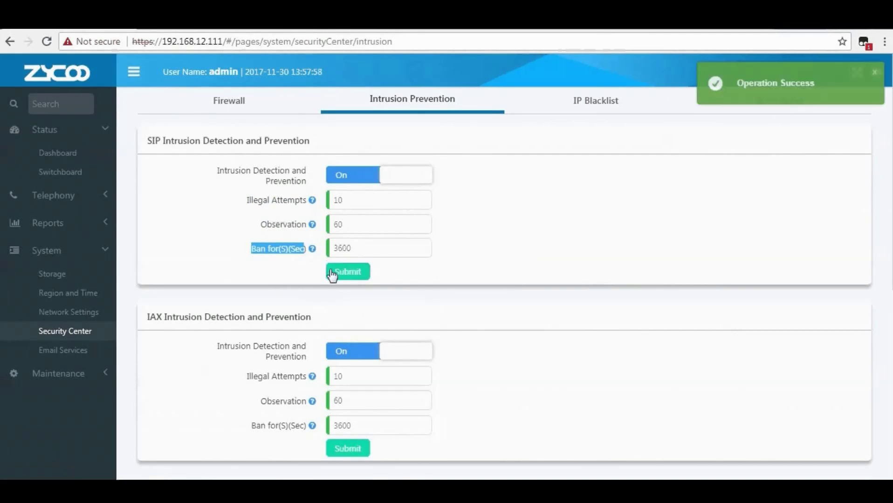
# Review the IAX, Web and SSH intrusion prevention sections, all switched on.
pyautogui.scroll(-3, 154, 192)
pyautogui.moveTo(148, 191); pyautogui.dragTo(308, 194)
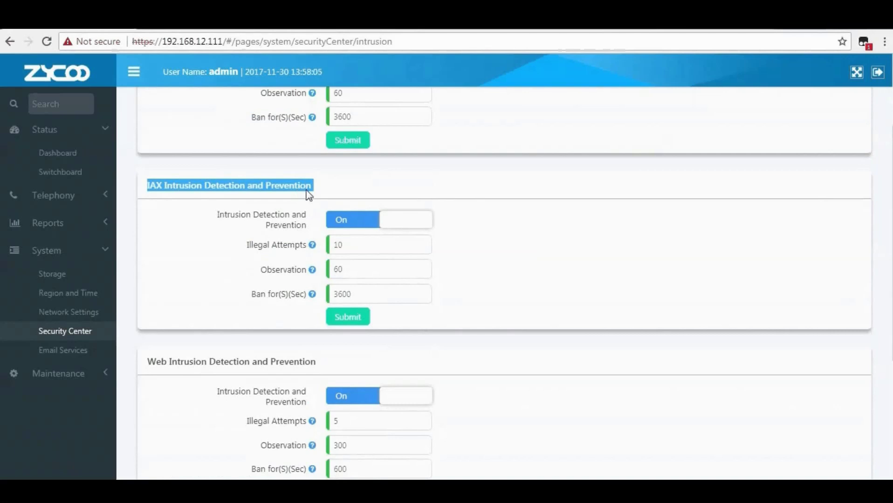
pyautogui.scroll(-3, 308, 194)
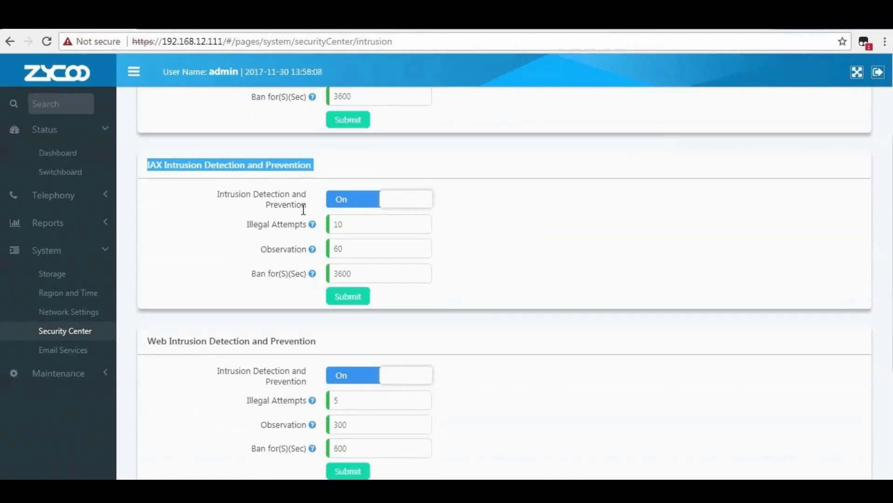
pyautogui.moveTo(149, 234); pyautogui.dragTo(323, 236)
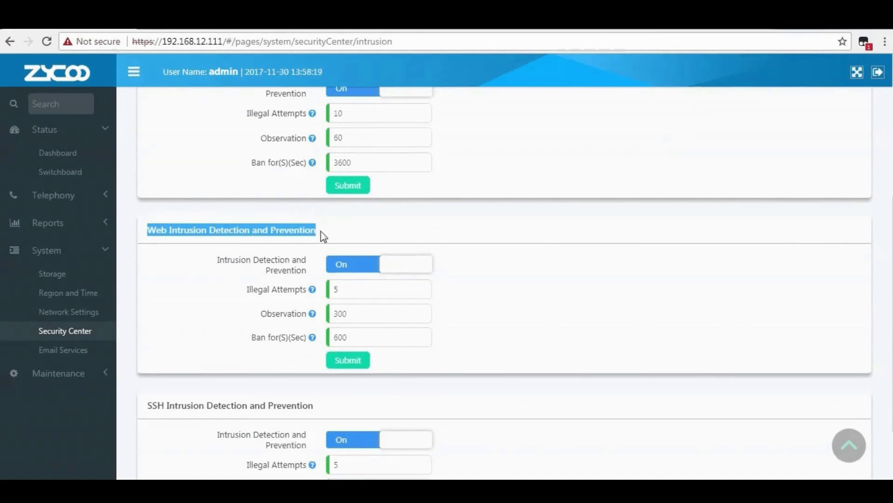
pyautogui.scroll(-2, 232, 385)
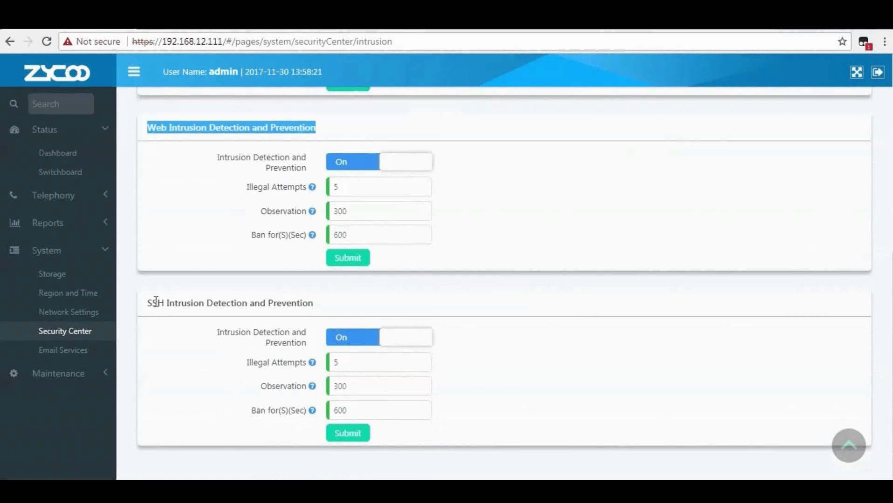
pyautogui.moveTo(148, 304); pyautogui.dragTo(318, 299)
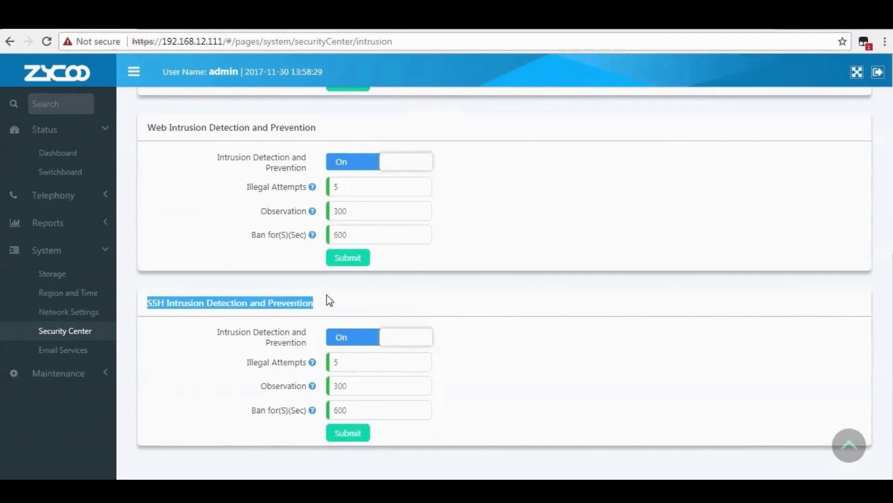
pyautogui.click(329, 301)
pyautogui.scroll(8, 330, 304)
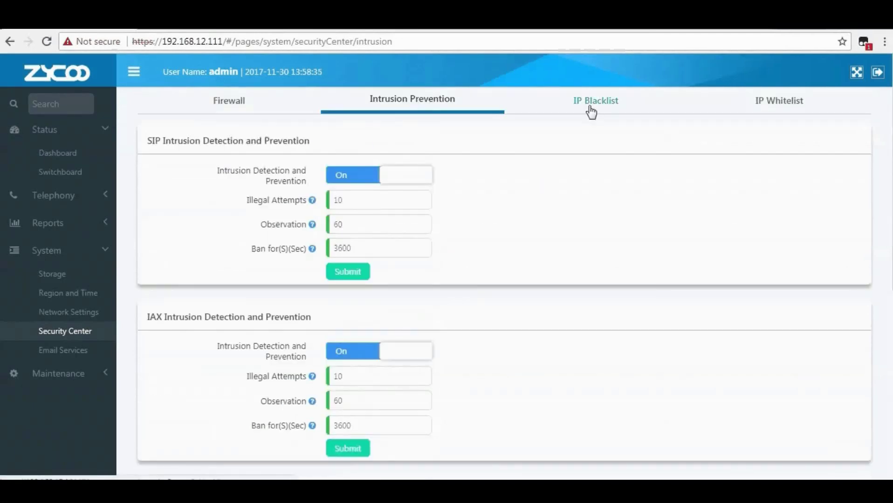
# Review the empty IP blacklist, then start a new IP whitelist entry.
pyautogui.click(589, 107)
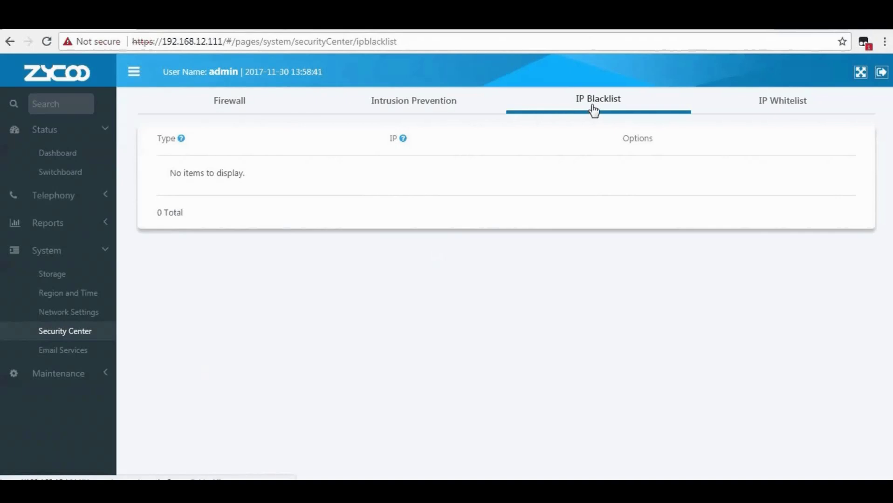
pyautogui.moveTo(181, 140)
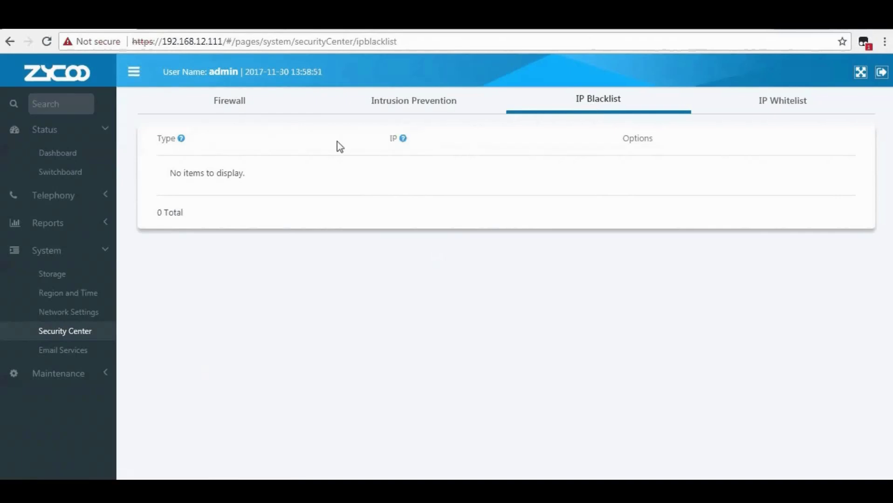
pyautogui.moveTo(403, 140)
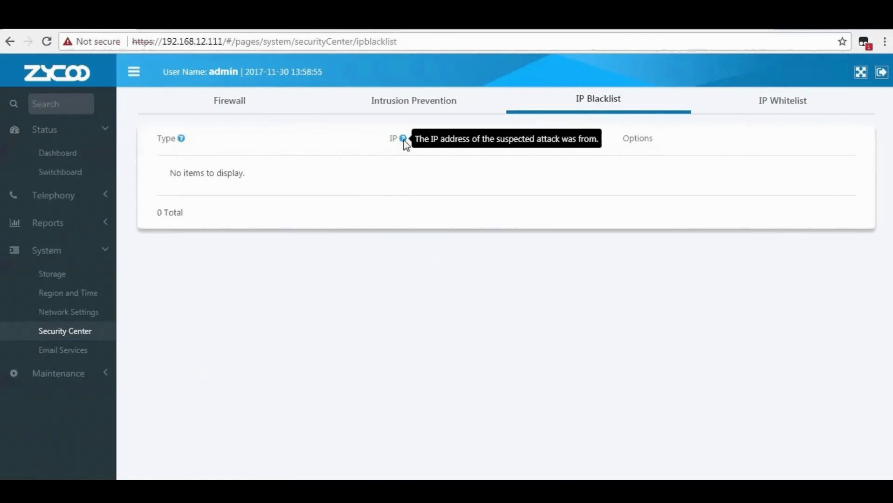
pyautogui.click(780, 111)
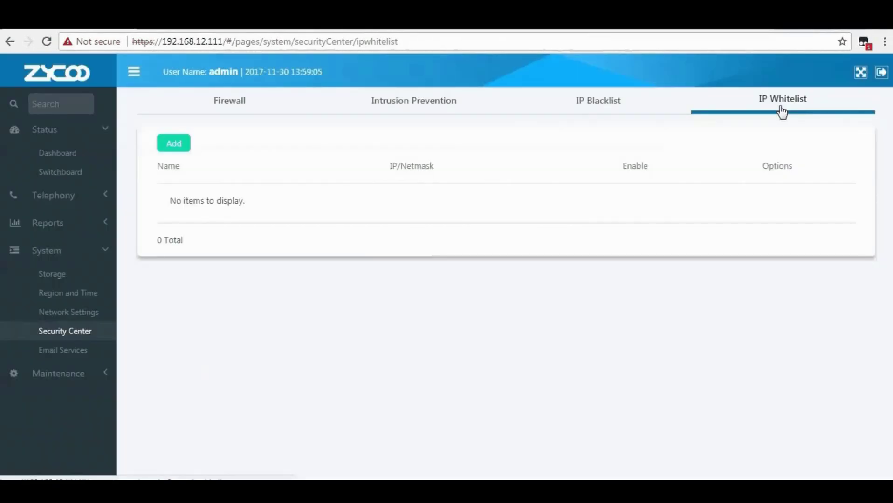
pyautogui.click(168, 153)
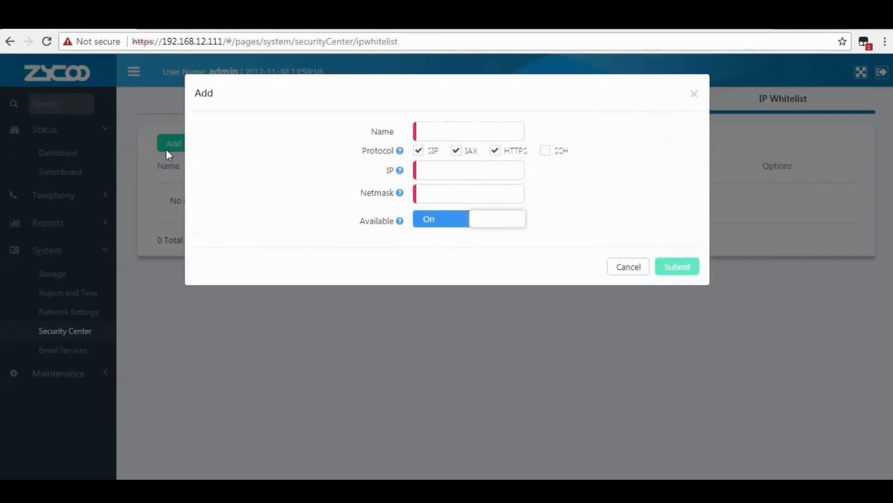
# Save whitelist entry 'operator' for 192.168.12.192, netmask 255.255.255.0, with SSH also allowed.
pyautogui.click(445, 133)
pyautogui.write('o')
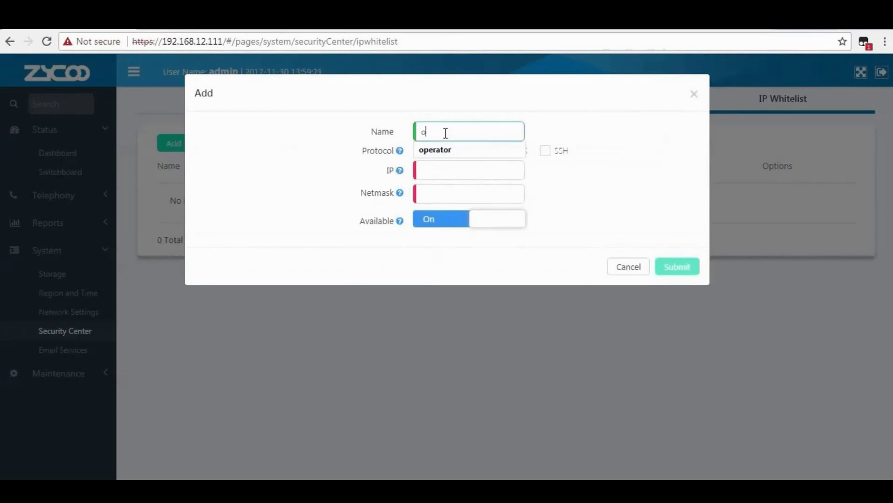
pyautogui.press('Down')
pyautogui.press('Return')
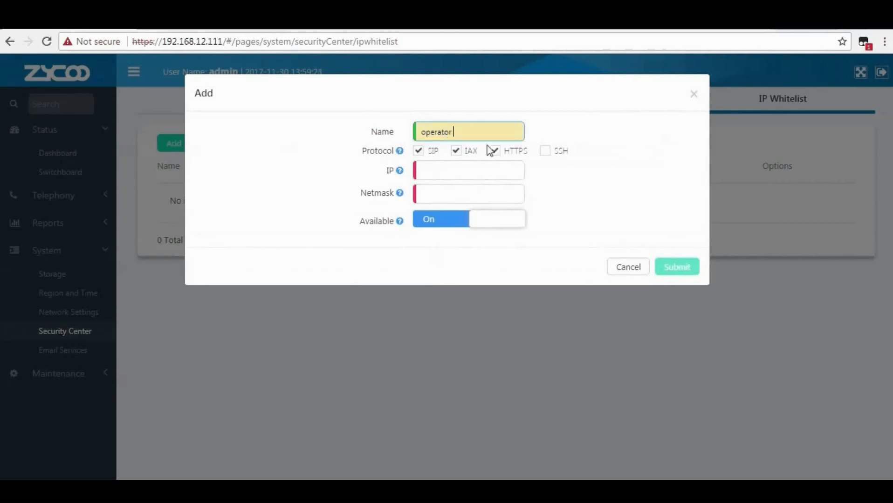
pyautogui.click(545, 152)
pyautogui.click(426, 171)
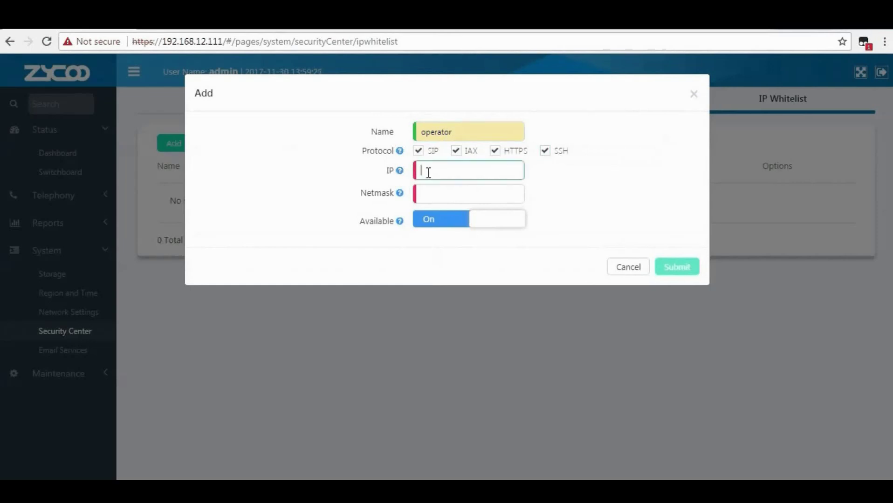
pyautogui.write('192.168.12.192')
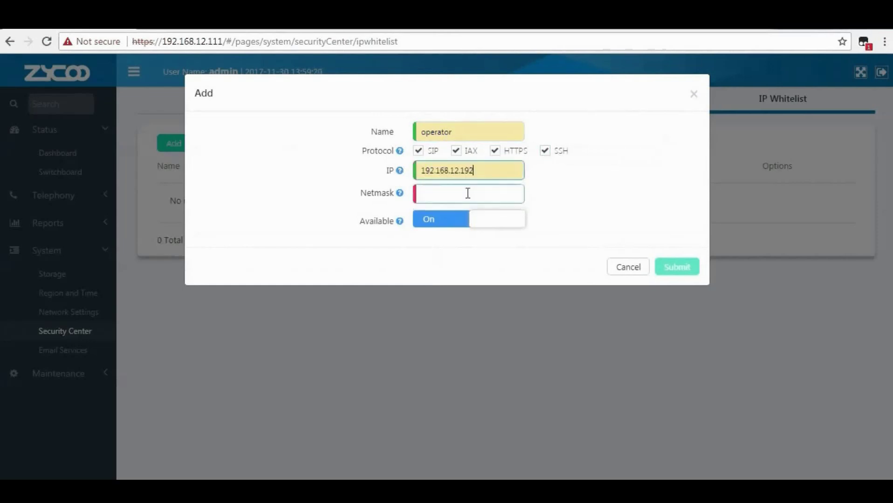
pyautogui.click(468, 193)
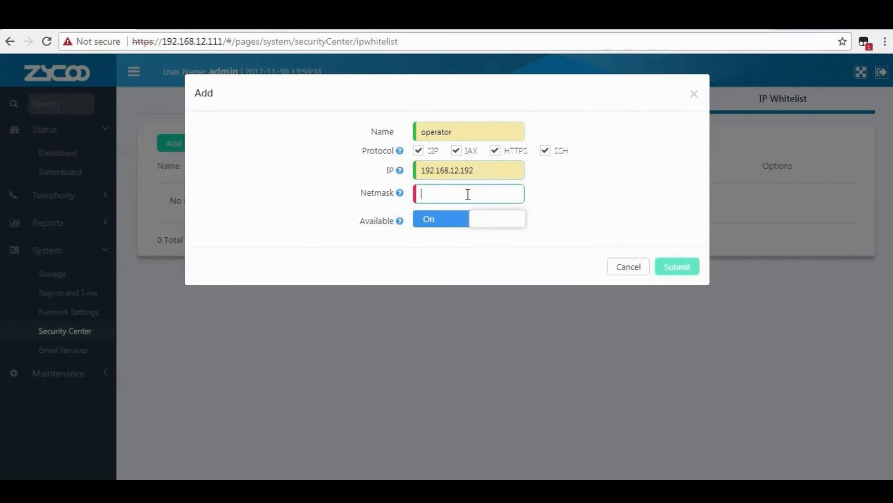
pyautogui.write('2')
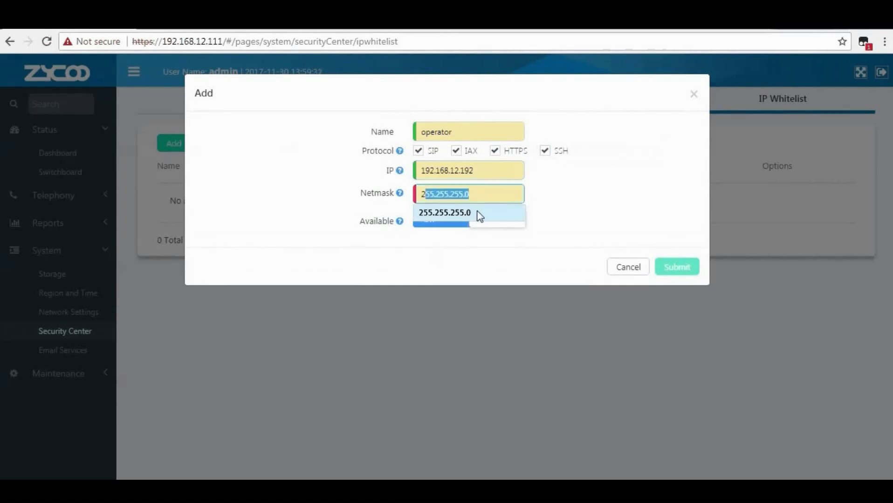
pyautogui.click(476, 214)
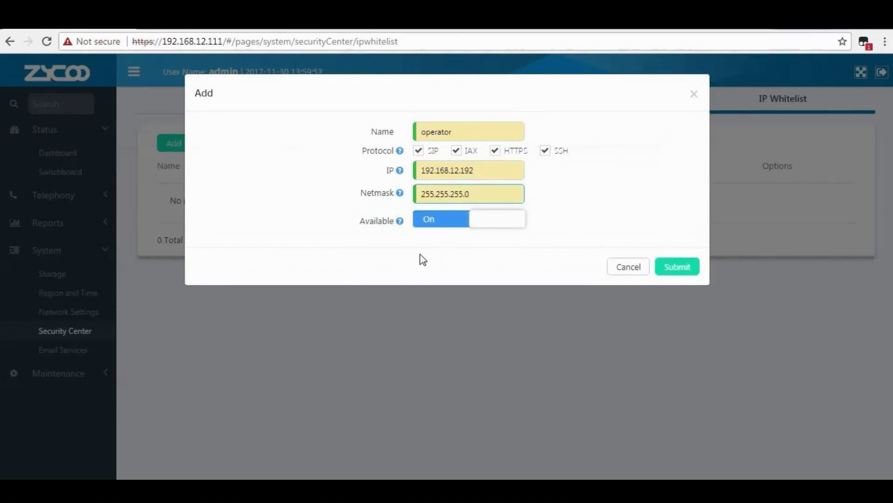
pyautogui.click(685, 272)
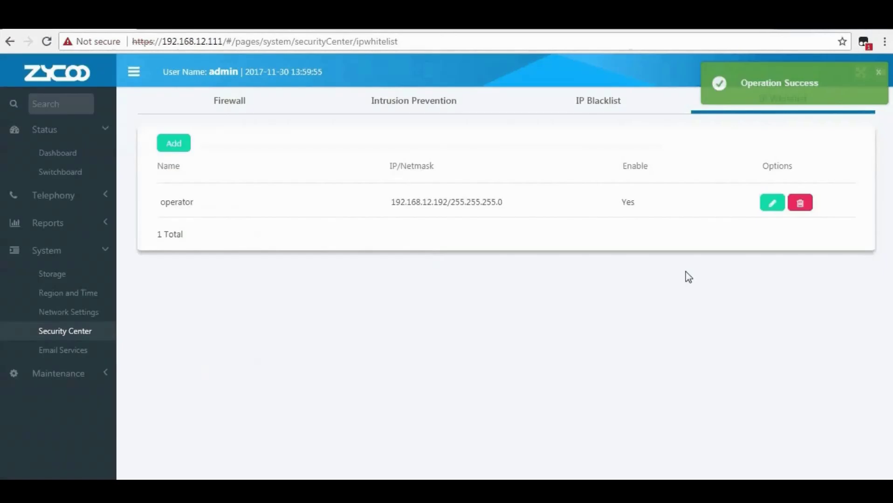